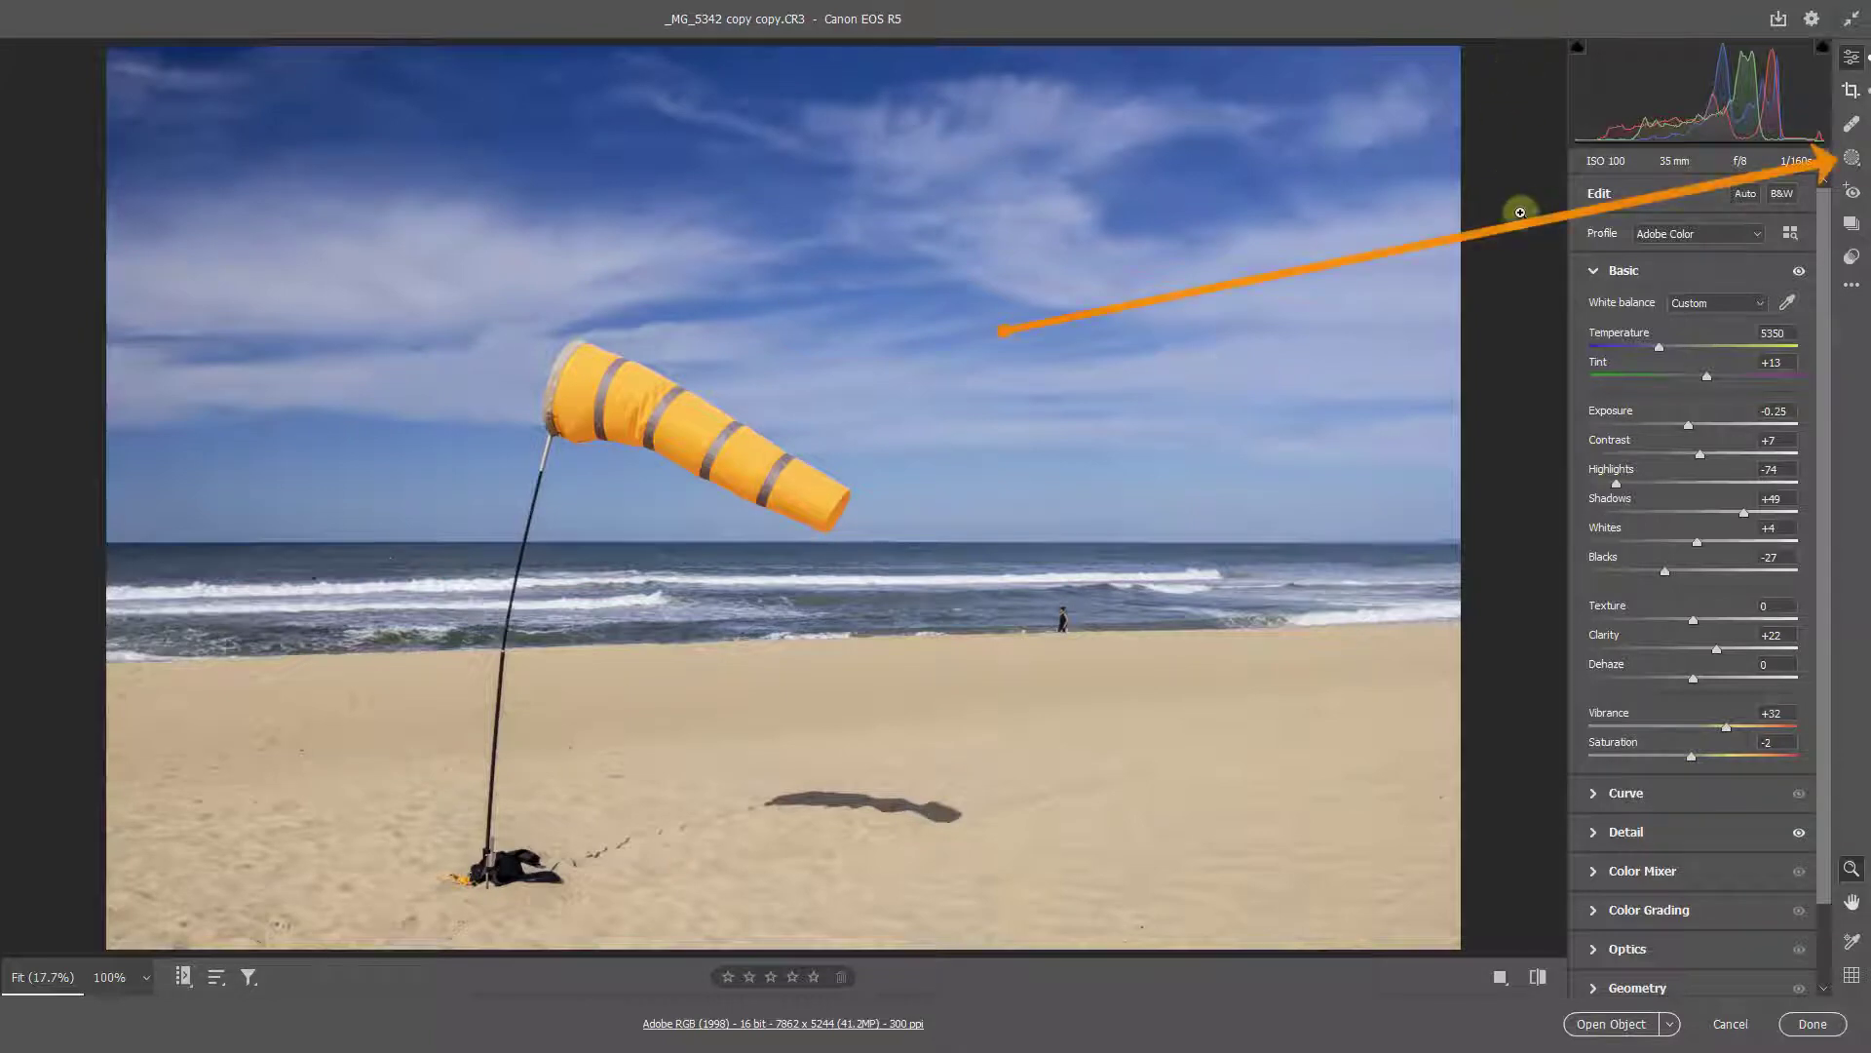
# Create a linear gradient mask running vertically from the photo's bottom edge up to the horizon
pyautogui.click(1851, 161)
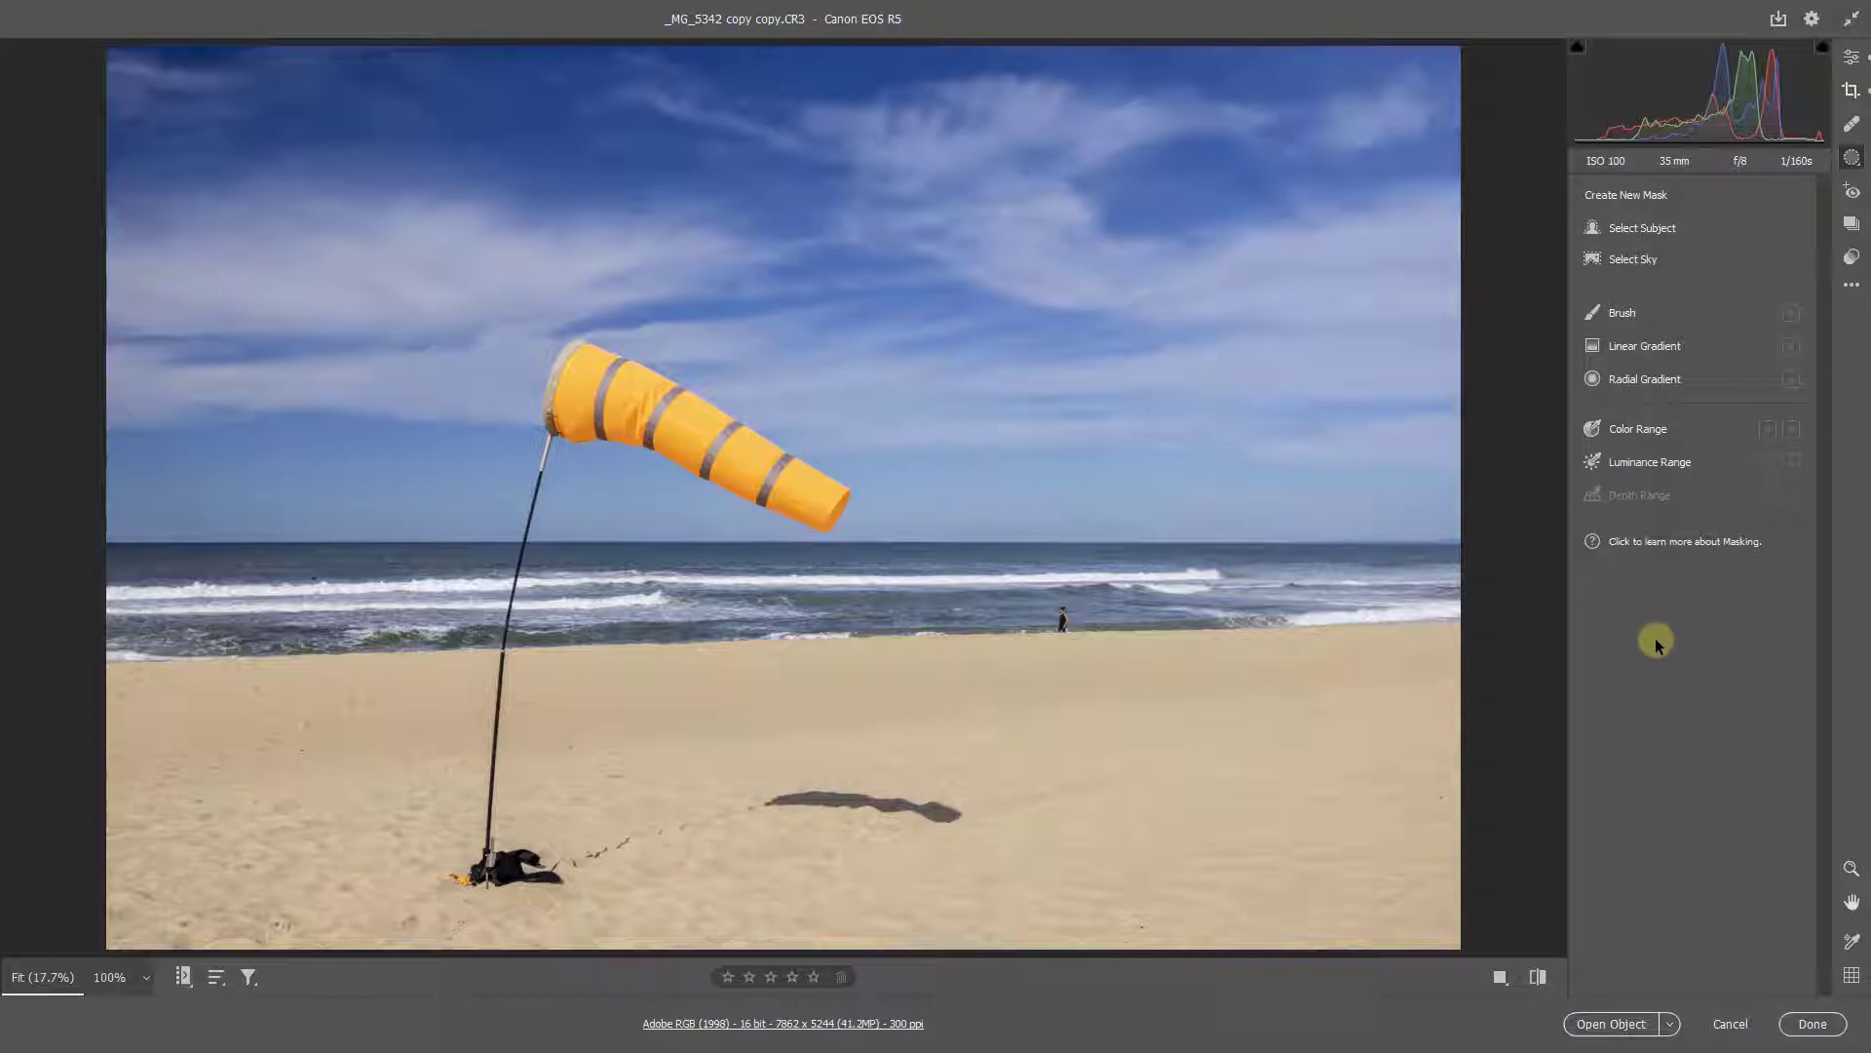
pyautogui.click(1635, 348)
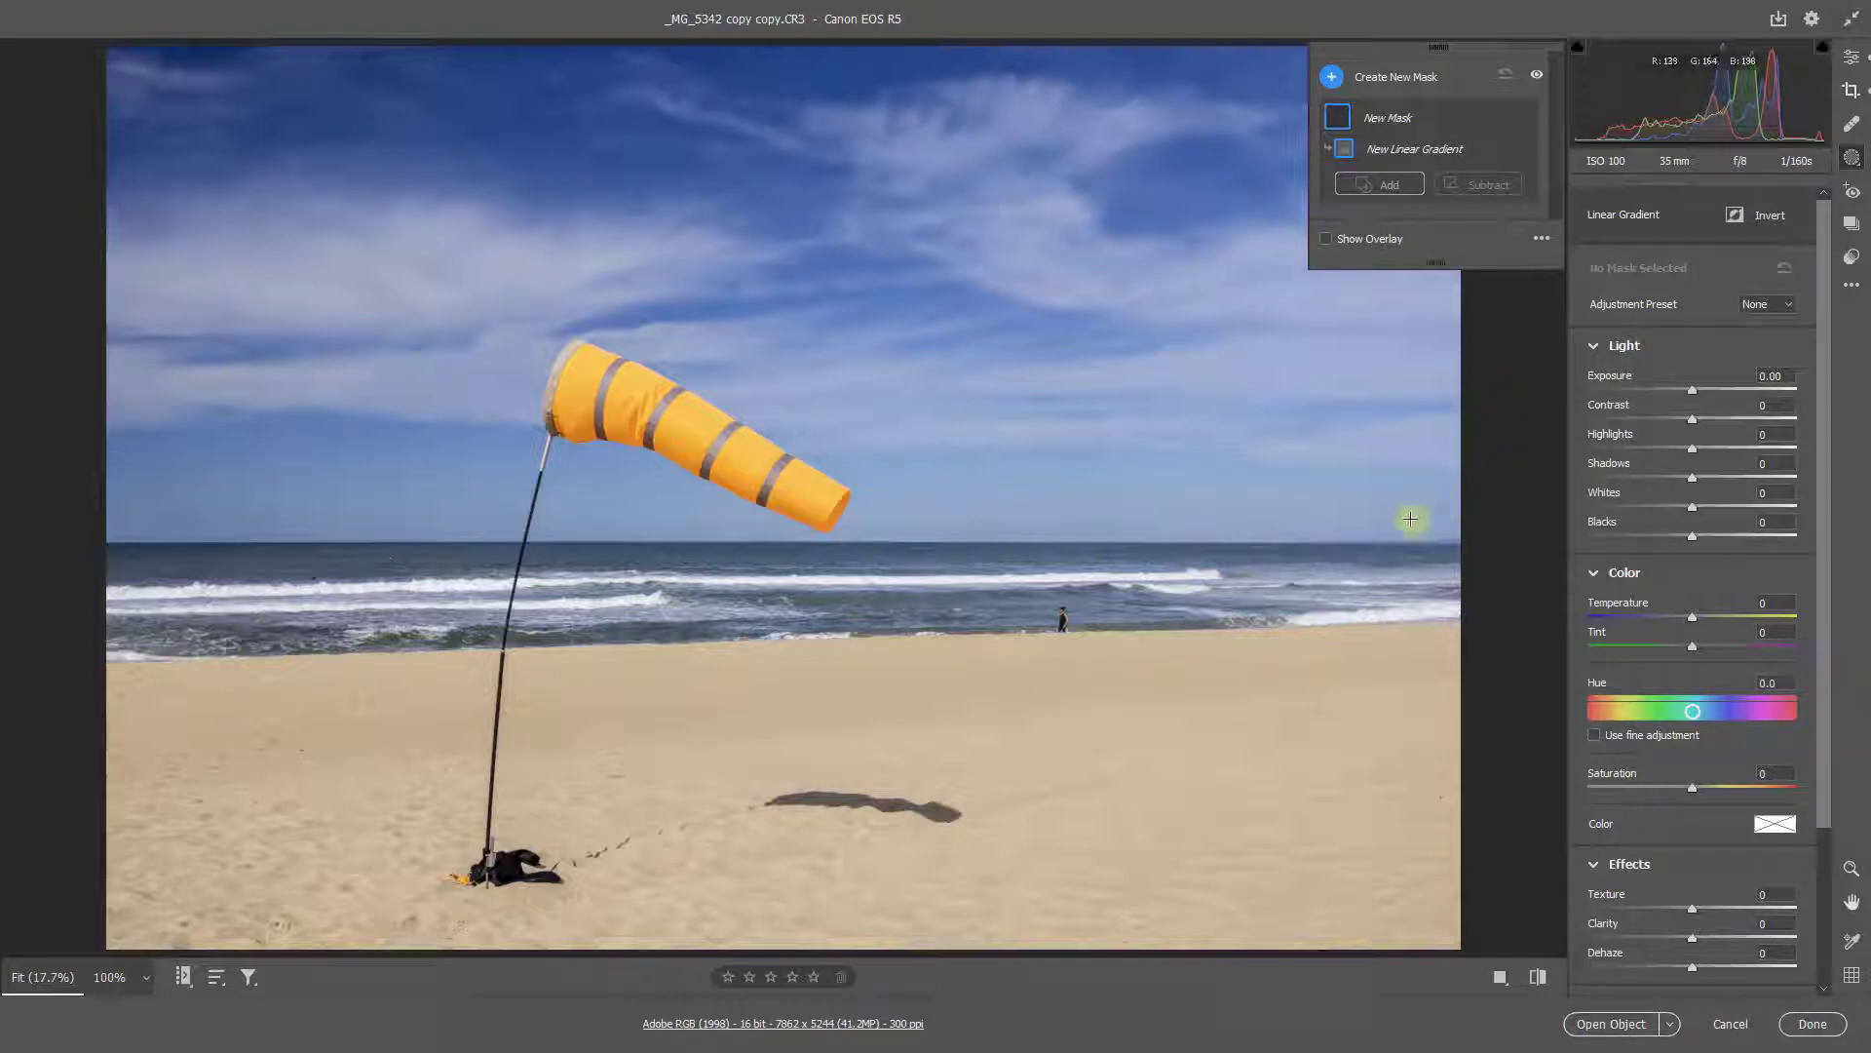
pyautogui.moveTo(756, 953); pyautogui.dragTo(754, 566)
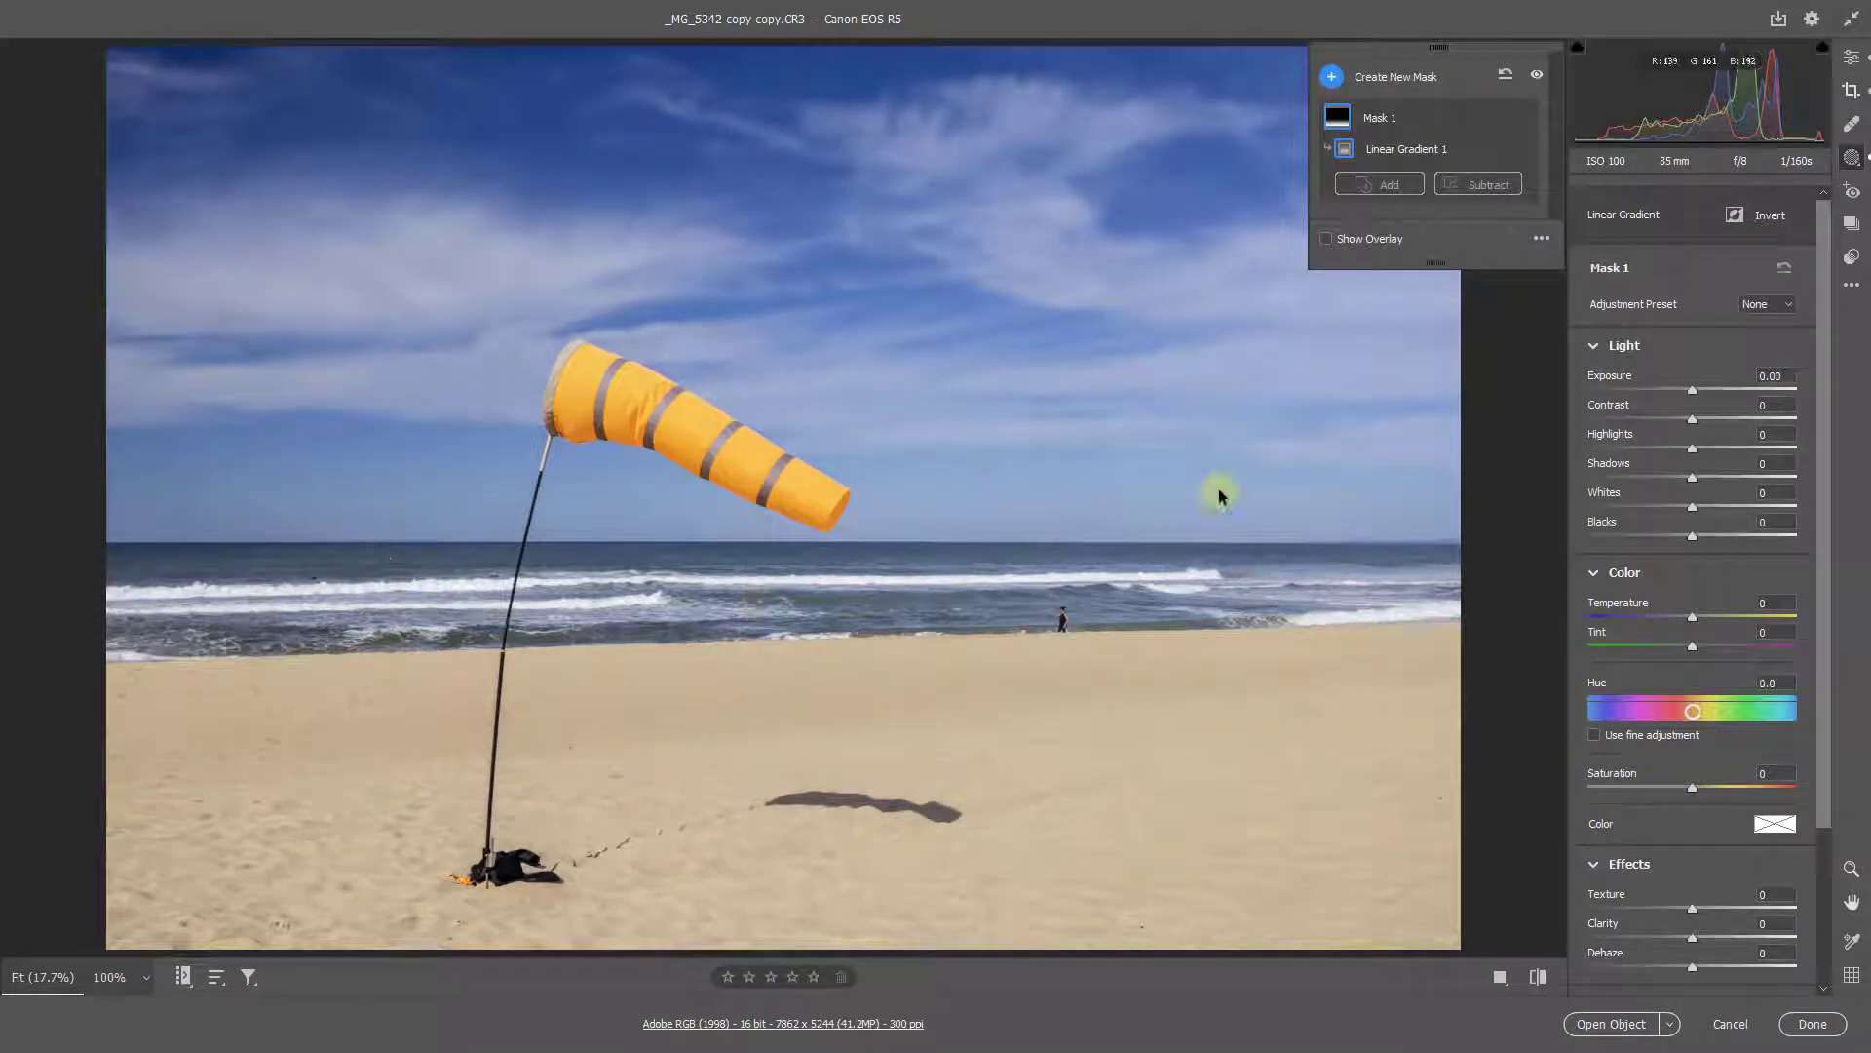
# Show the red mask overlay and toggle the gradient's guide lines to examine its coverage of the sand
pyautogui.click(1325, 240)
pyautogui.click(1326, 238)
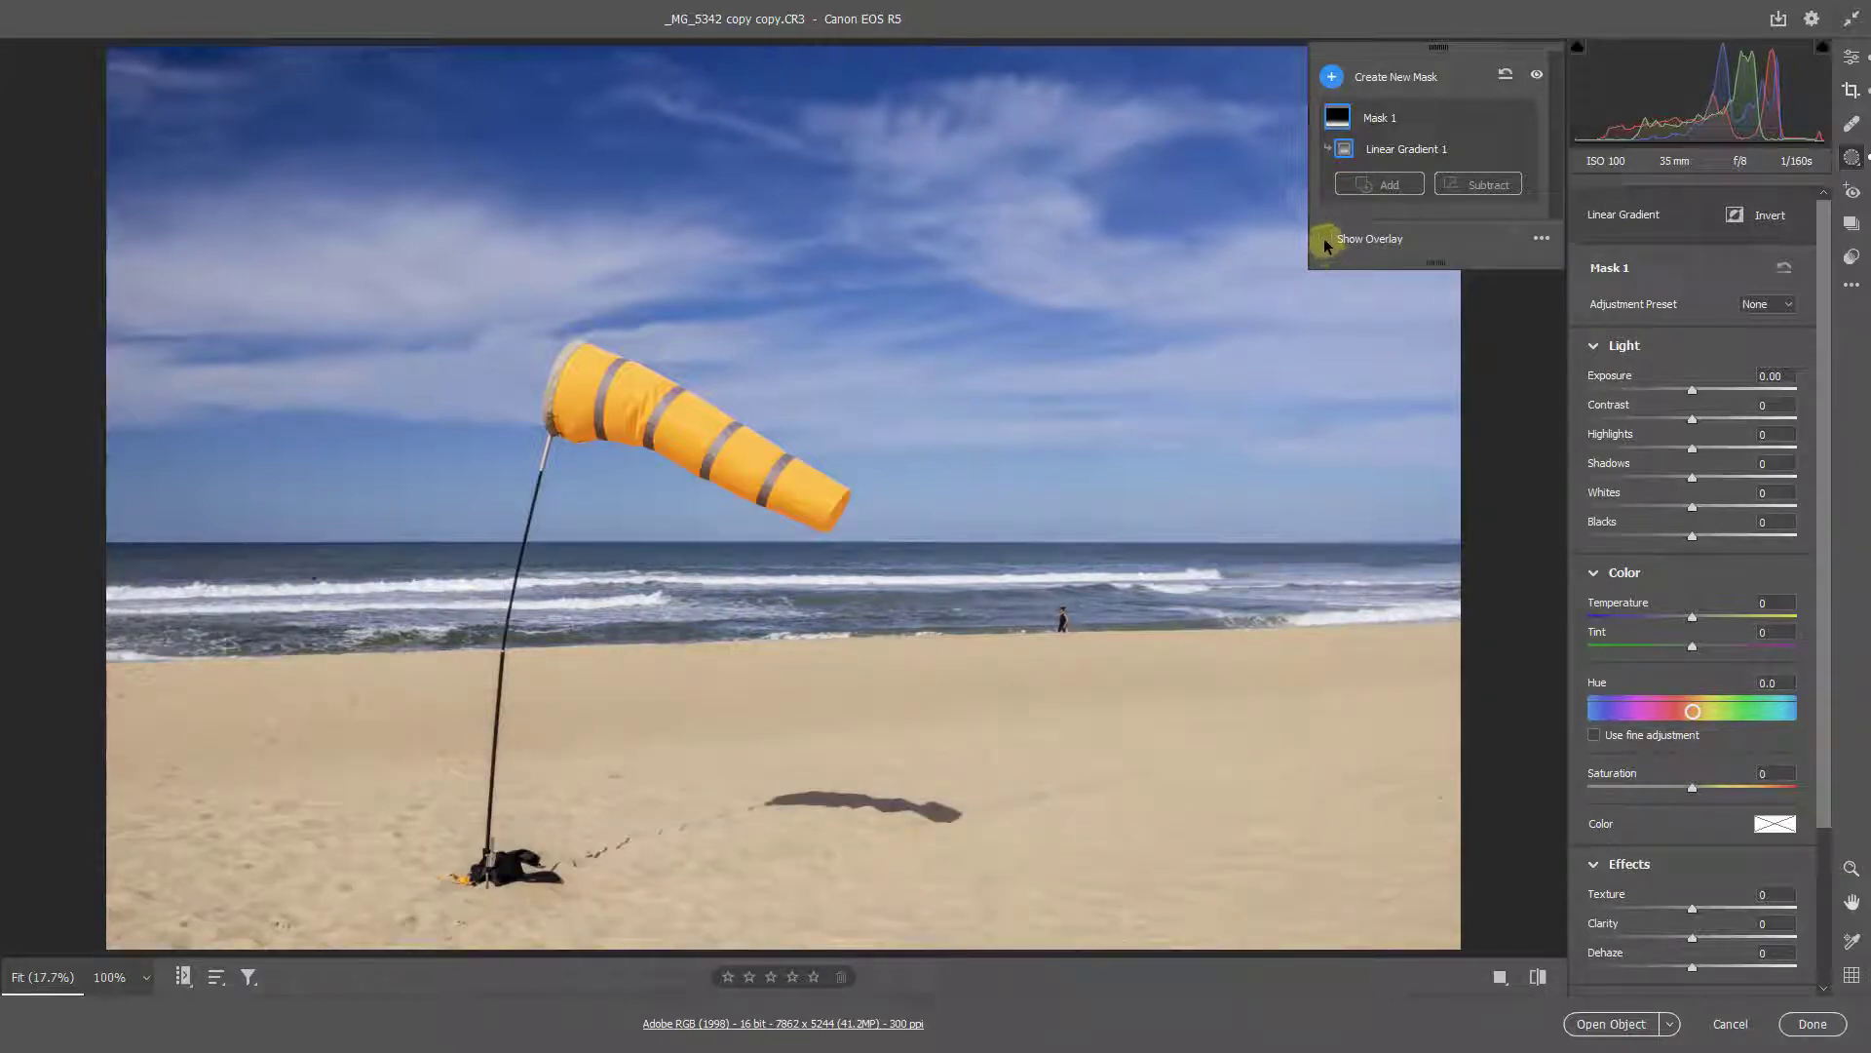
pyautogui.click(1325, 238)
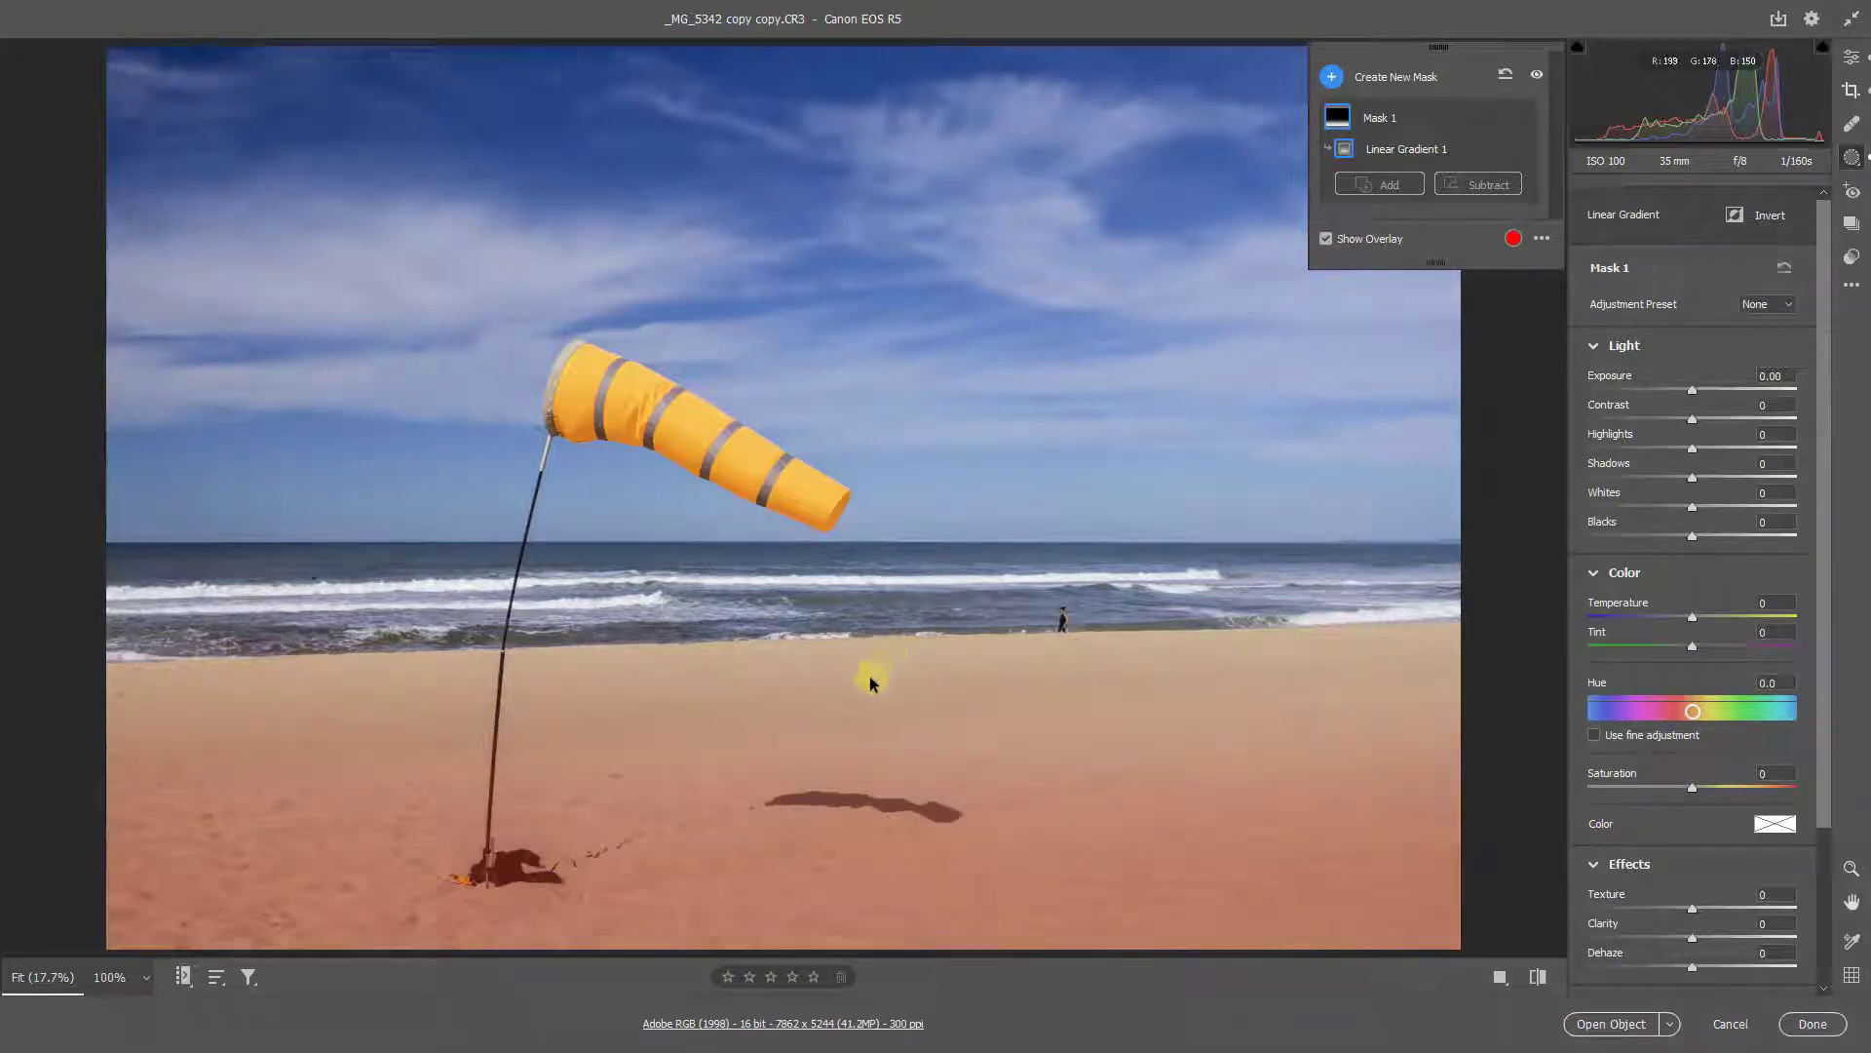
pyautogui.moveTo(857, 694)
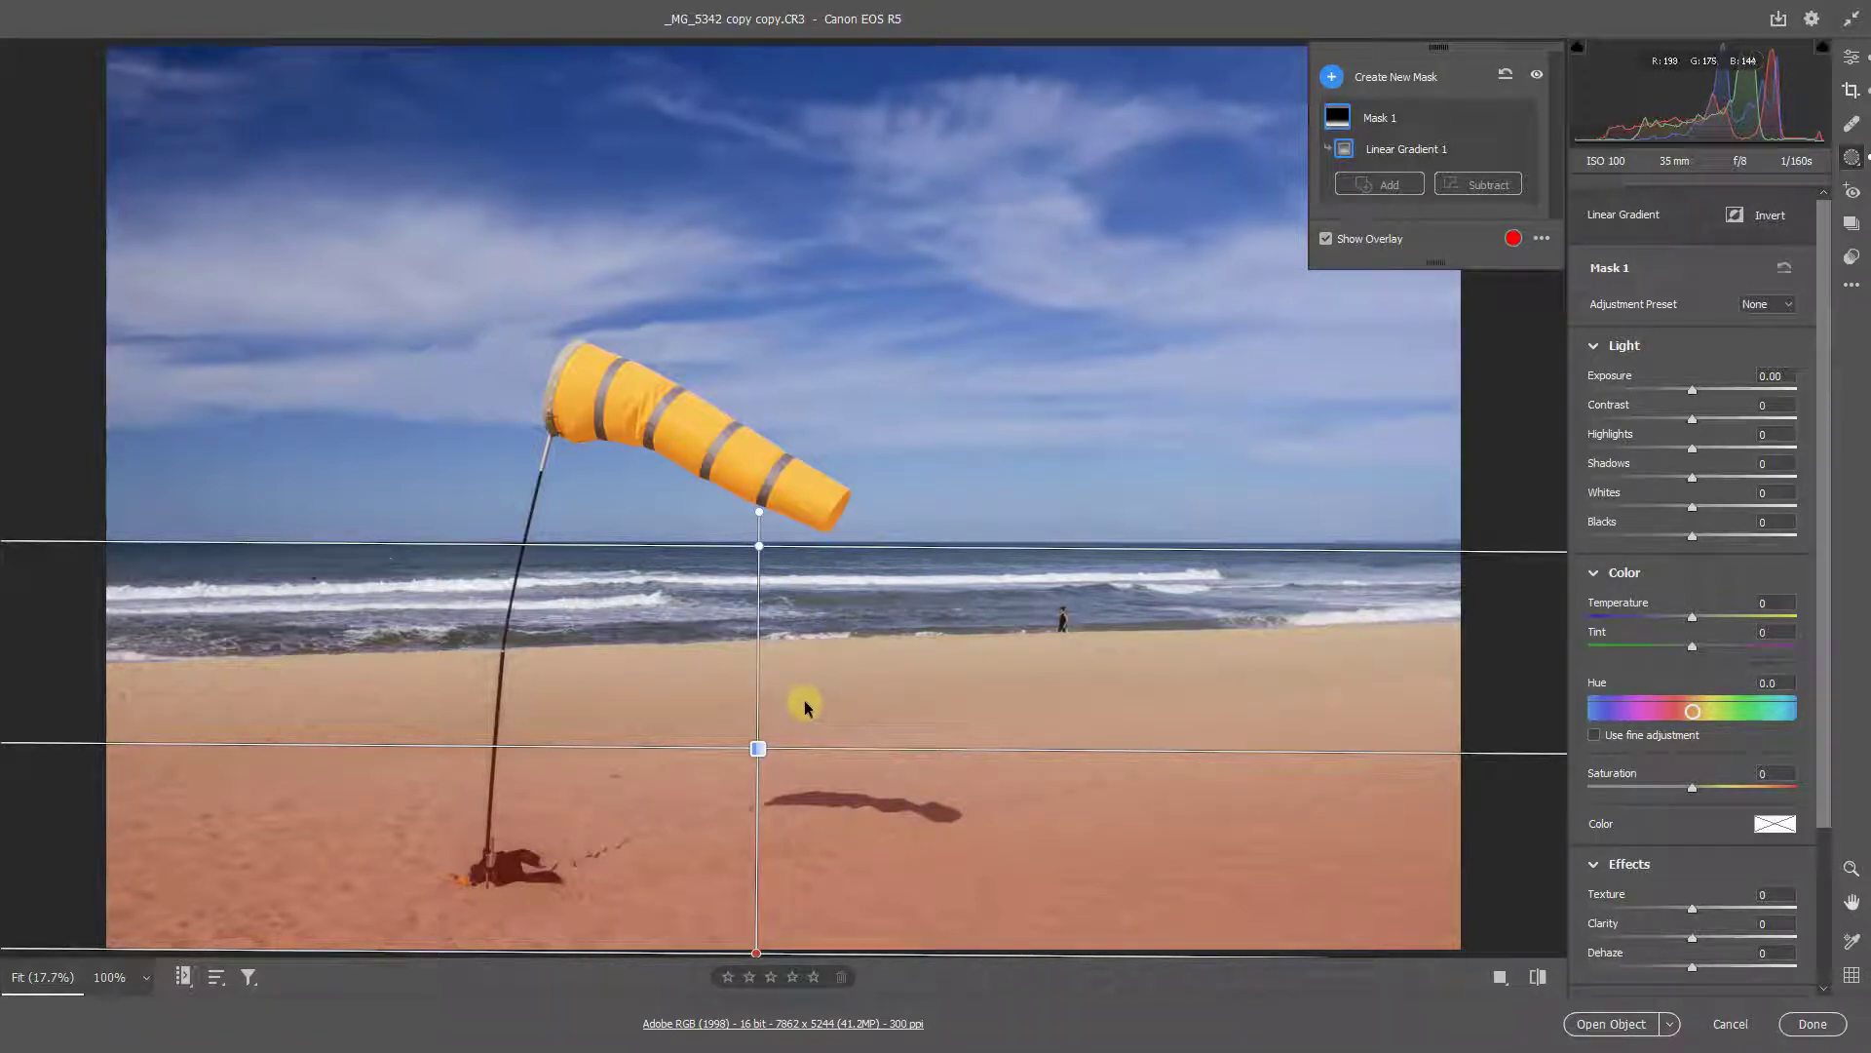
pyautogui.press('v')
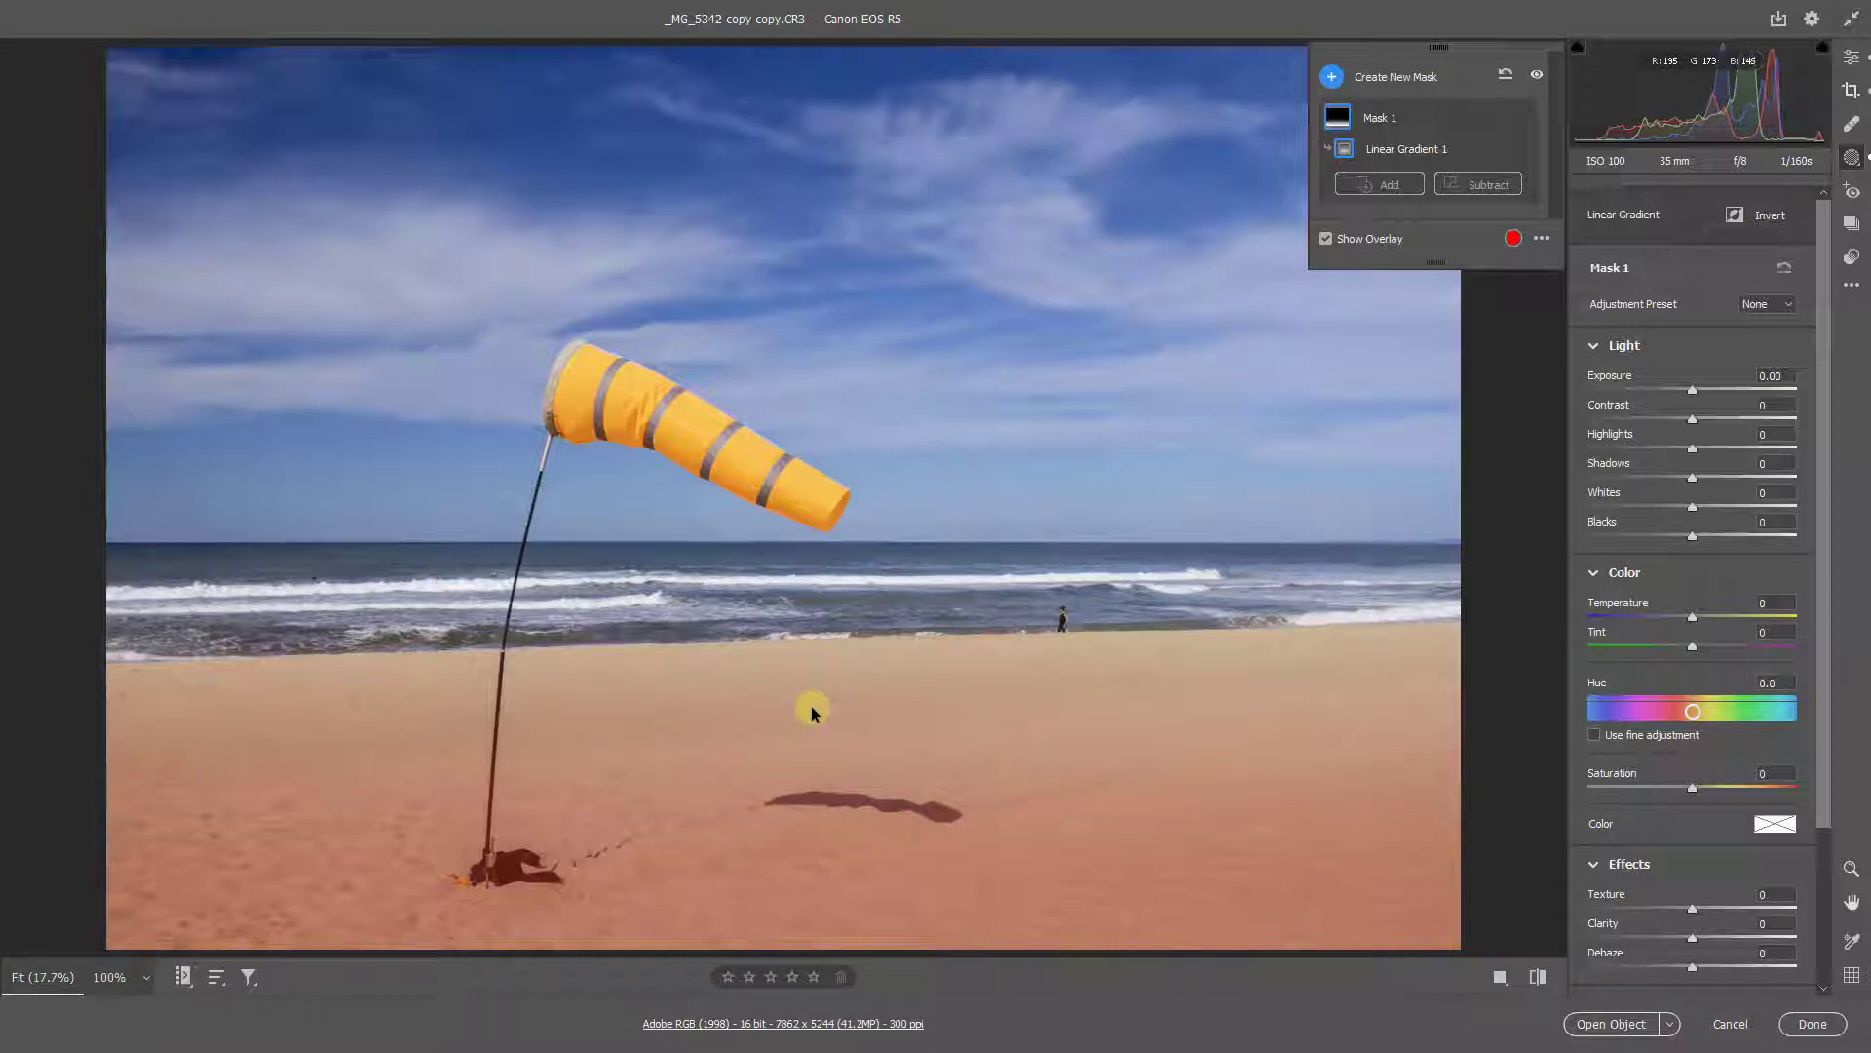
pyautogui.press('v')
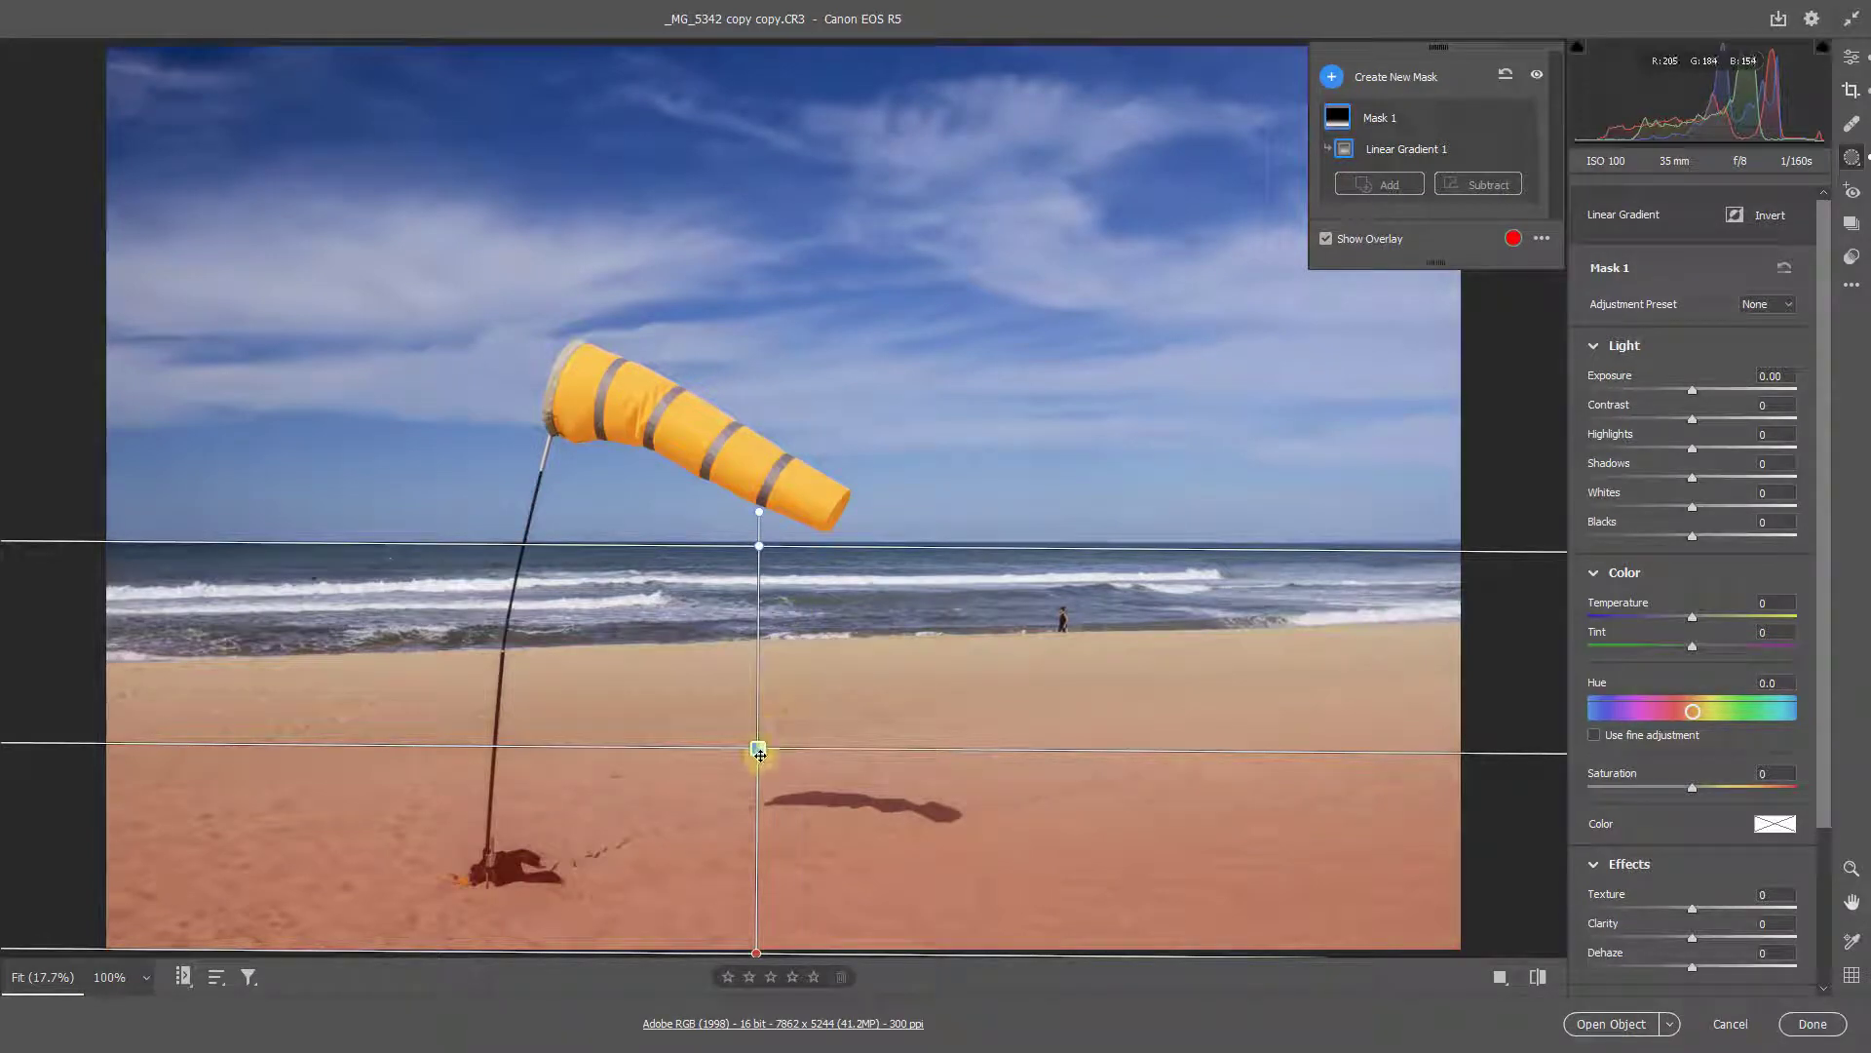
# Nudge the linear gradient slightly upward and rotate it level with the horizon, hiding the mask overlay
pyautogui.moveTo(756, 752)
pyautogui.mouseDown()
pyautogui.moveTo(728, 660)
pyautogui.moveTo(755, 745)
pyautogui.mouseUp()
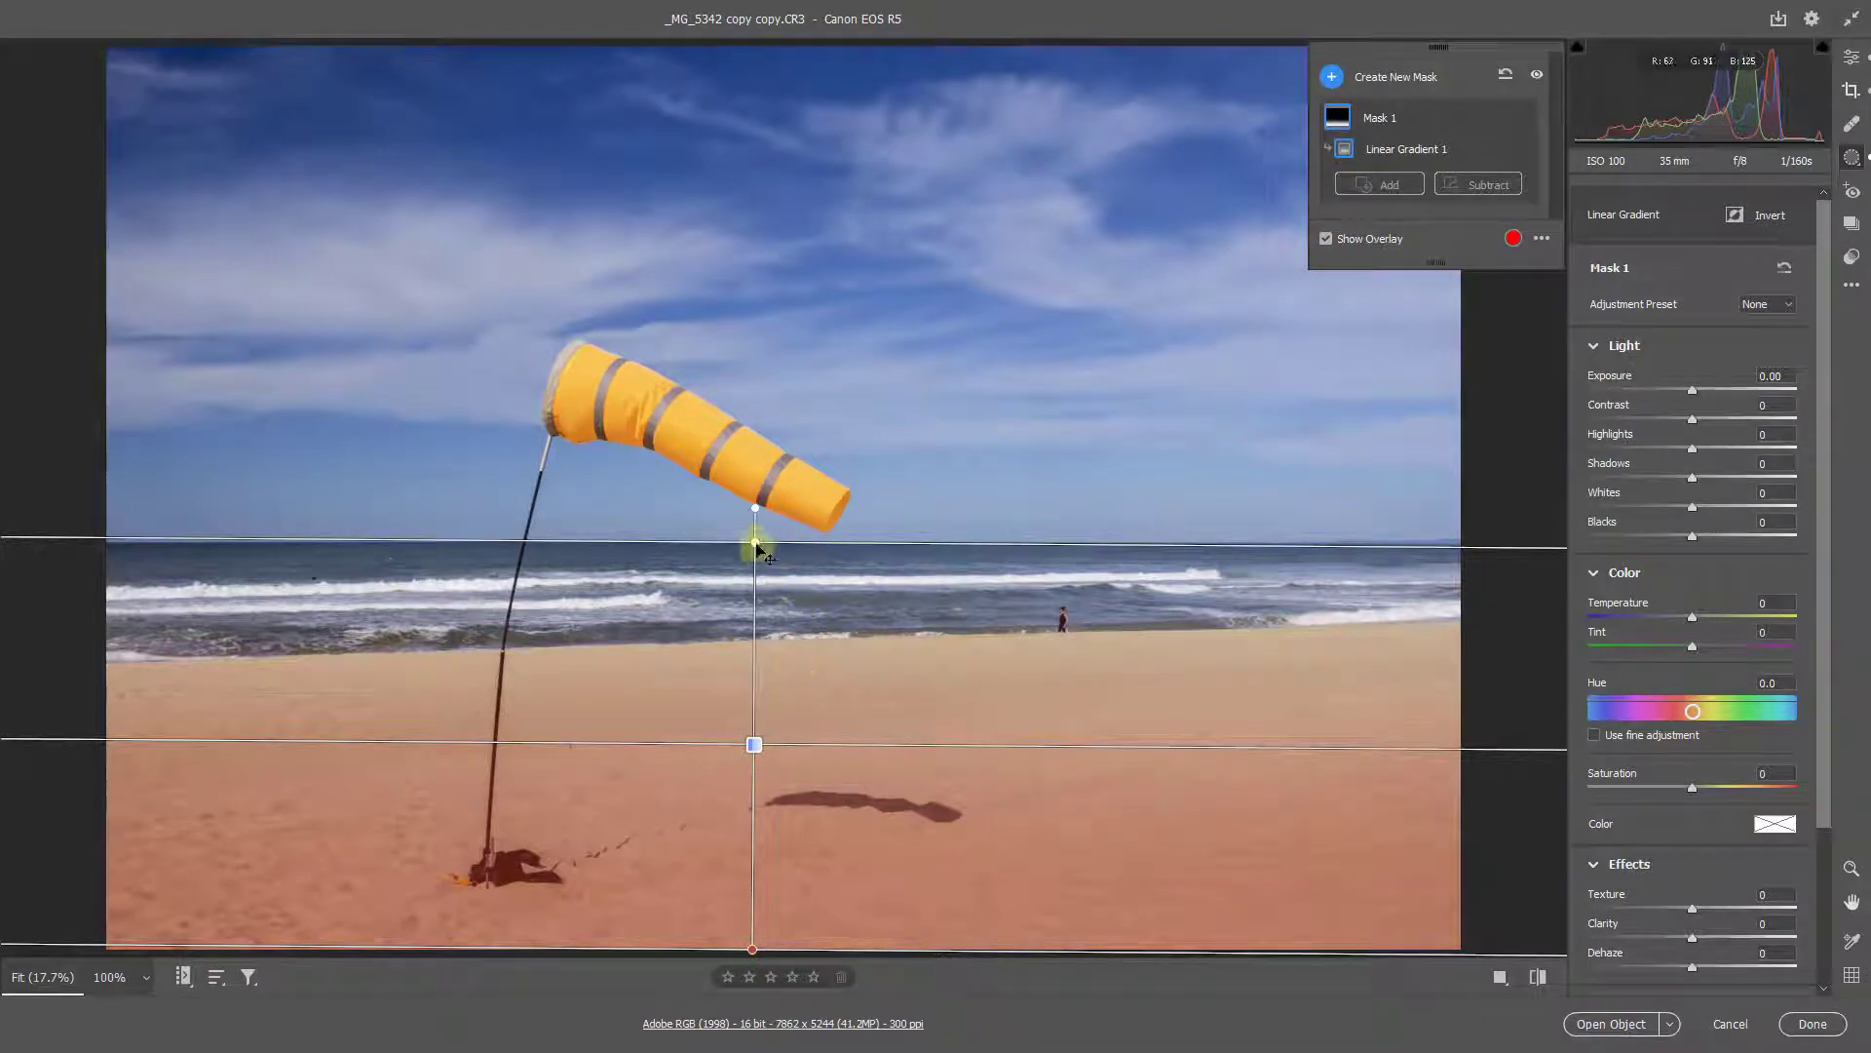
pyautogui.moveTo(751, 510)
pyautogui.mouseDown()
pyautogui.moveTo(775, 513)
pyautogui.moveTo(755, 508)
pyautogui.mouseUp()
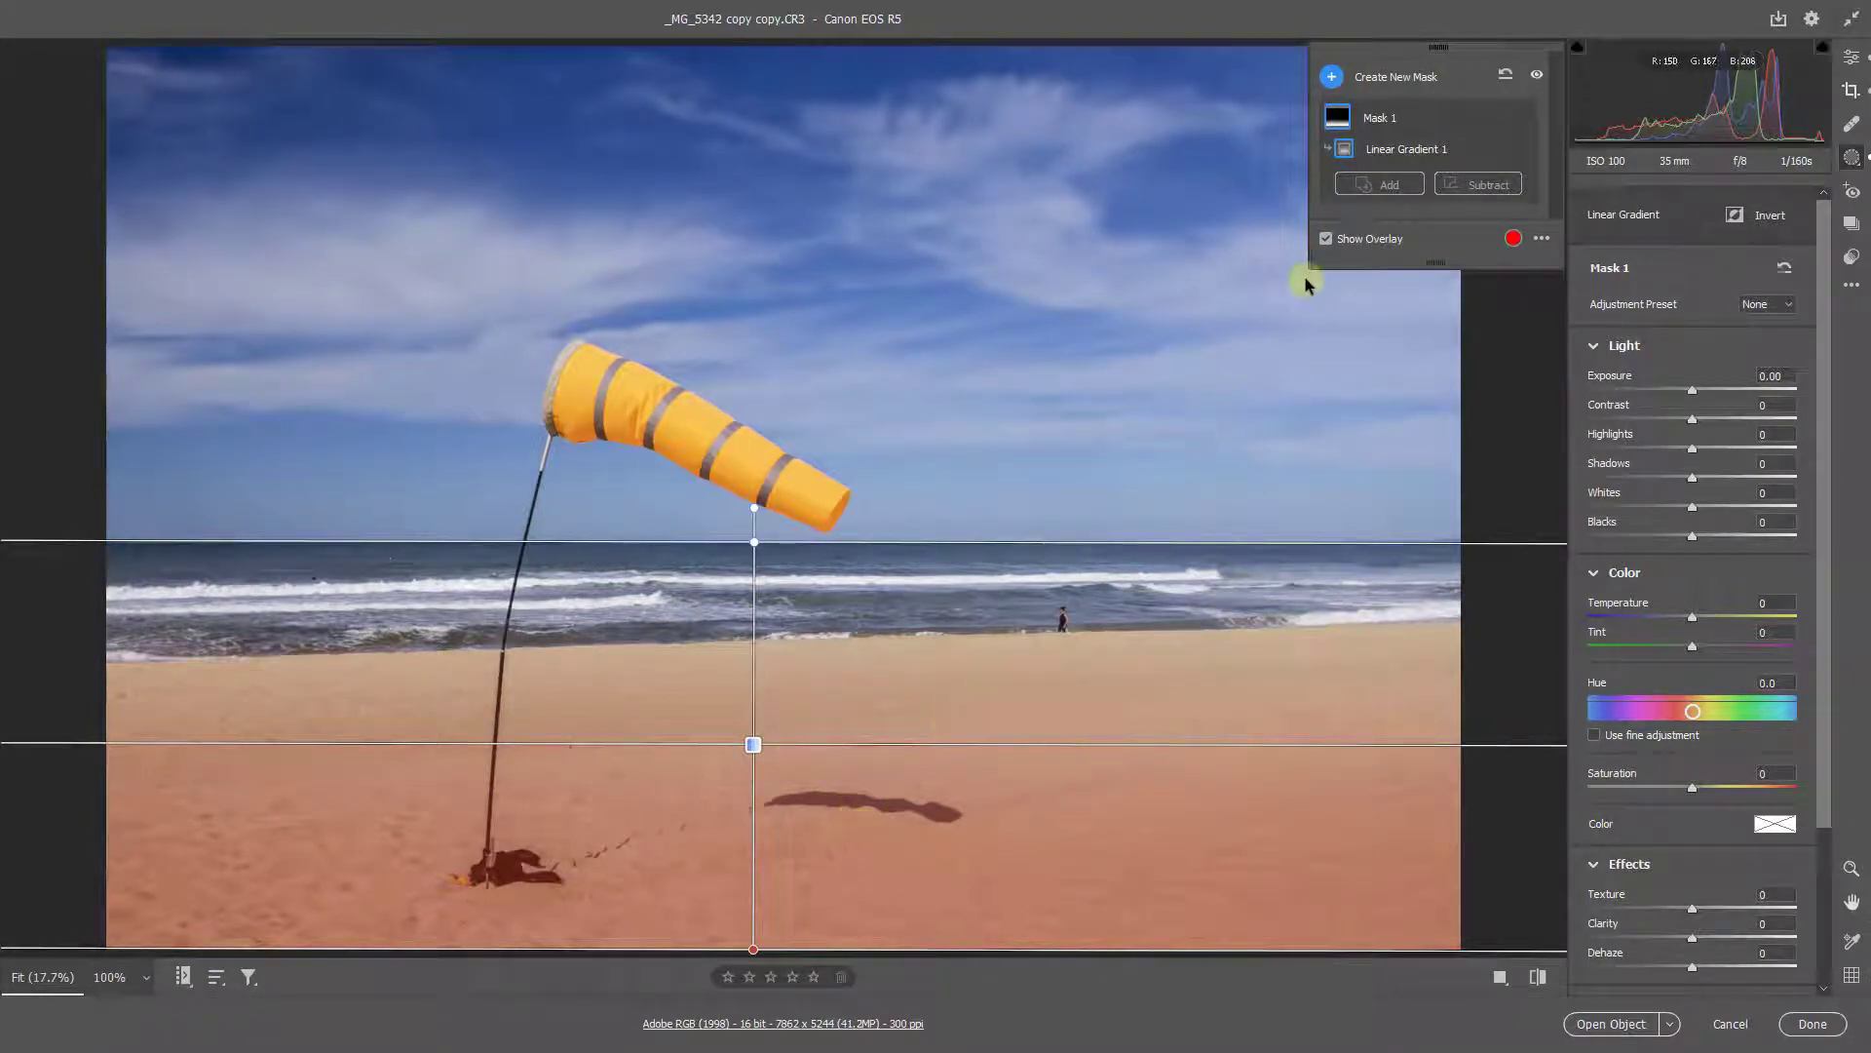
pyautogui.click(1326, 240)
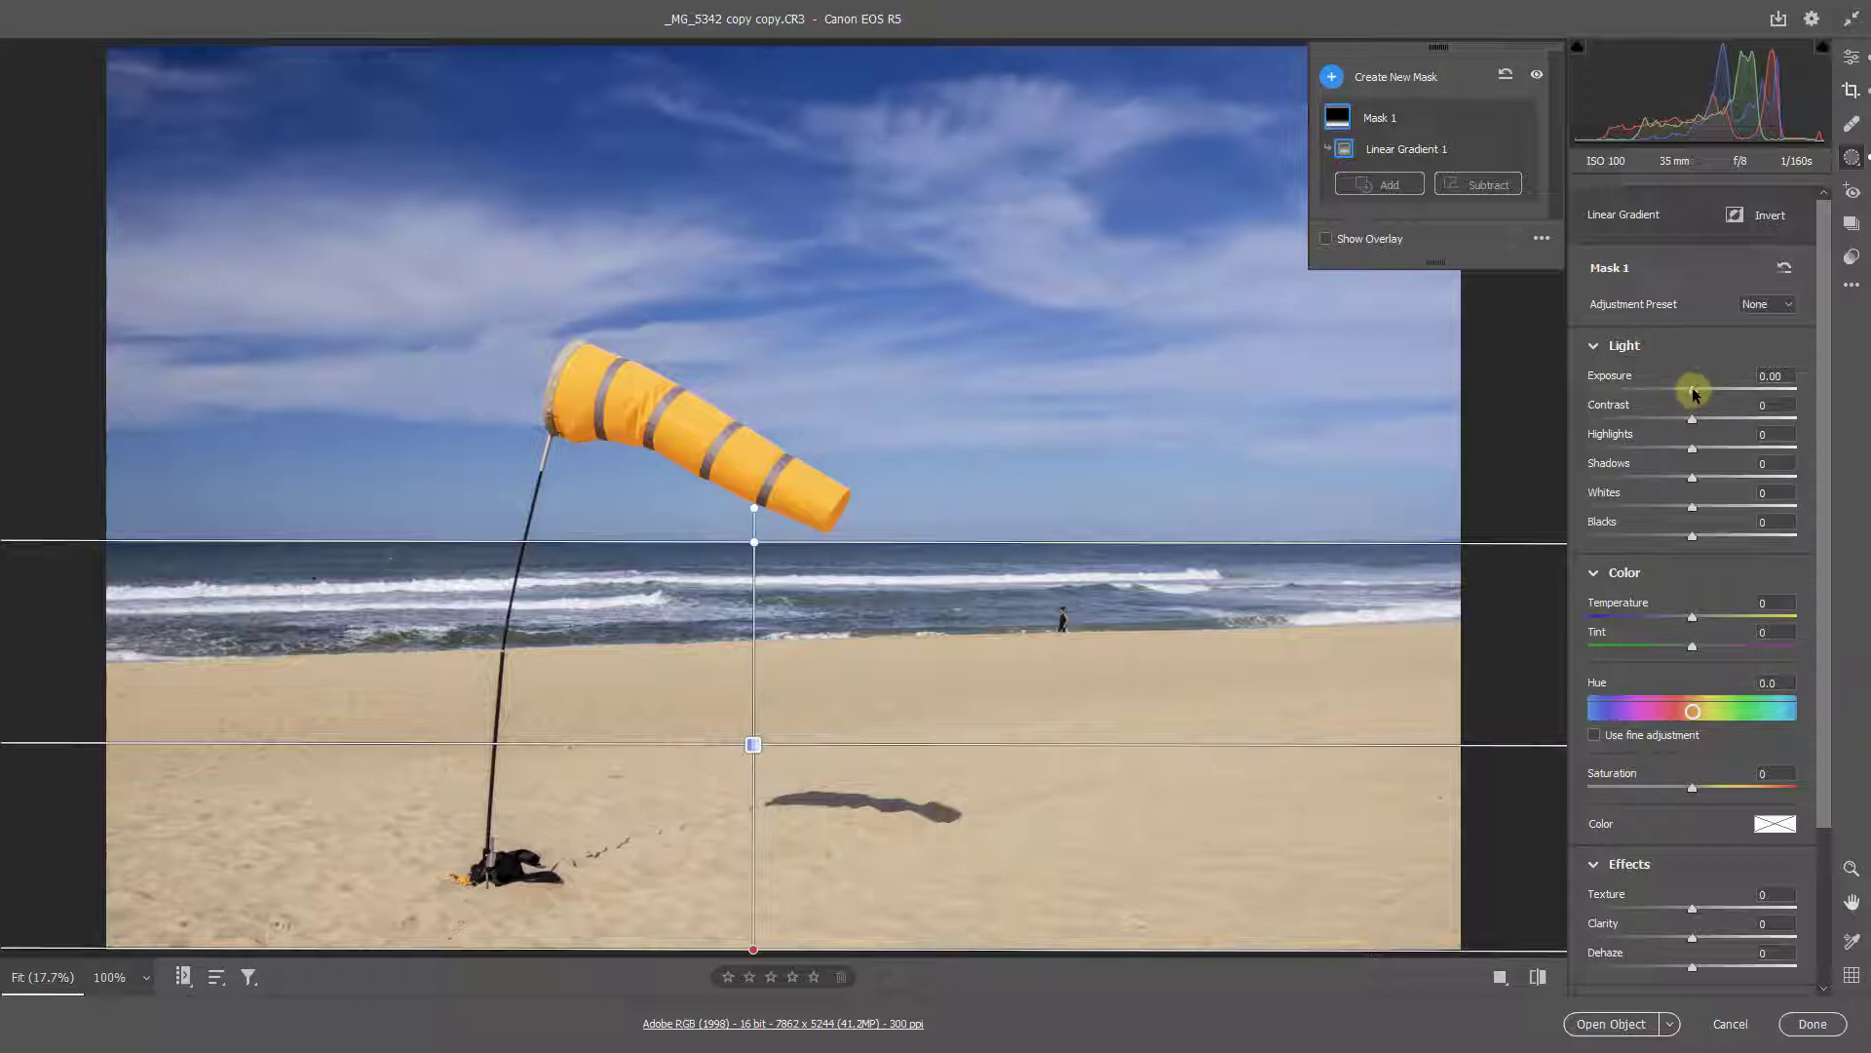
# Darken and warm the sand with exposure -0.70 and temperature +32, extending the gradient's upper edge into the lower sky
pyautogui.moveTo(1693, 393); pyautogui.dragTo(1678, 390)
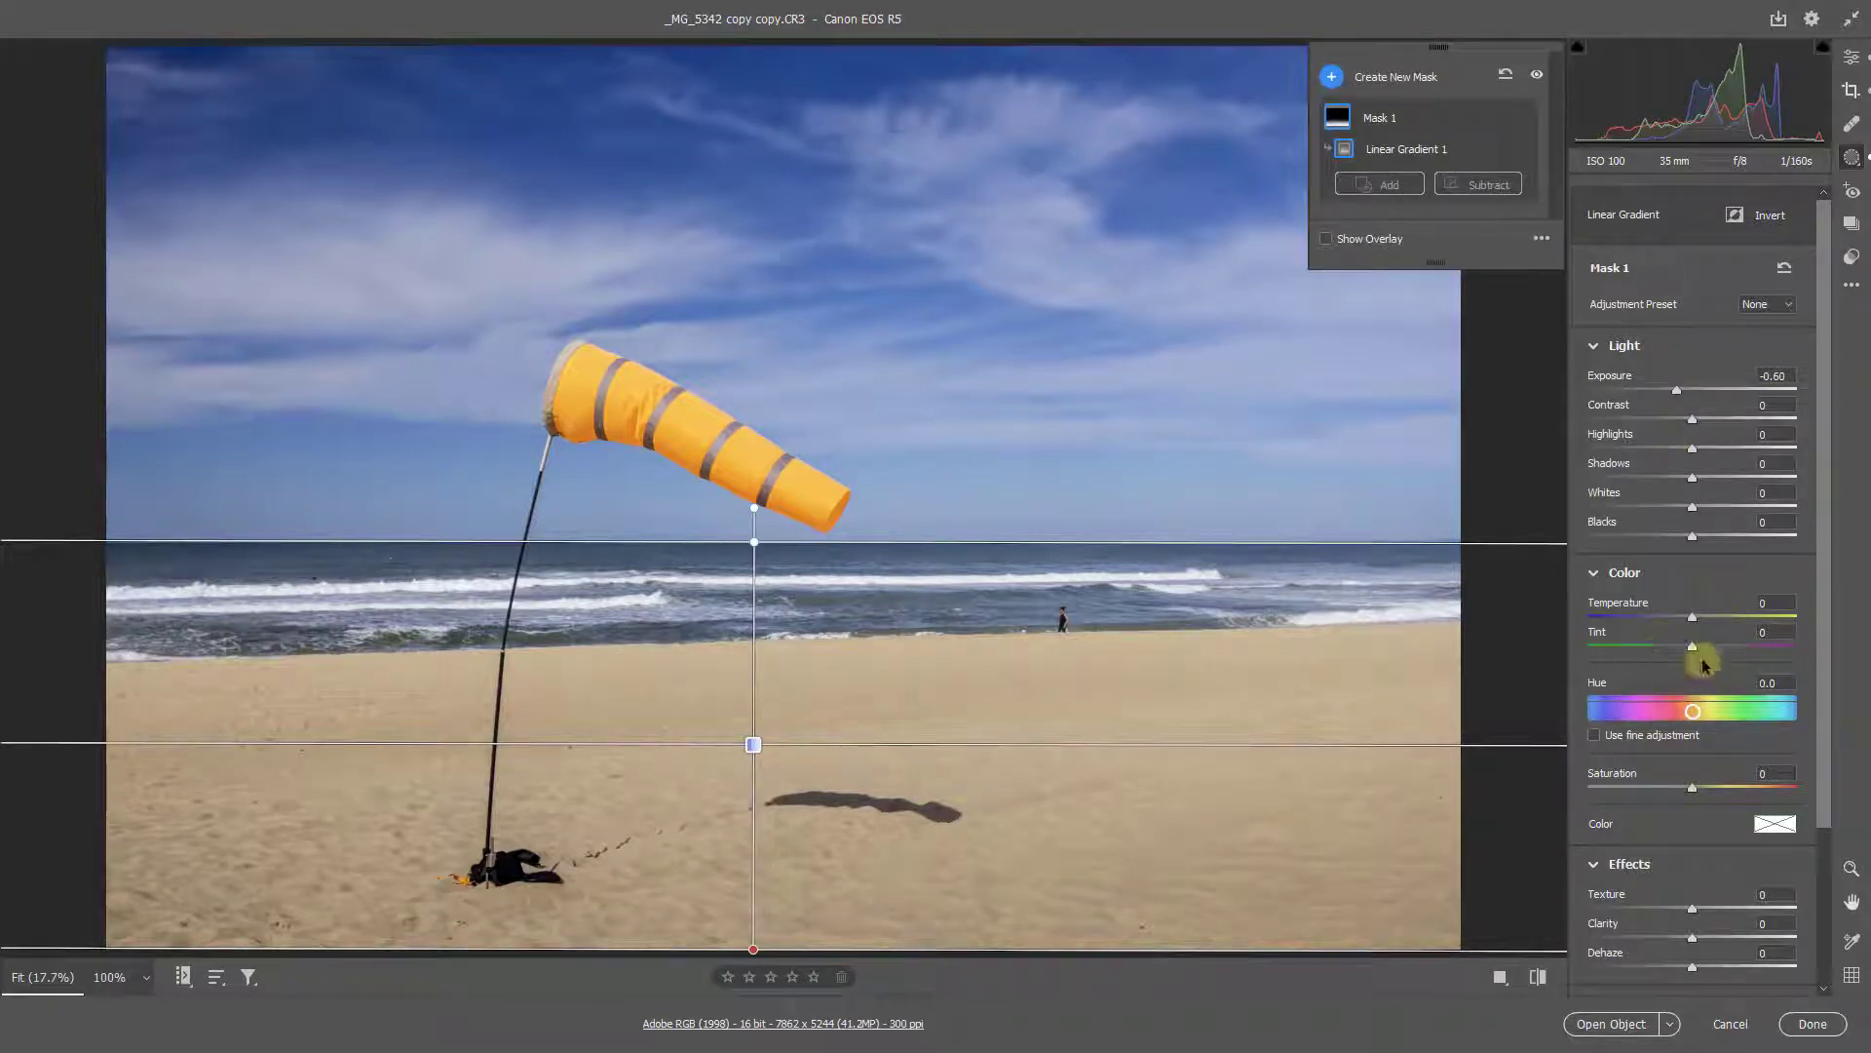
pyautogui.moveTo(1725, 616); pyautogui.dragTo(1724, 617)
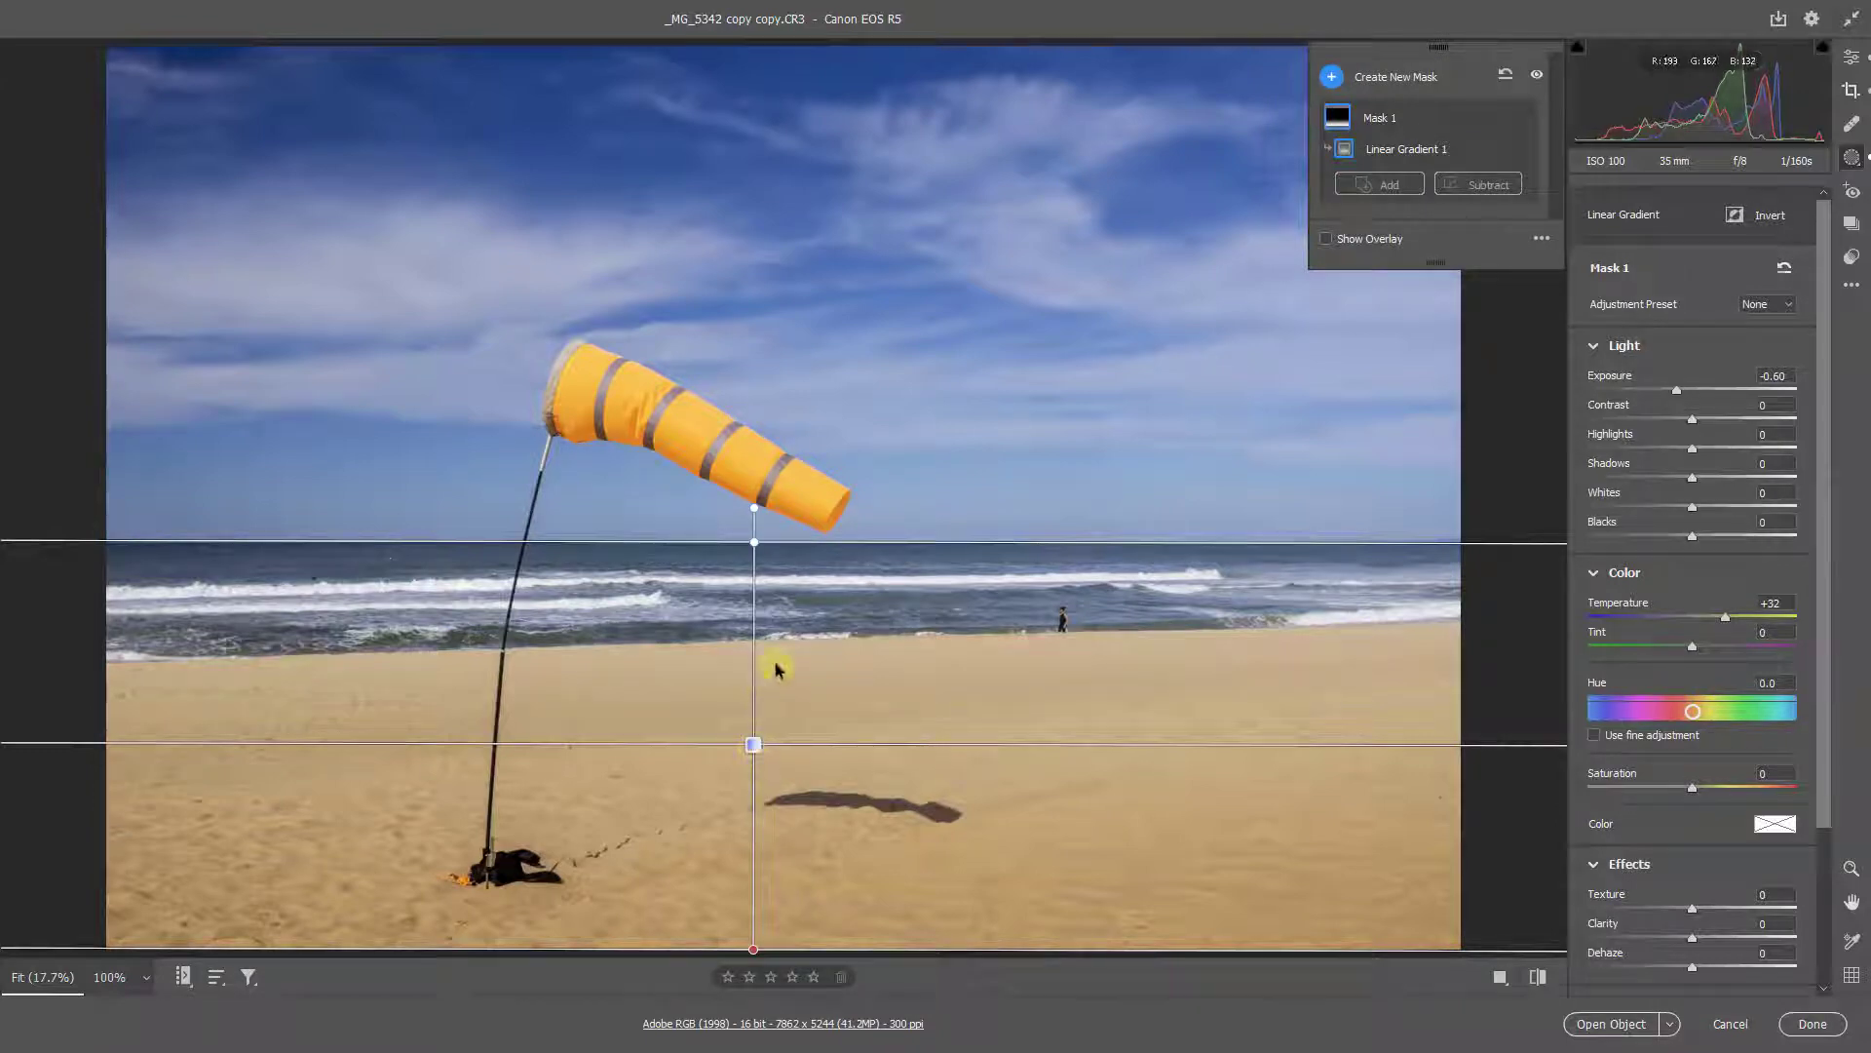
pyautogui.moveTo(757, 541); pyautogui.dragTo(756, 481)
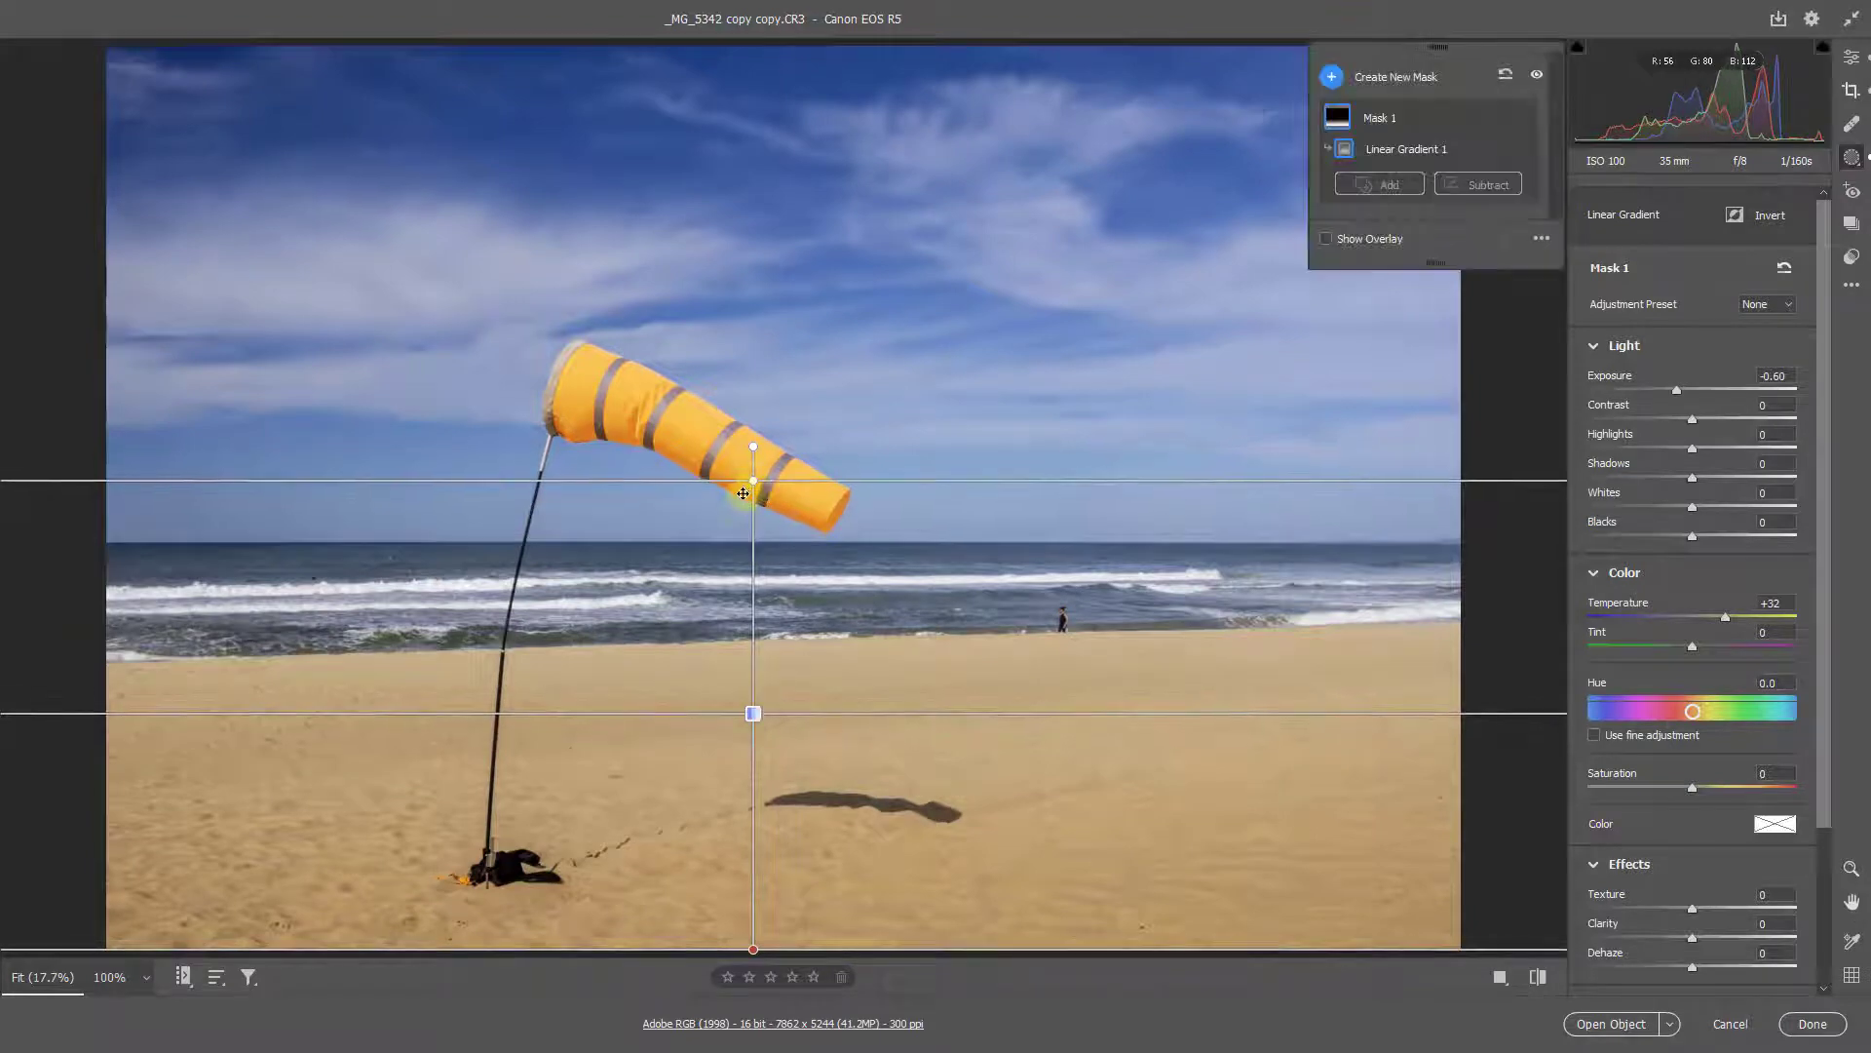
pyautogui.moveTo(1676, 391); pyautogui.dragTo(1675, 391)
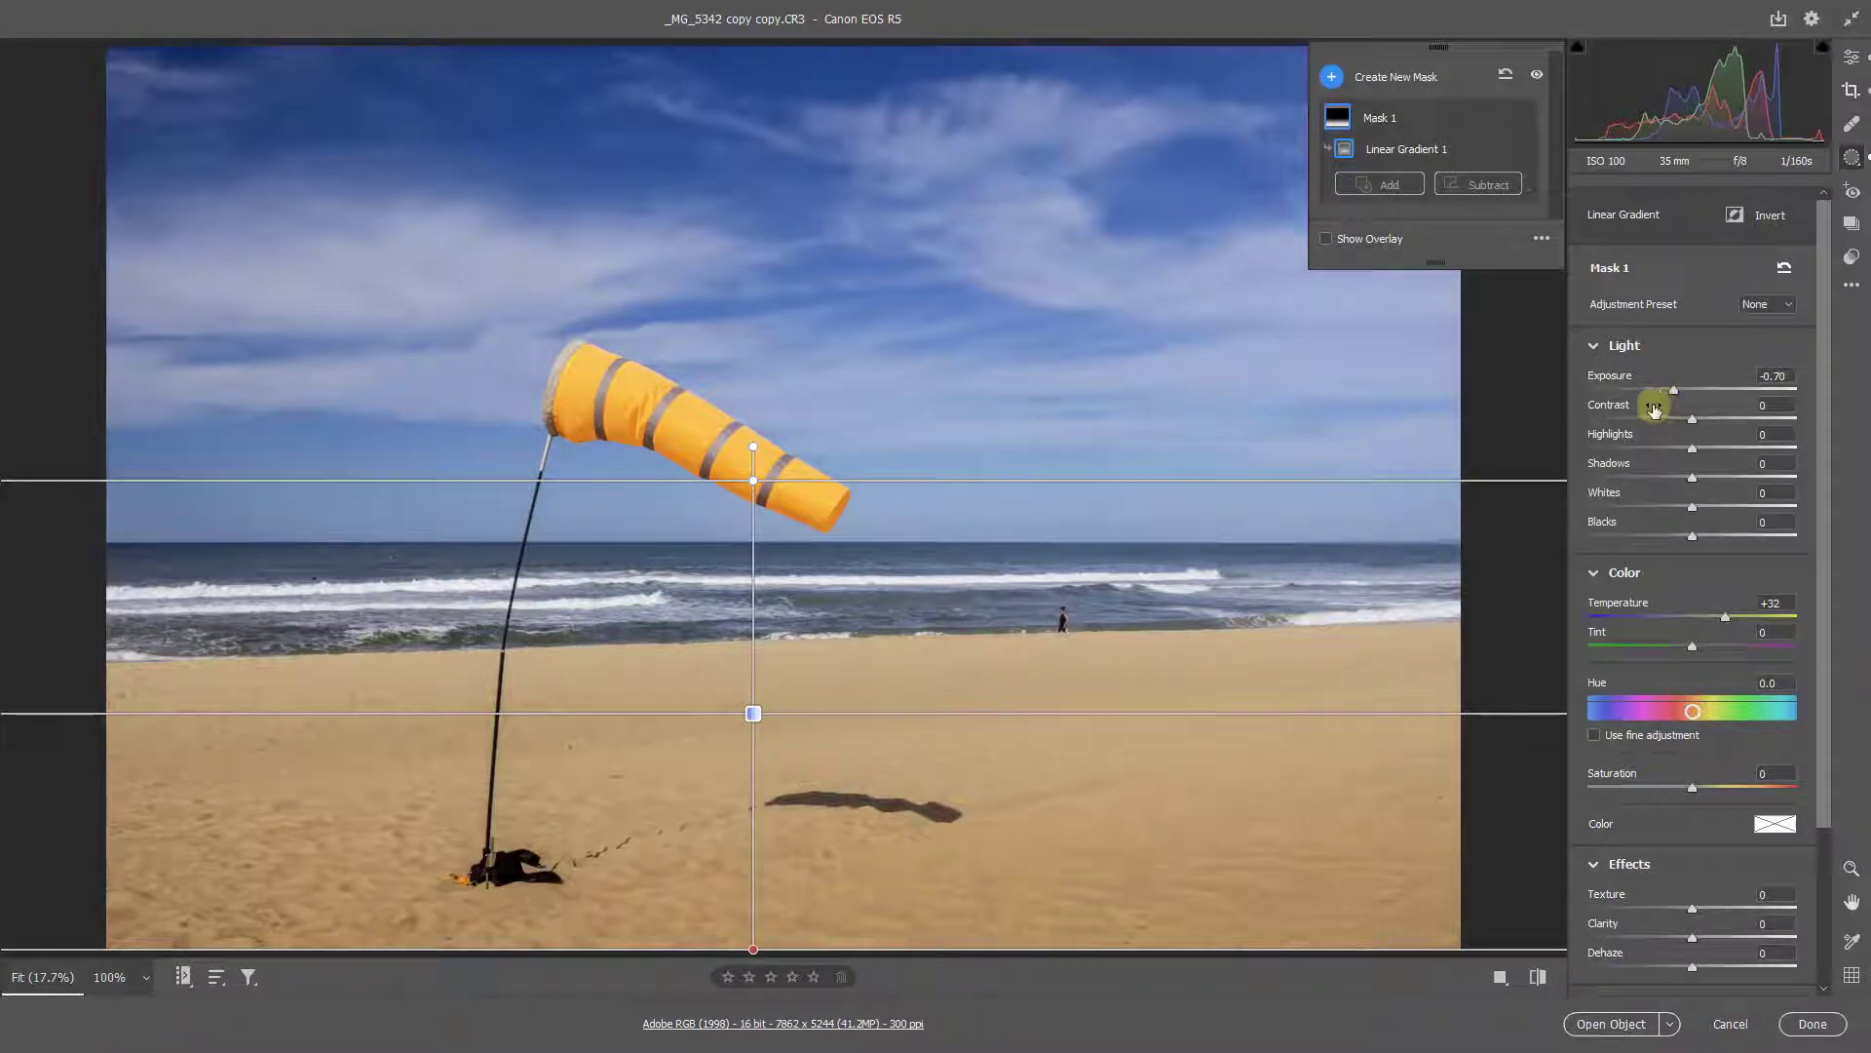
# Rename the first mask as Sand
pyautogui.moveTo(1436, 117)
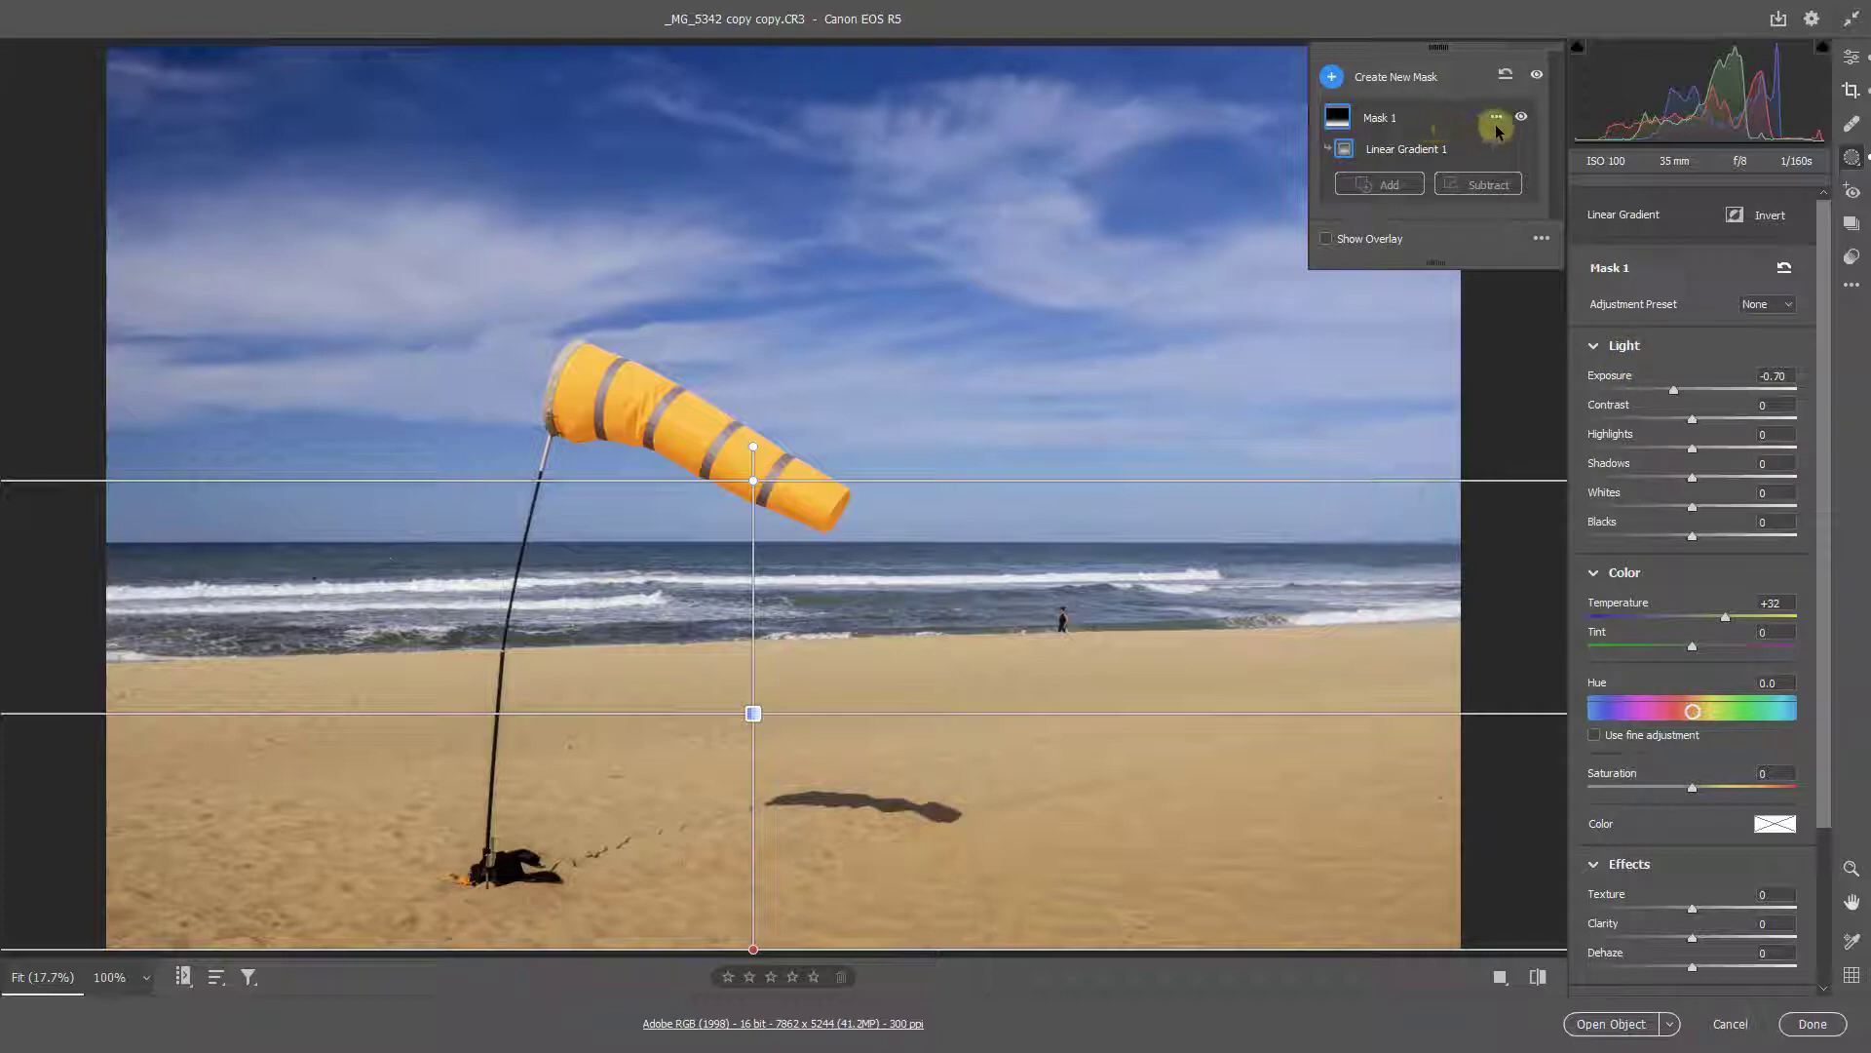
pyautogui.click(1496, 121)
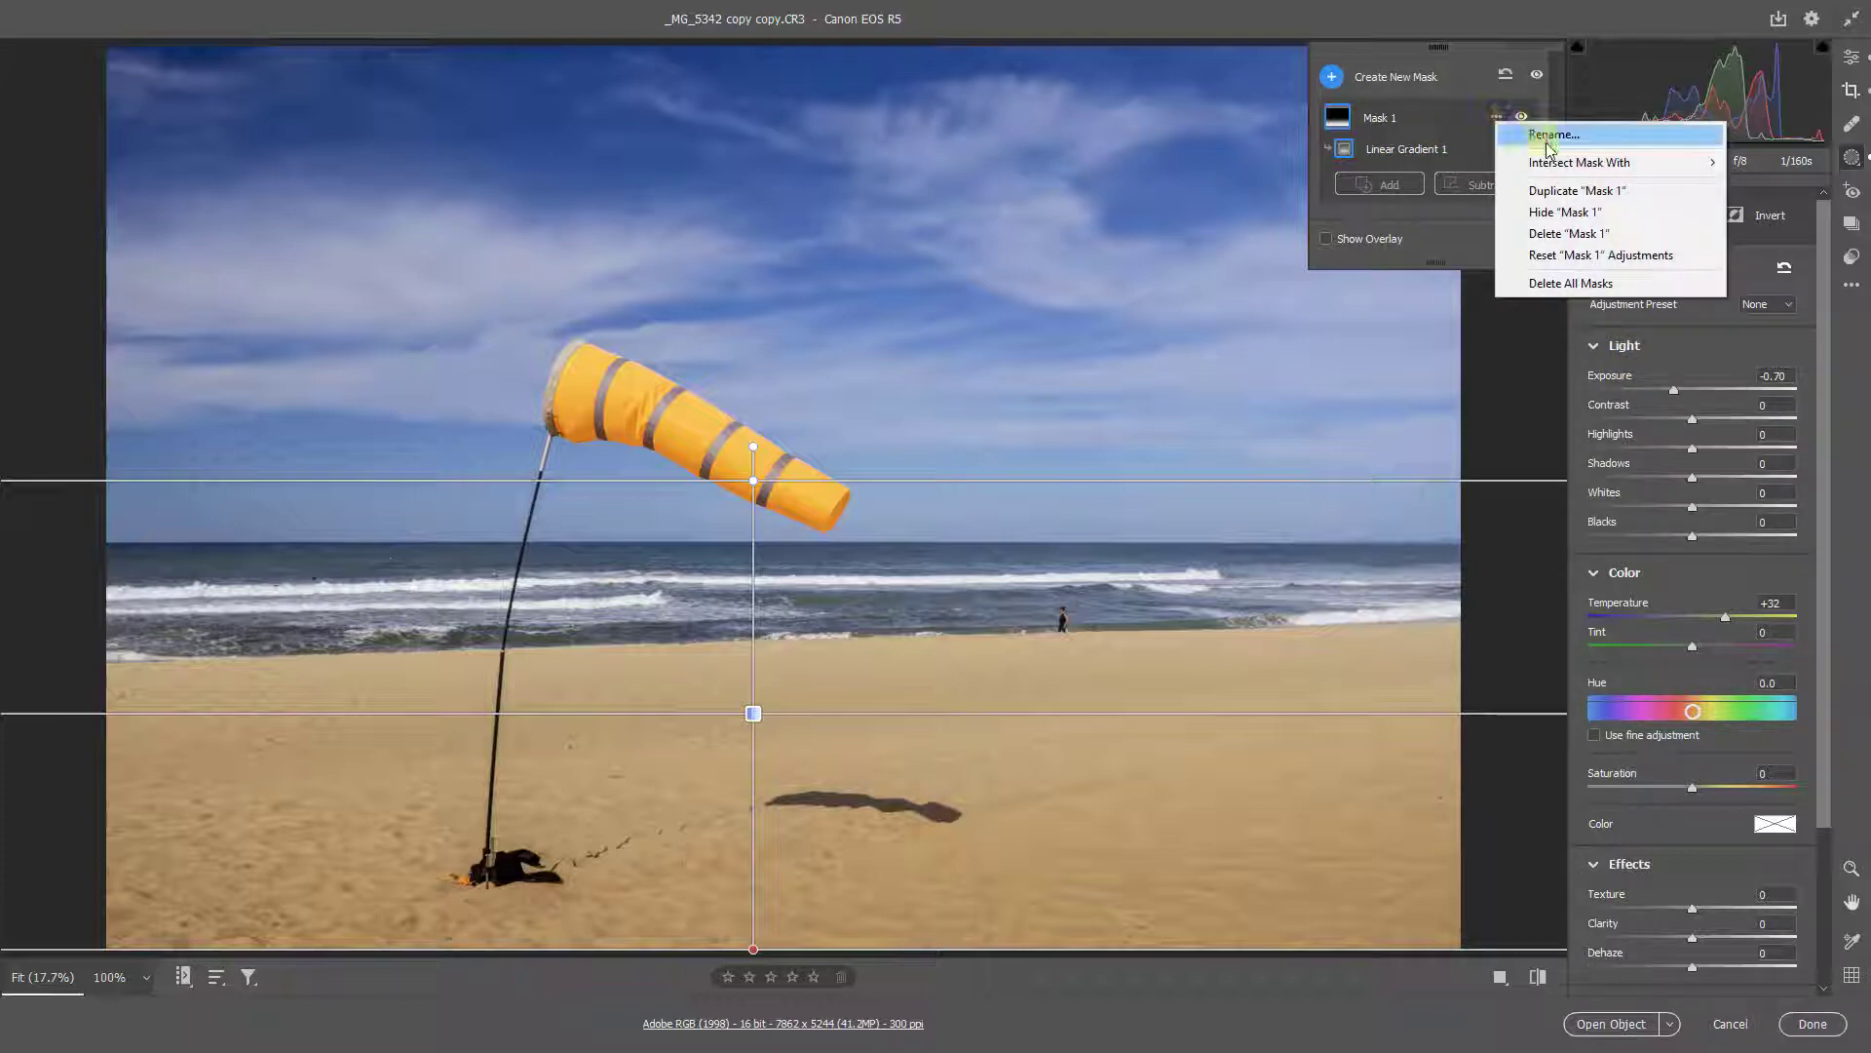
pyautogui.moveTo(1555, 164)
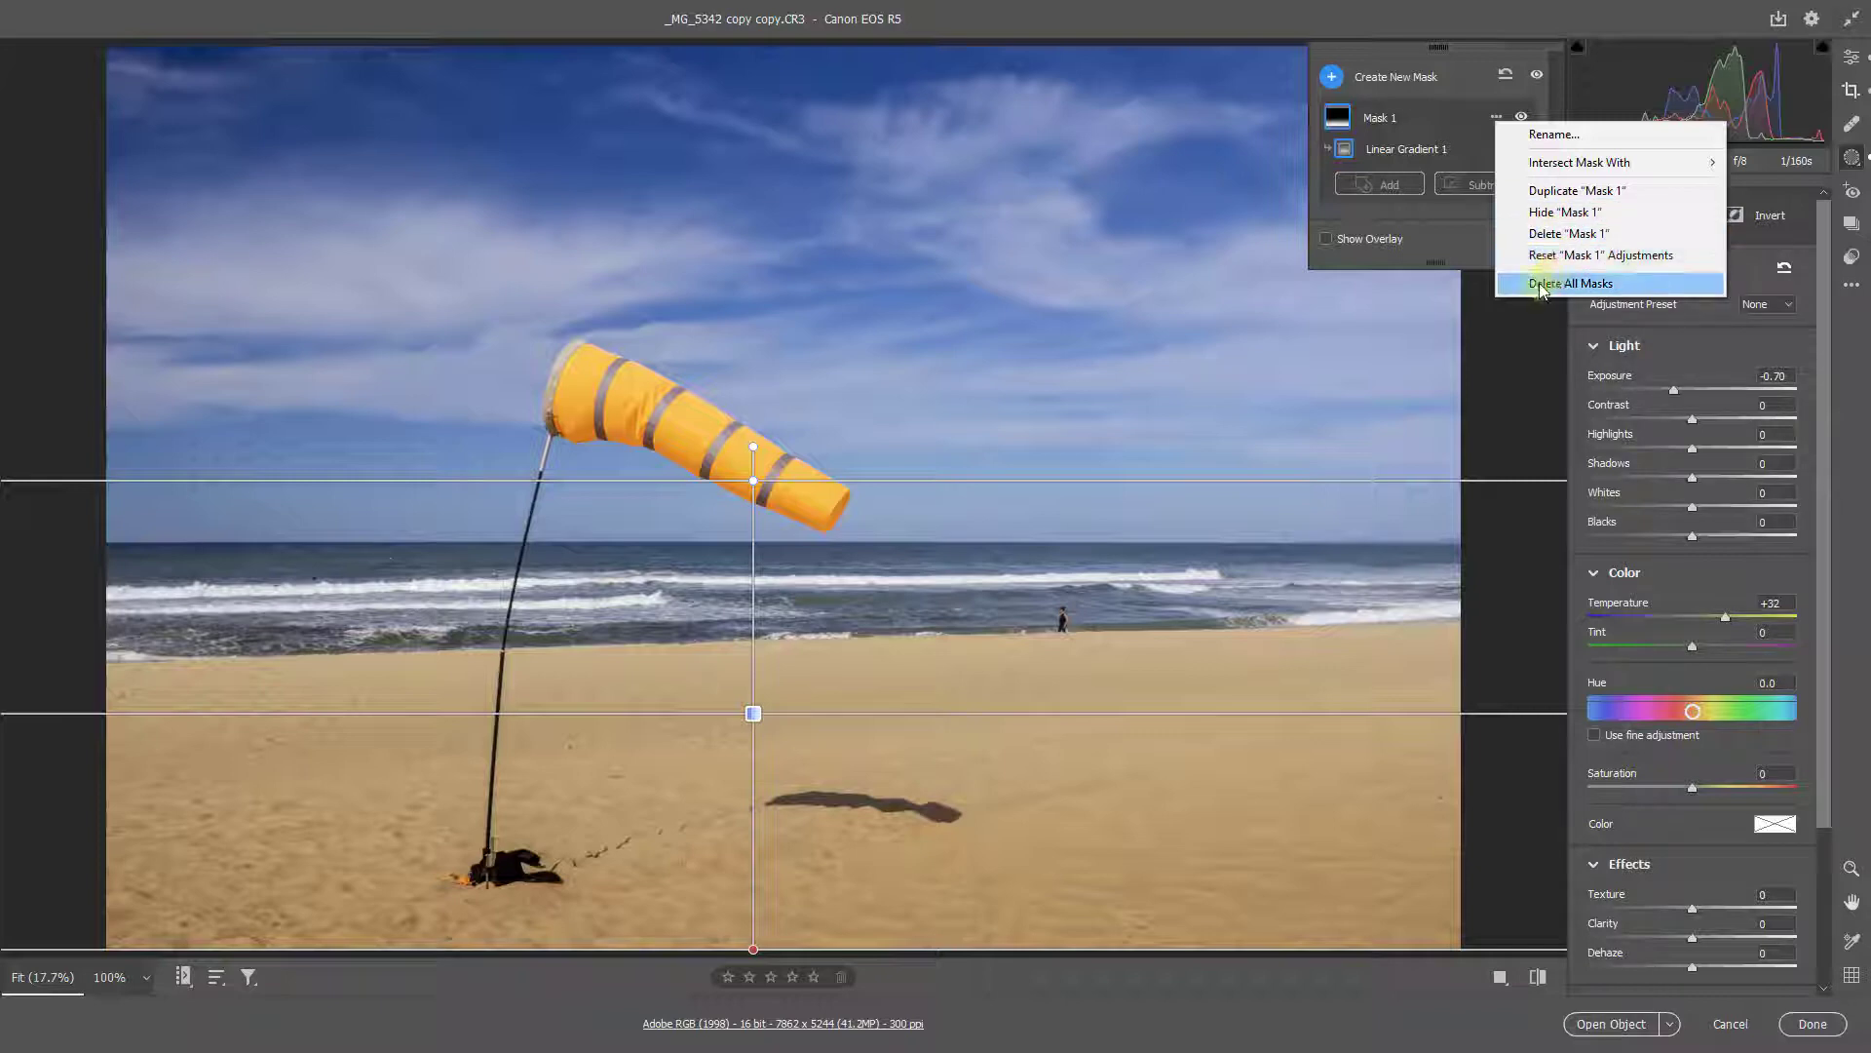
pyautogui.click(1459, 245)
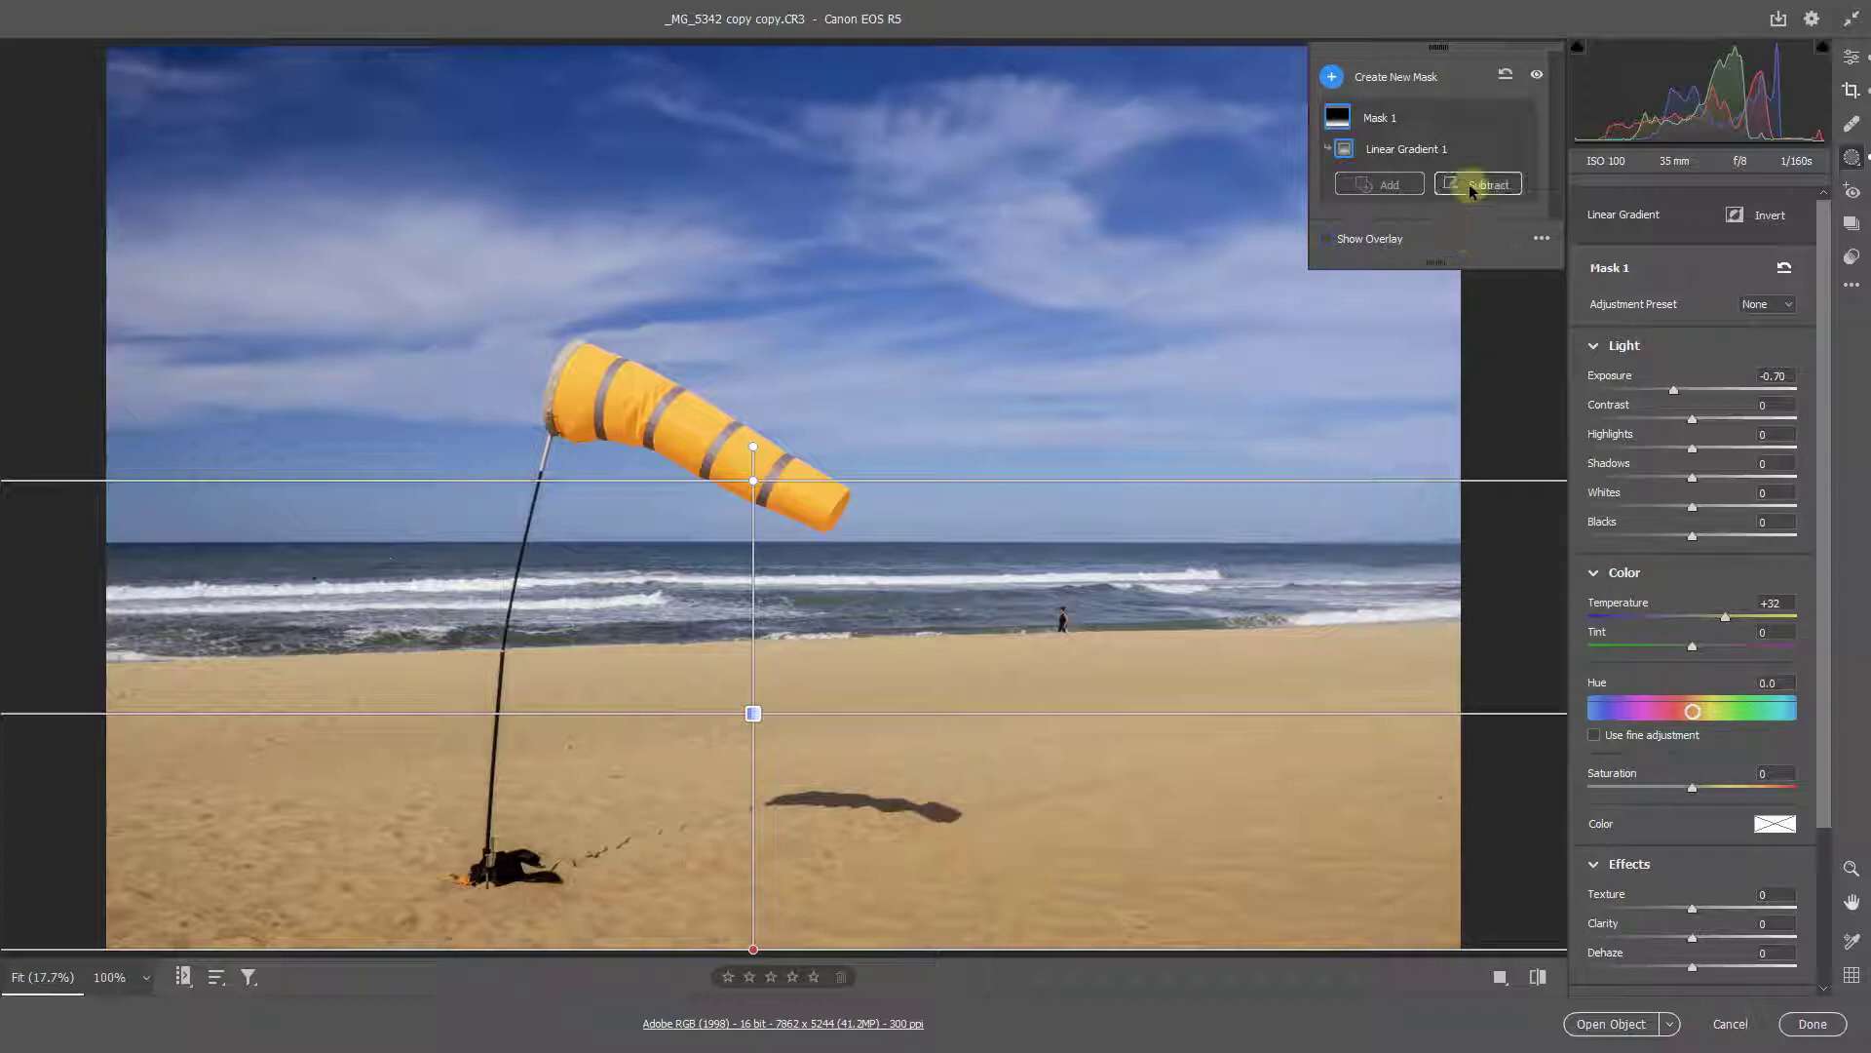
pyautogui.doubleClick(1377, 118)
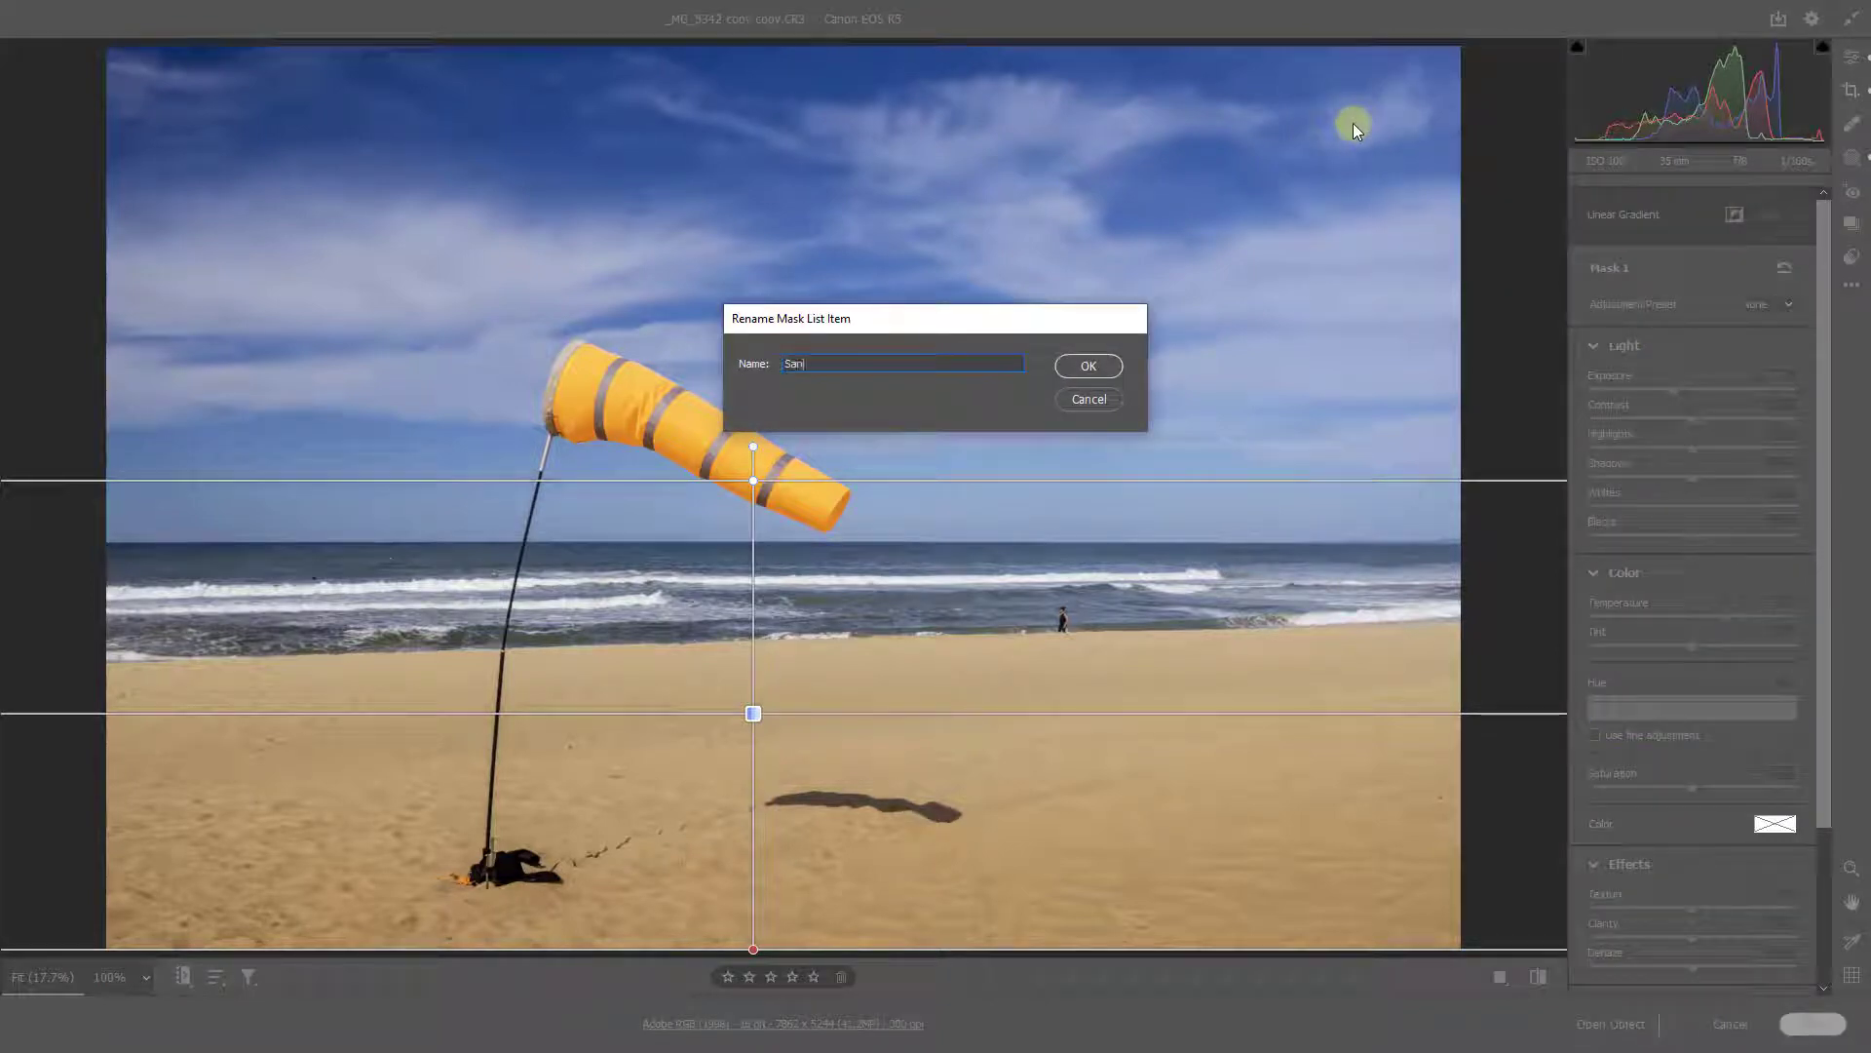
pyautogui.click(1088, 366)
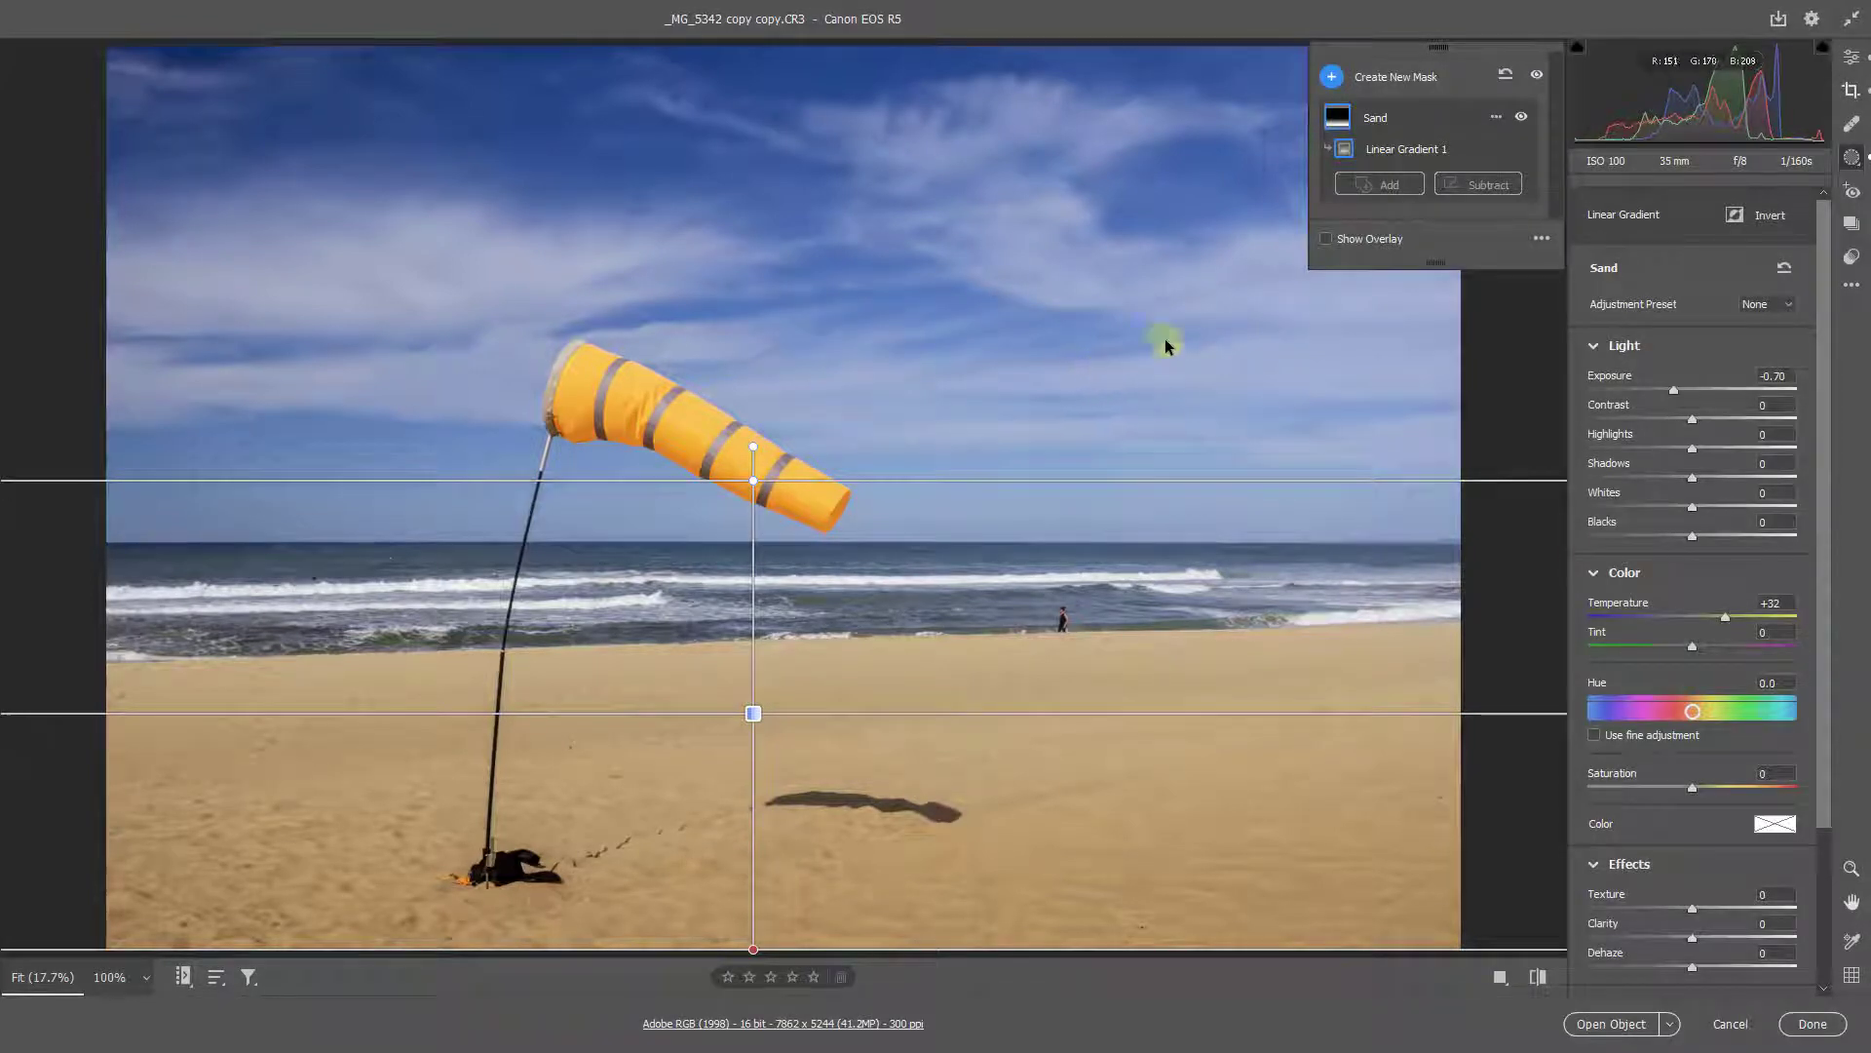
# Go back to the general edit settings, return to masking, and view the Sand mask with its overlay shown
pyautogui.click(1854, 61)
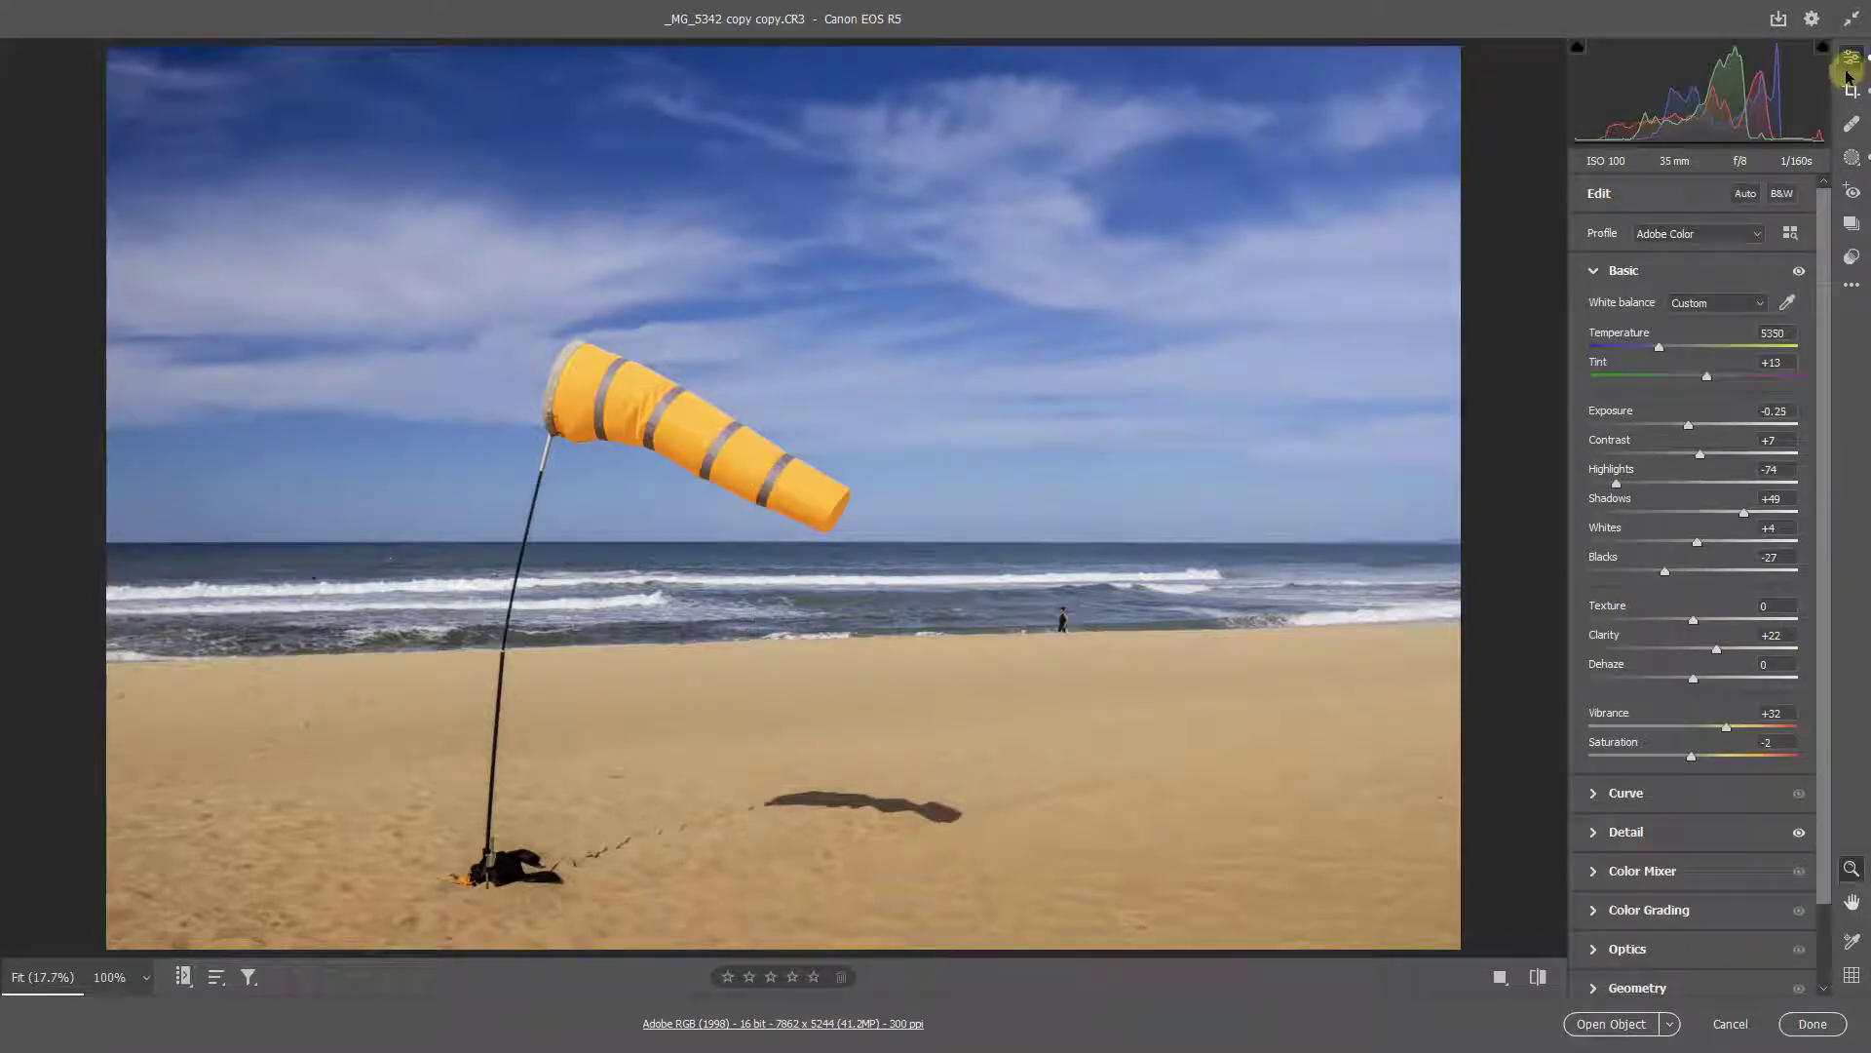
pyautogui.click(1852, 162)
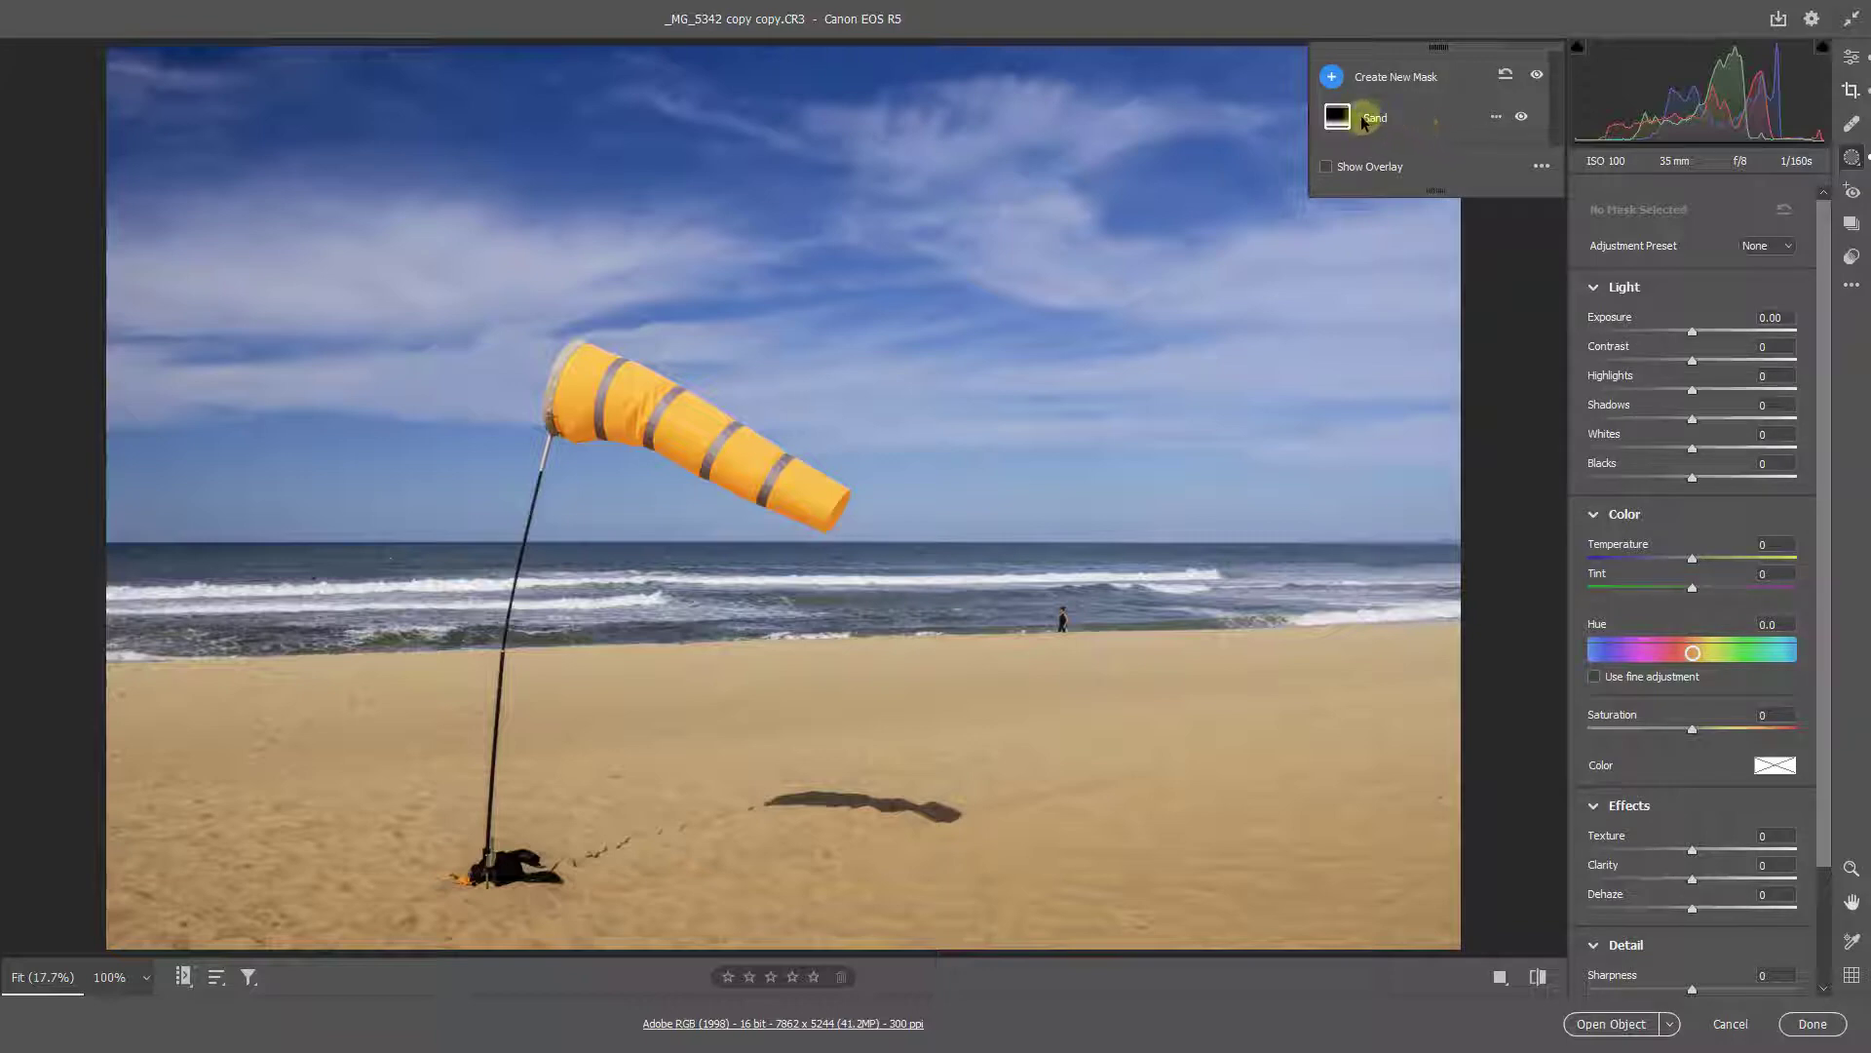
pyautogui.click(1326, 166)
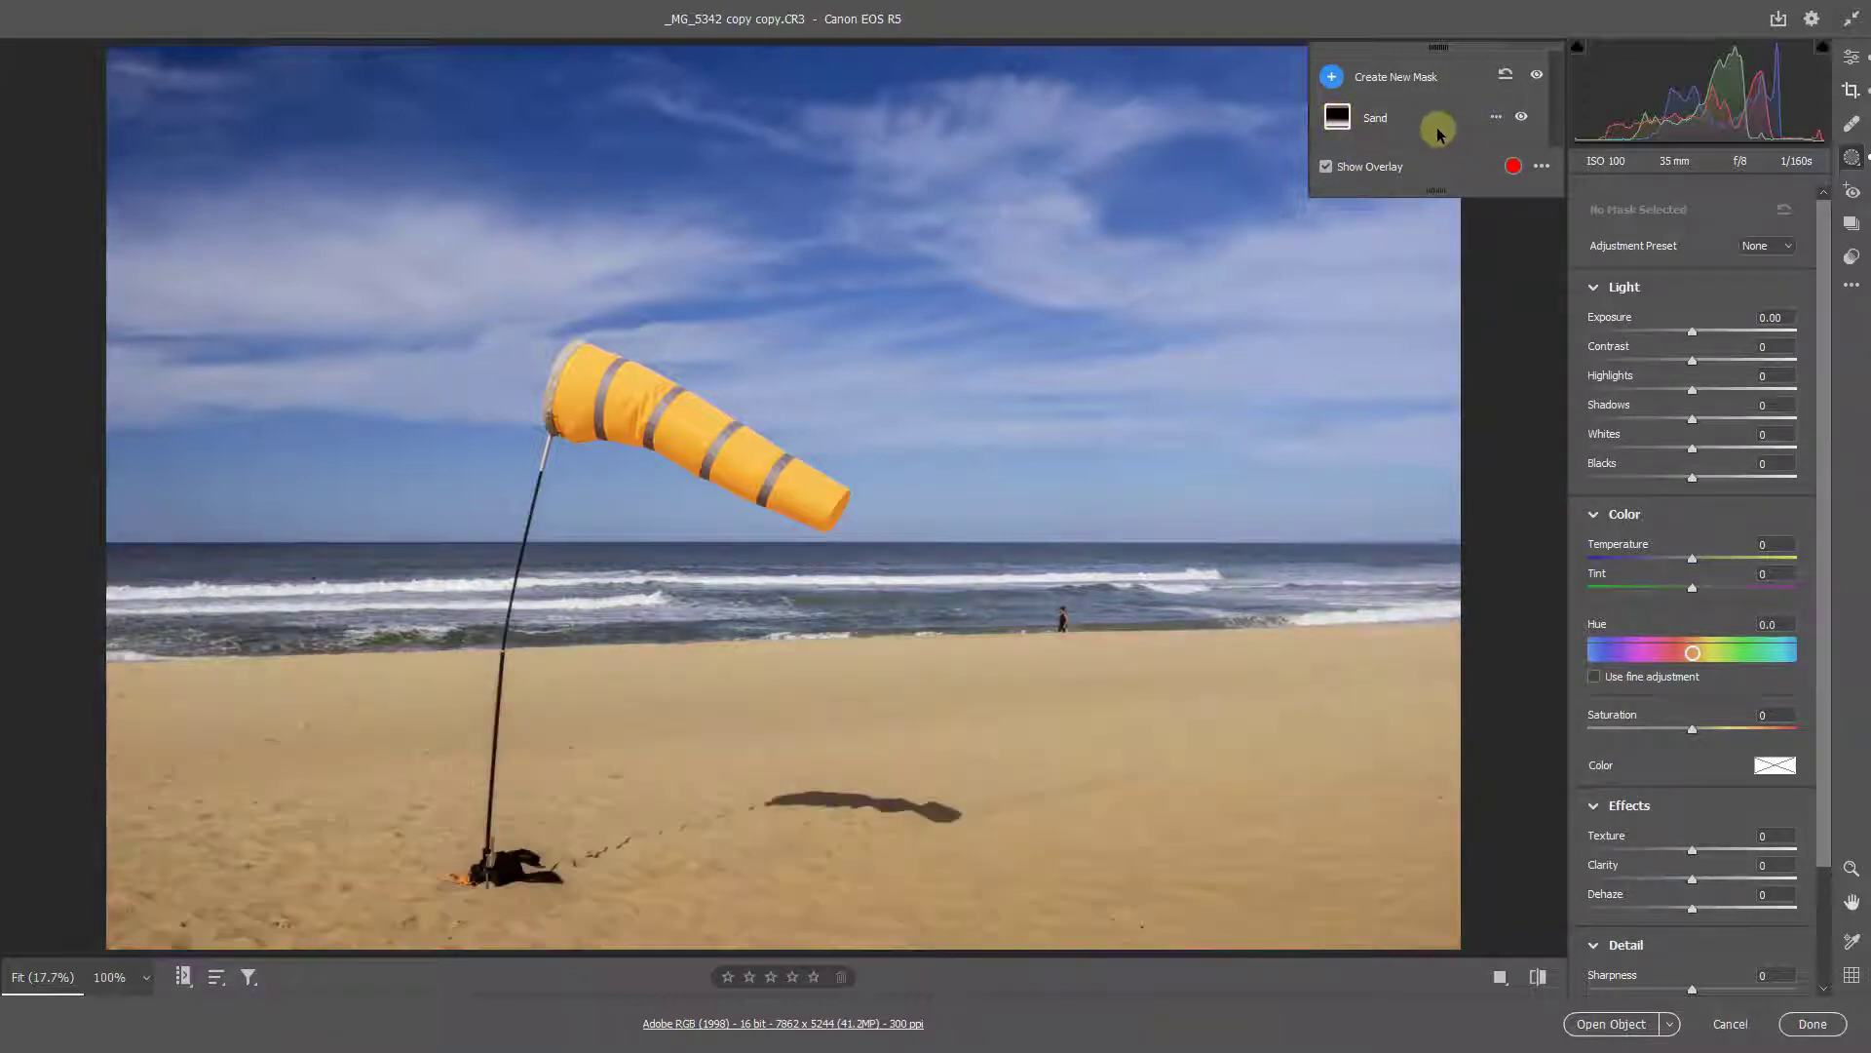
pyautogui.click(1339, 120)
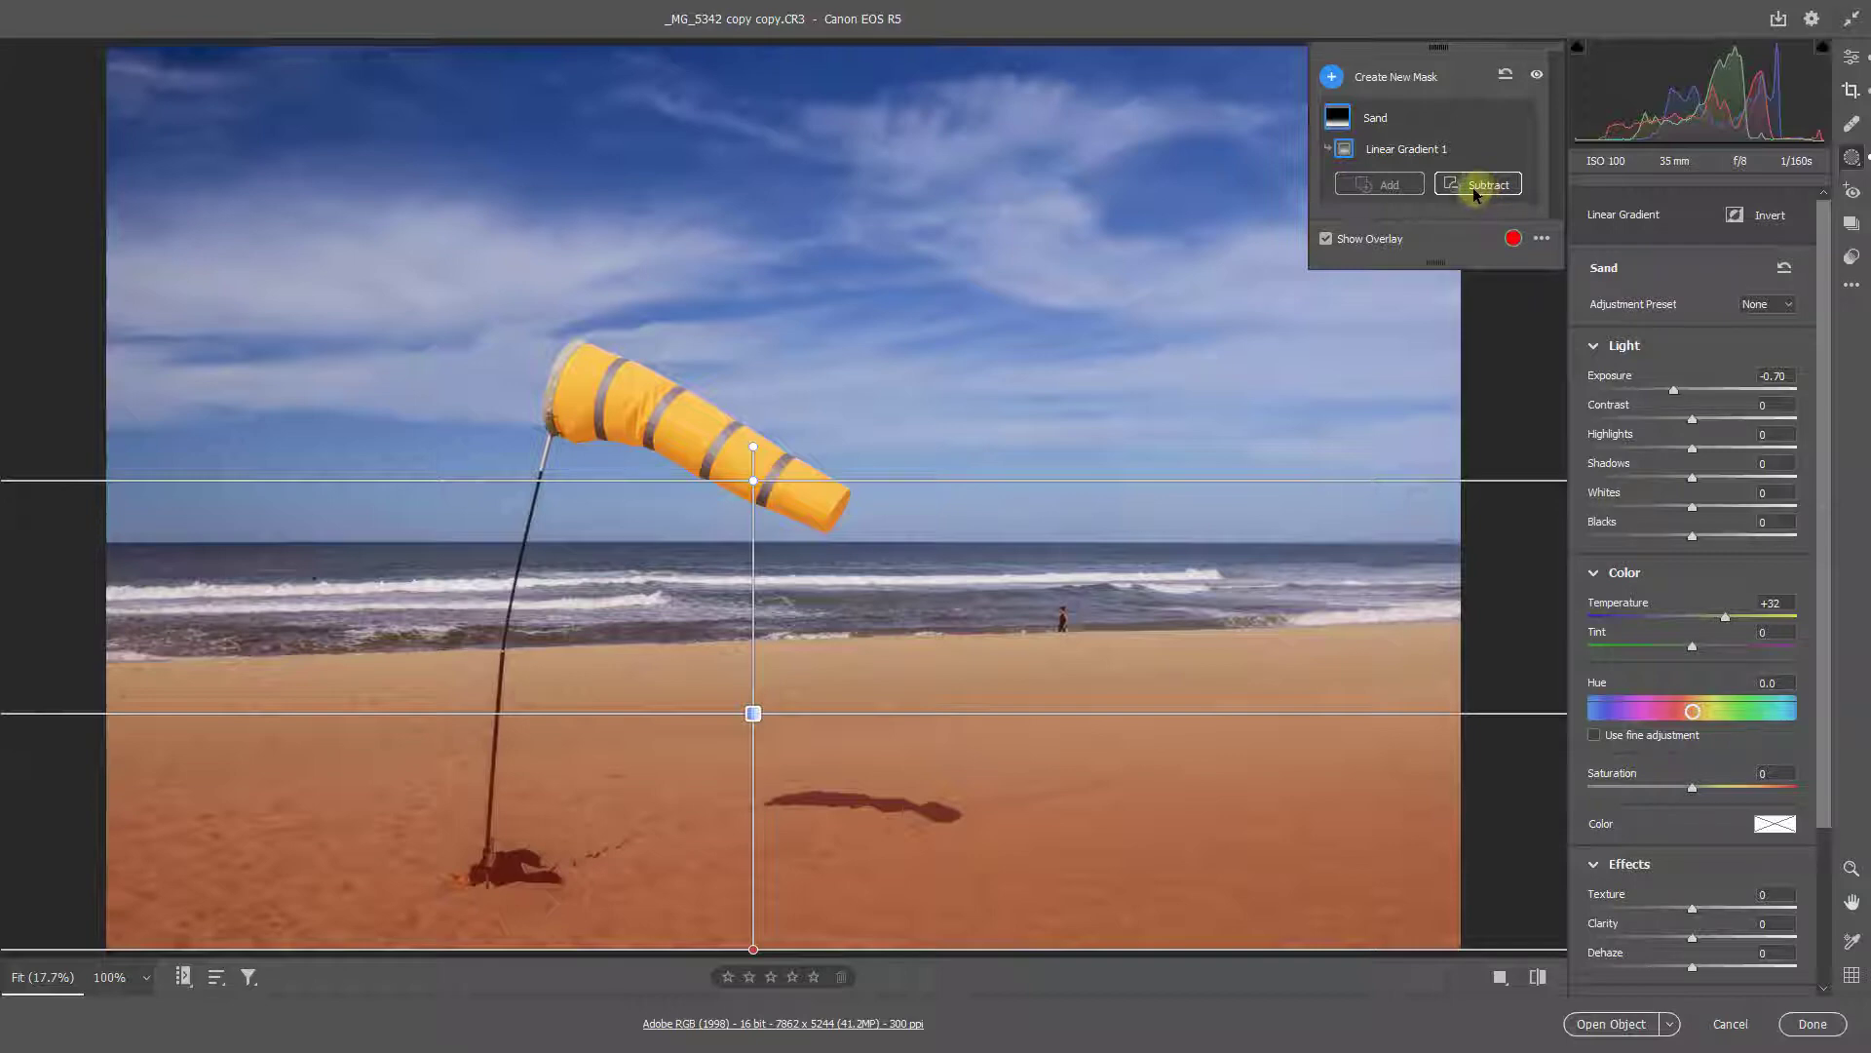
# Create a second linear gradient mask from the photo's top edge down to the sea, with the overlay hidden, and name it Sky
pyautogui.click(1332, 78)
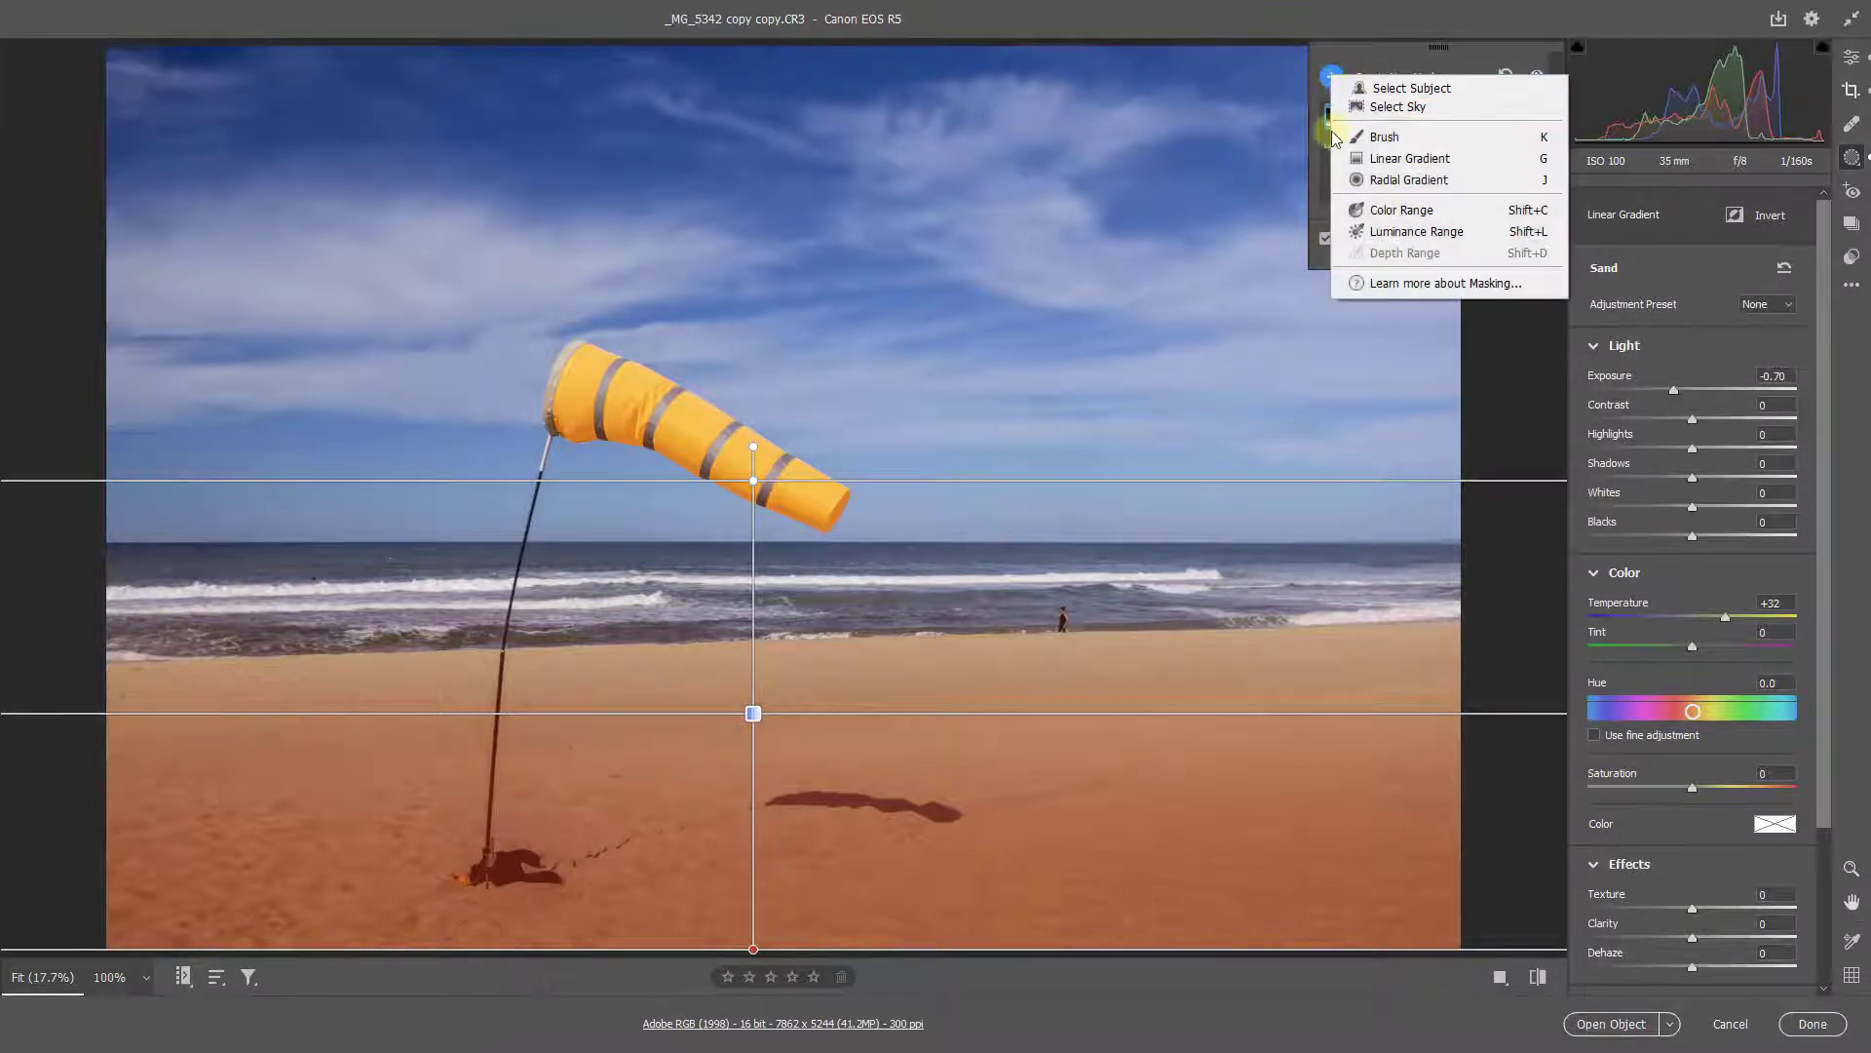
pyautogui.click(1384, 163)
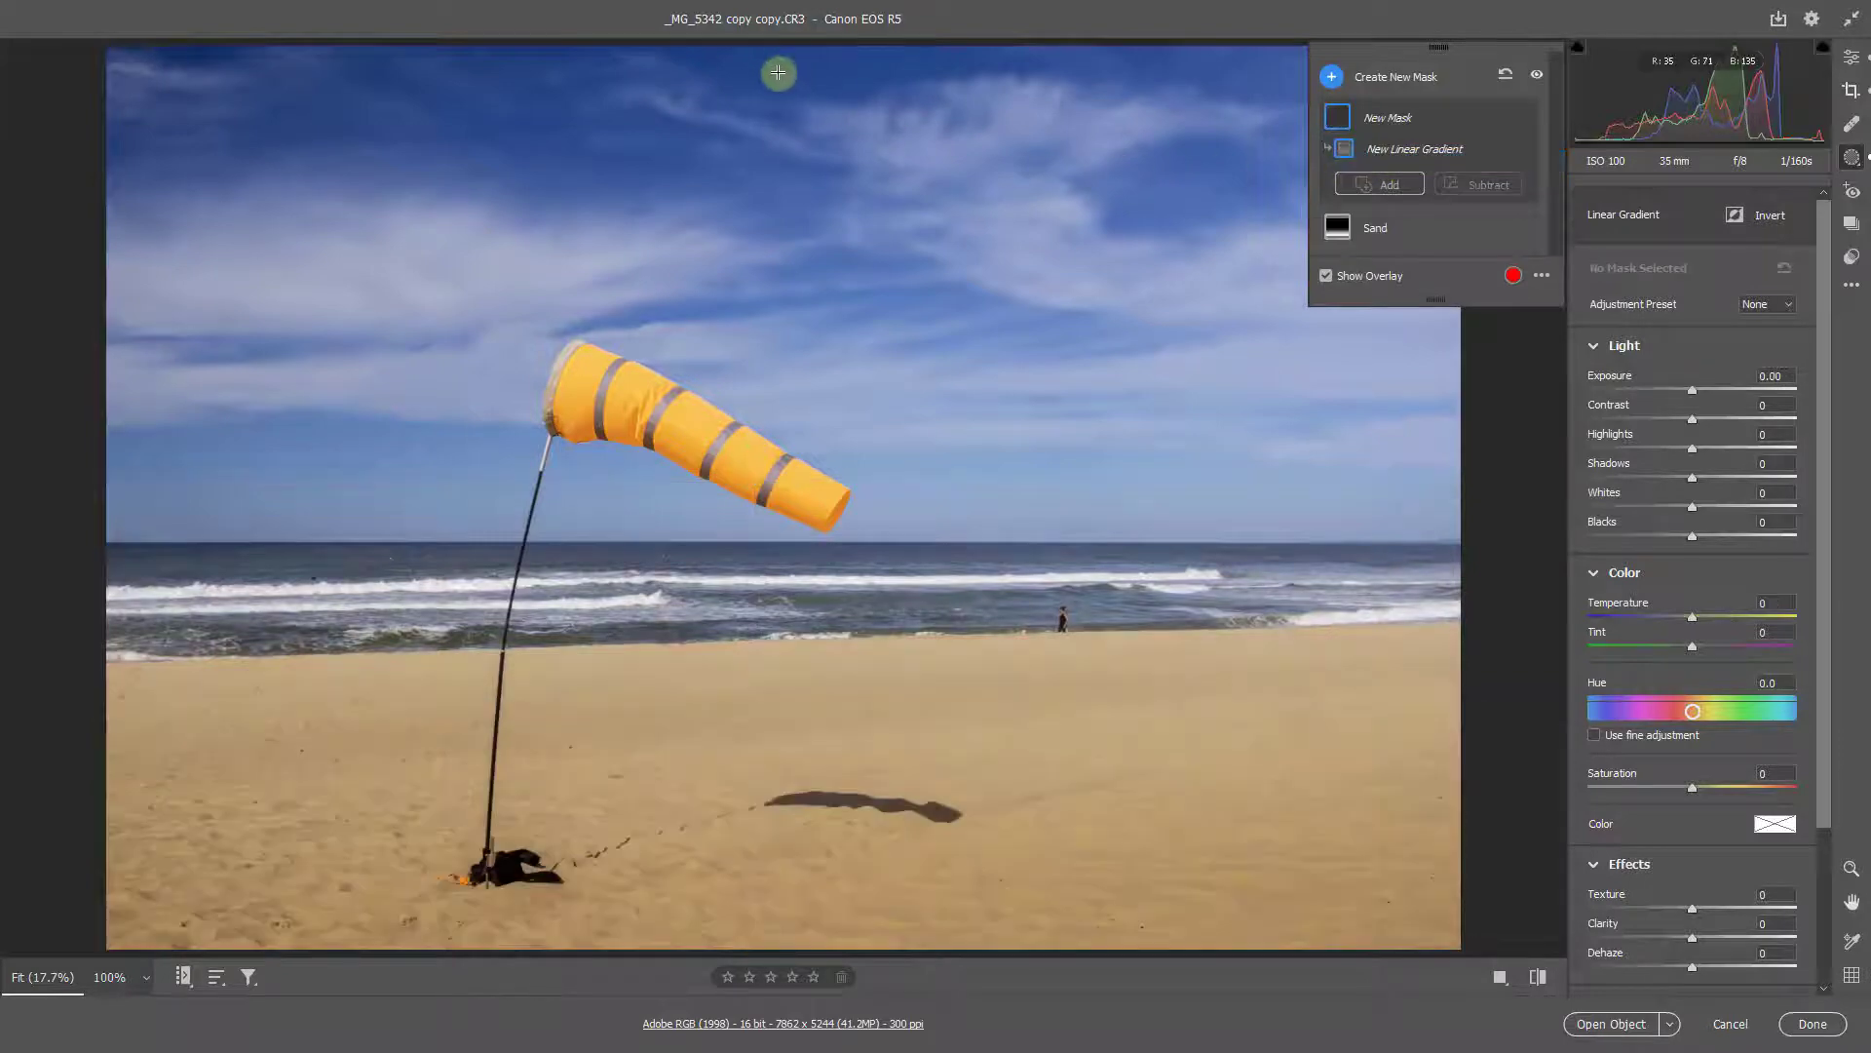
pyautogui.moveTo(784, 44); pyautogui.dragTo(781, 604)
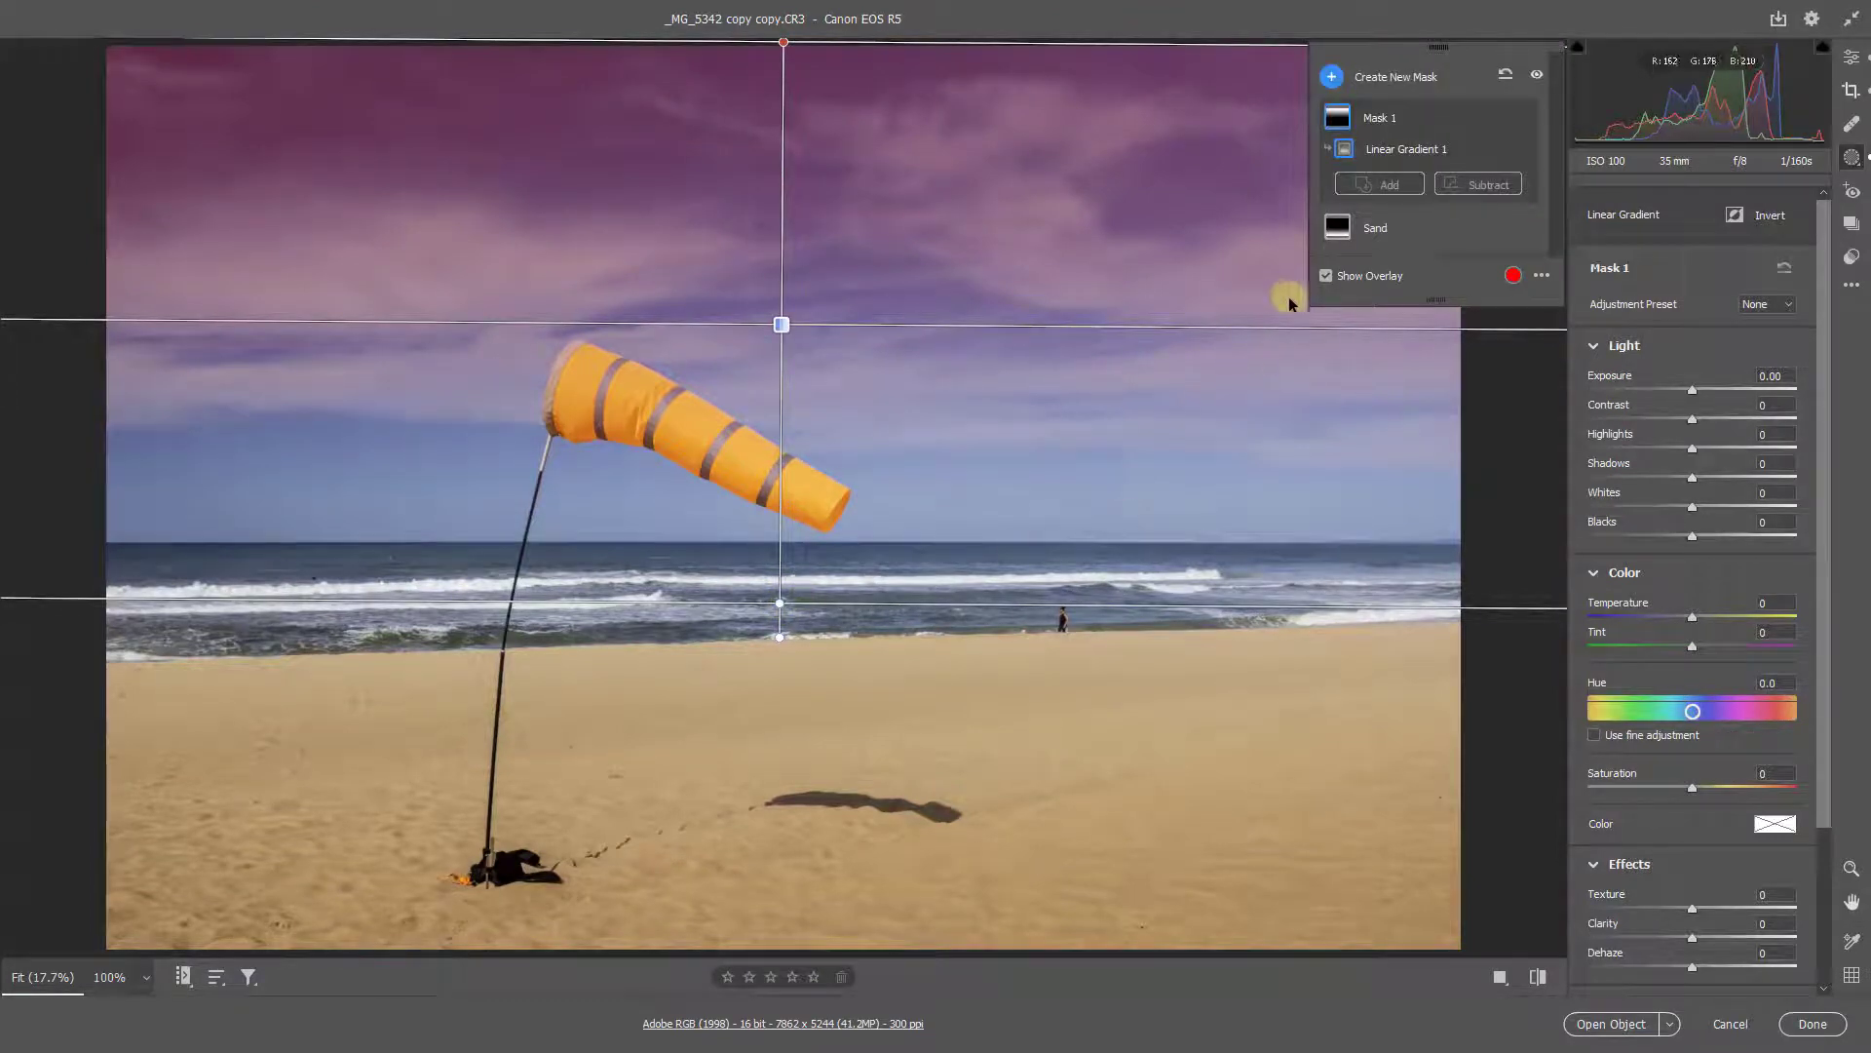
pyautogui.click(1326, 276)
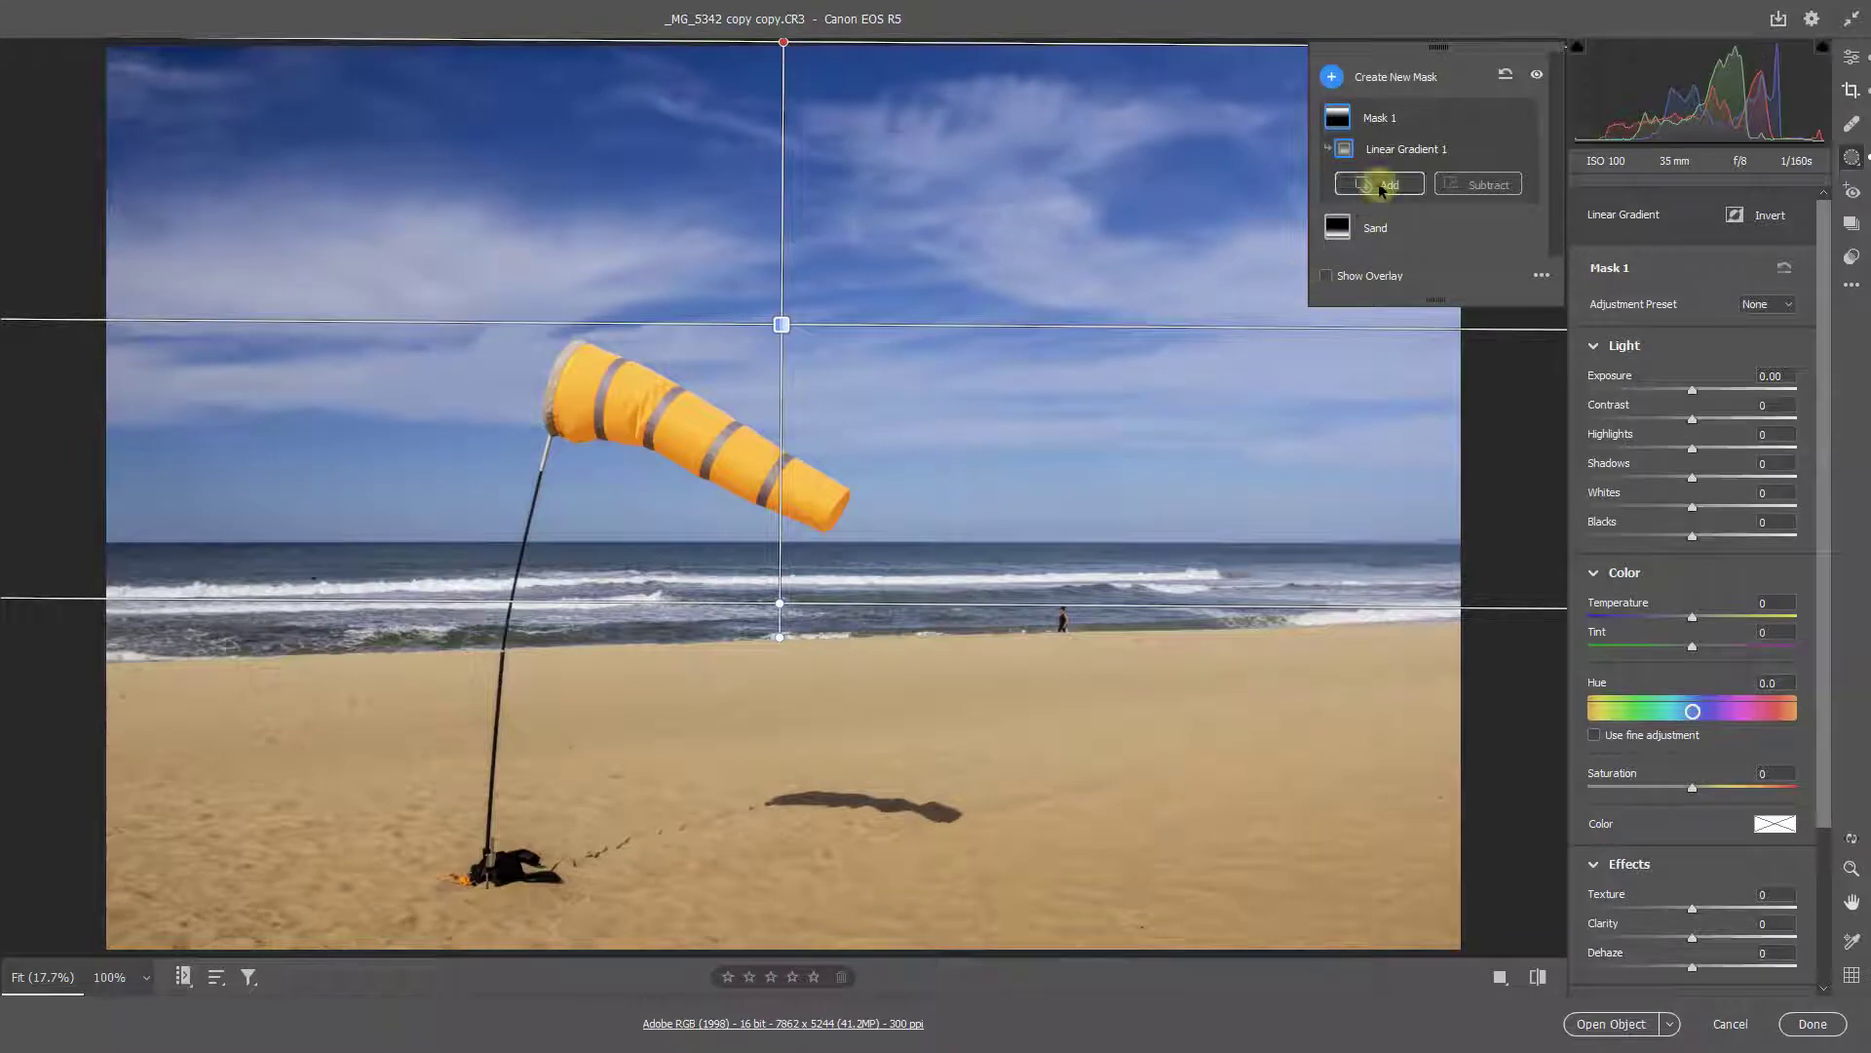
pyautogui.doubleClick(1378, 117)
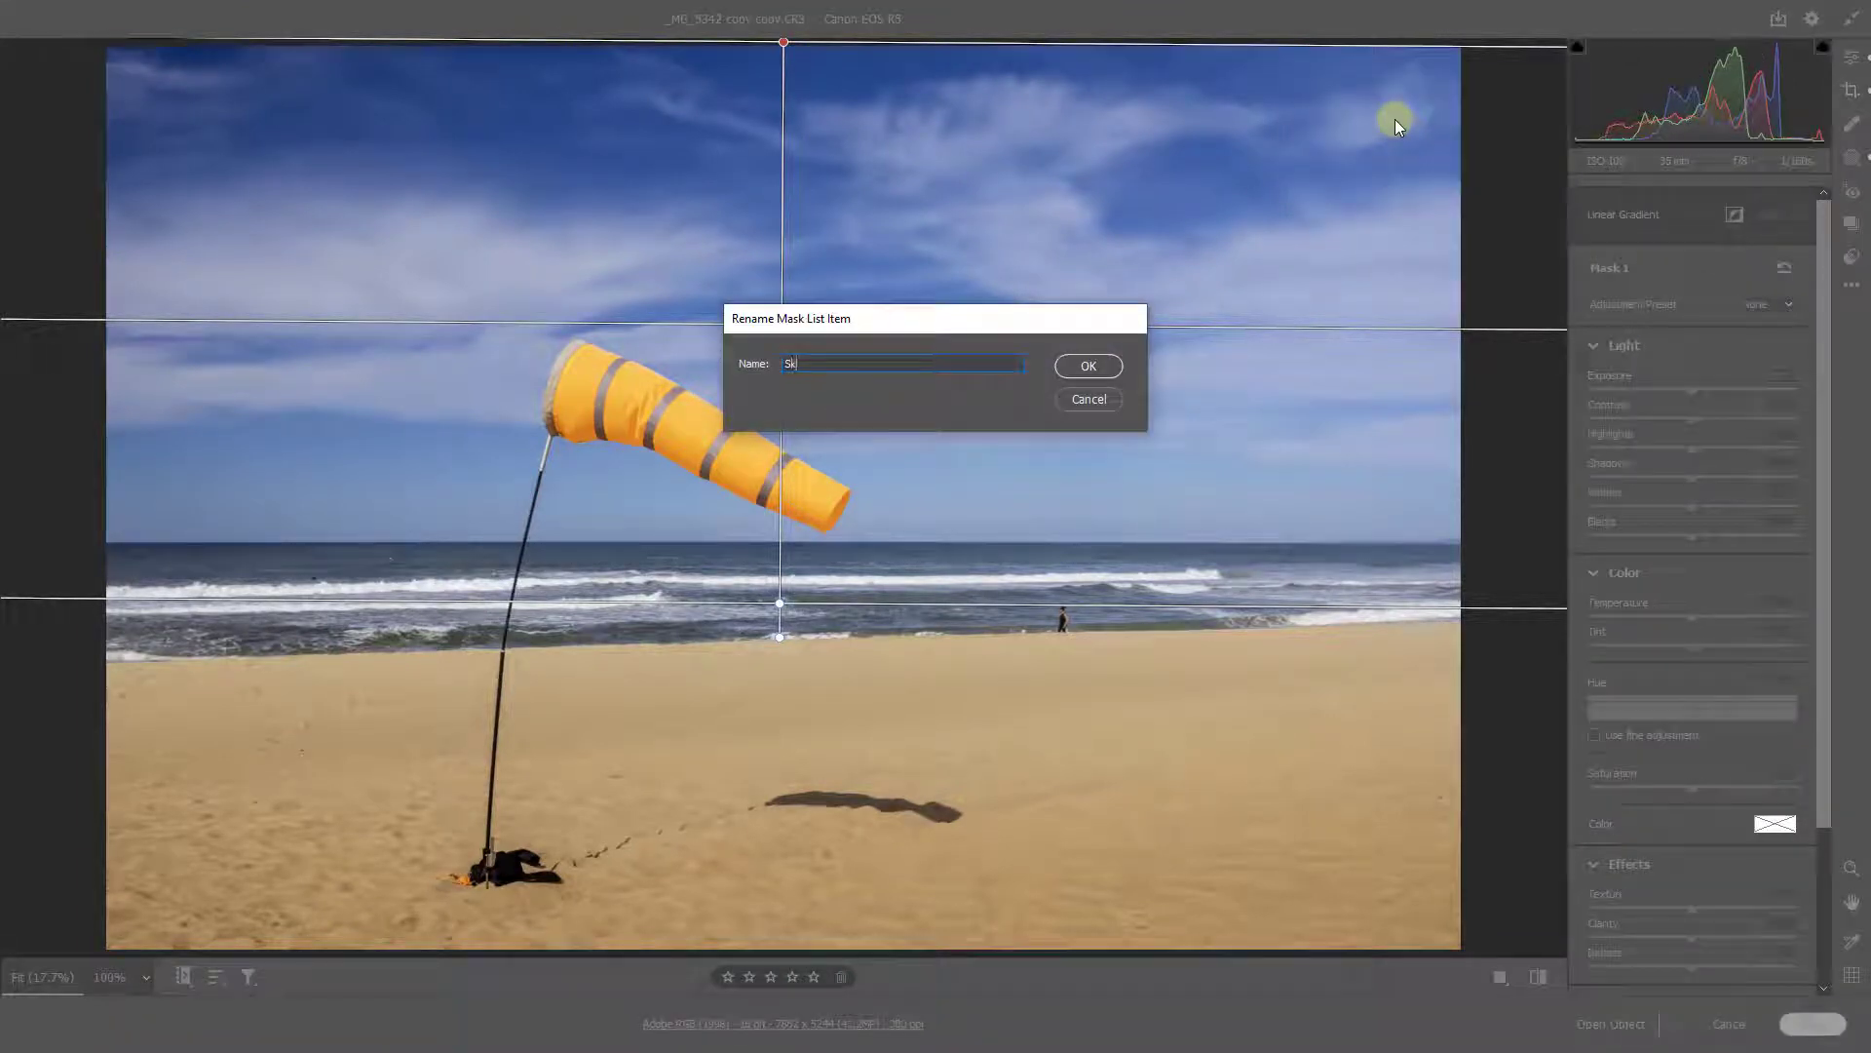
pyautogui.click(1088, 367)
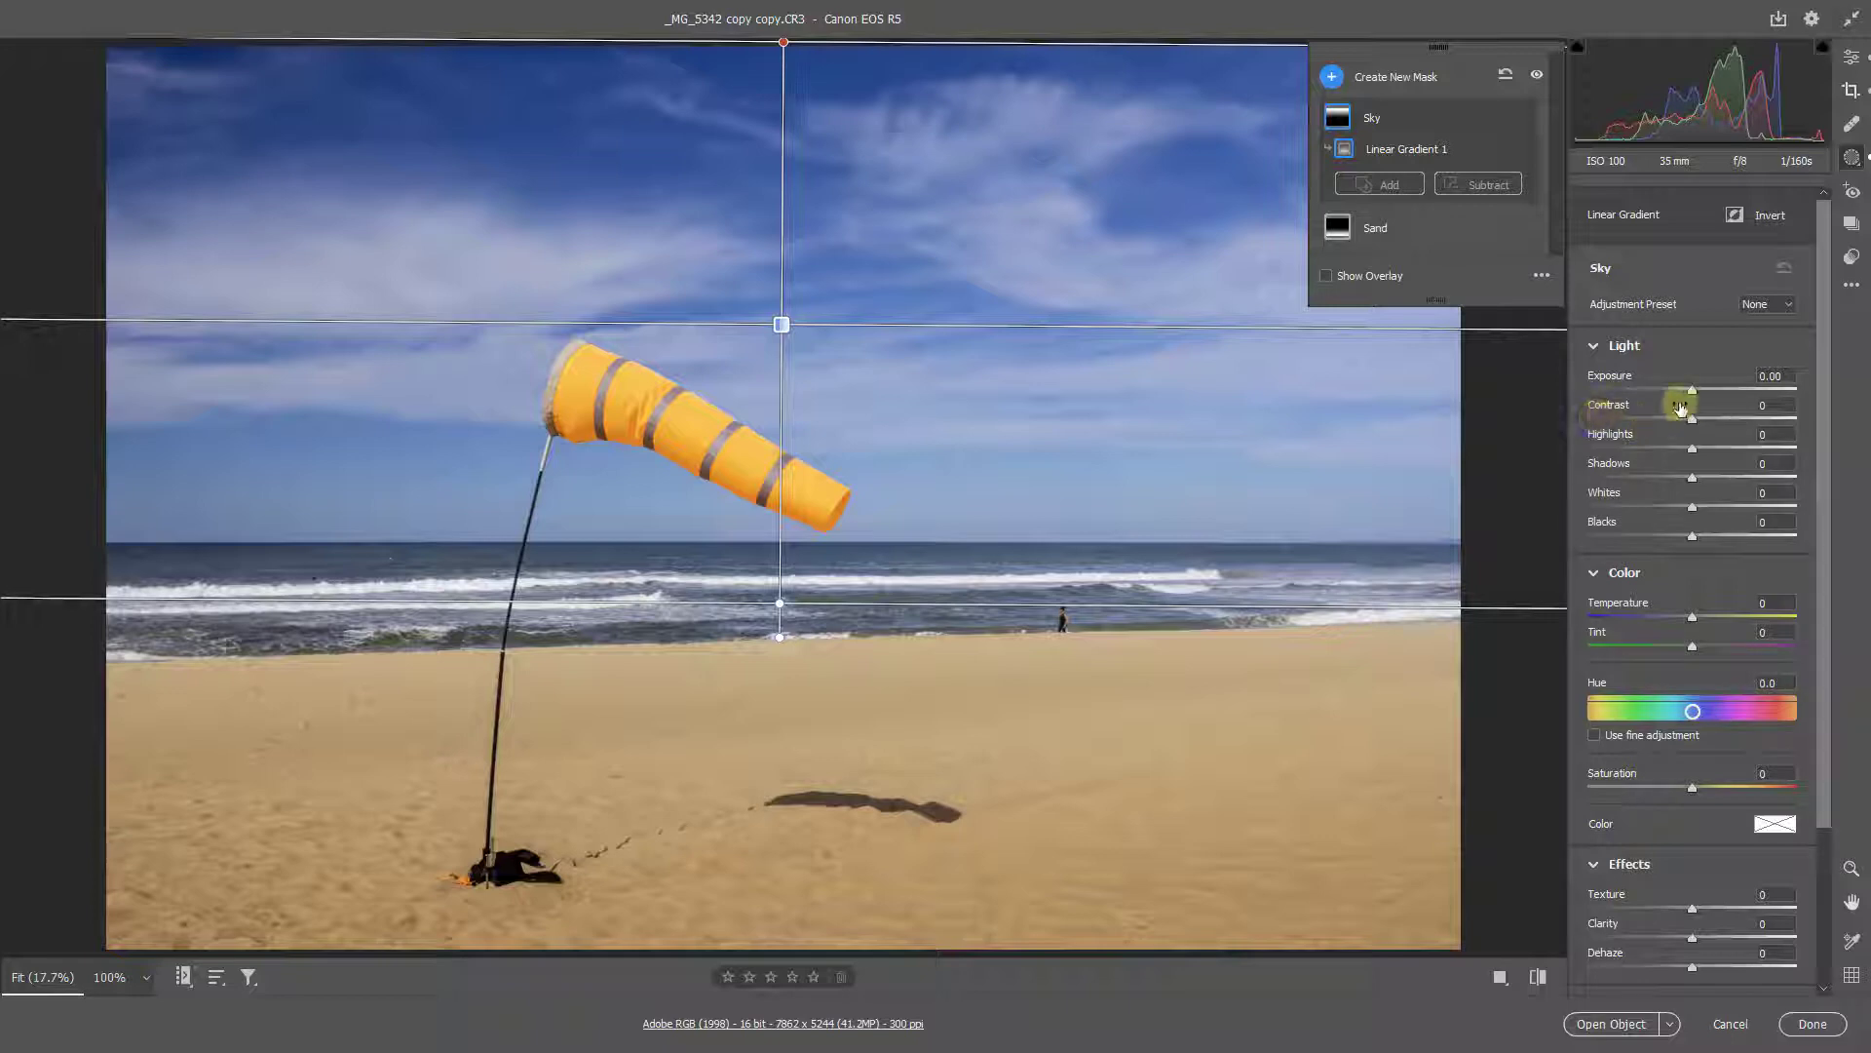
# Set the Sky mask's exposure to -1.20 and its whites to +53
pyautogui.moveTo(1692, 393); pyautogui.dragTo(1673, 398)
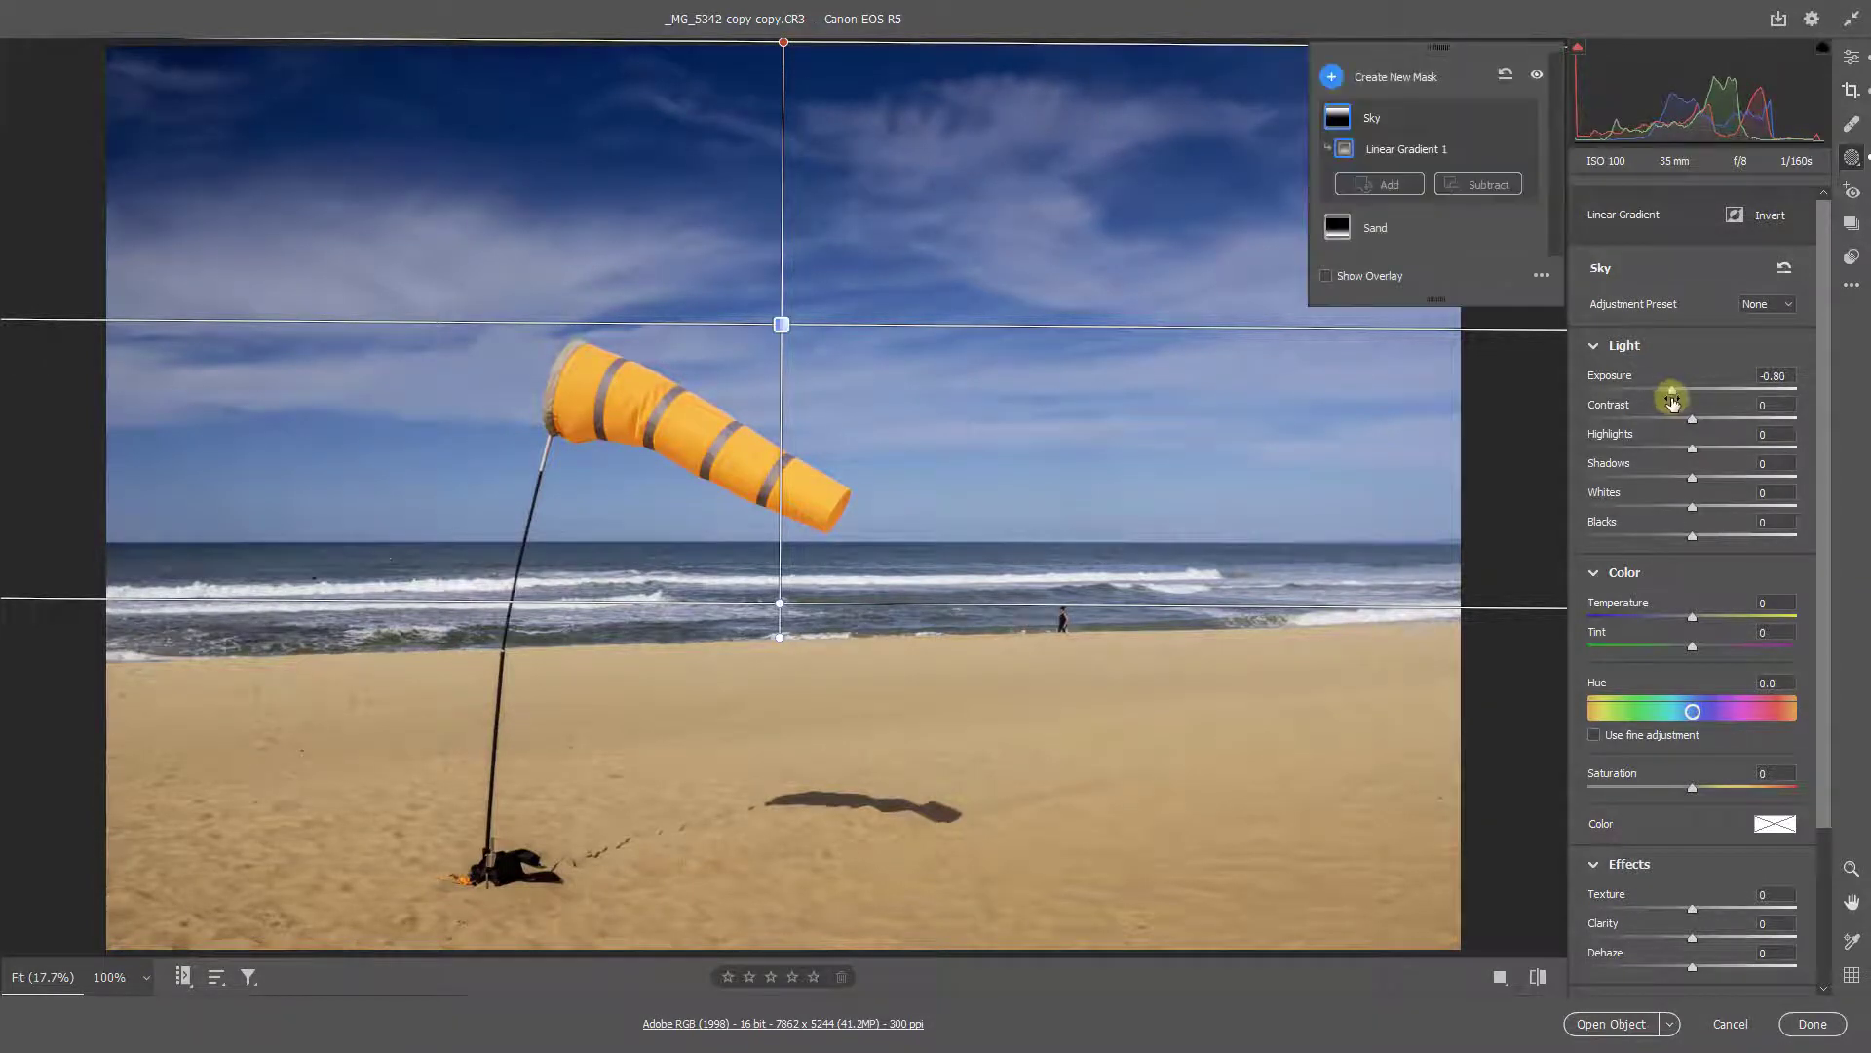
pyautogui.click(1742, 506)
pyautogui.moveTo(1744, 507); pyautogui.dragTo(1748, 505)
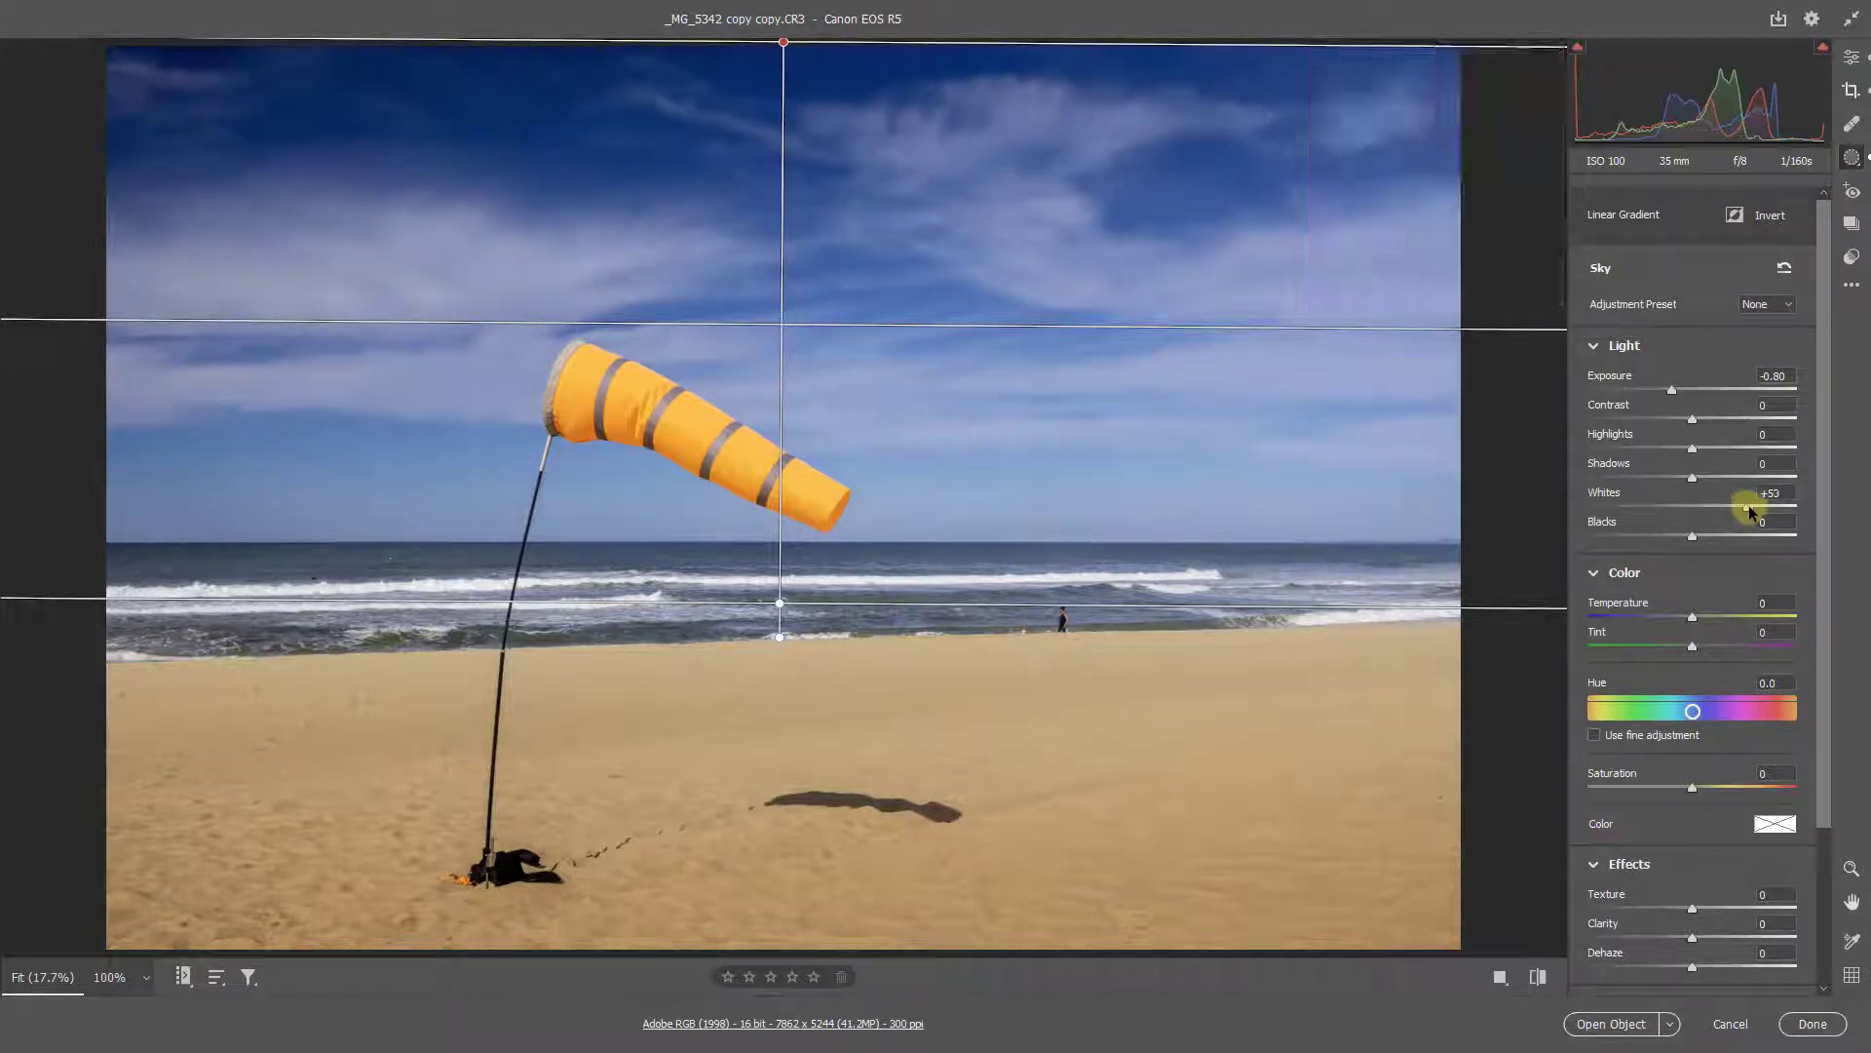
pyautogui.moveTo(1672, 392); pyautogui.dragTo(1663, 397)
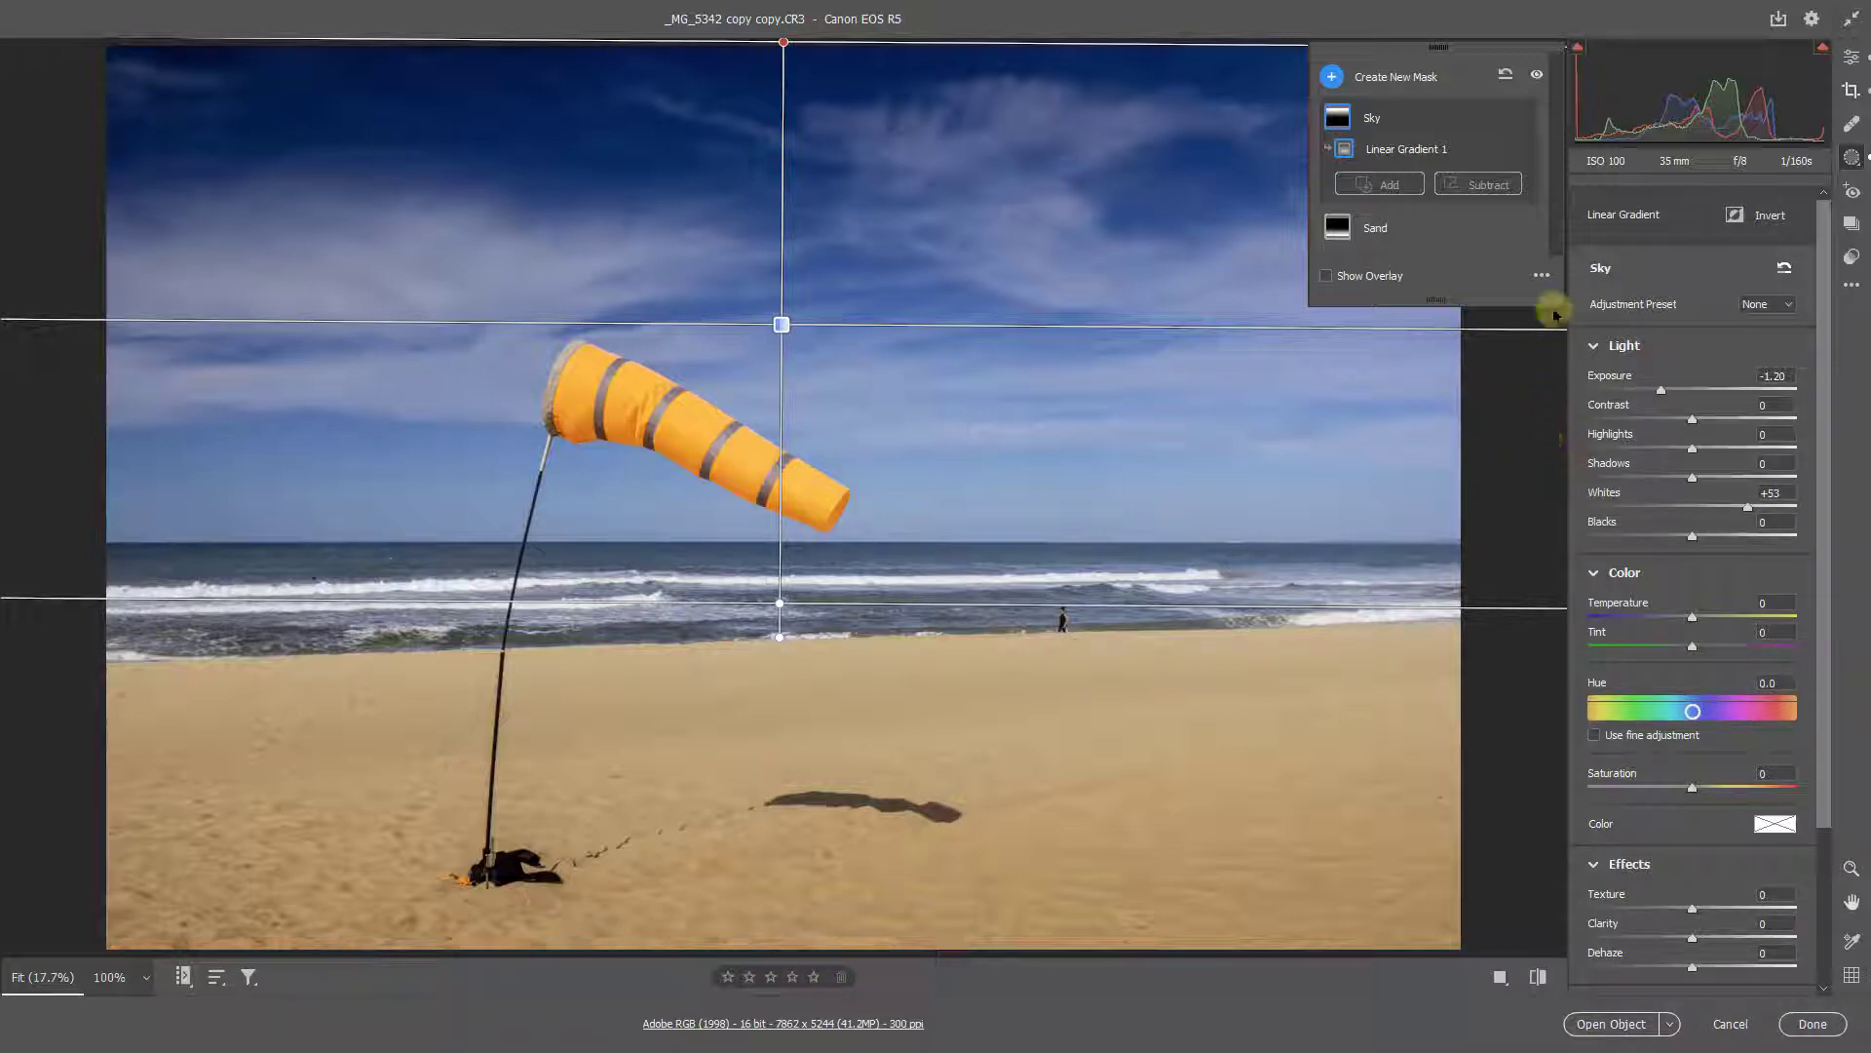
# Subtract the sky's dark upper edge from the Sky mask using a brush with size 12, feather 100, flow 40 and density 100
pyautogui.click(1480, 187)
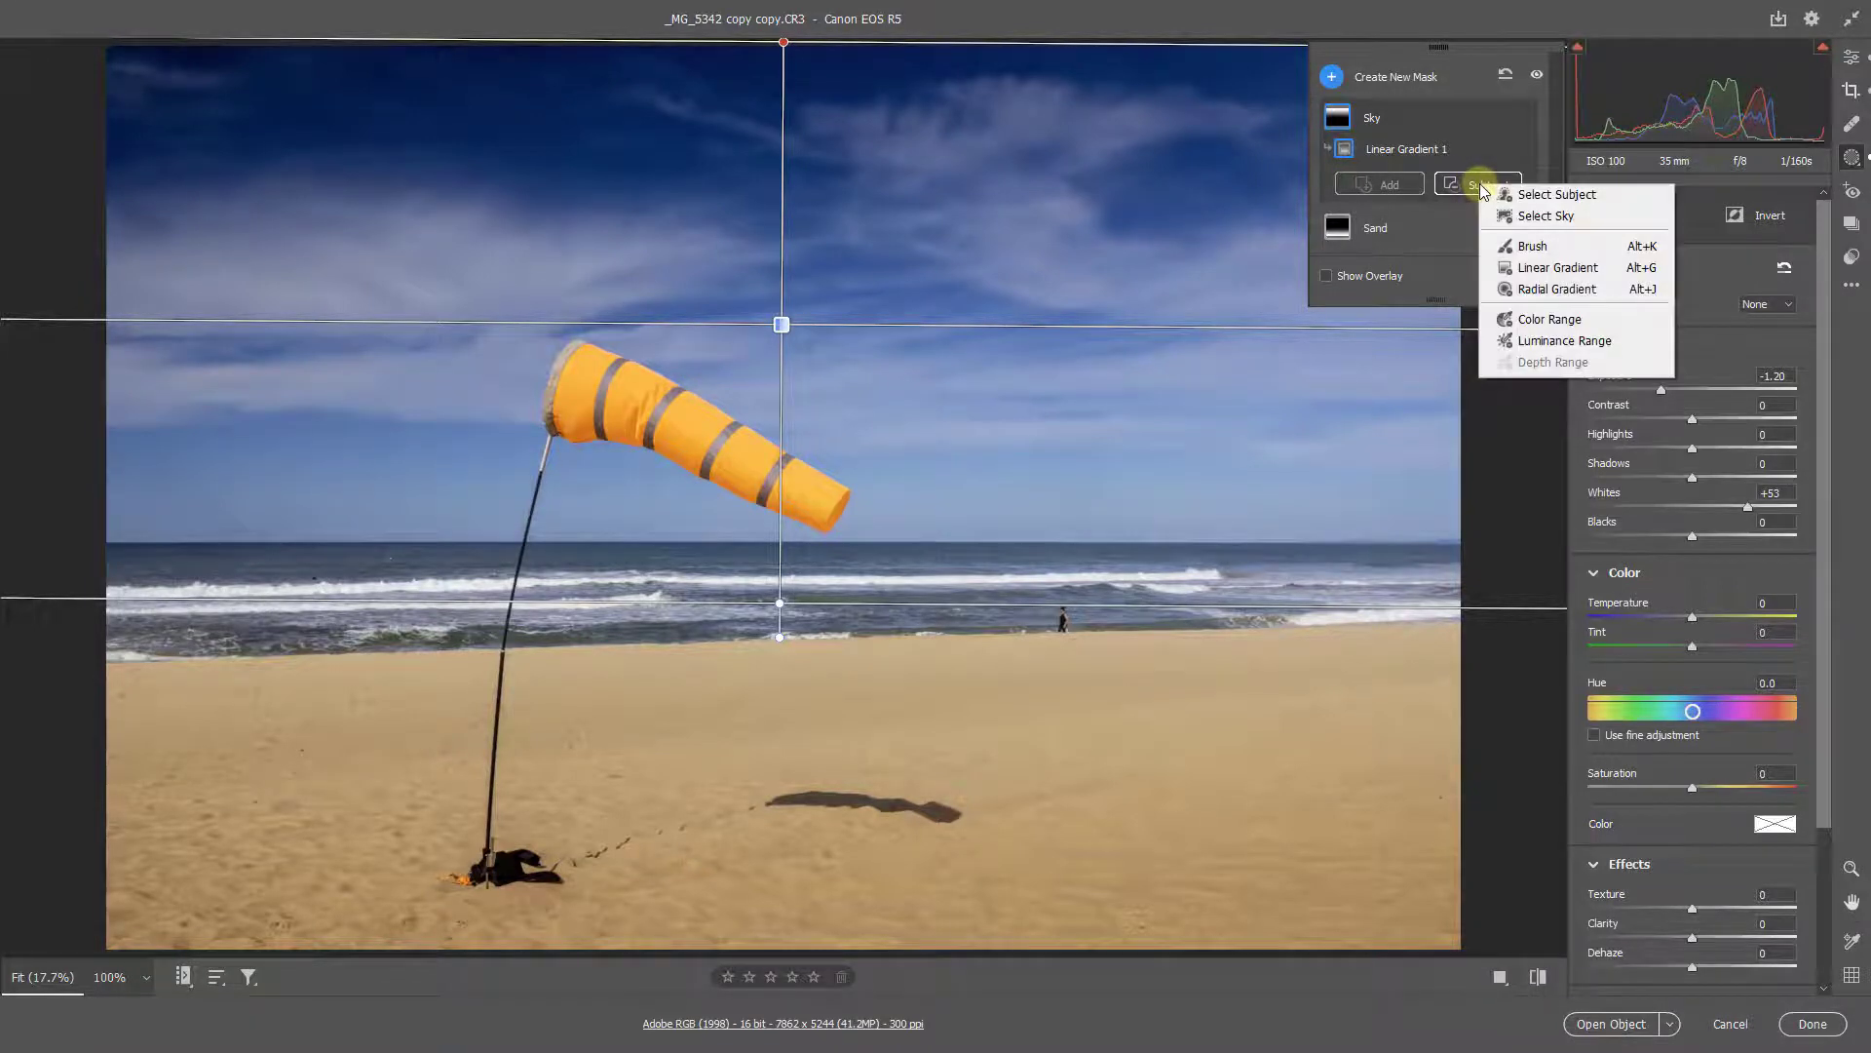
pyautogui.click(1531, 252)
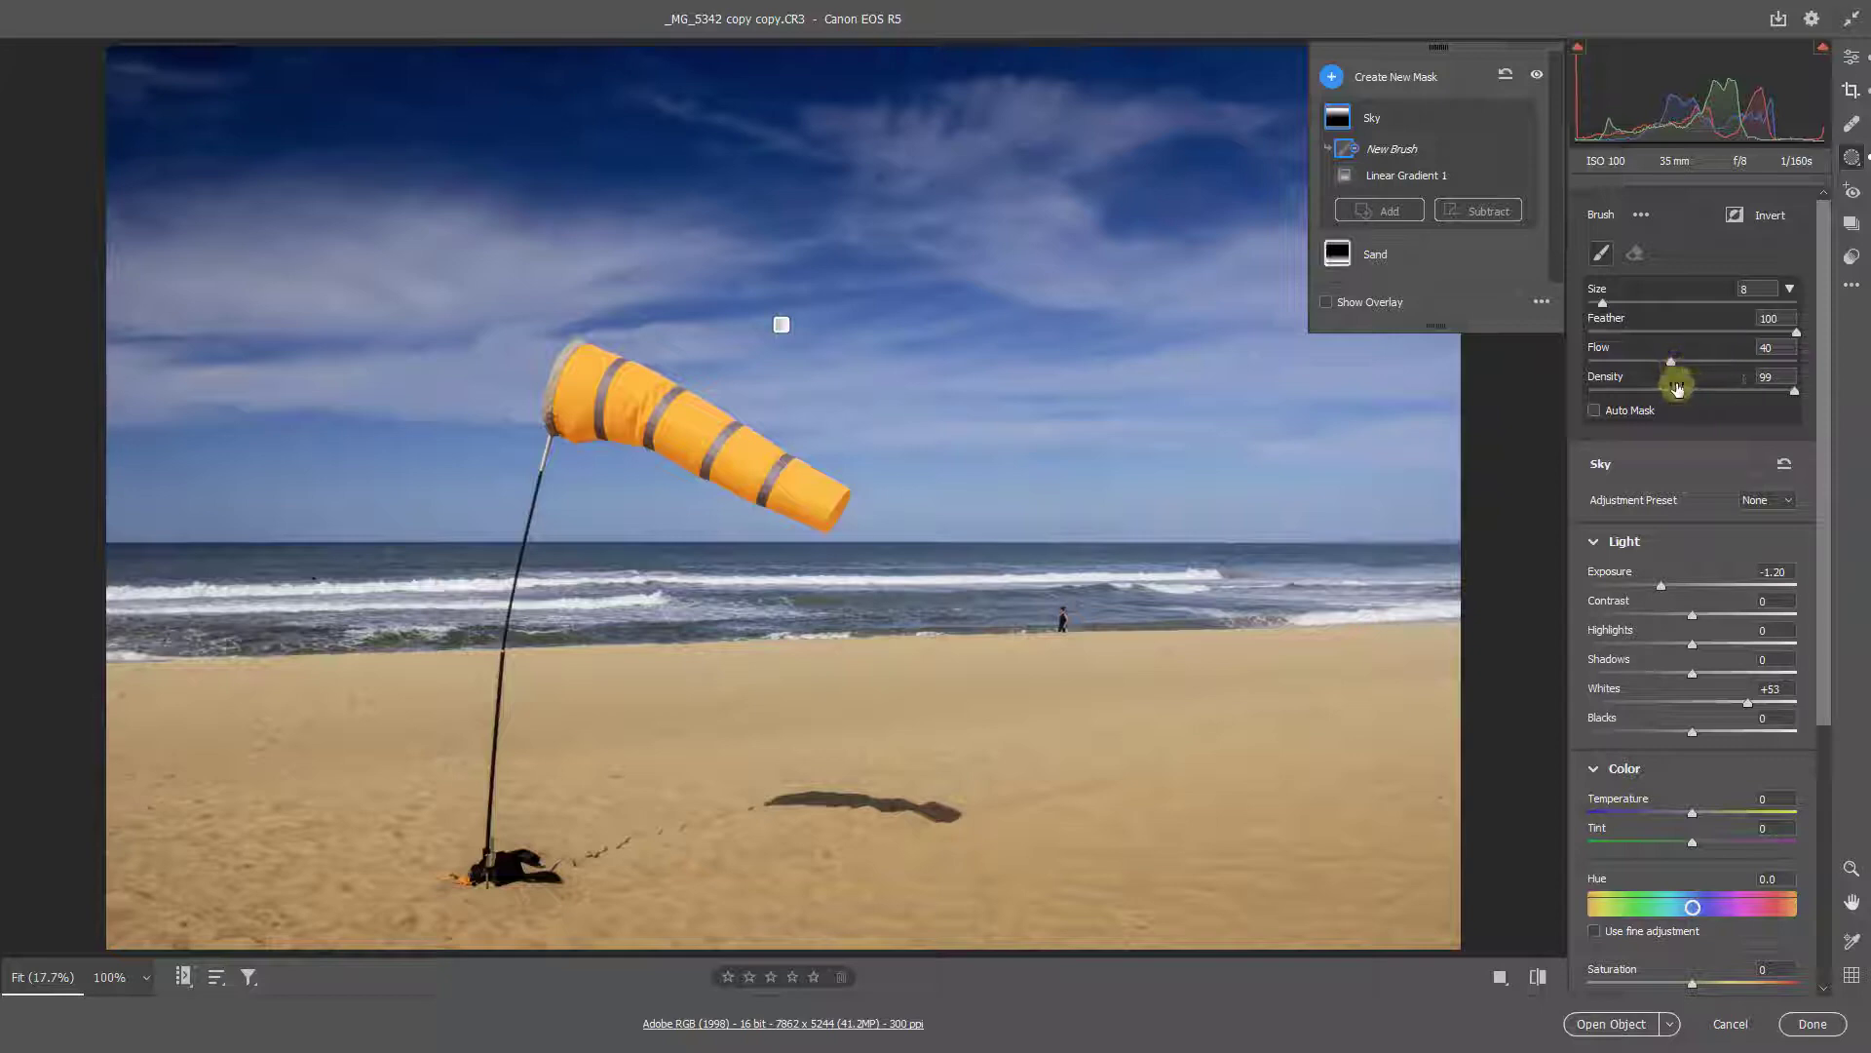
pyautogui.moveTo(1798, 395); pyautogui.dragTo(1804, 390)
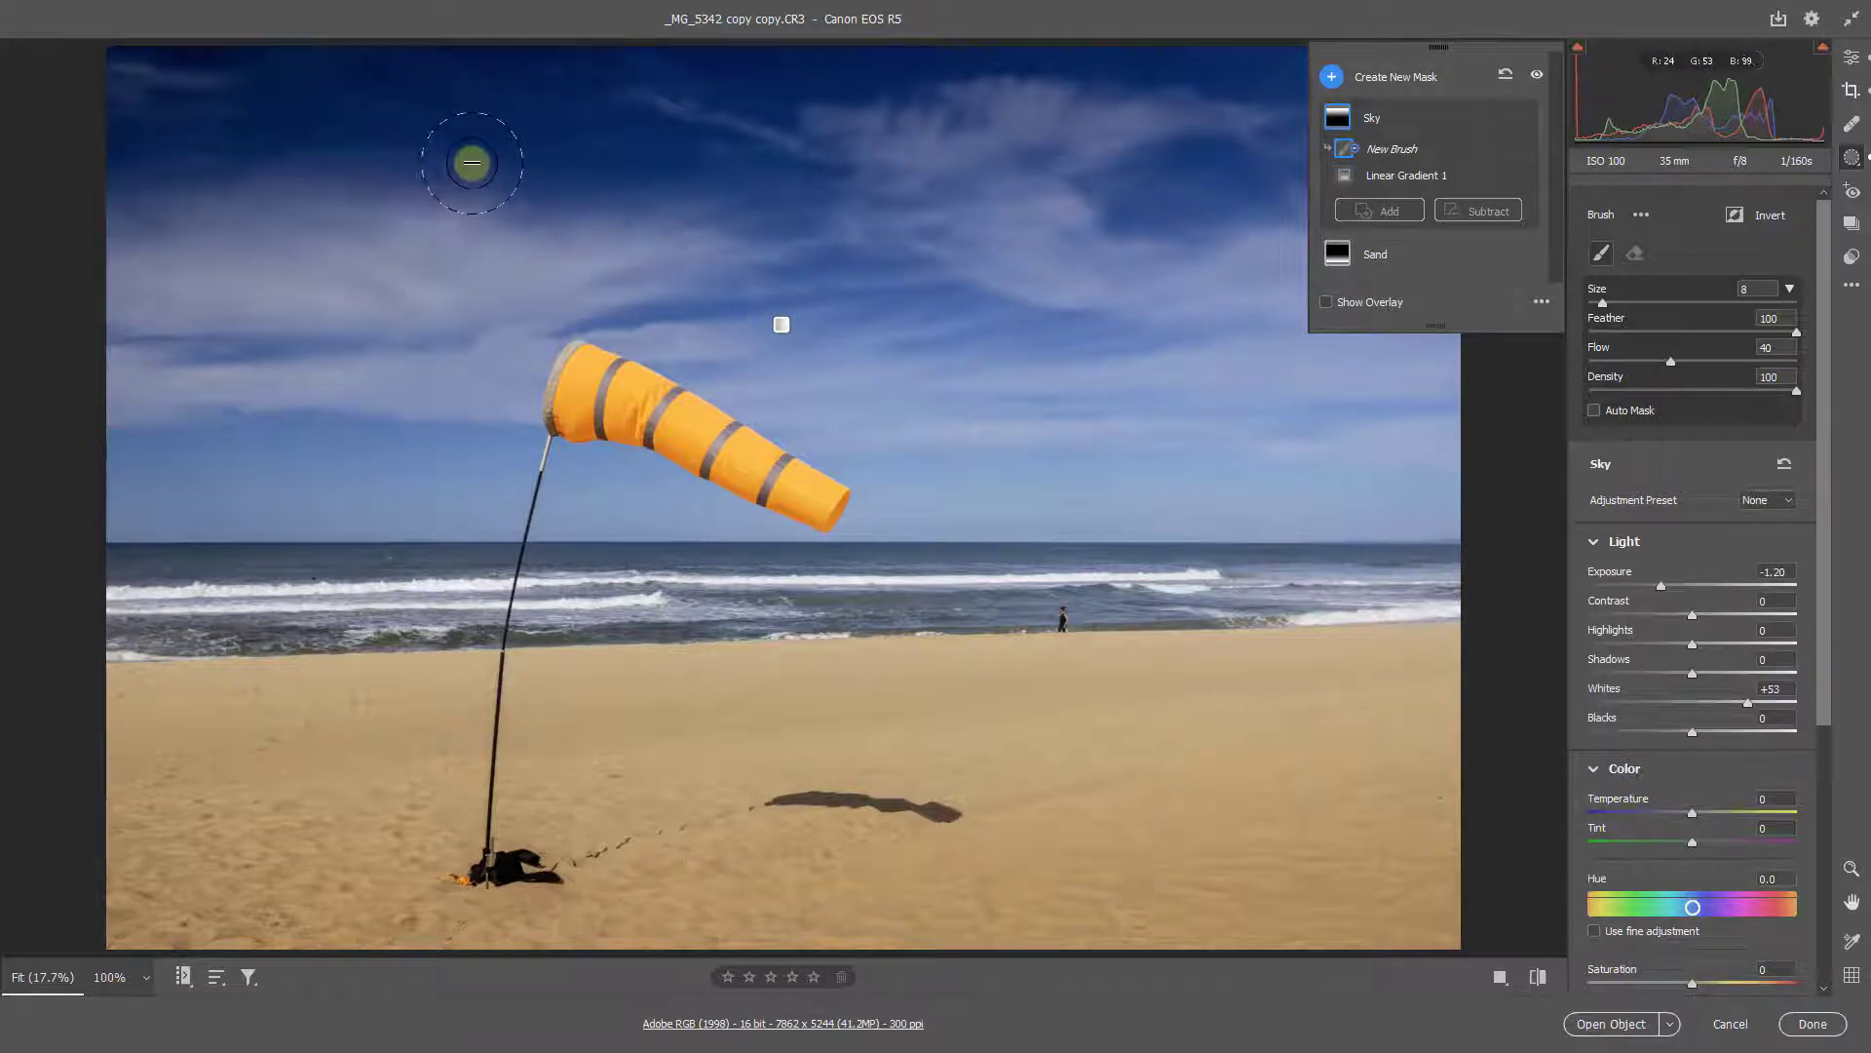
pyautogui.press(']')
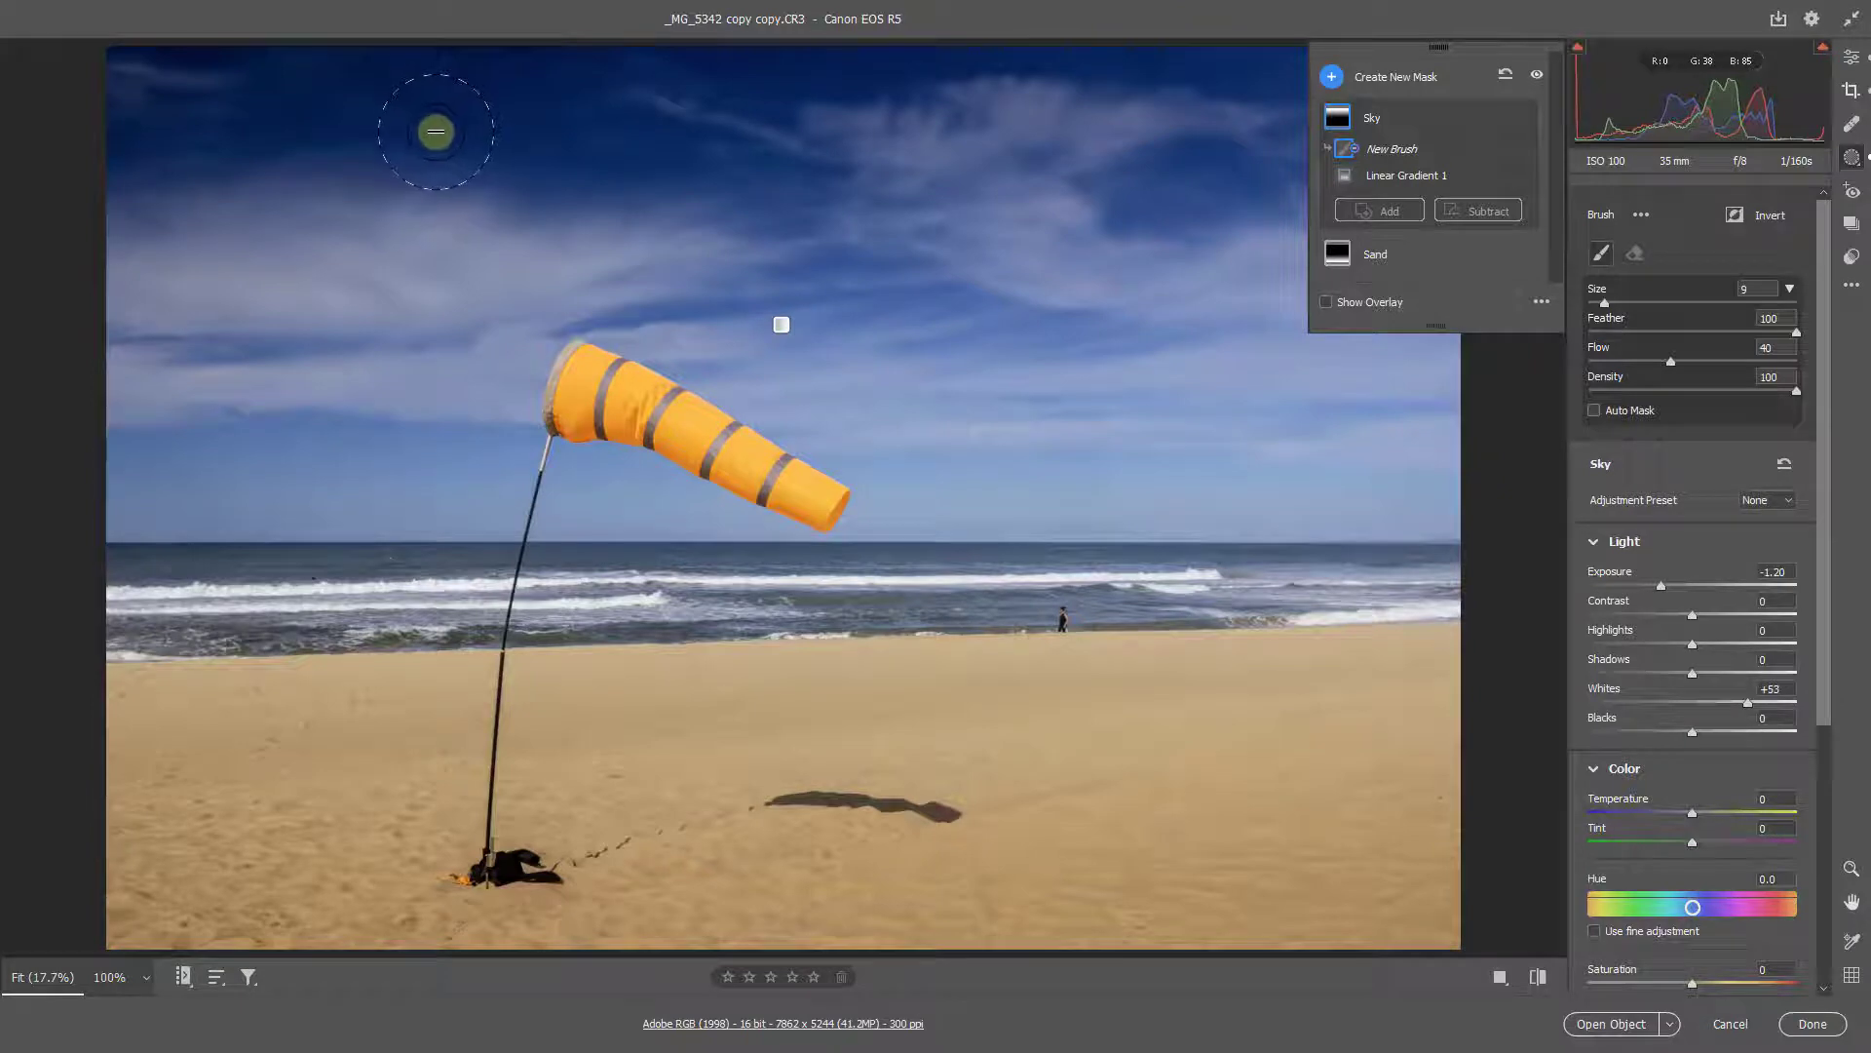
pyautogui.hotkey('shift', 'w')
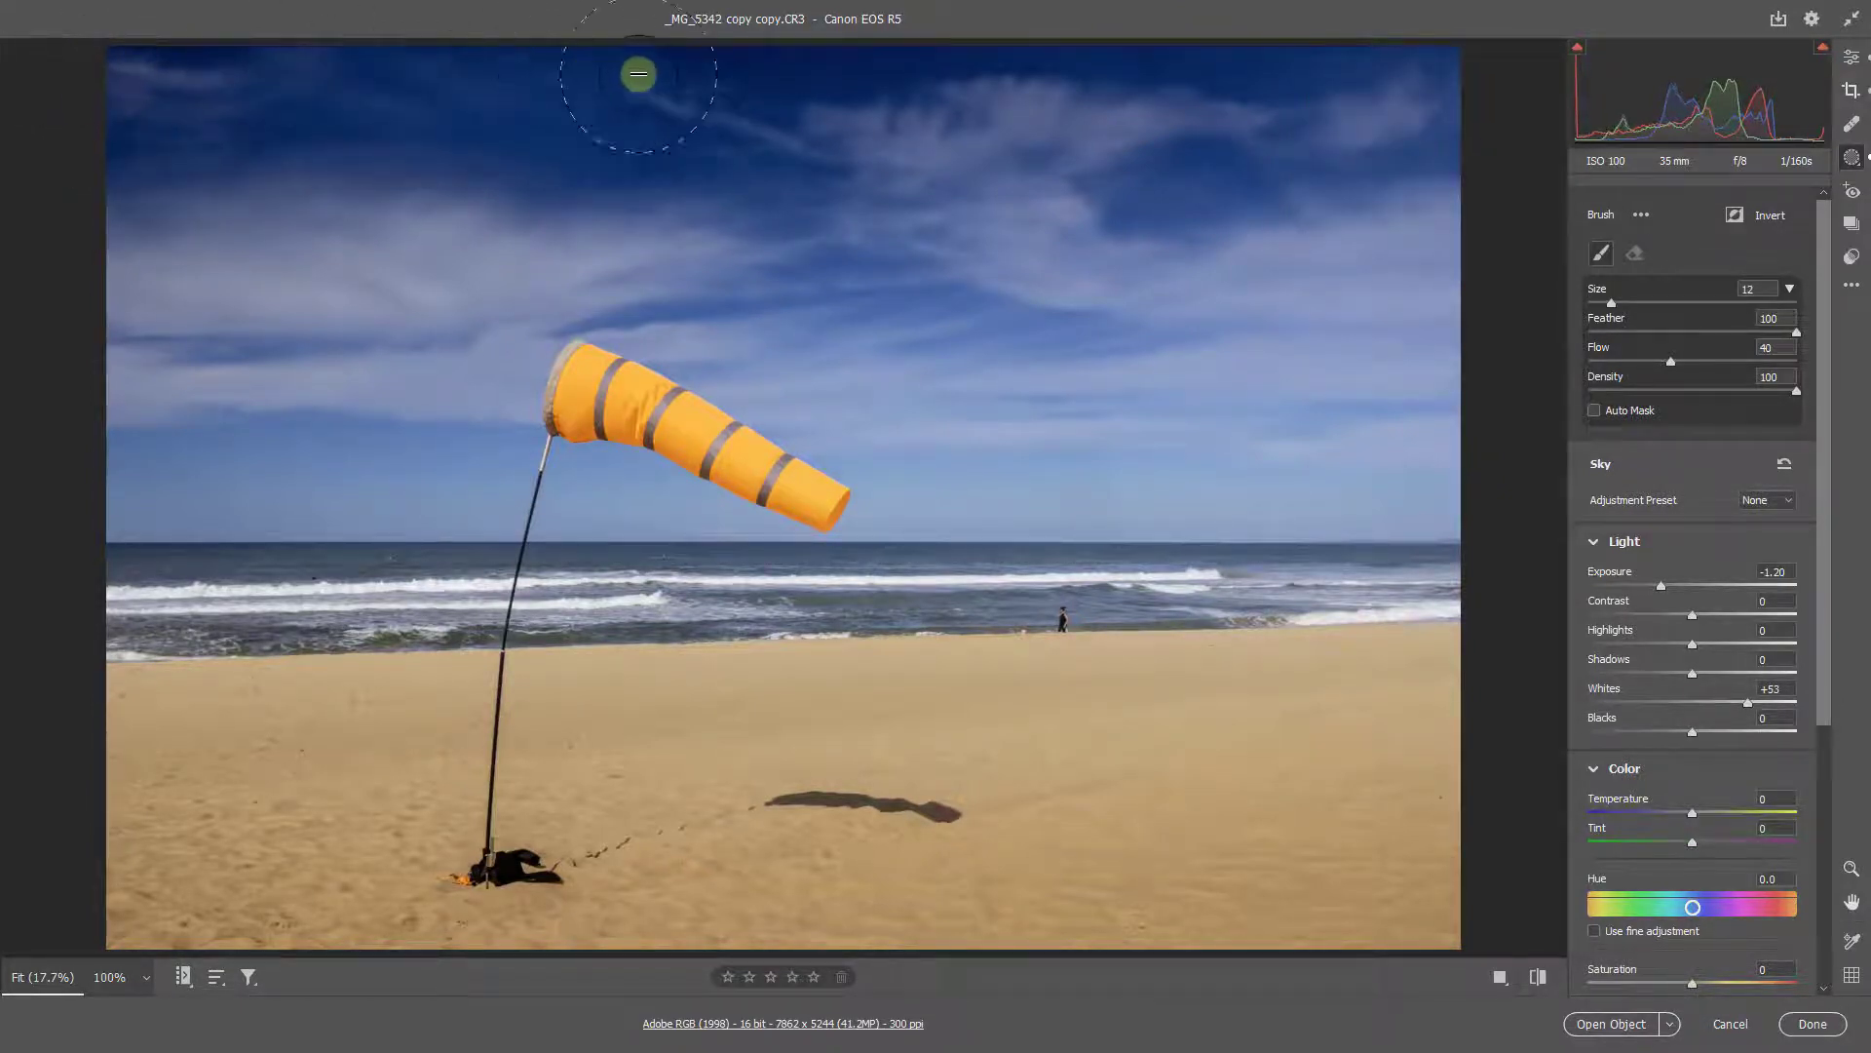
pyautogui.hotkey('shift', 'w')
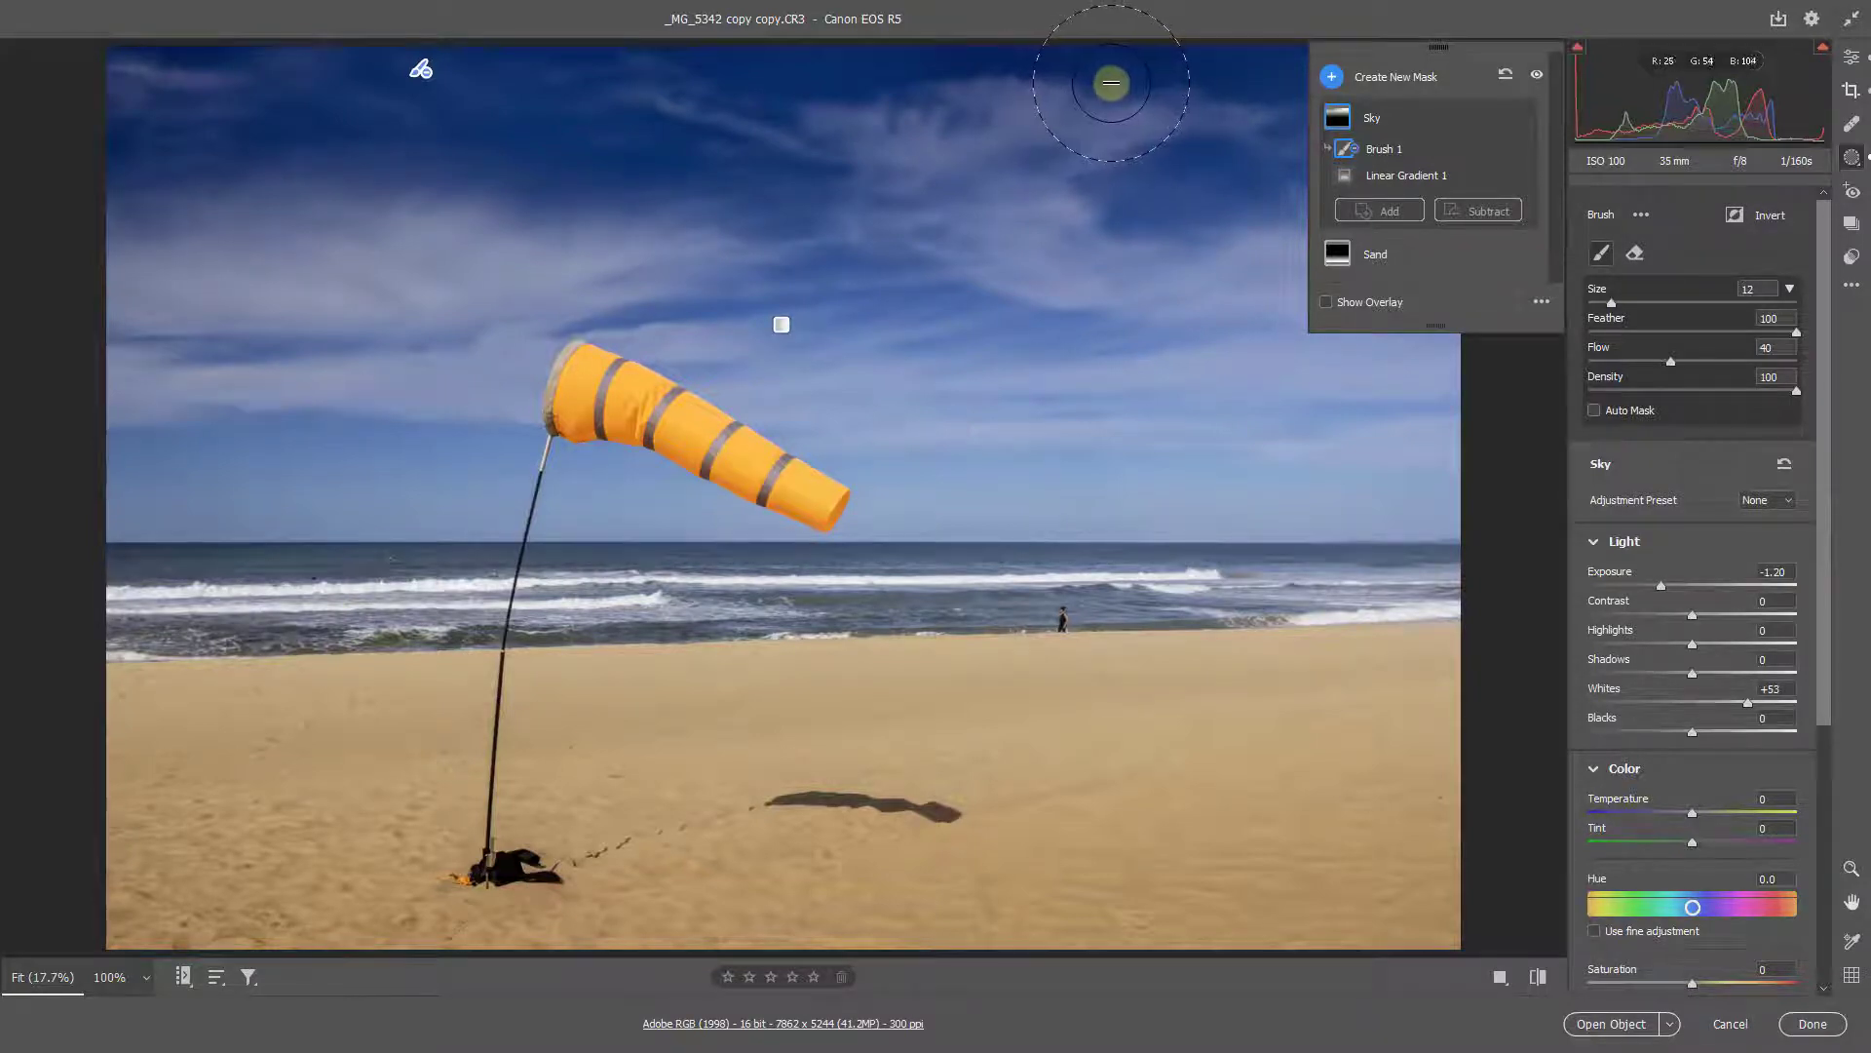
pyautogui.hotkey('shift', 'w')
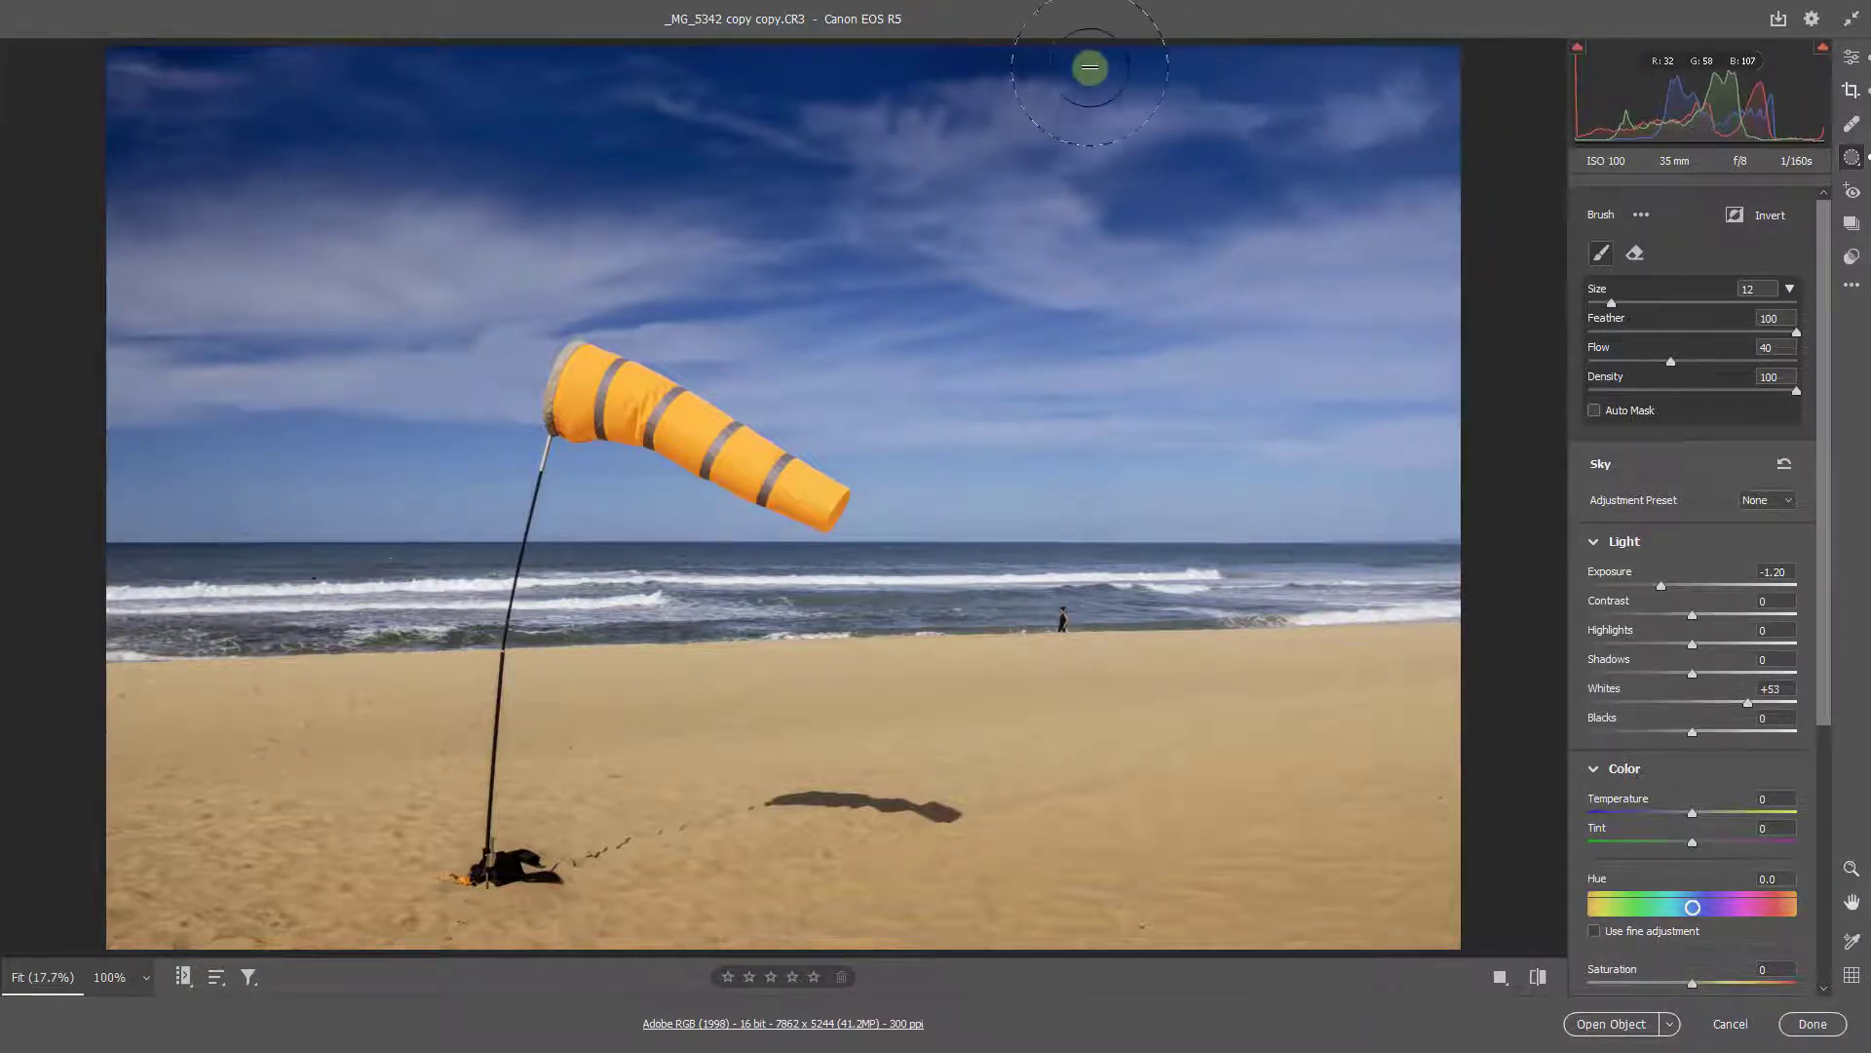
pyautogui.hotkey('shift', 'w')
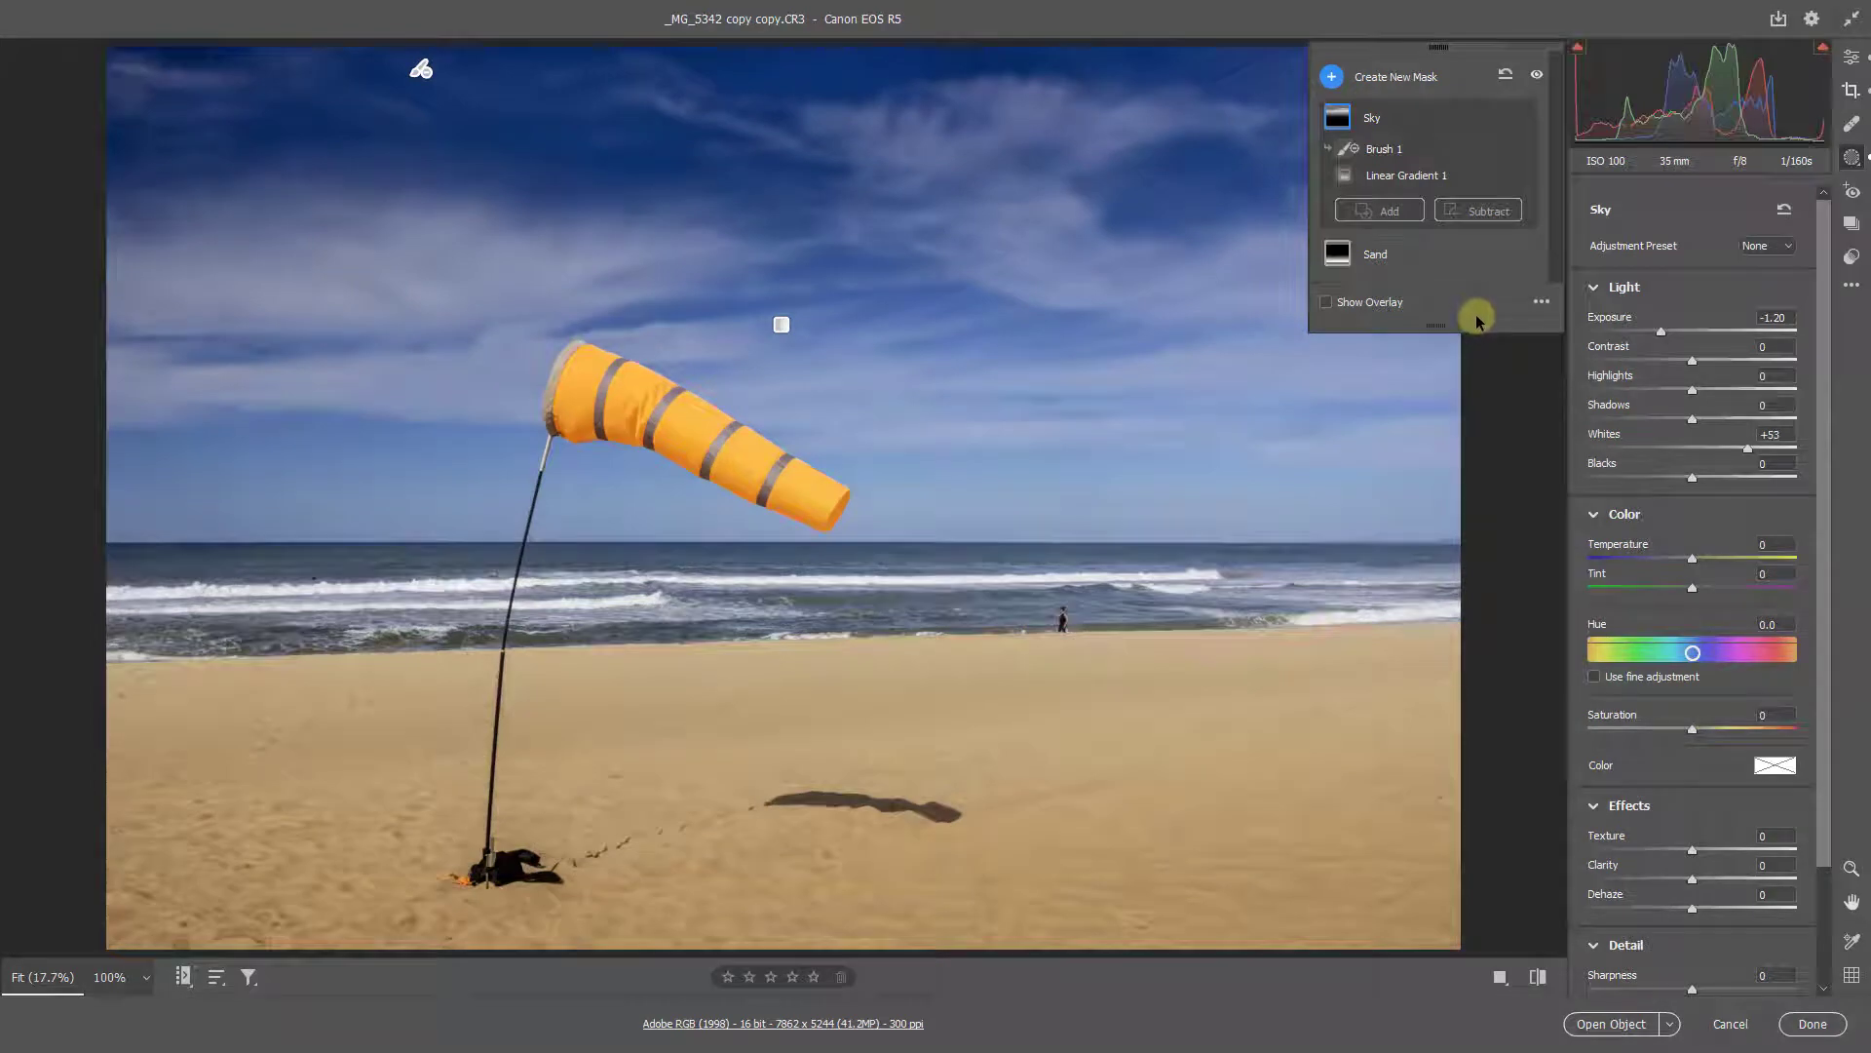
# Create a linear gradient mask from the photo's left edge to just past the windsock and set its exposure to -0.50
pyautogui.click(1332, 77)
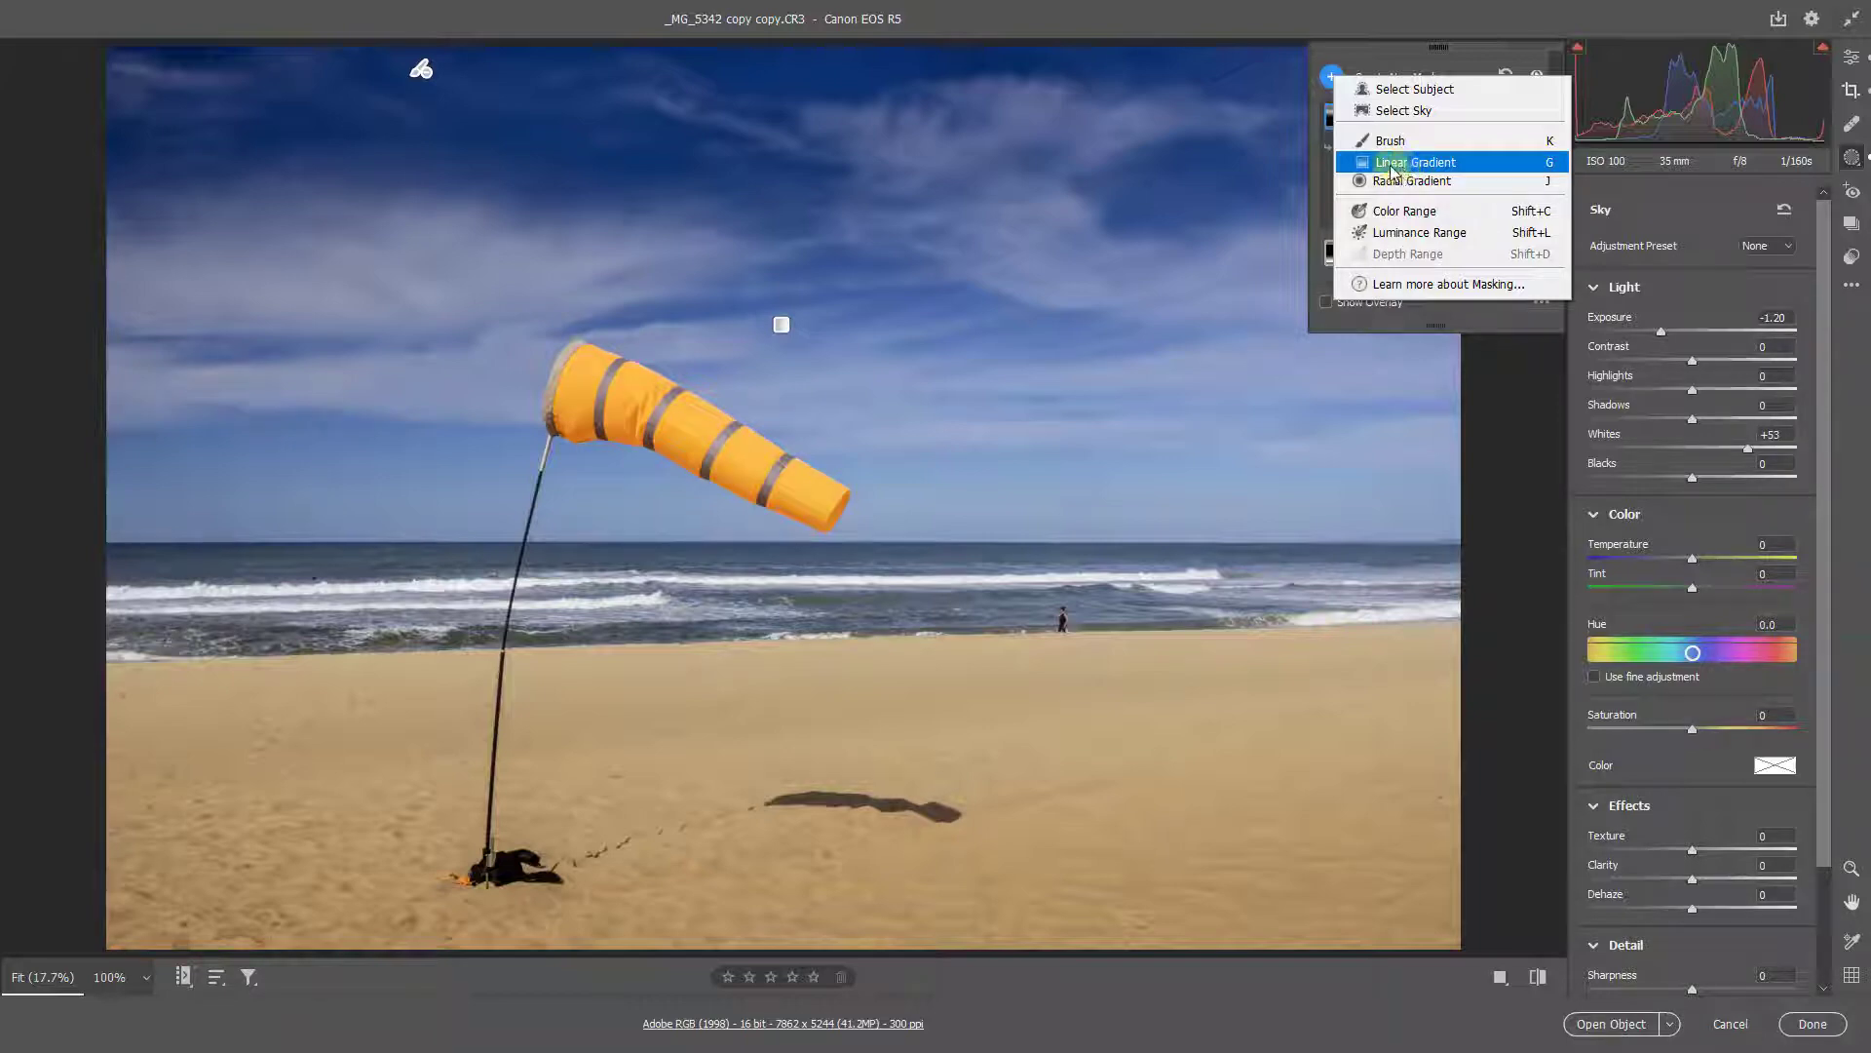
pyautogui.click(1391, 164)
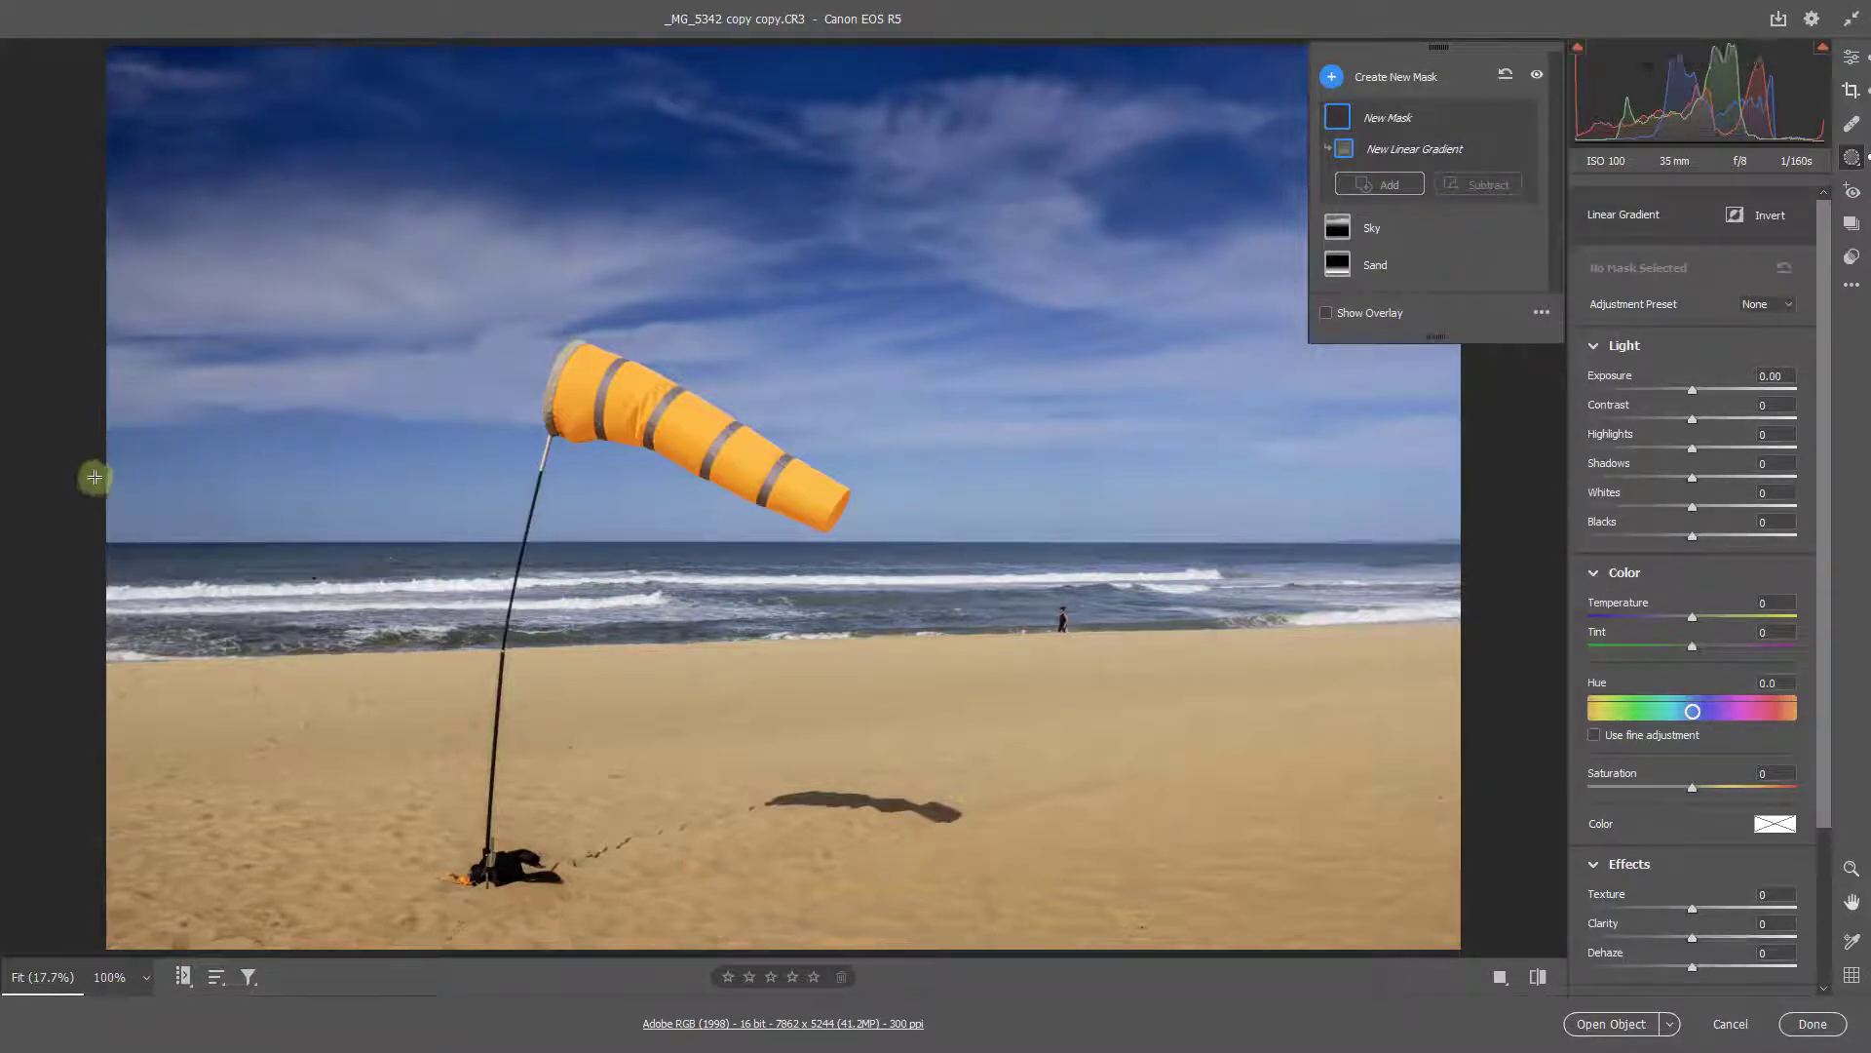
pyautogui.moveTo(95, 478); pyautogui.dragTo(923, 486)
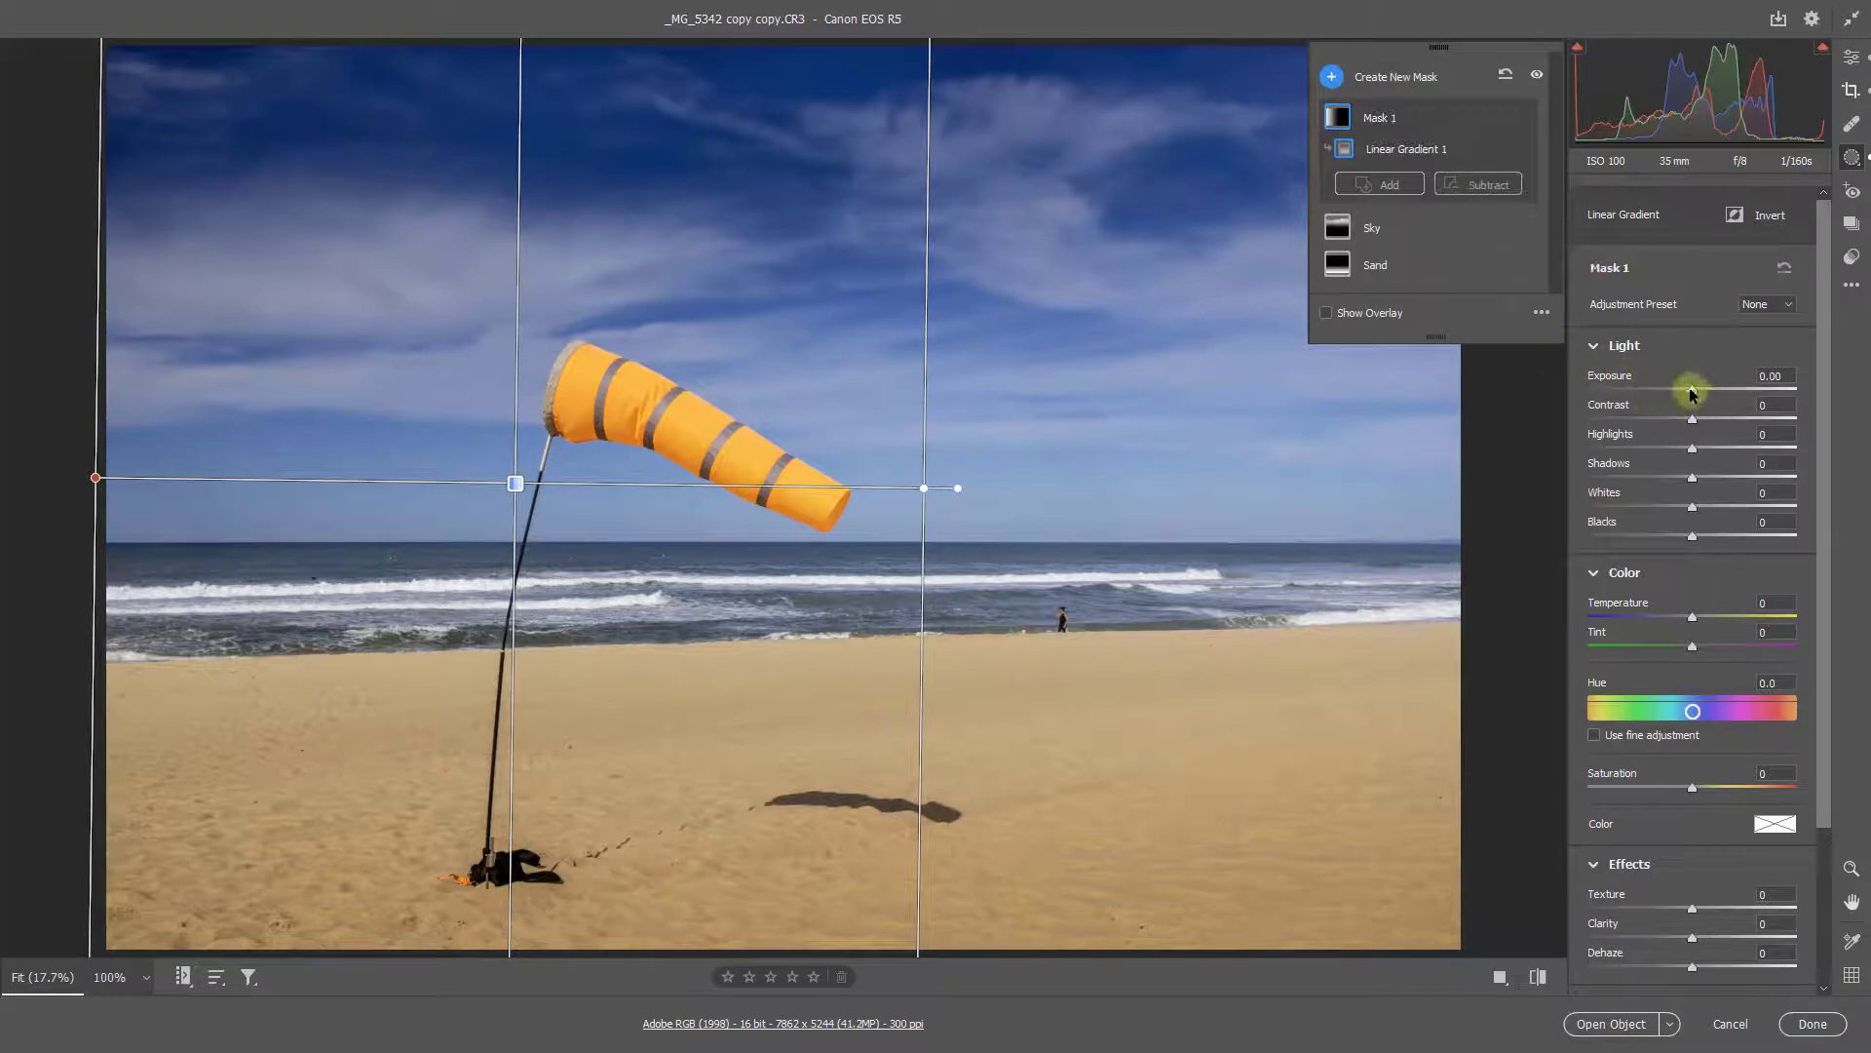
pyautogui.moveTo(1696, 394); pyautogui.dragTo(1683, 397)
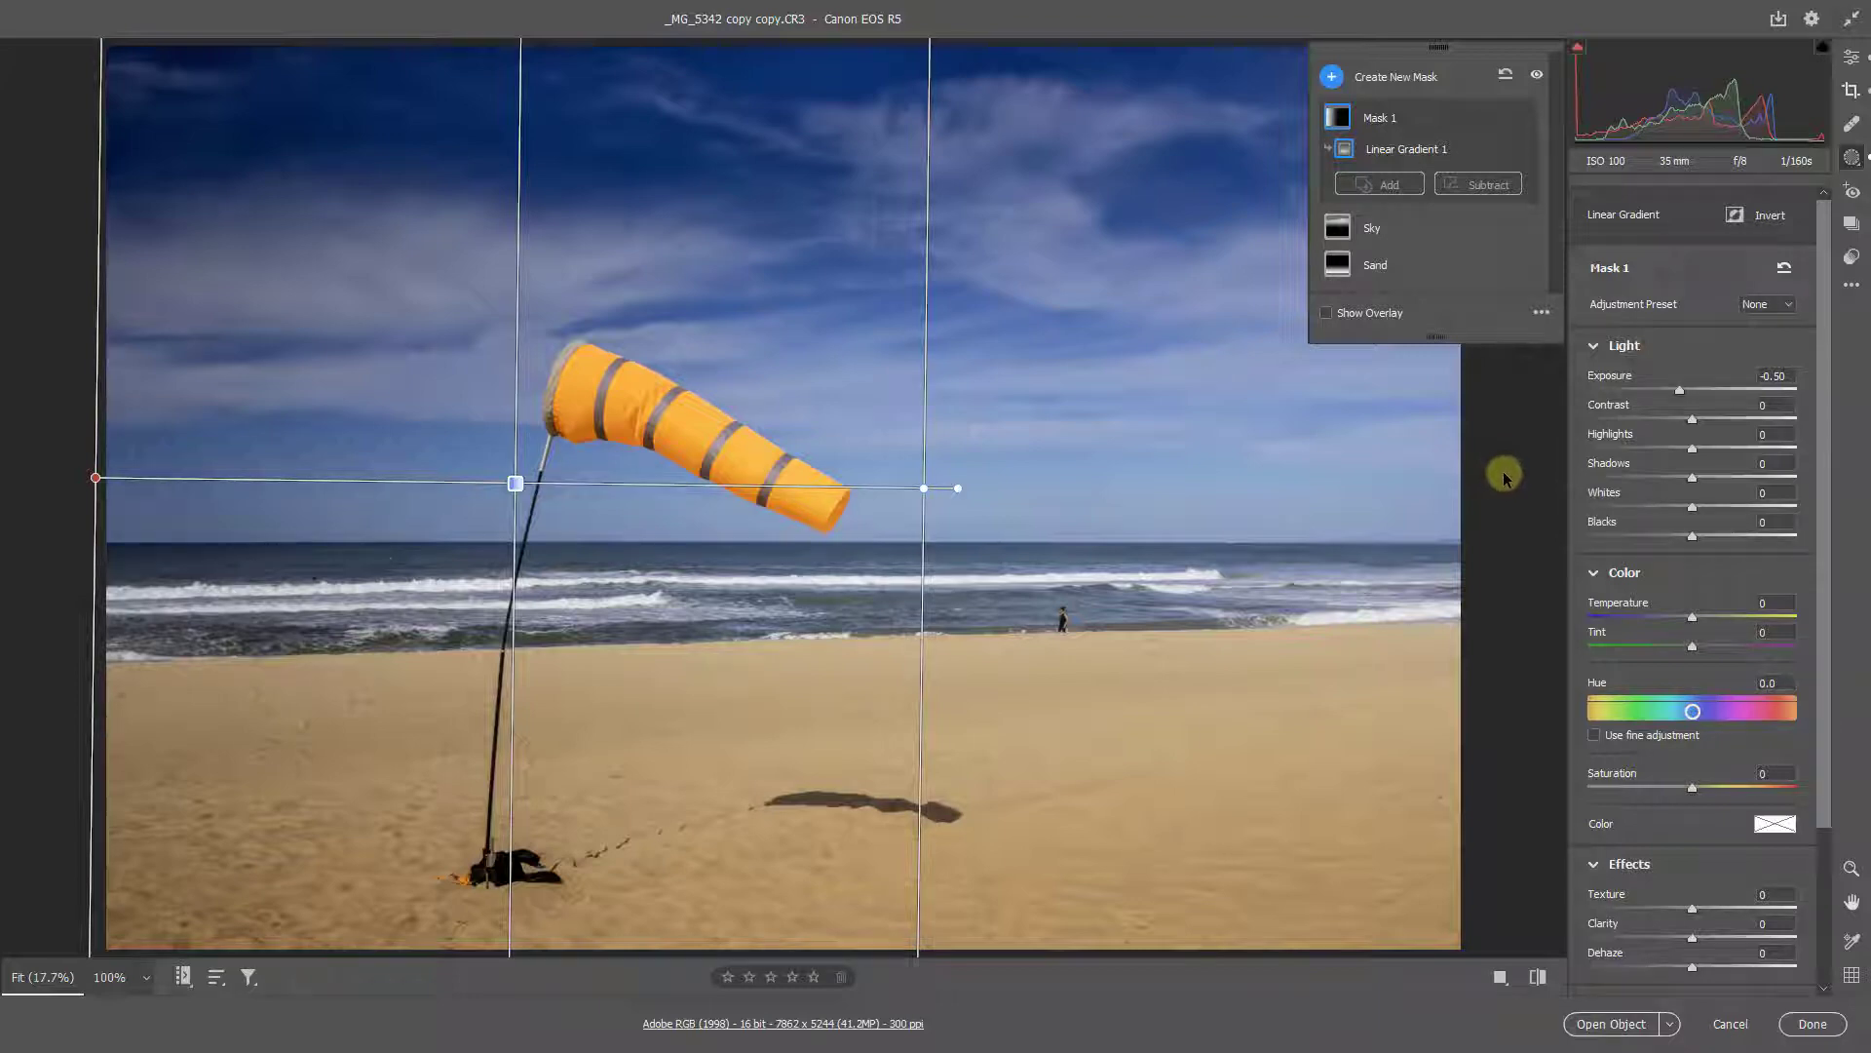
# Create another linear gradient mask from the photo's right edge inward to the windsock's mouth and set its exposure to -0.55
pyautogui.click(1501, 472)
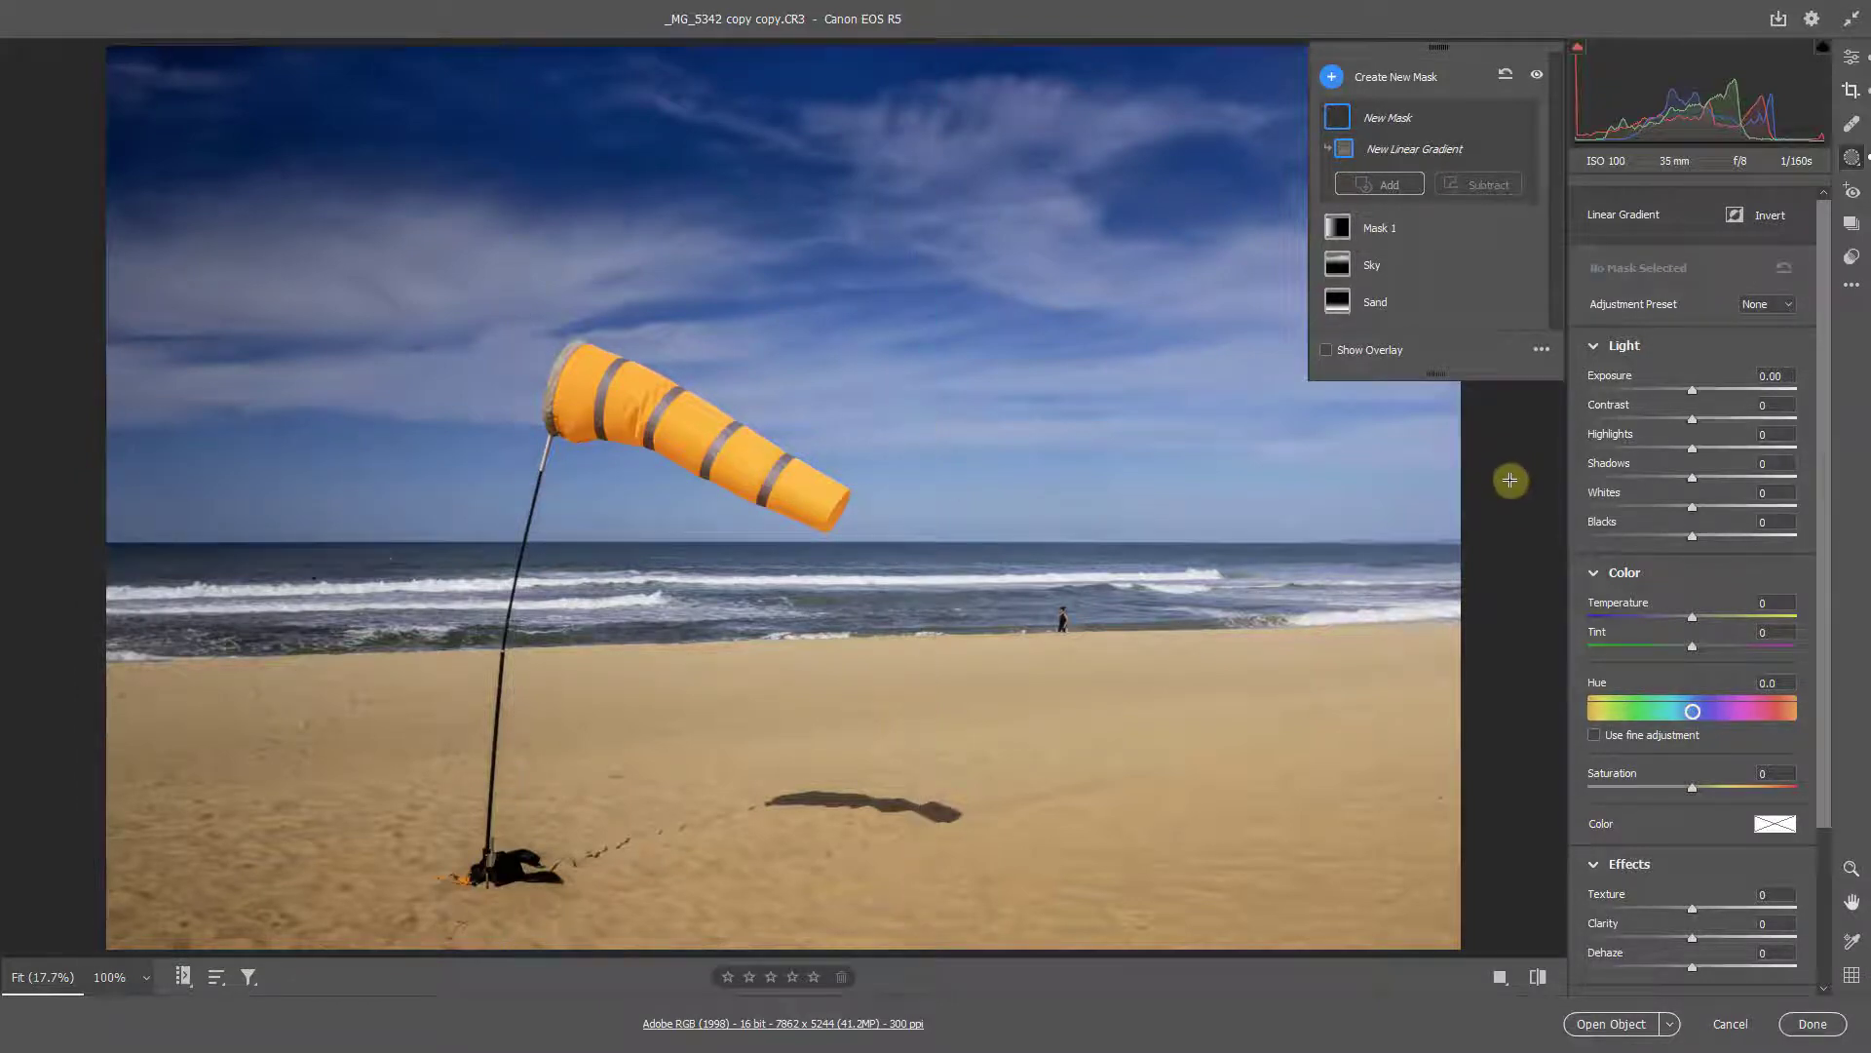
pyautogui.moveTo(1486, 499); pyautogui.dragTo(595, 493)
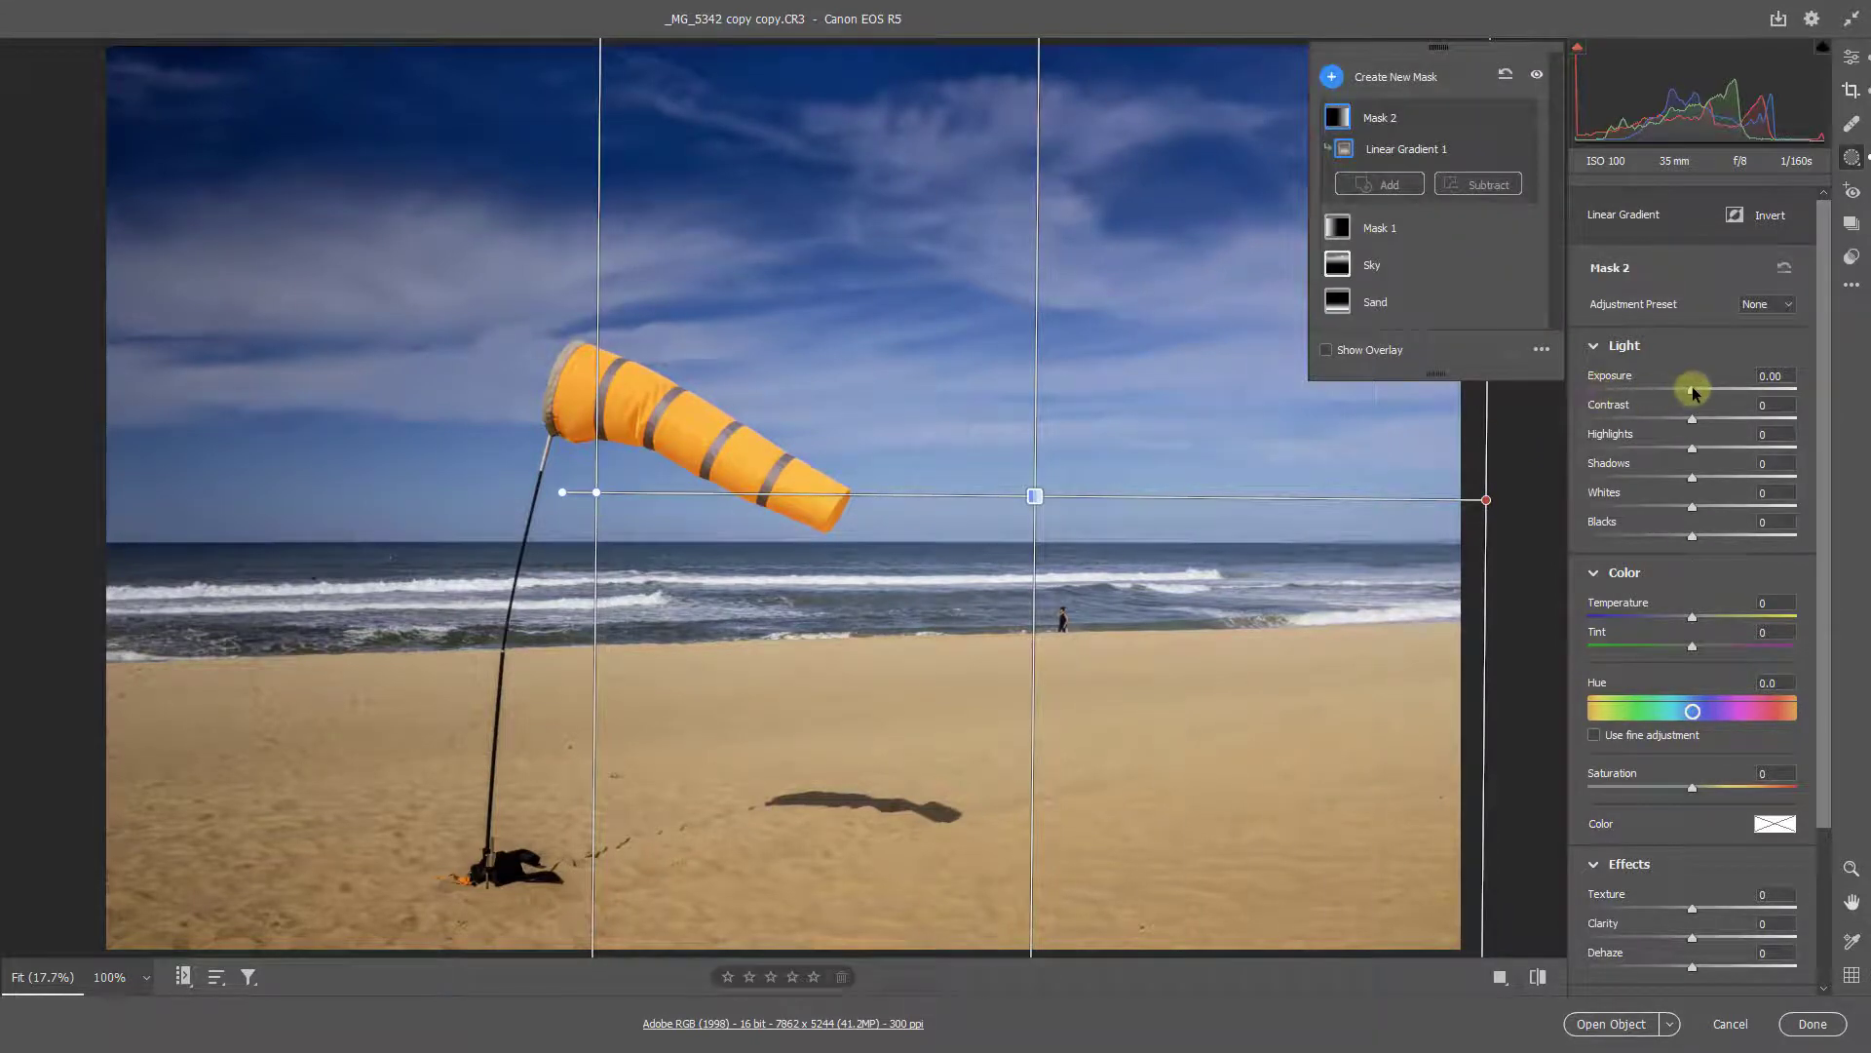
pyautogui.moveTo(1687, 388); pyautogui.dragTo(1677, 392)
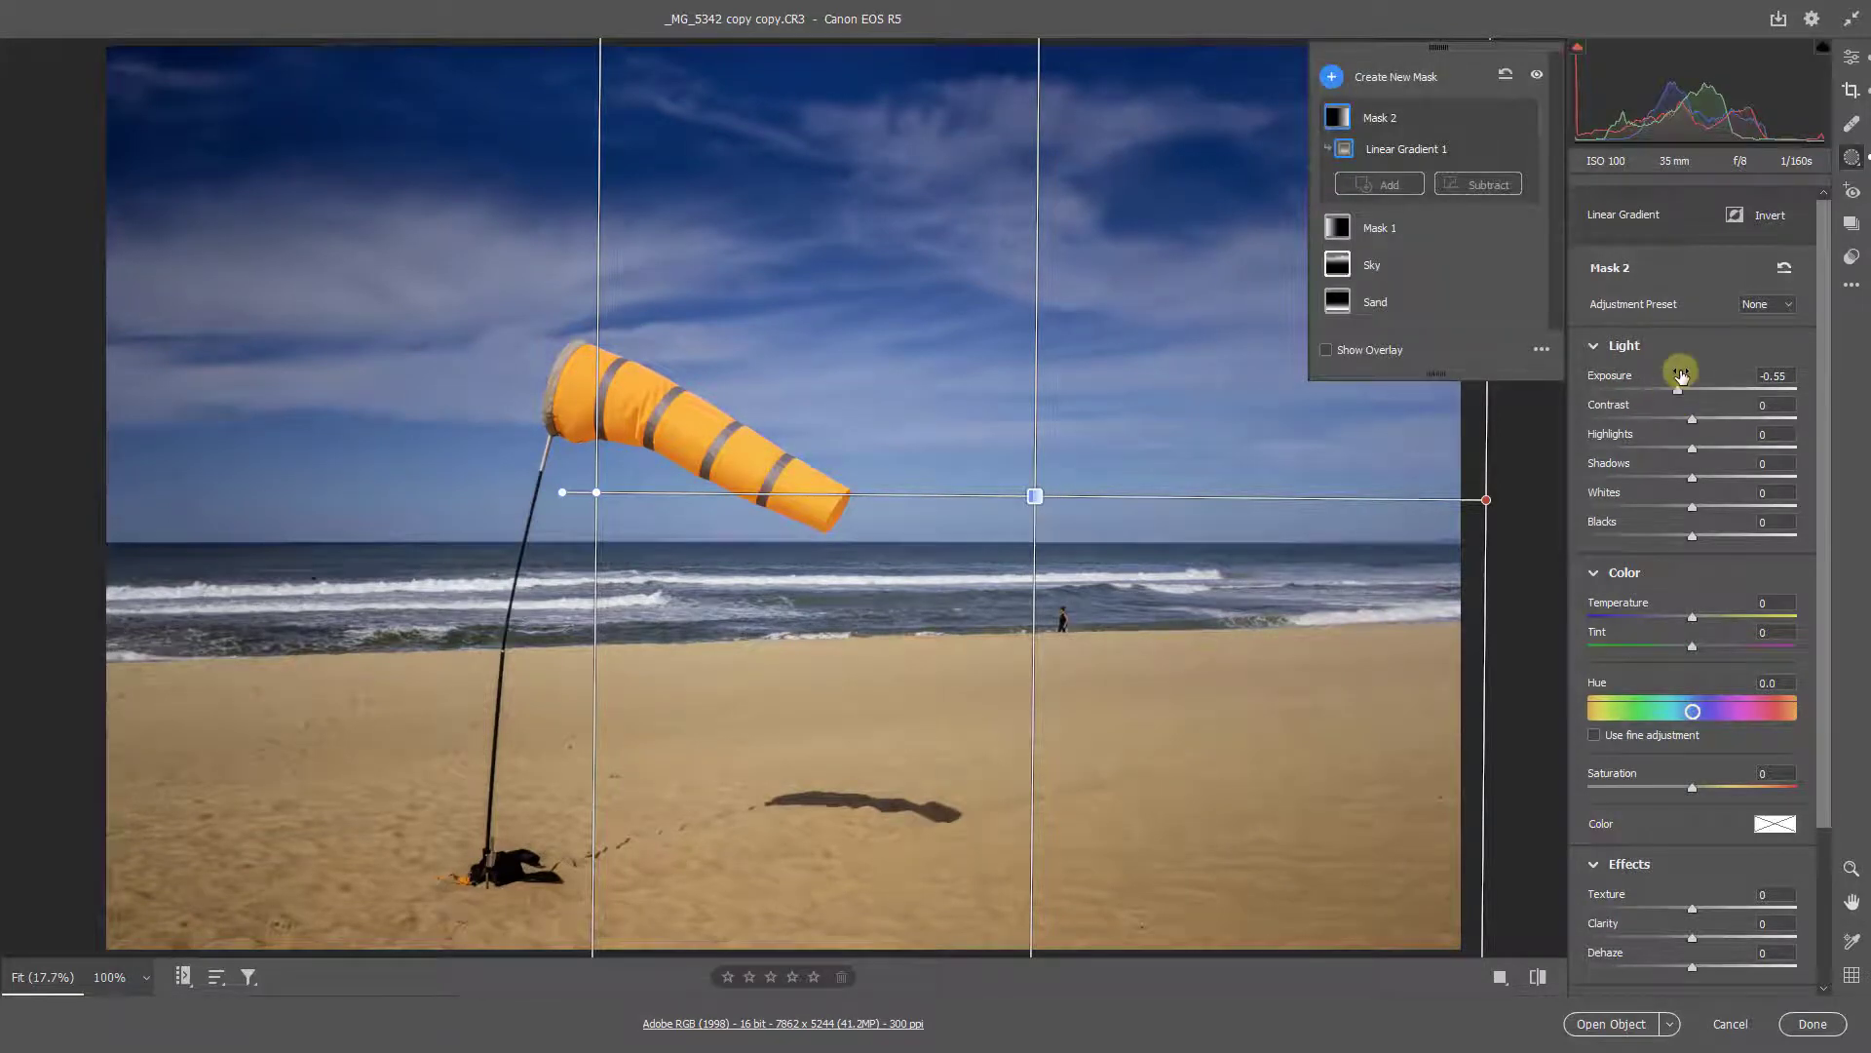
# Rename the left gradient's mask as Left side and the right gradient's mask as Right side
pyautogui.doubleClick(1376, 228)
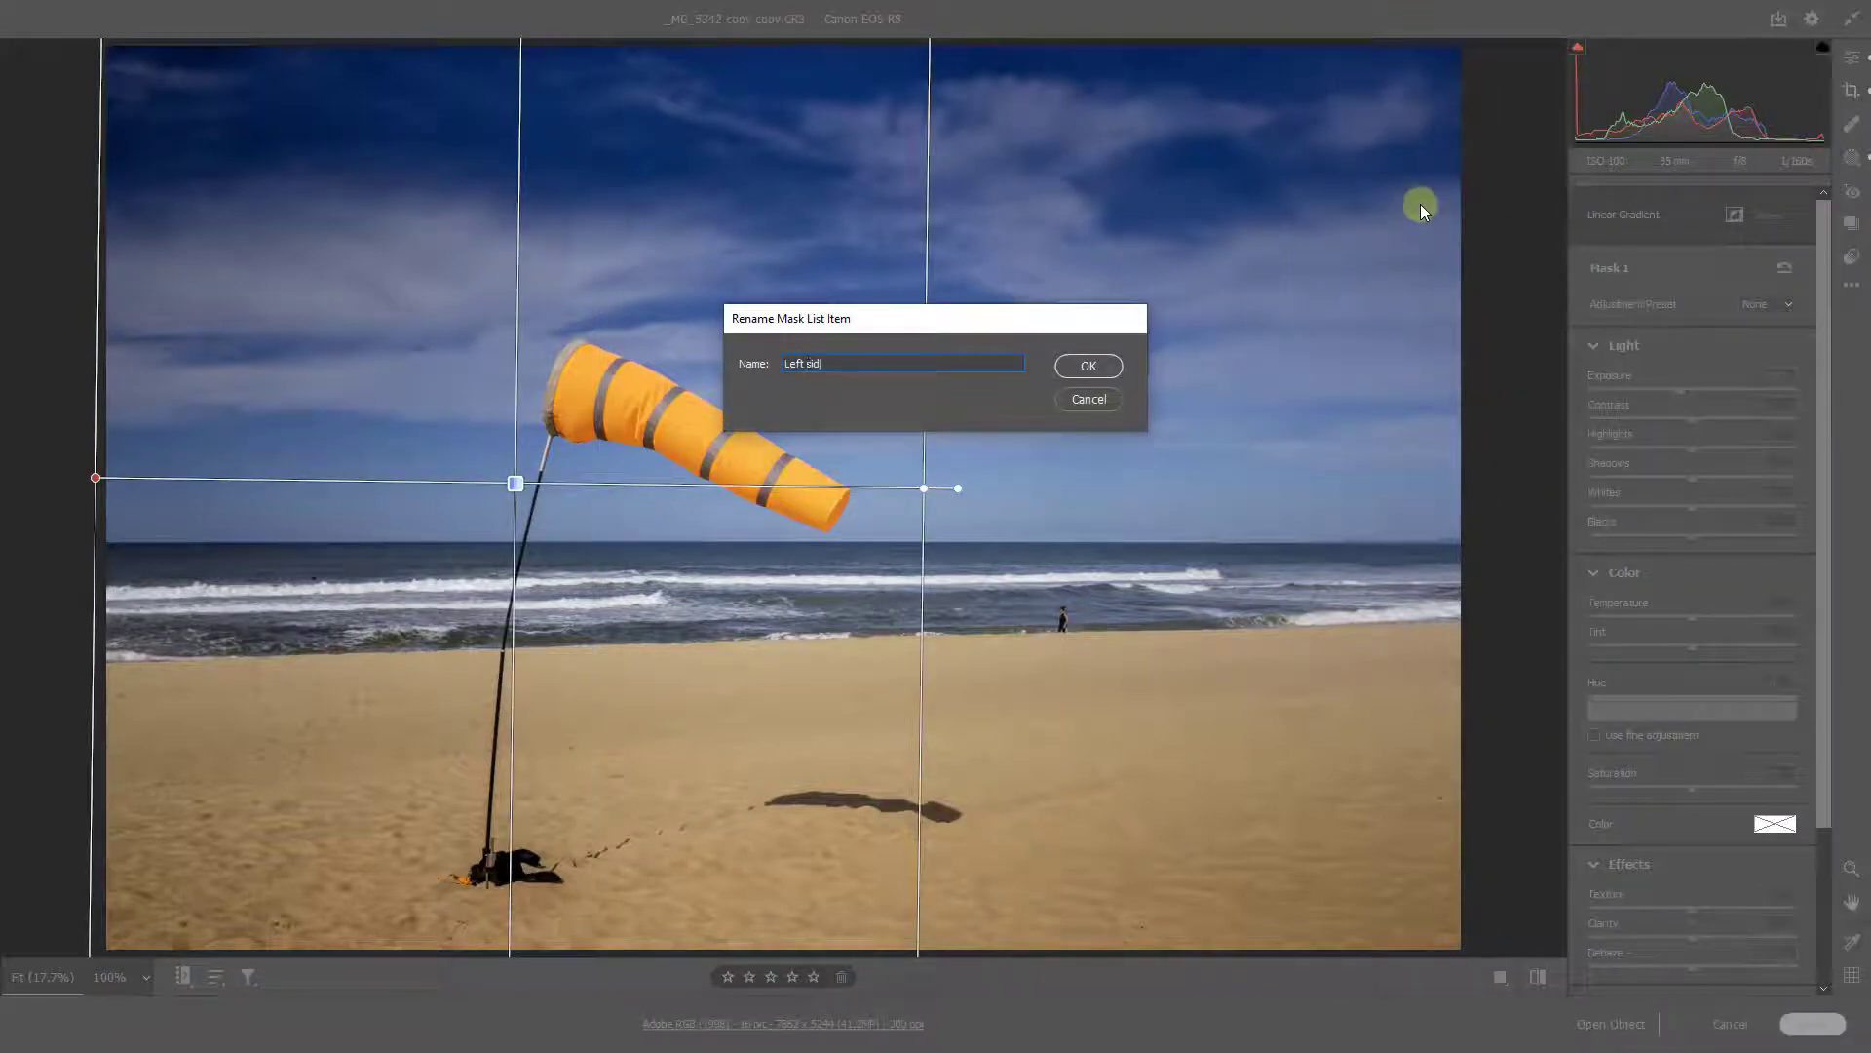
pyautogui.write('Left side')
pyautogui.click(1089, 365)
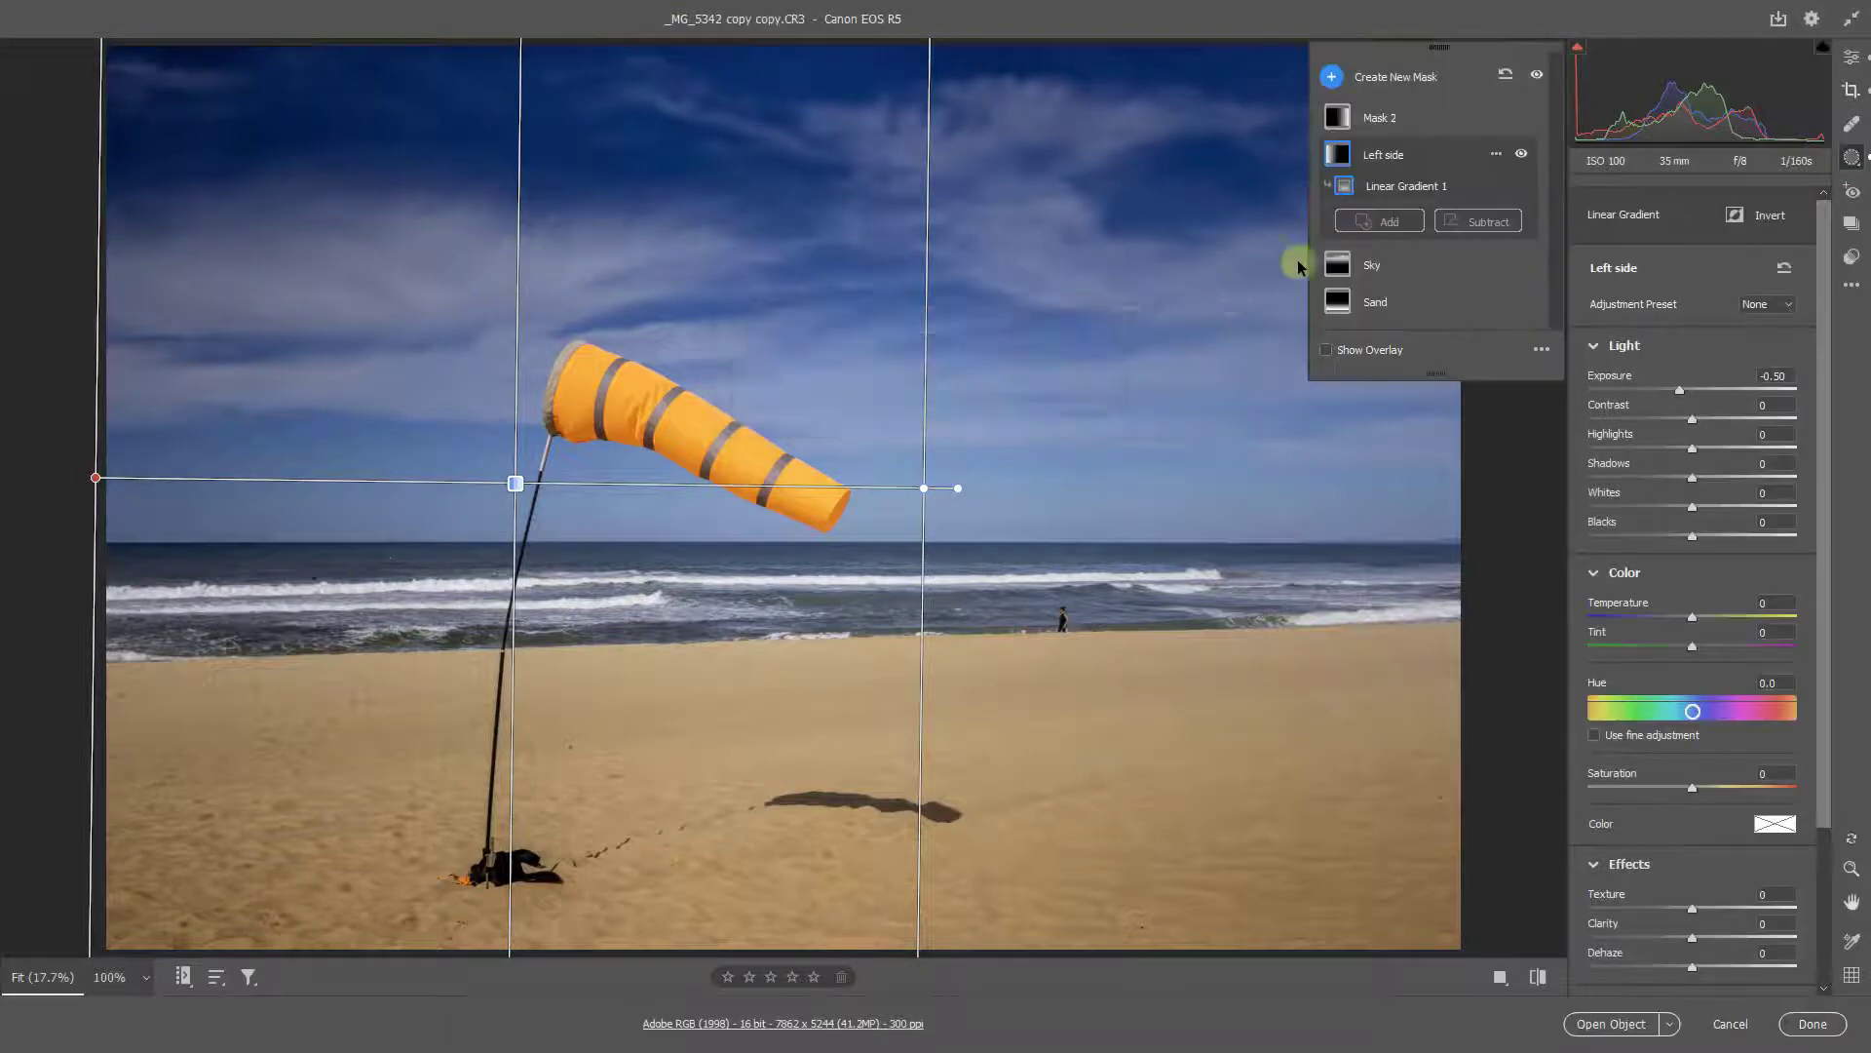
pyautogui.doubleClick(1375, 118)
pyautogui.write('Right side')
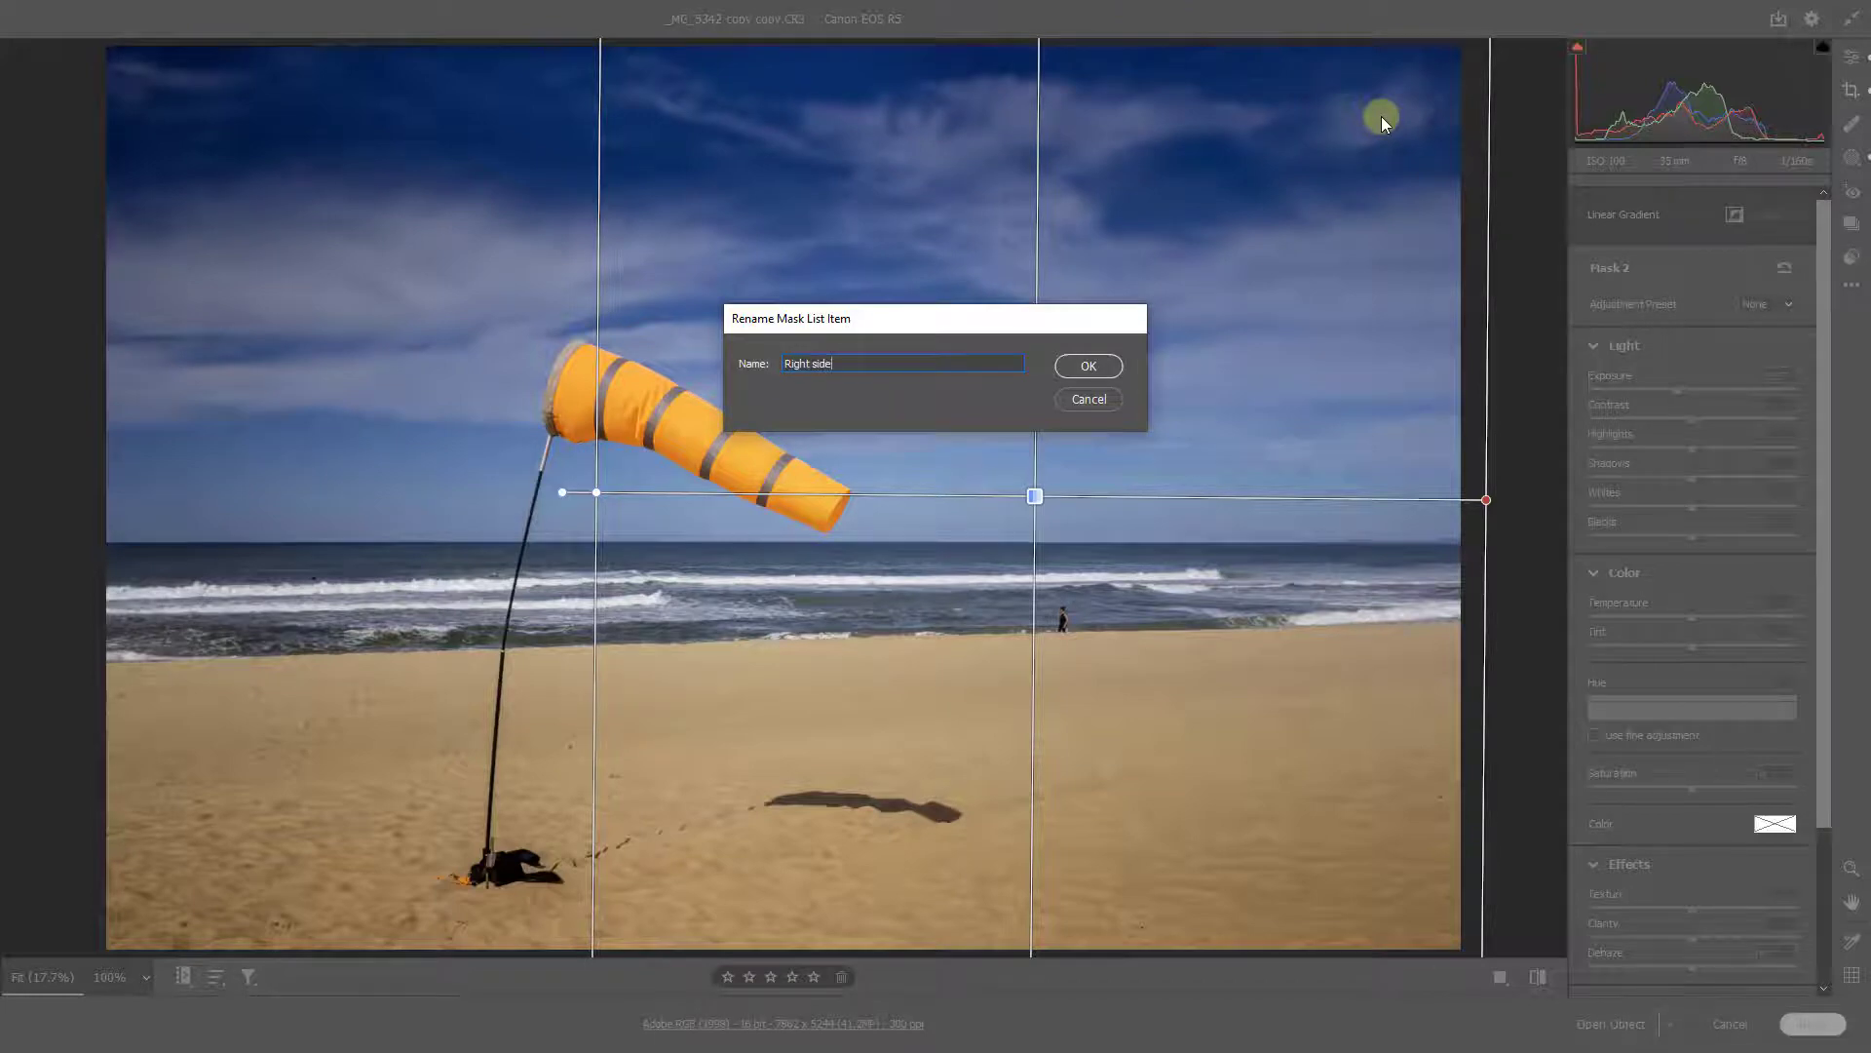
pyautogui.click(1087, 366)
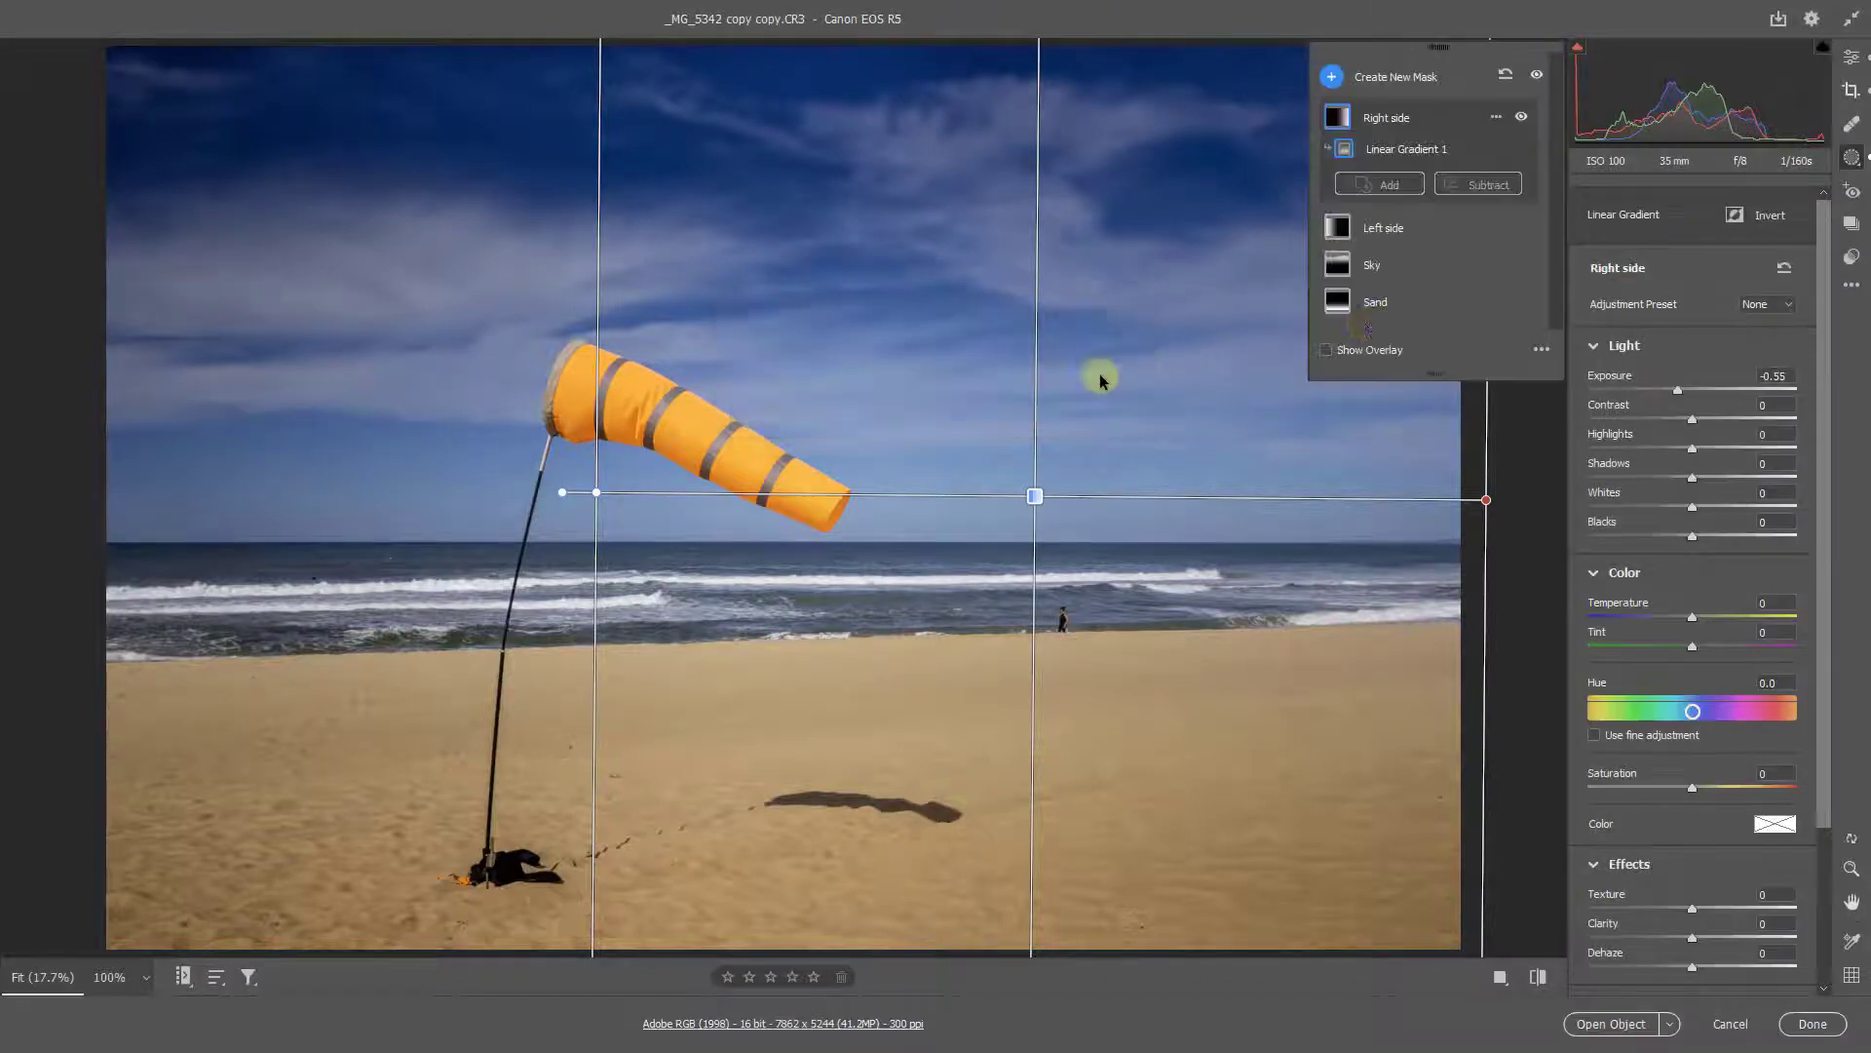
# View the general edit settings, return to masking and look over the list of masks
pyautogui.click(1856, 61)
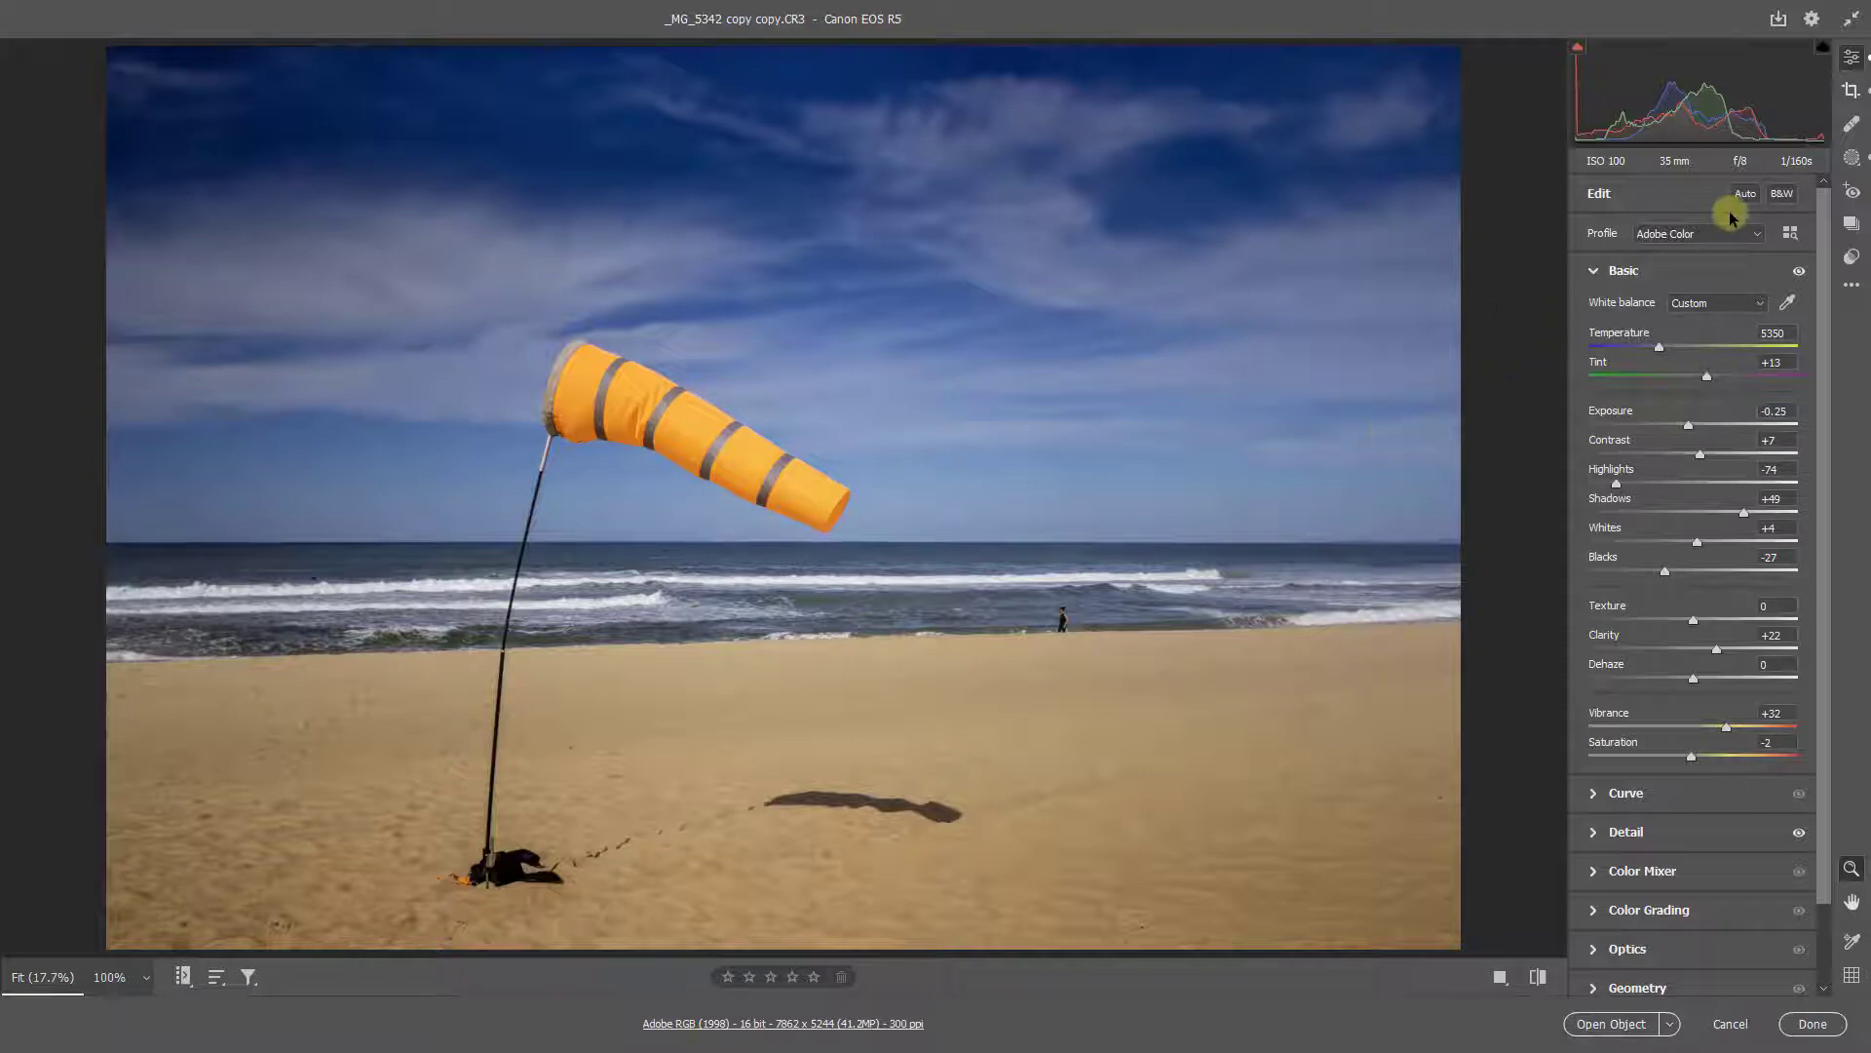
pyautogui.click(1852, 158)
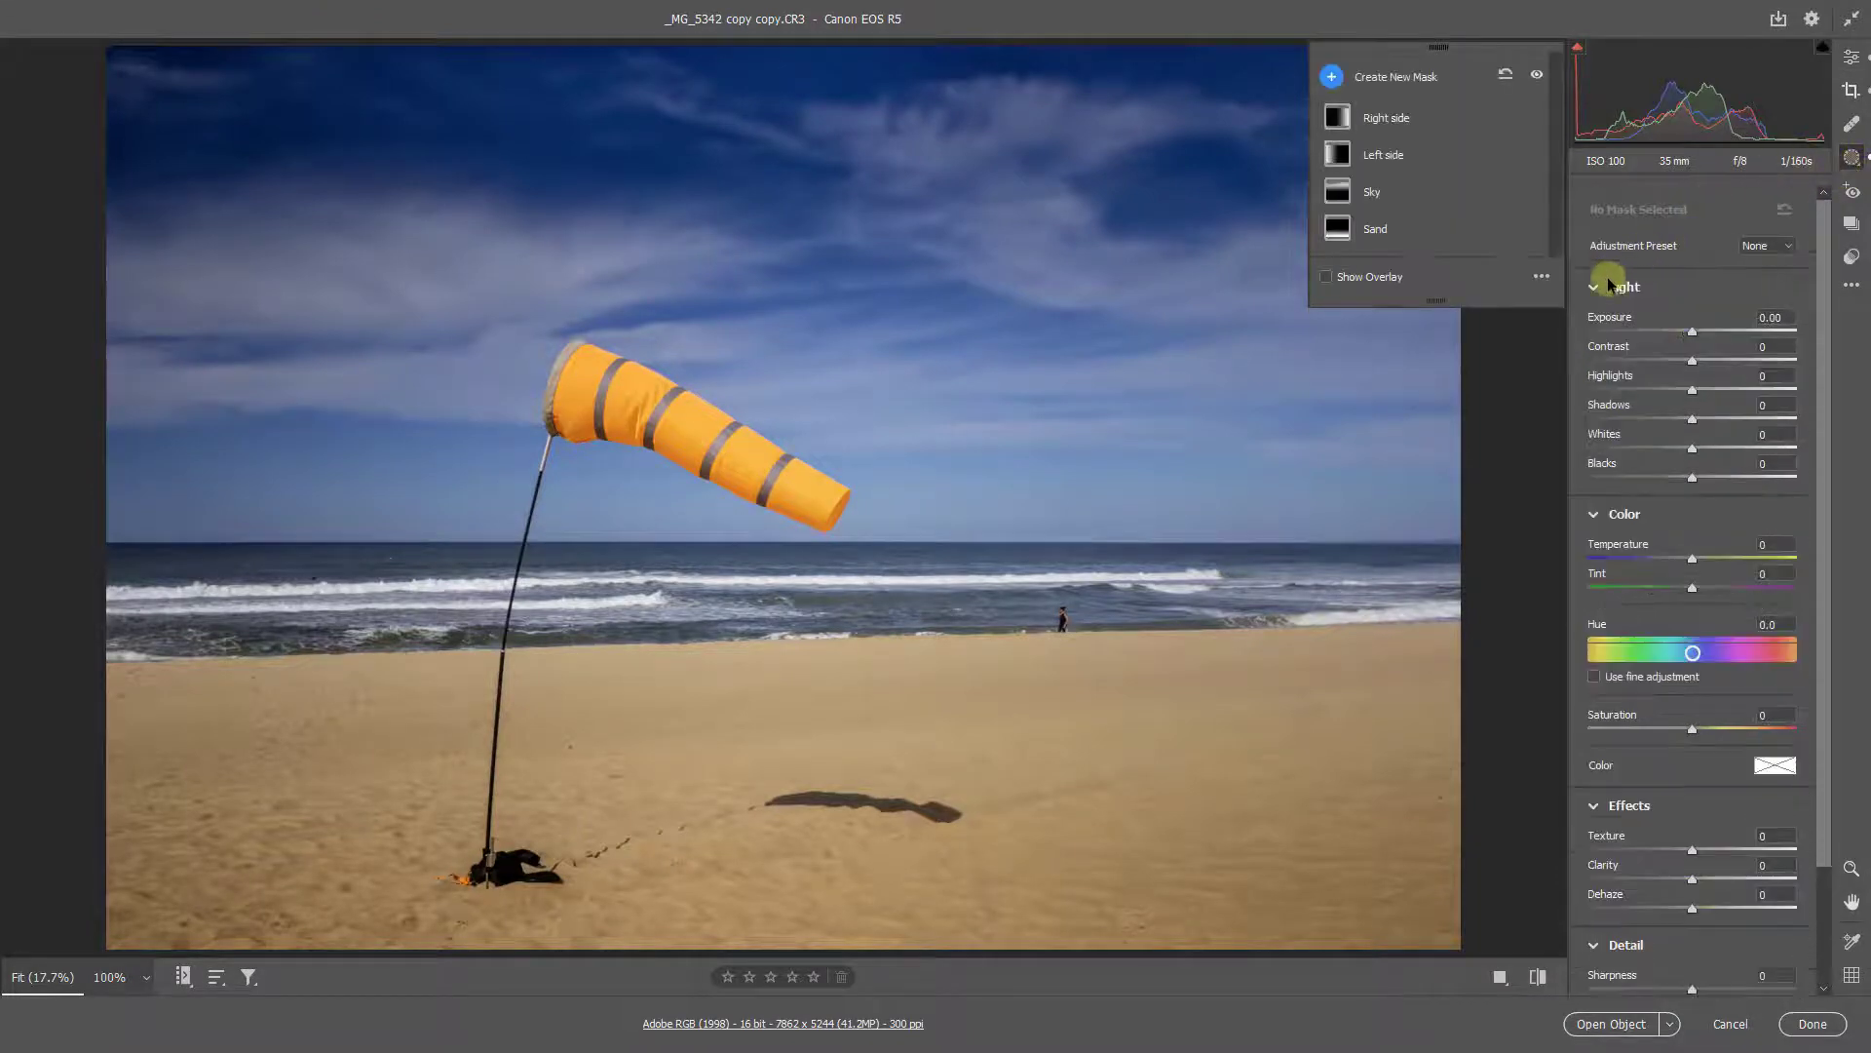
pyautogui.moveTo(1340, 234)
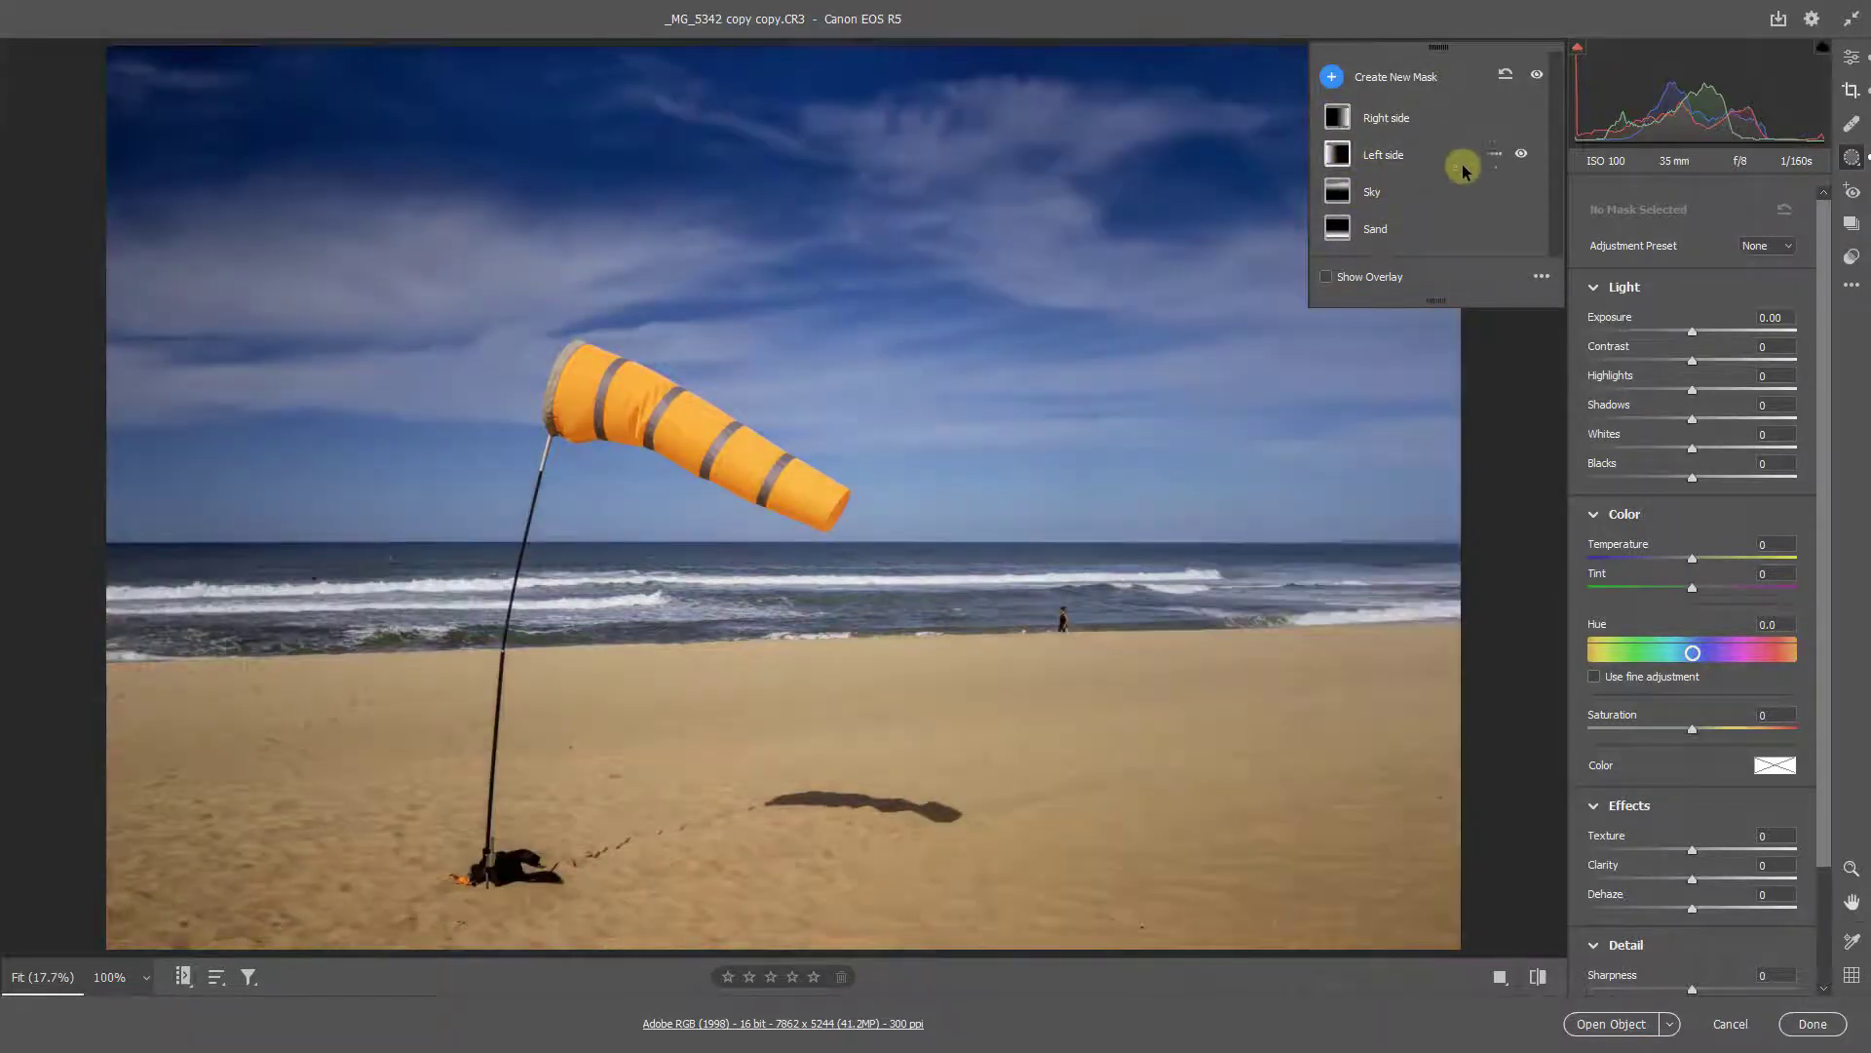
# Create a new Select Subject mask of the windsock with the overlay shown
pyautogui.click(1332, 77)
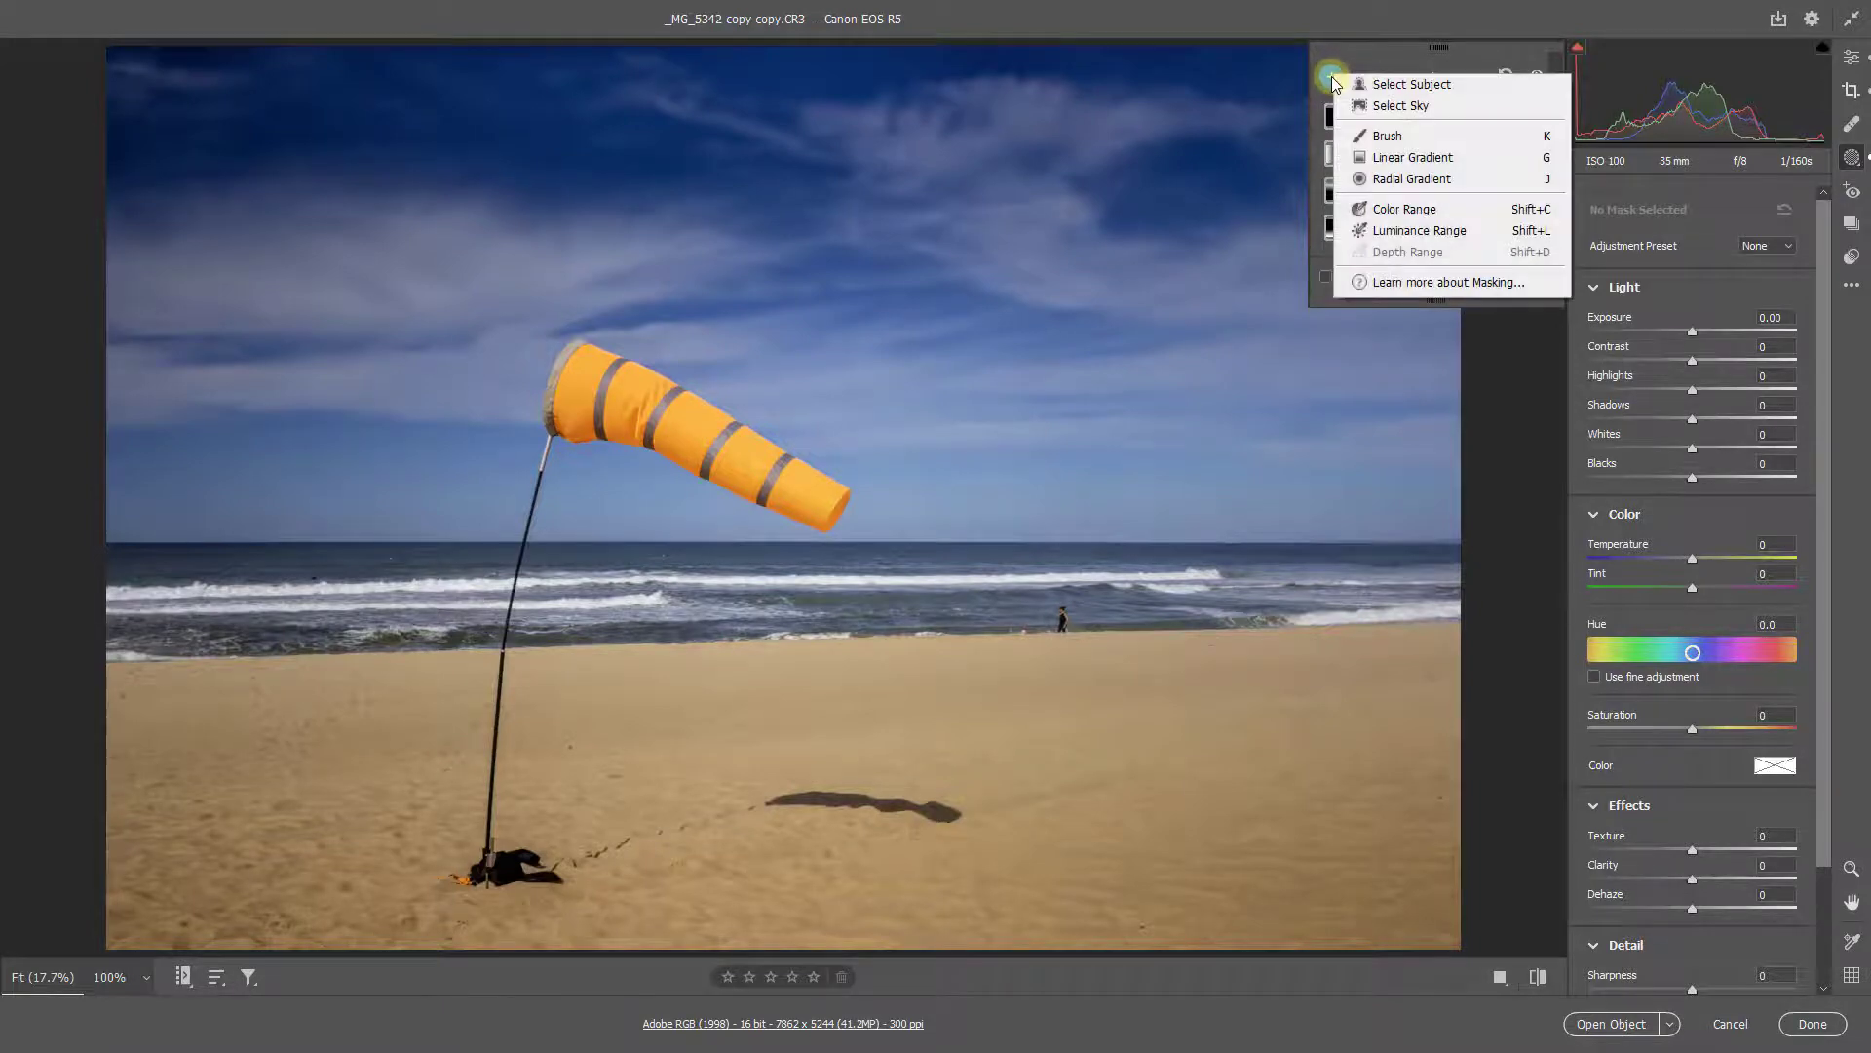
pyautogui.click(1425, 87)
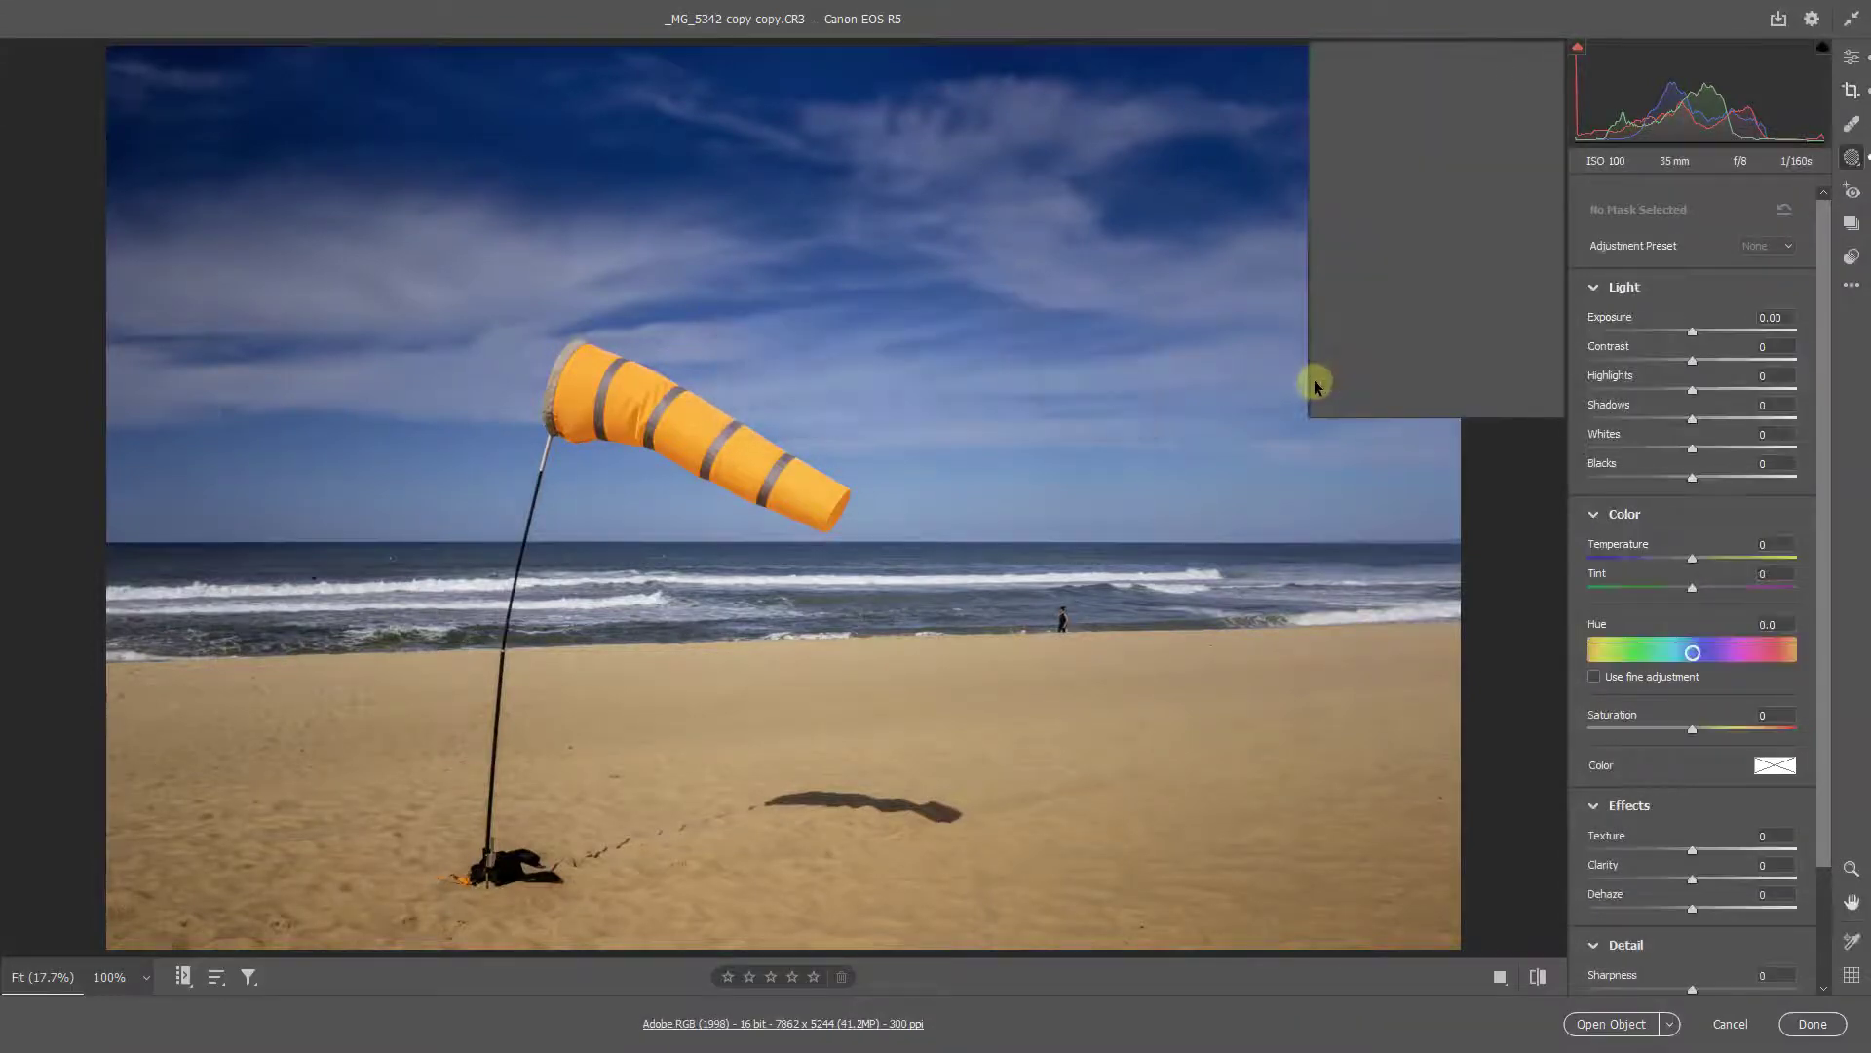
pyautogui.click(1328, 386)
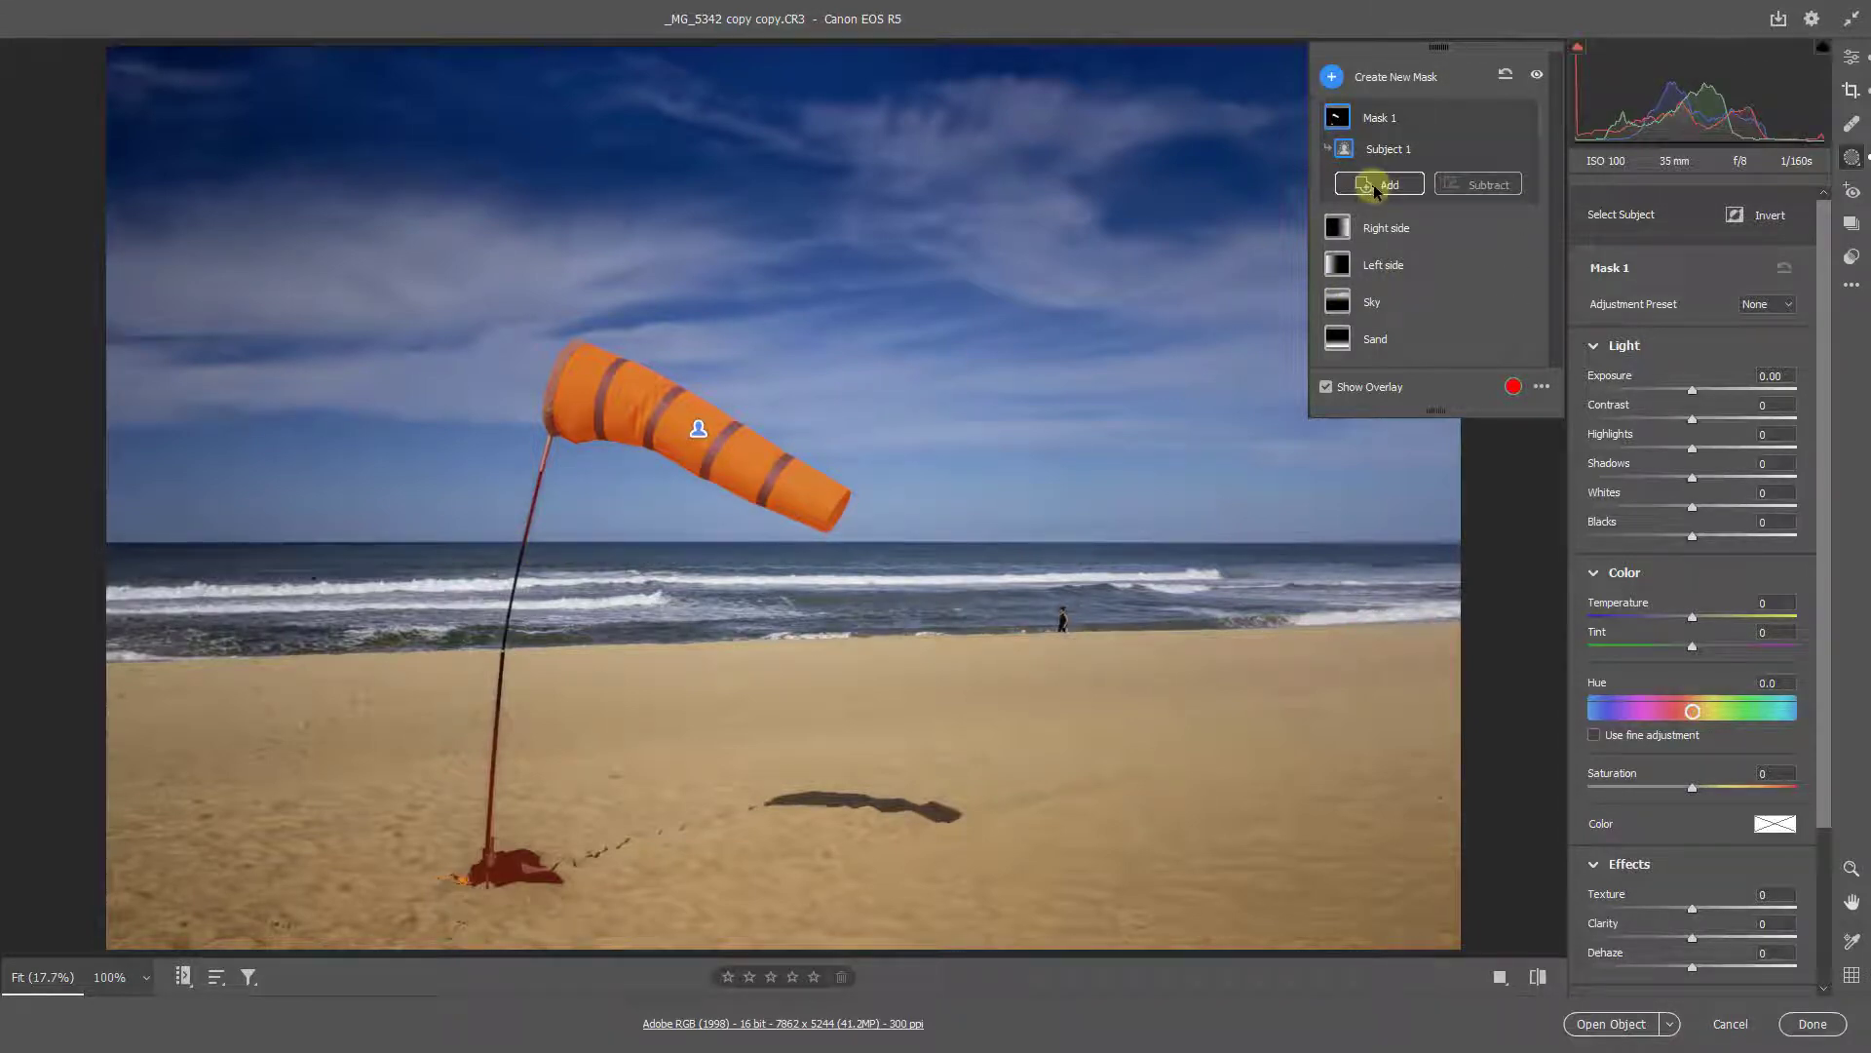
# Subtract the light pole section just below the windsock from the subject mask using a brush with size 3 and flow 100
pyautogui.click(1483, 188)
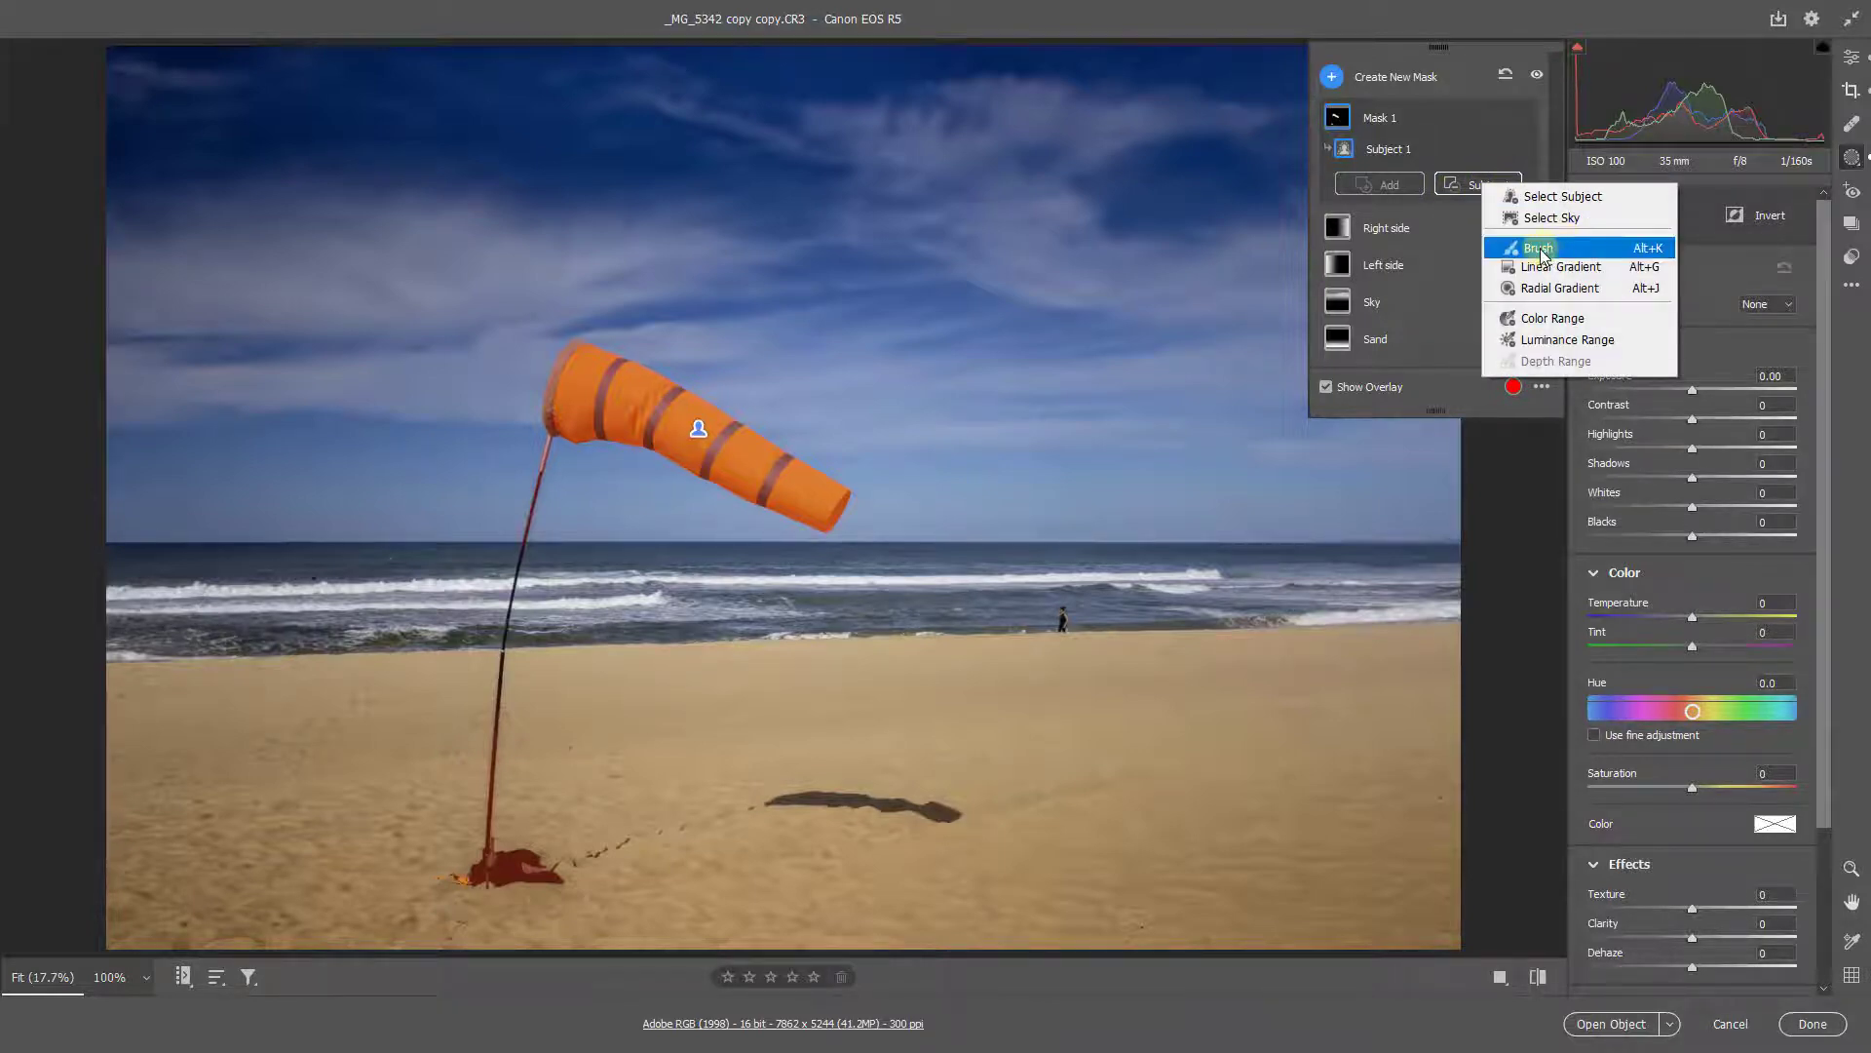
pyautogui.click(1538, 249)
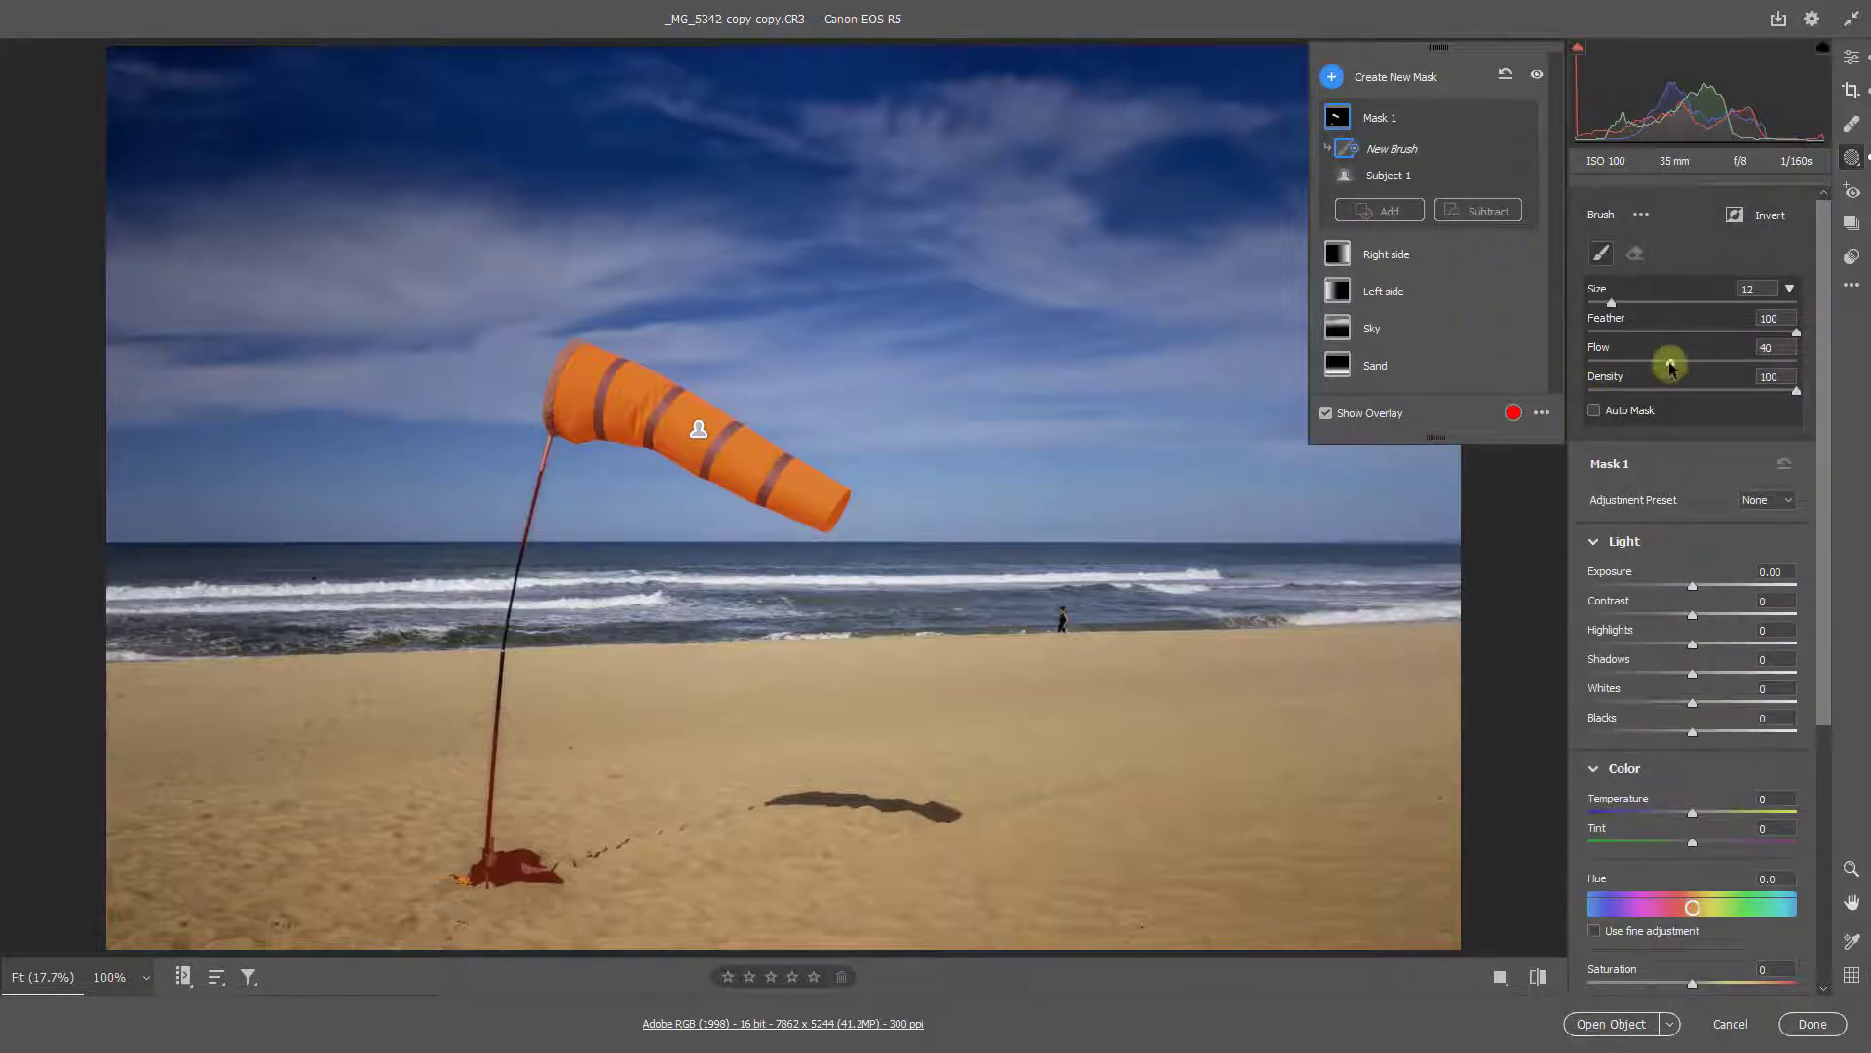
pyautogui.moveTo(1672, 366); pyautogui.dragTo(1798, 363)
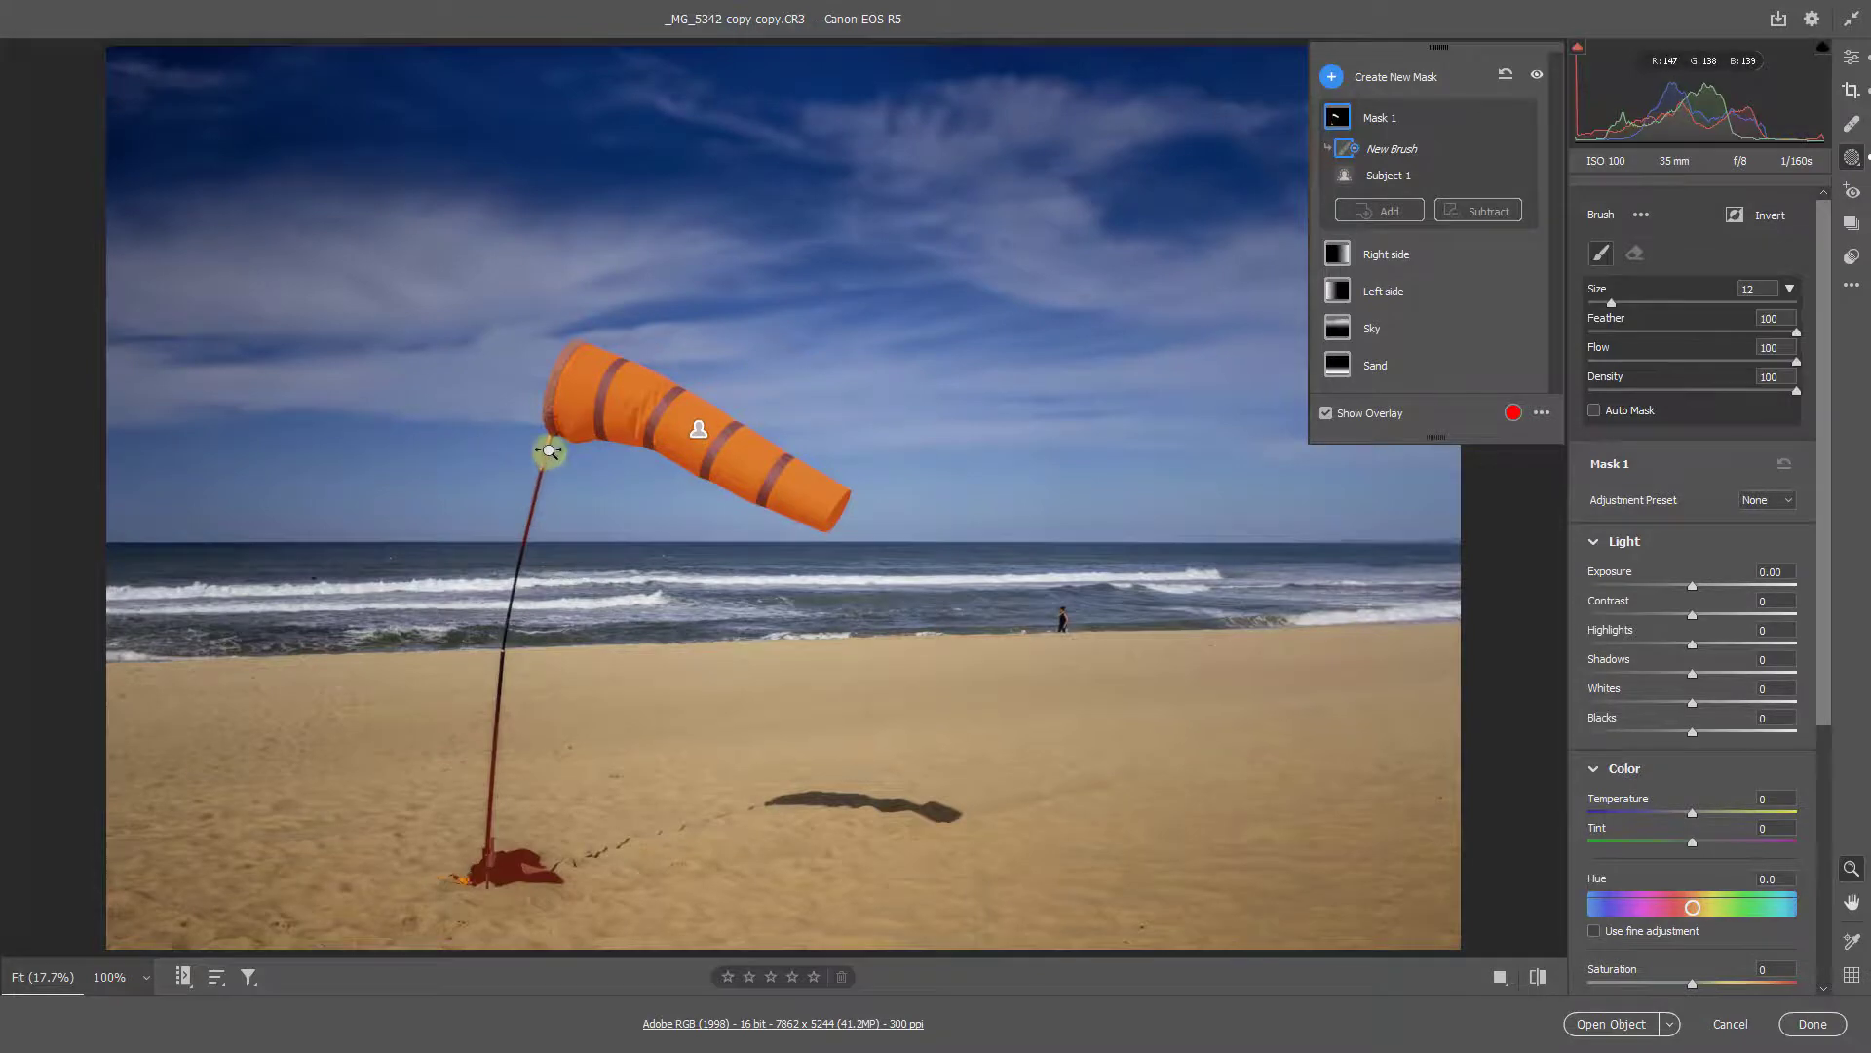
pyautogui.moveTo(548, 447); pyautogui.dragTo(838, 499)
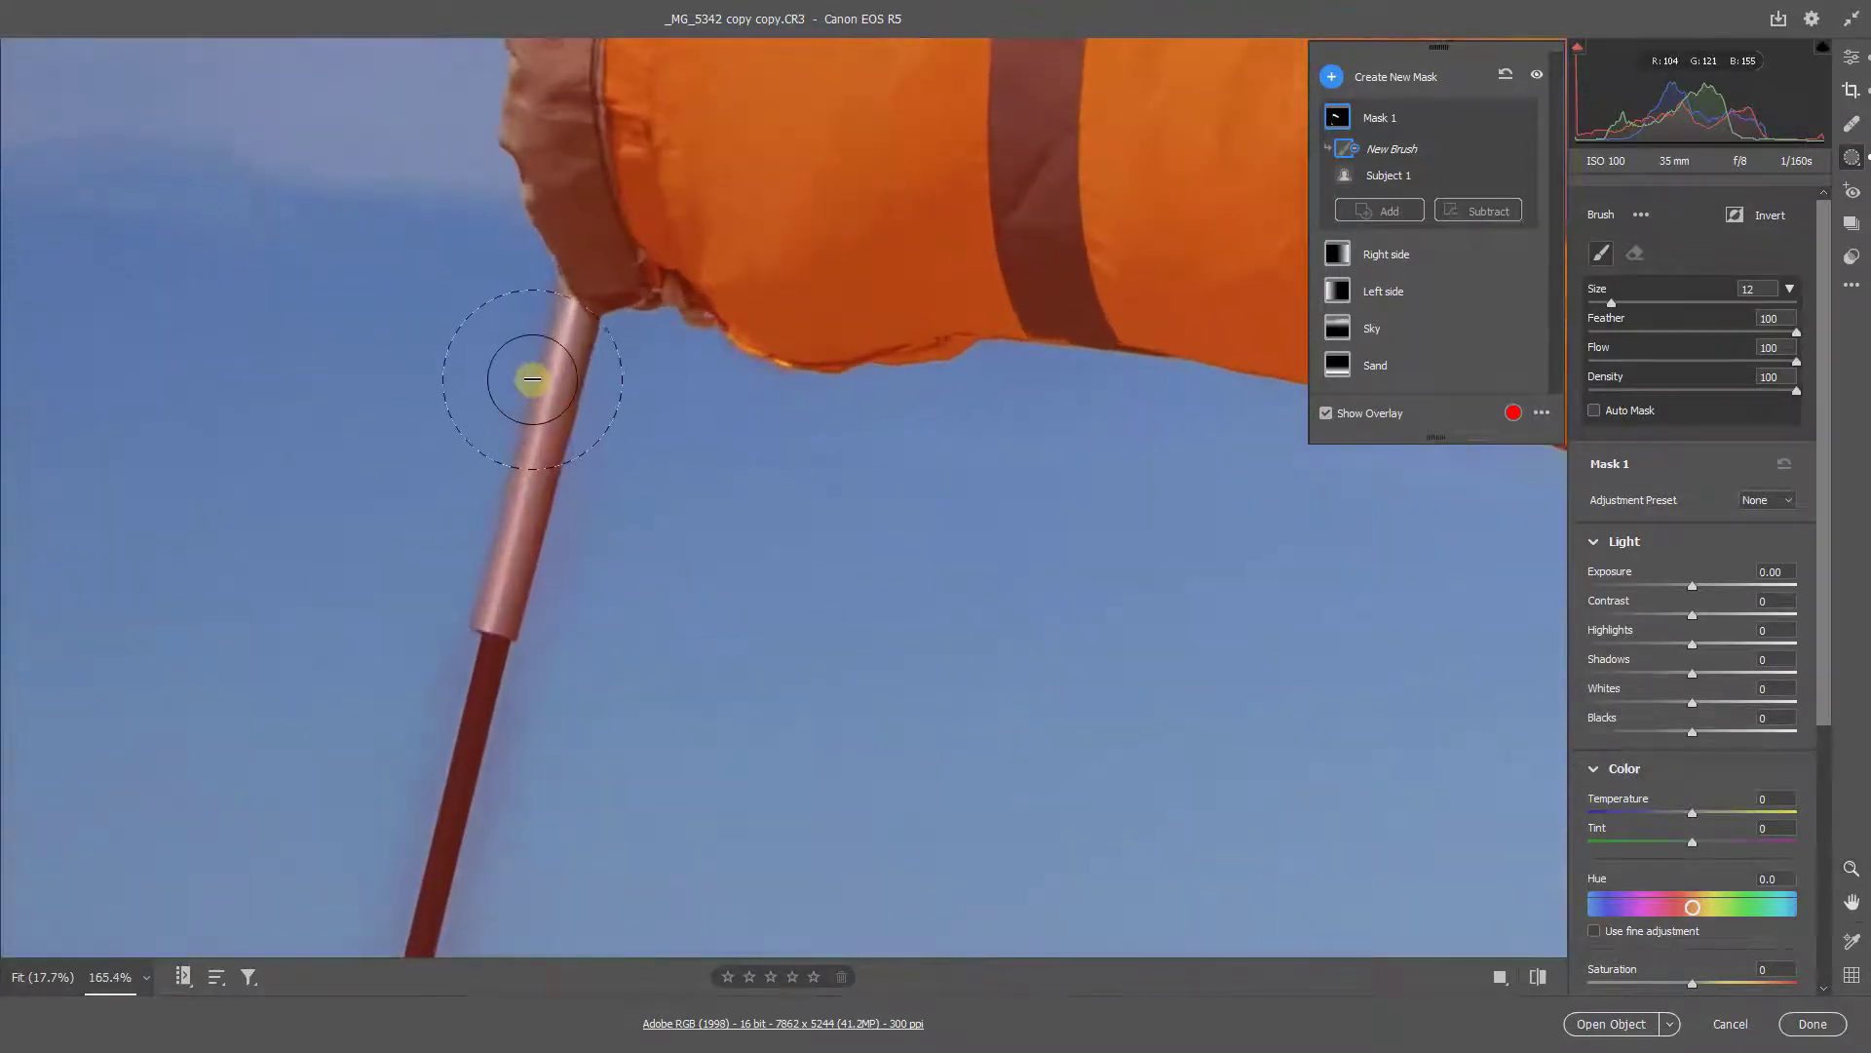
pyautogui.press('[')
pyautogui.press('[')
pyautogui.press('[')
pyautogui.press('[')
pyautogui.moveTo(543, 297)
pyautogui.mouseDown()
pyautogui.moveTo(582, 336)
pyautogui.moveTo(552, 319)
pyautogui.mouseUp()
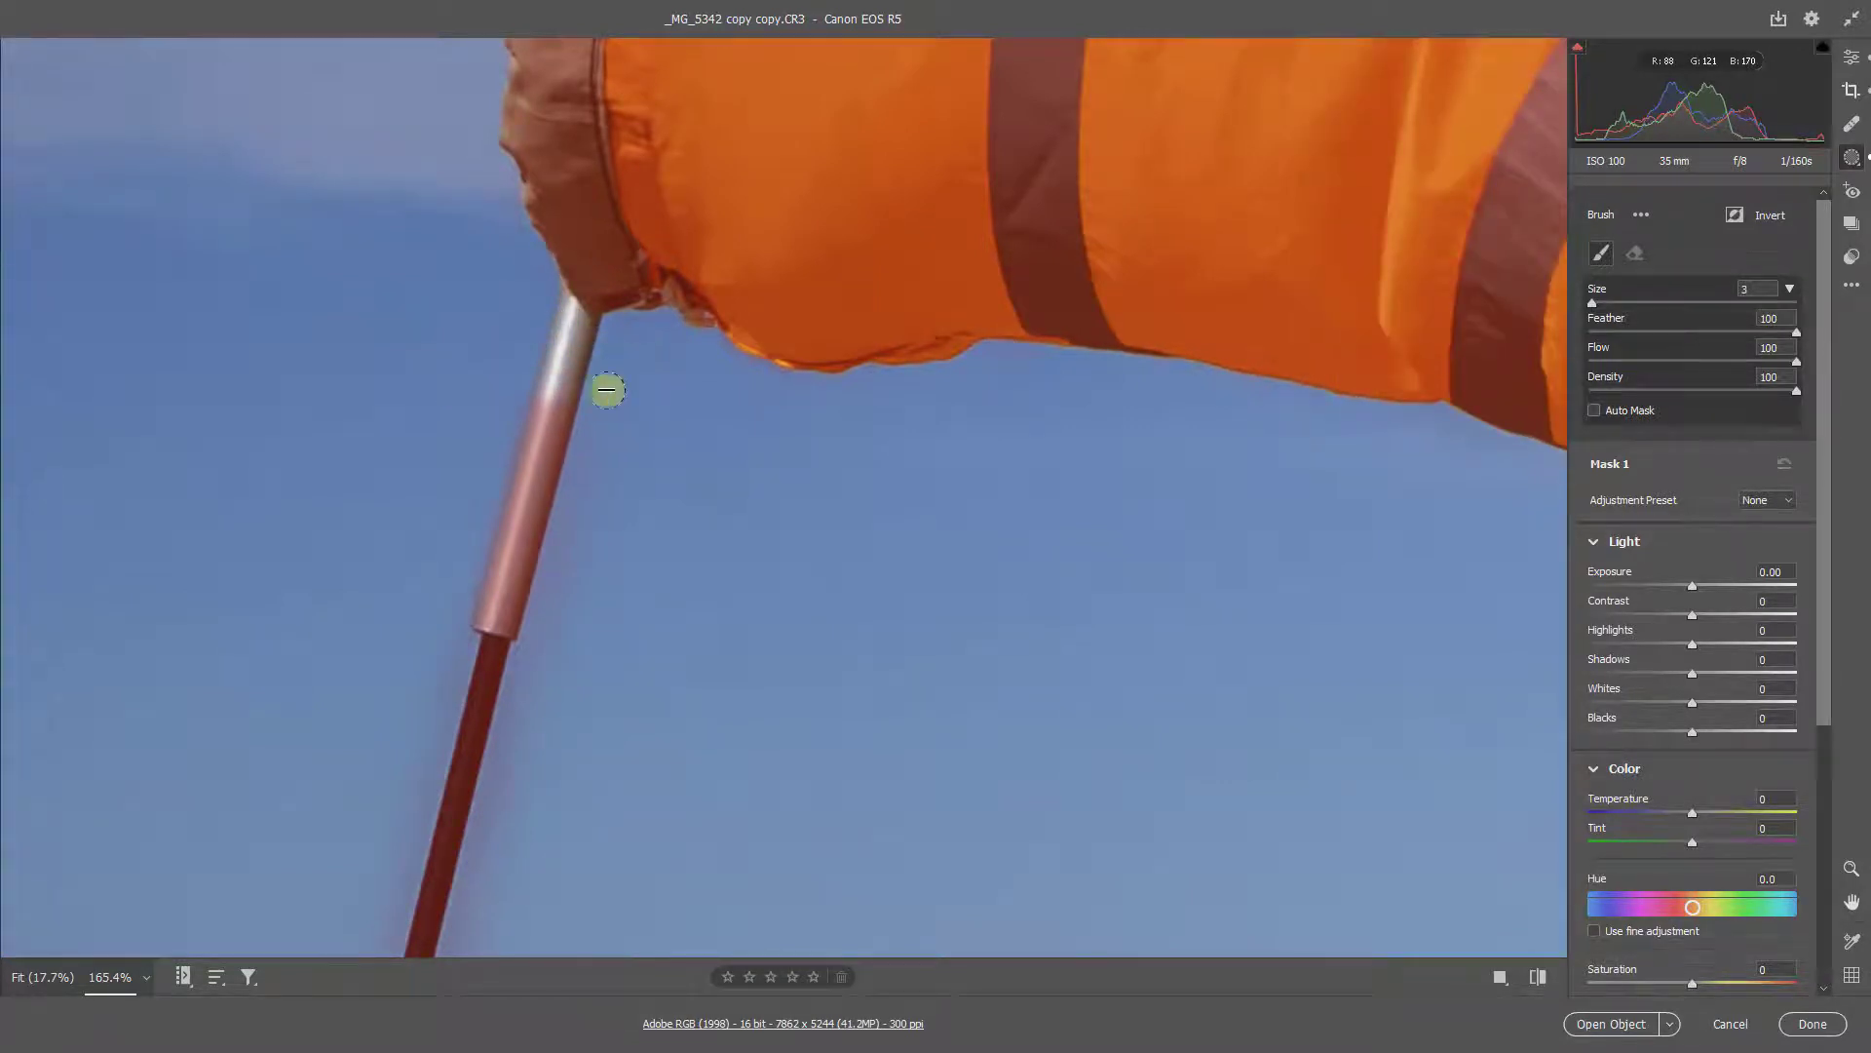
pyautogui.moveTo(588, 498); pyautogui.dragTo(575, 398)
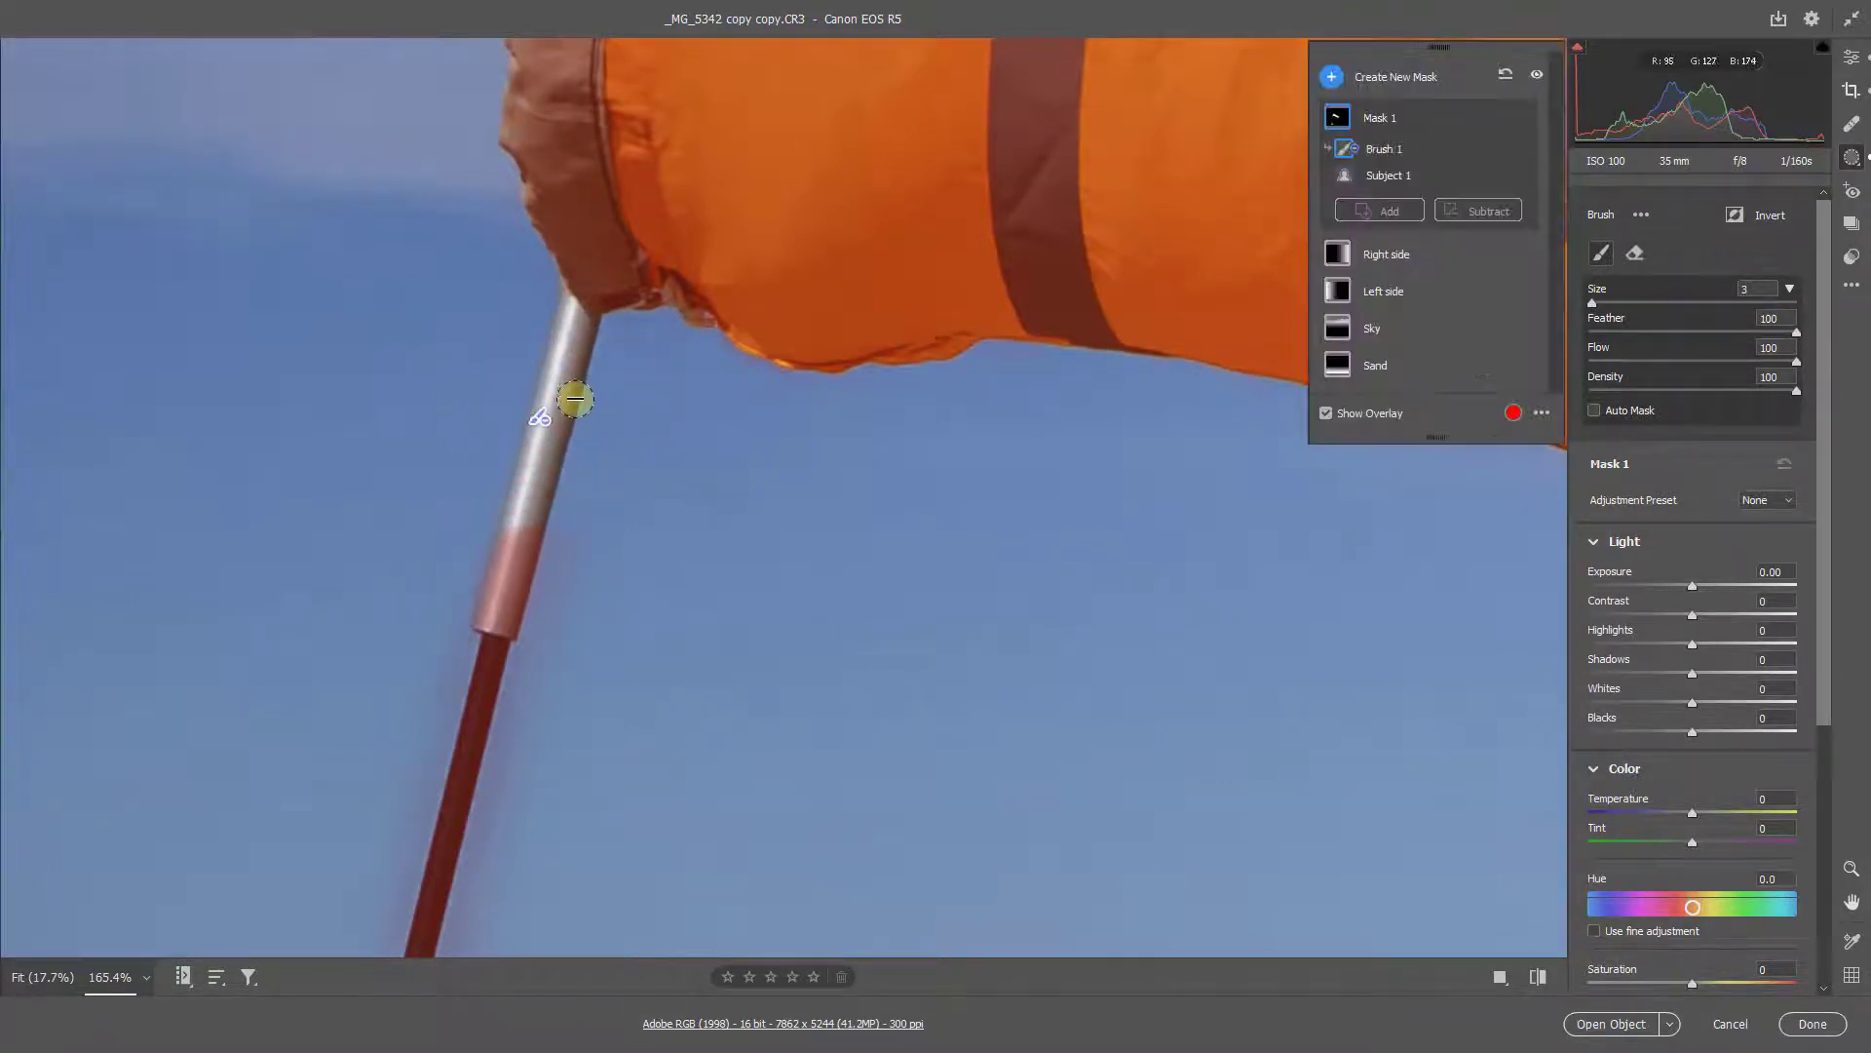
# Enlarge the subtracting brush to size 14 and paint the rest of the pole and its black base out of the subject mask
pyautogui.press(']')
pyautogui.press(']')
pyautogui.press(']')
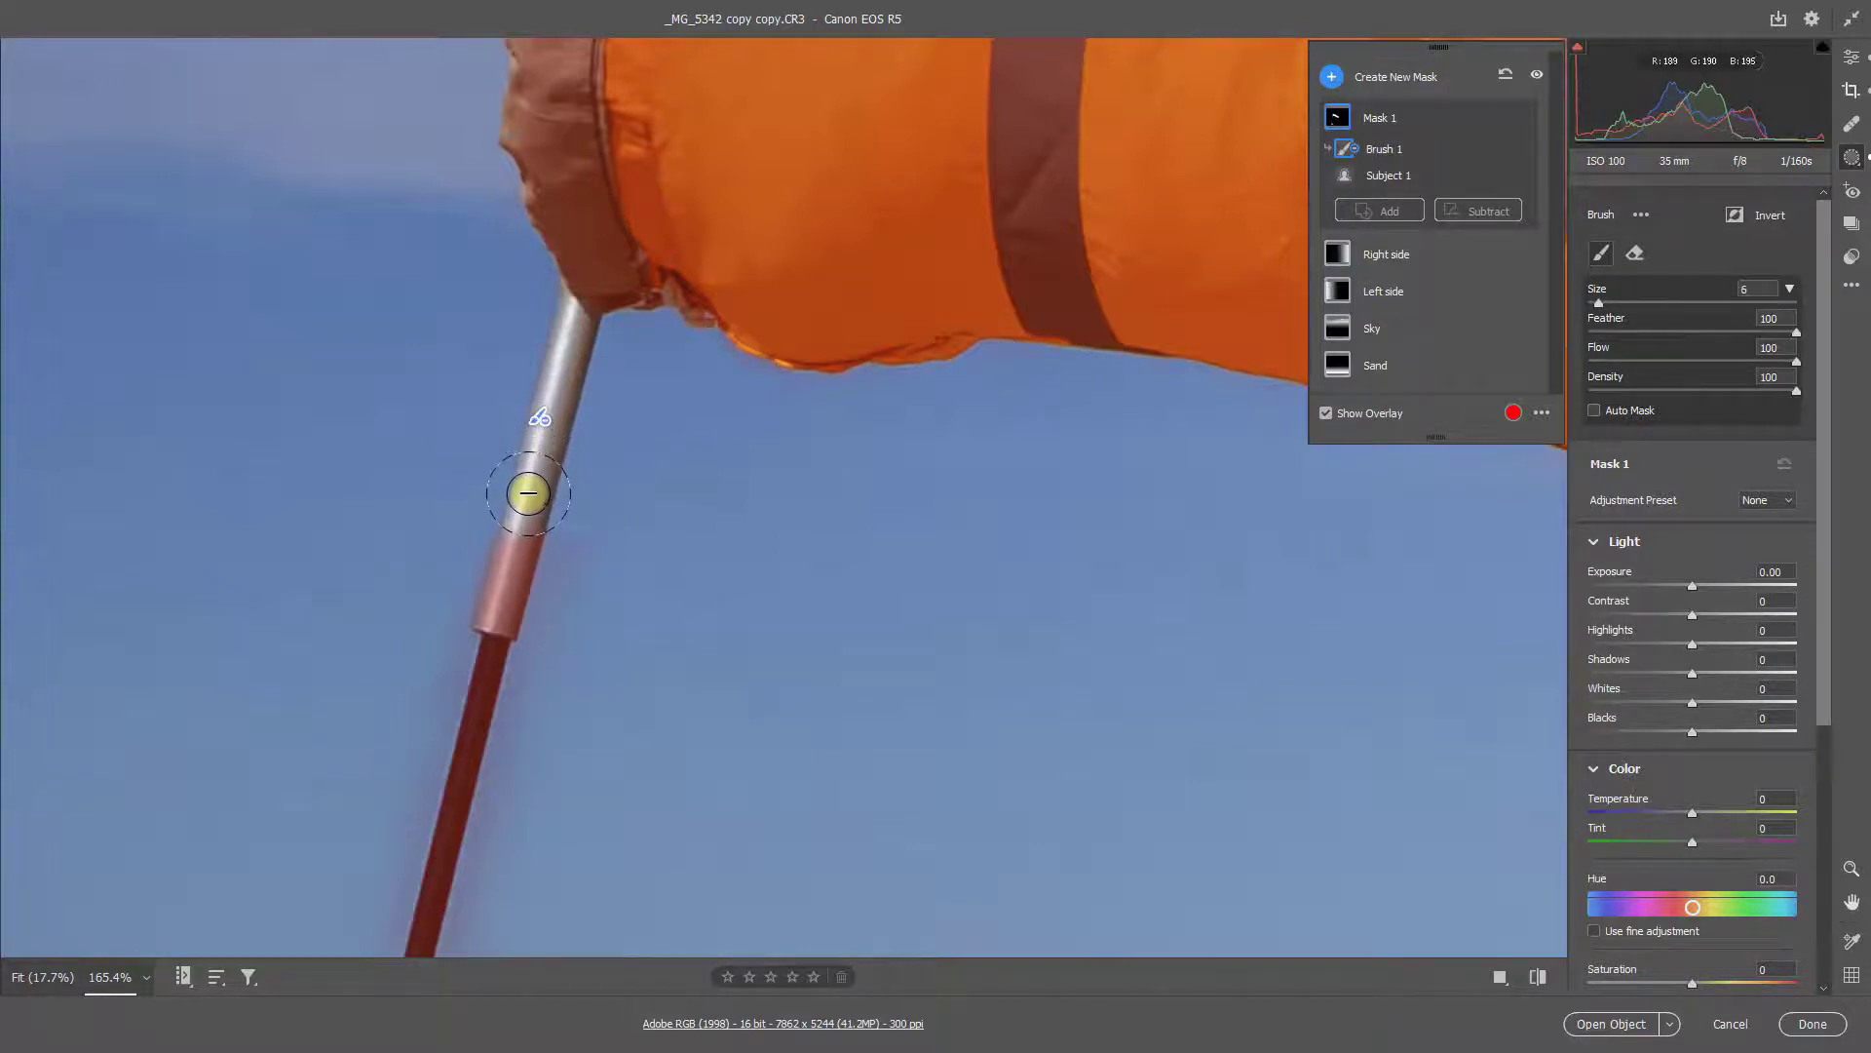
pyautogui.press(']')
pyautogui.press(']')
pyautogui.press(']')
pyautogui.press(']')
pyautogui.press(']')
pyautogui.press(']')
pyautogui.moveTo(493, 640)
pyautogui.mouseDown()
pyautogui.moveTo(533, 499)
pyautogui.moveTo(407, 822)
pyautogui.moveTo(430, 835)
pyautogui.moveTo(480, 650)
pyautogui.moveTo(424, 867)
pyautogui.moveTo(501, 675)
pyautogui.moveTo(564, 322)
pyautogui.moveTo(644, 71)
pyautogui.mouseUp()
pyautogui.moveTo(618, 272)
pyautogui.mouseDown()
pyautogui.moveTo(658, 212)
pyautogui.moveTo(555, 477)
pyautogui.moveTo(511, 715)
pyautogui.moveTo(576, 265)
pyautogui.moveTo(541, 568)
pyautogui.moveTo(560, 142)
pyautogui.moveTo(471, 586)
pyautogui.moveTo(639, 298)
pyautogui.moveTo(545, 814)
pyautogui.mouseUp()
pyautogui.scroll(-6, 539, 472)
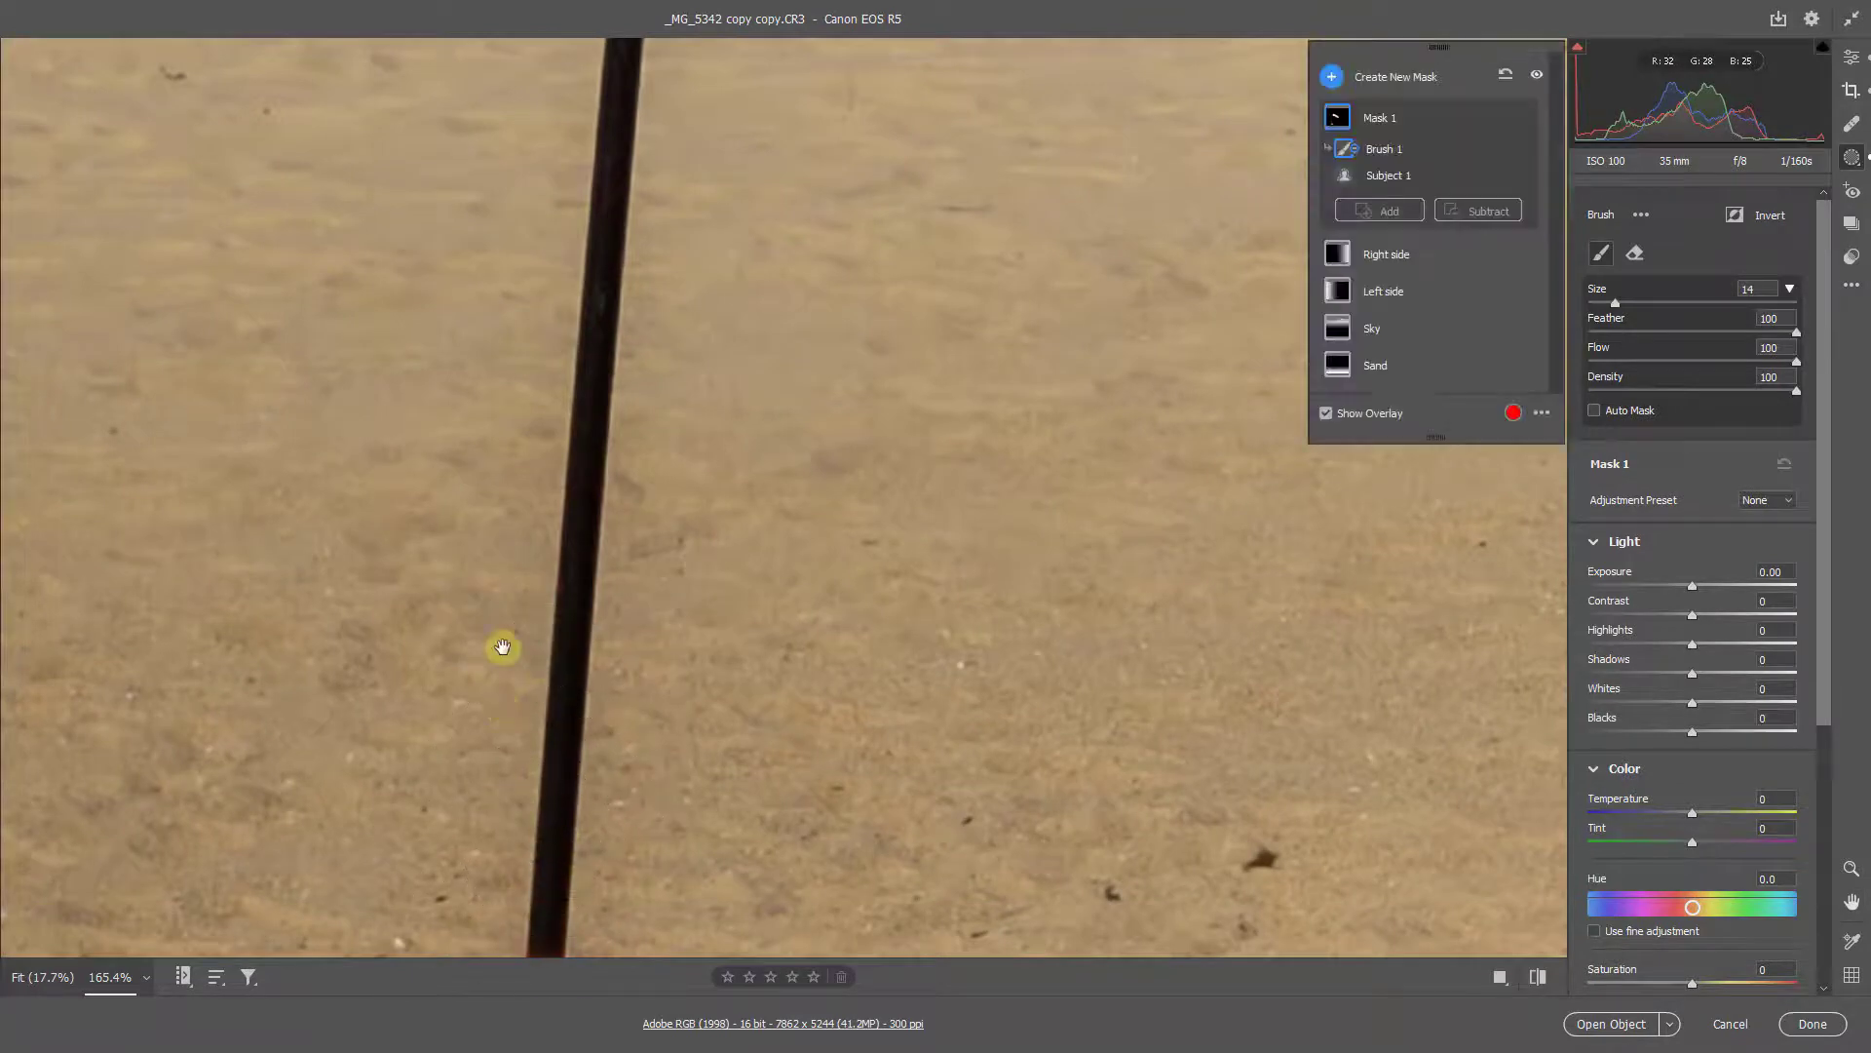
pyautogui.moveTo(501, 647)
pyautogui.mouseDown()
pyautogui.moveTo(516, 2)
pyautogui.moveTo(542, 125)
pyautogui.moveTo(510, 897)
pyautogui.moveTo(564, 593)
pyautogui.moveTo(301, 791)
pyautogui.mouseUp()
pyautogui.moveTo(404, 526)
pyautogui.mouseDown()
pyautogui.moveTo(498, 9)
pyautogui.moveTo(422, 326)
pyautogui.moveTo(1031, 377)
pyautogui.moveTo(727, 623)
pyautogui.moveTo(468, 731)
pyautogui.mouseUp()
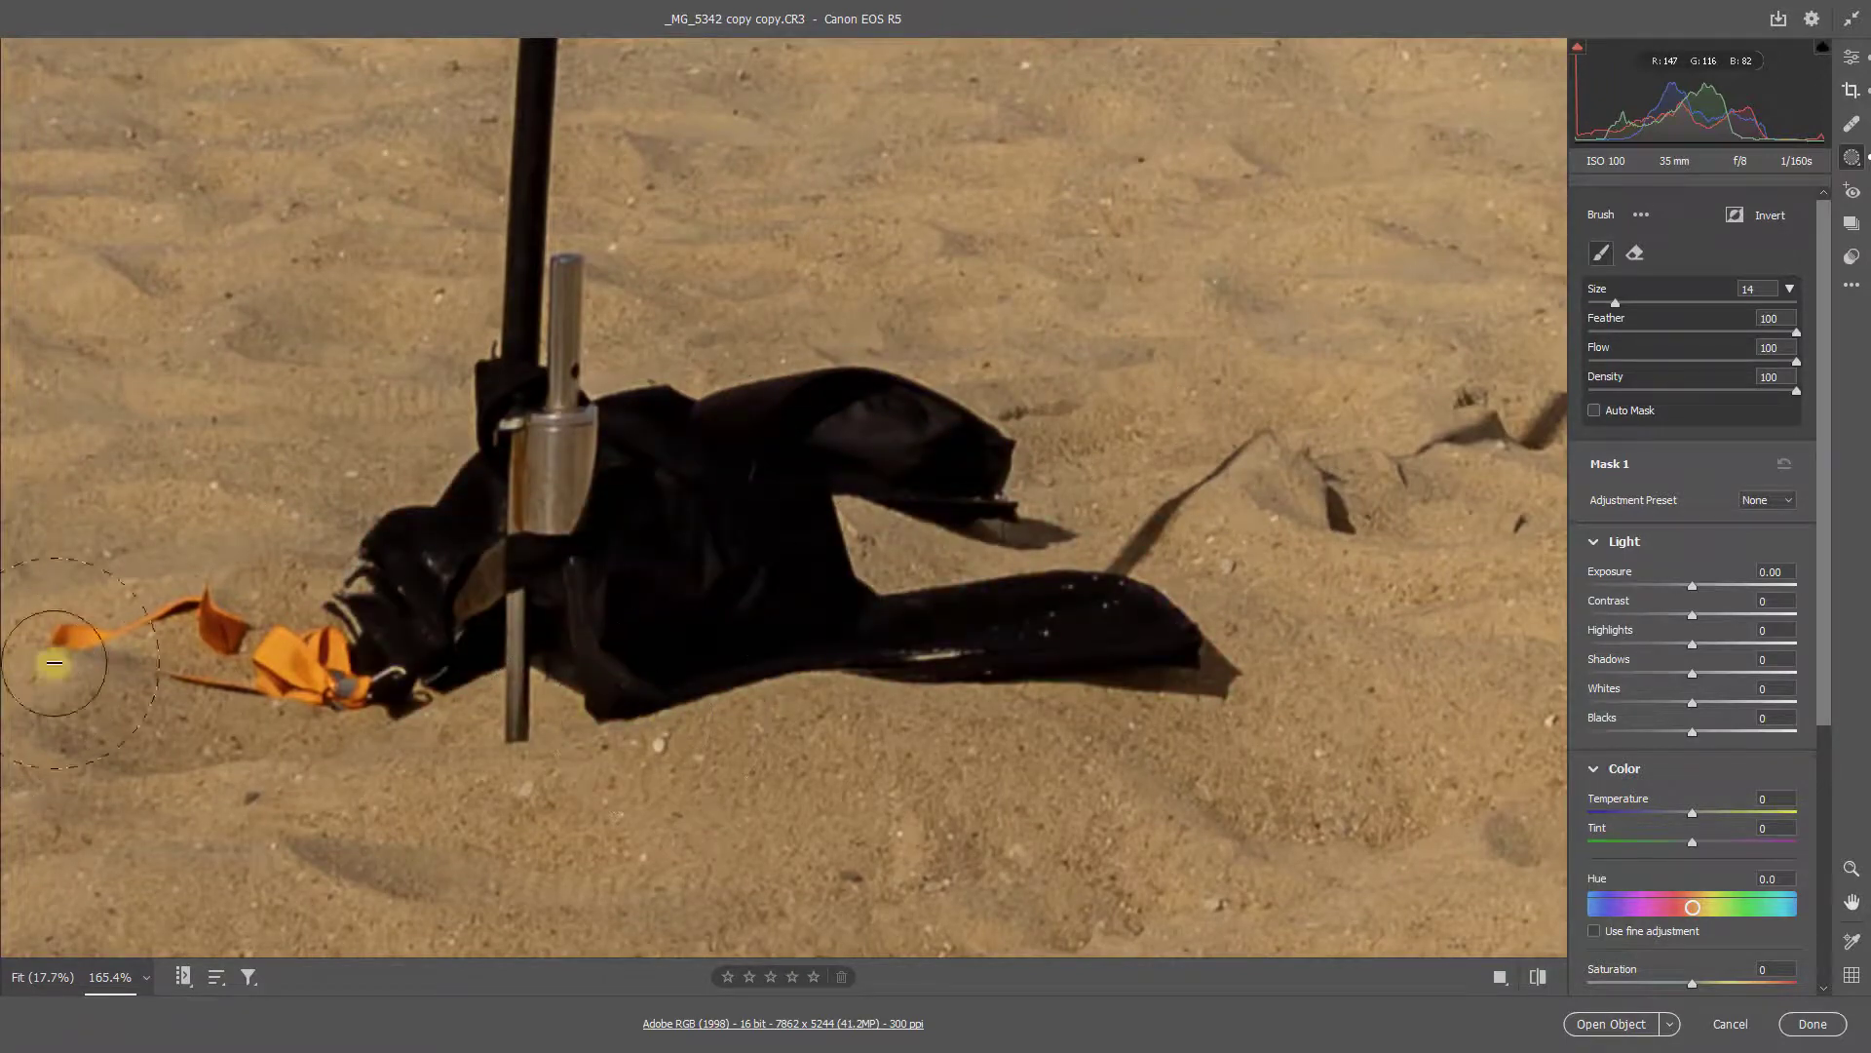
pyautogui.hotkey('ctrl', '0')
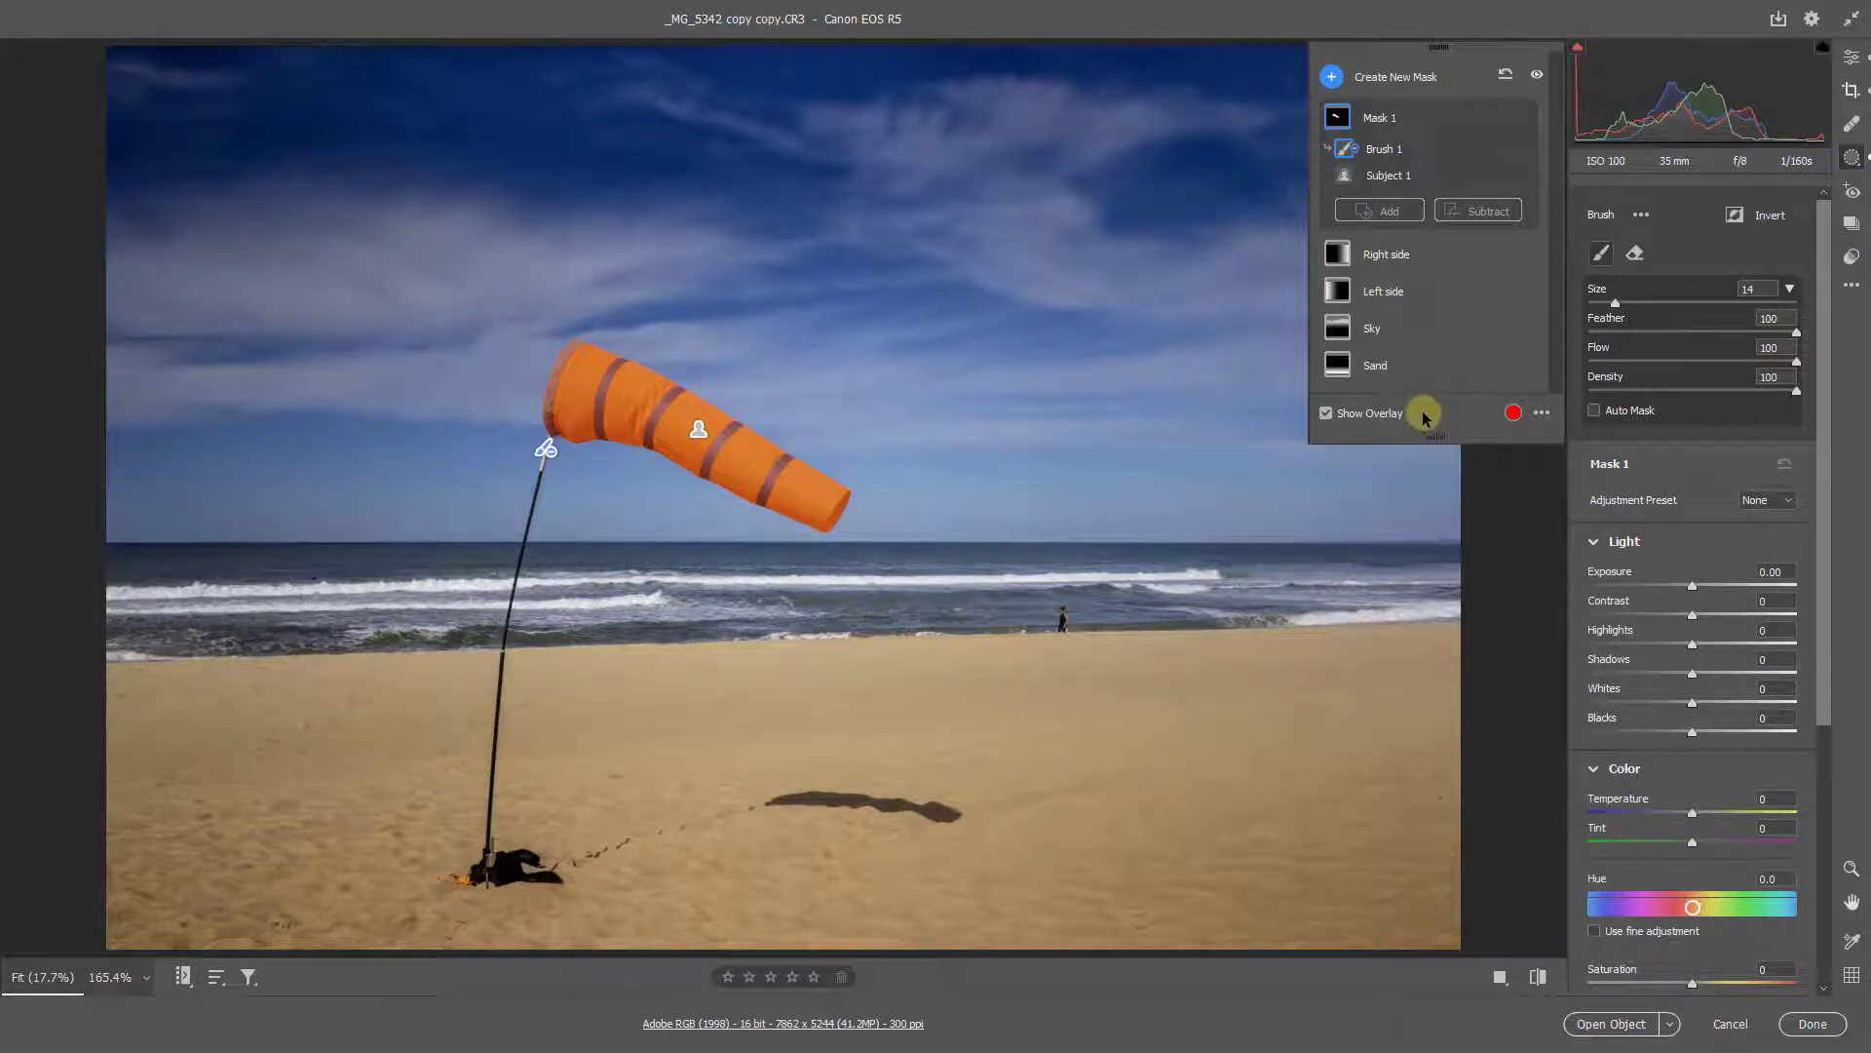
# Hide the overlay and set the windsock mask's exposure to -0.80 and saturation to +44, then return to the general edit settings
pyautogui.click(1327, 414)
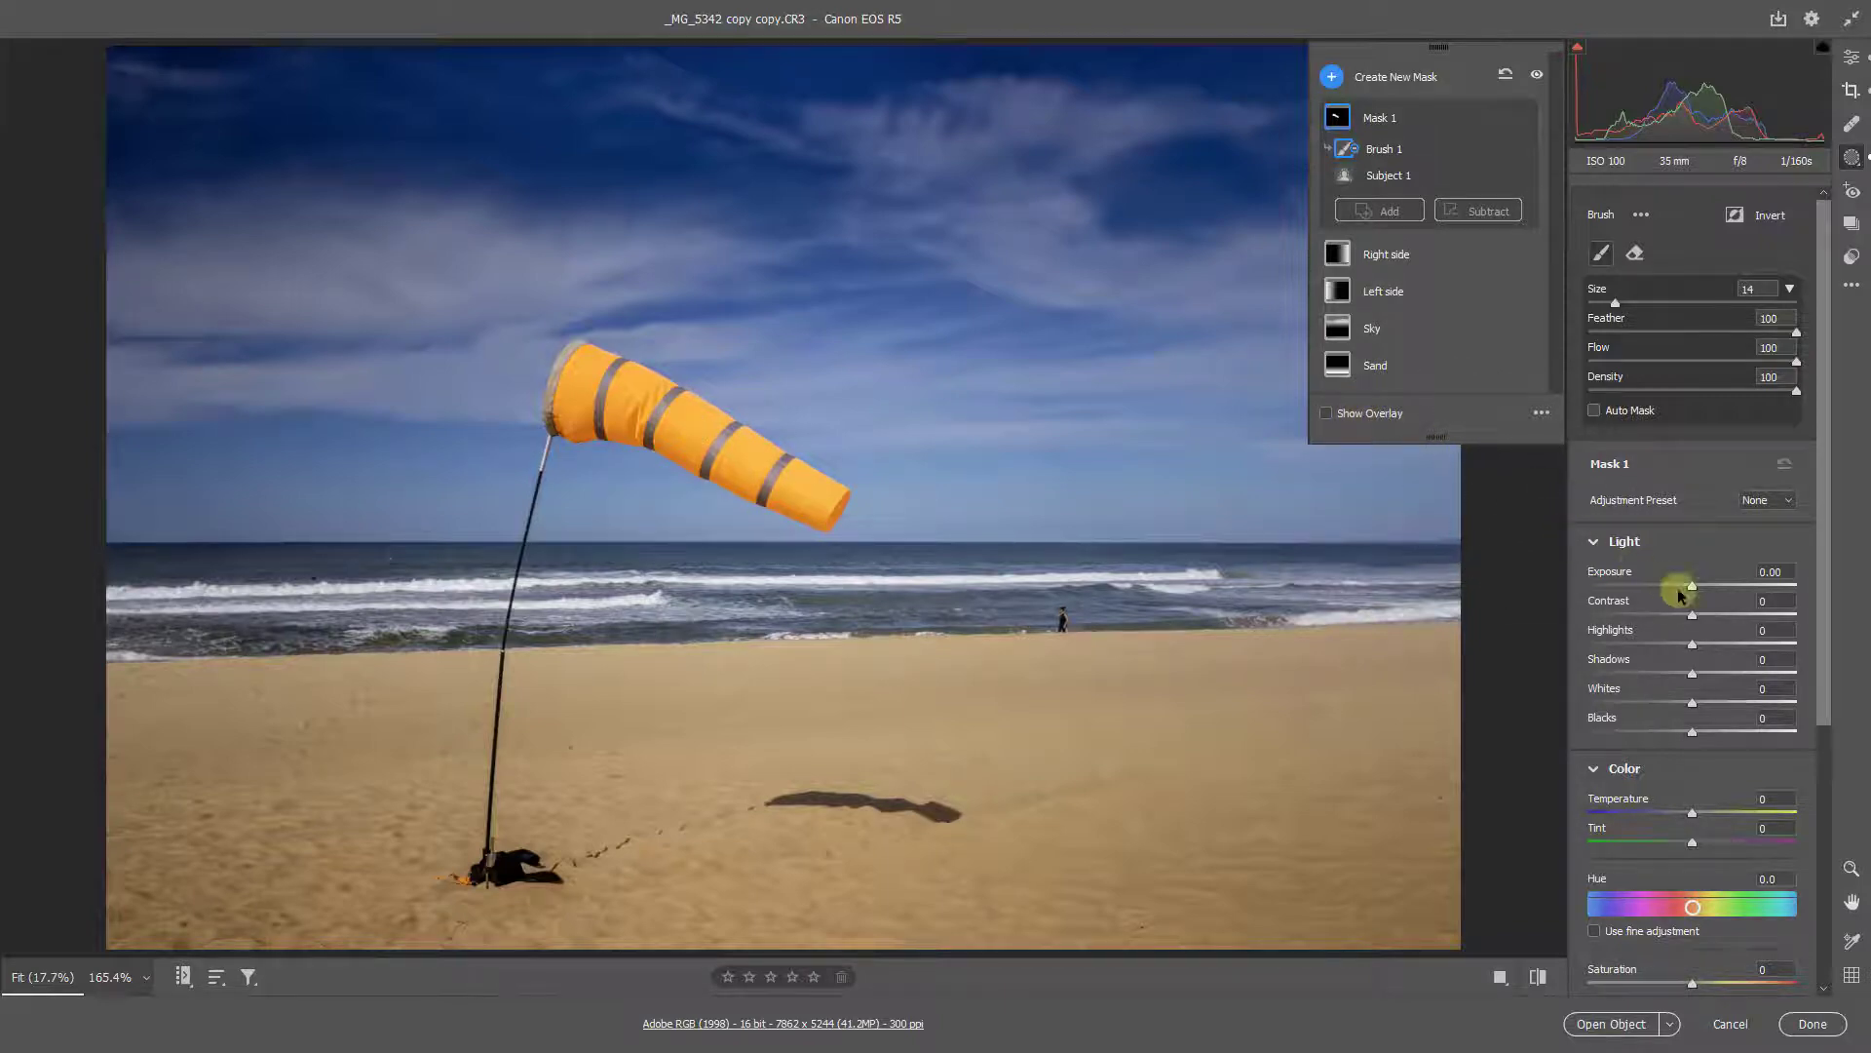
pyautogui.moveTo(1681, 596); pyautogui.dragTo(1676, 589)
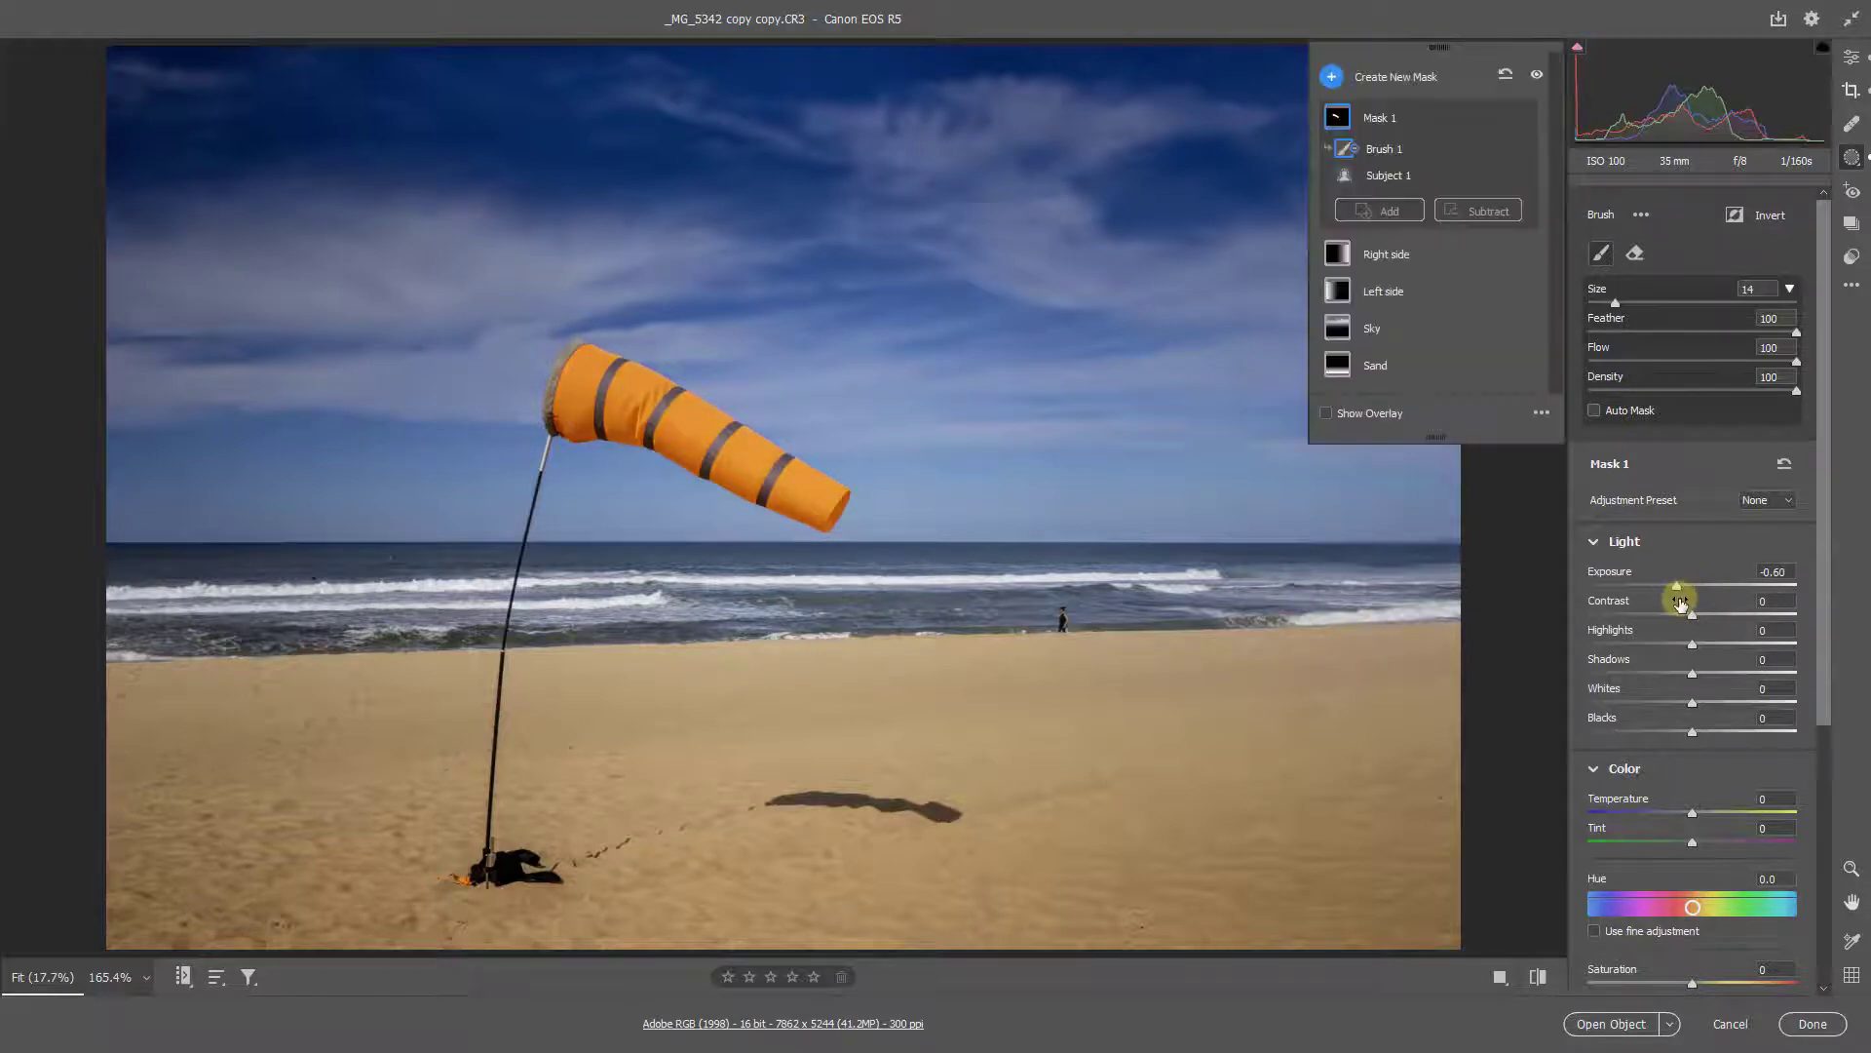
pyautogui.click(1736, 982)
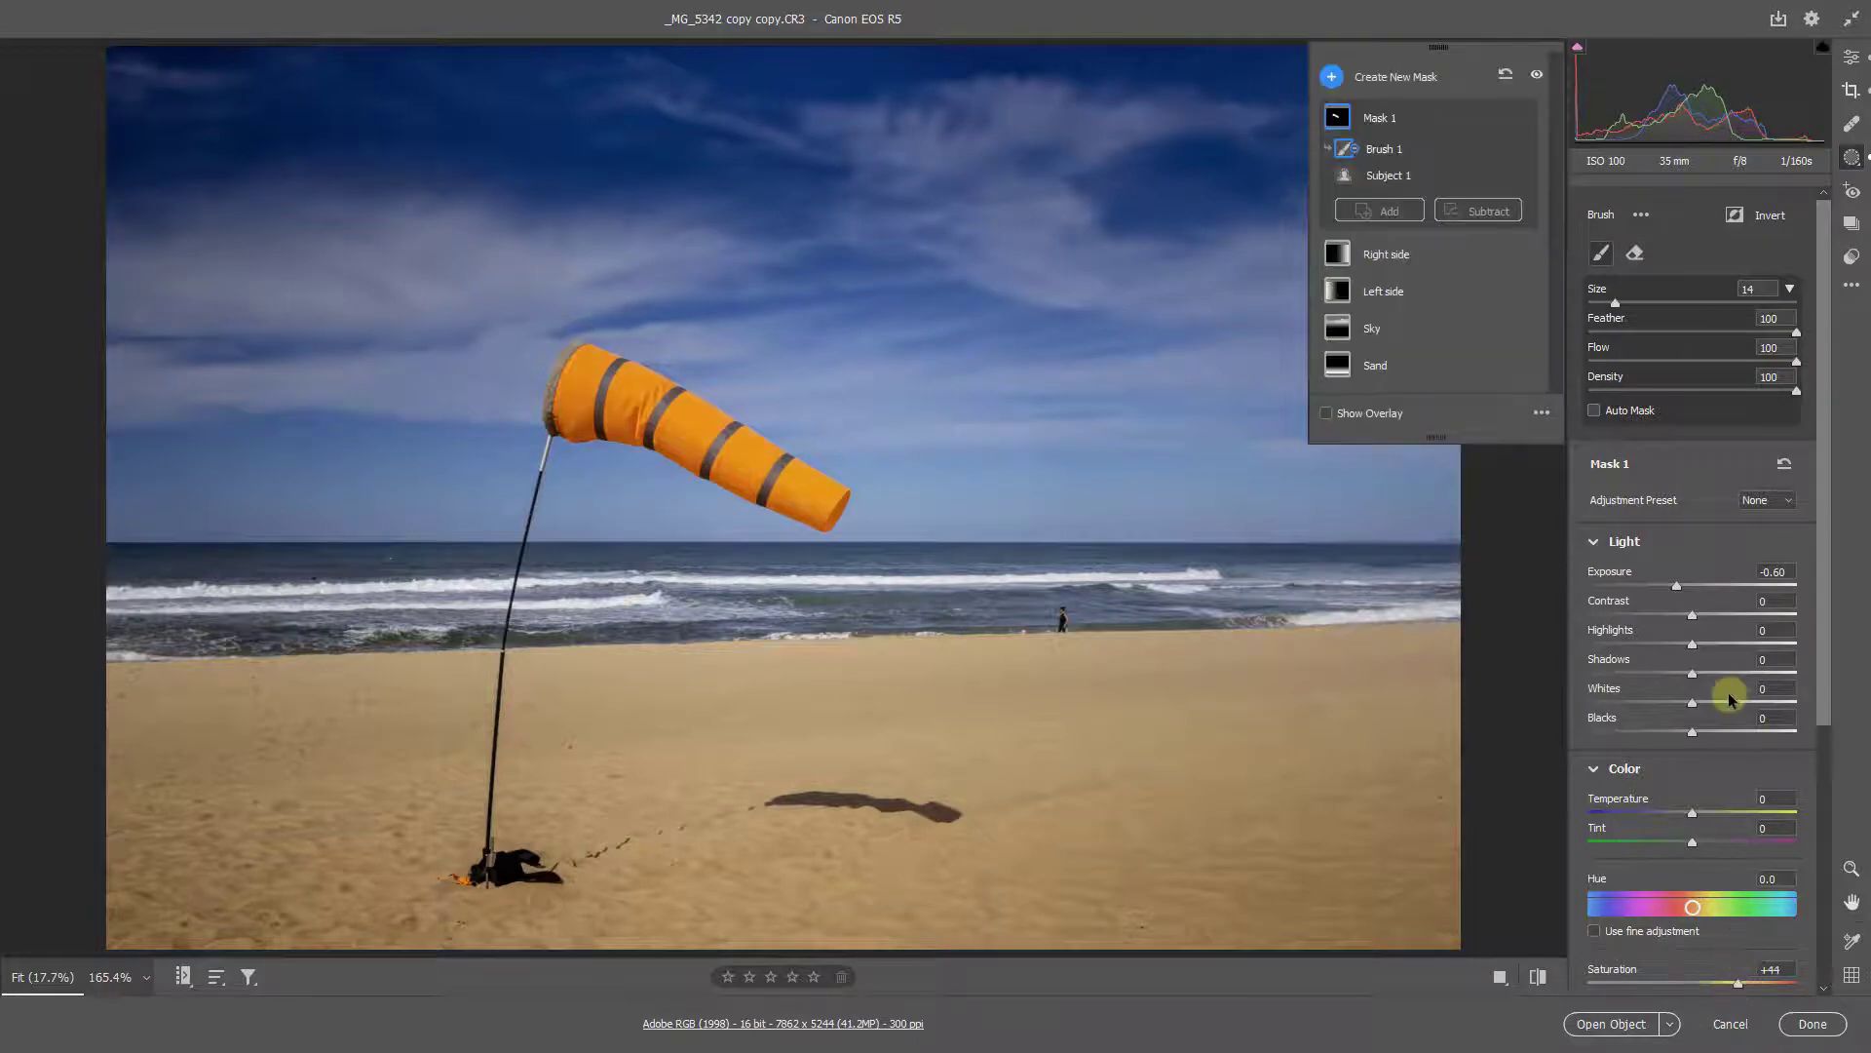
pyautogui.moveTo(1676, 585); pyautogui.dragTo(1671, 589)
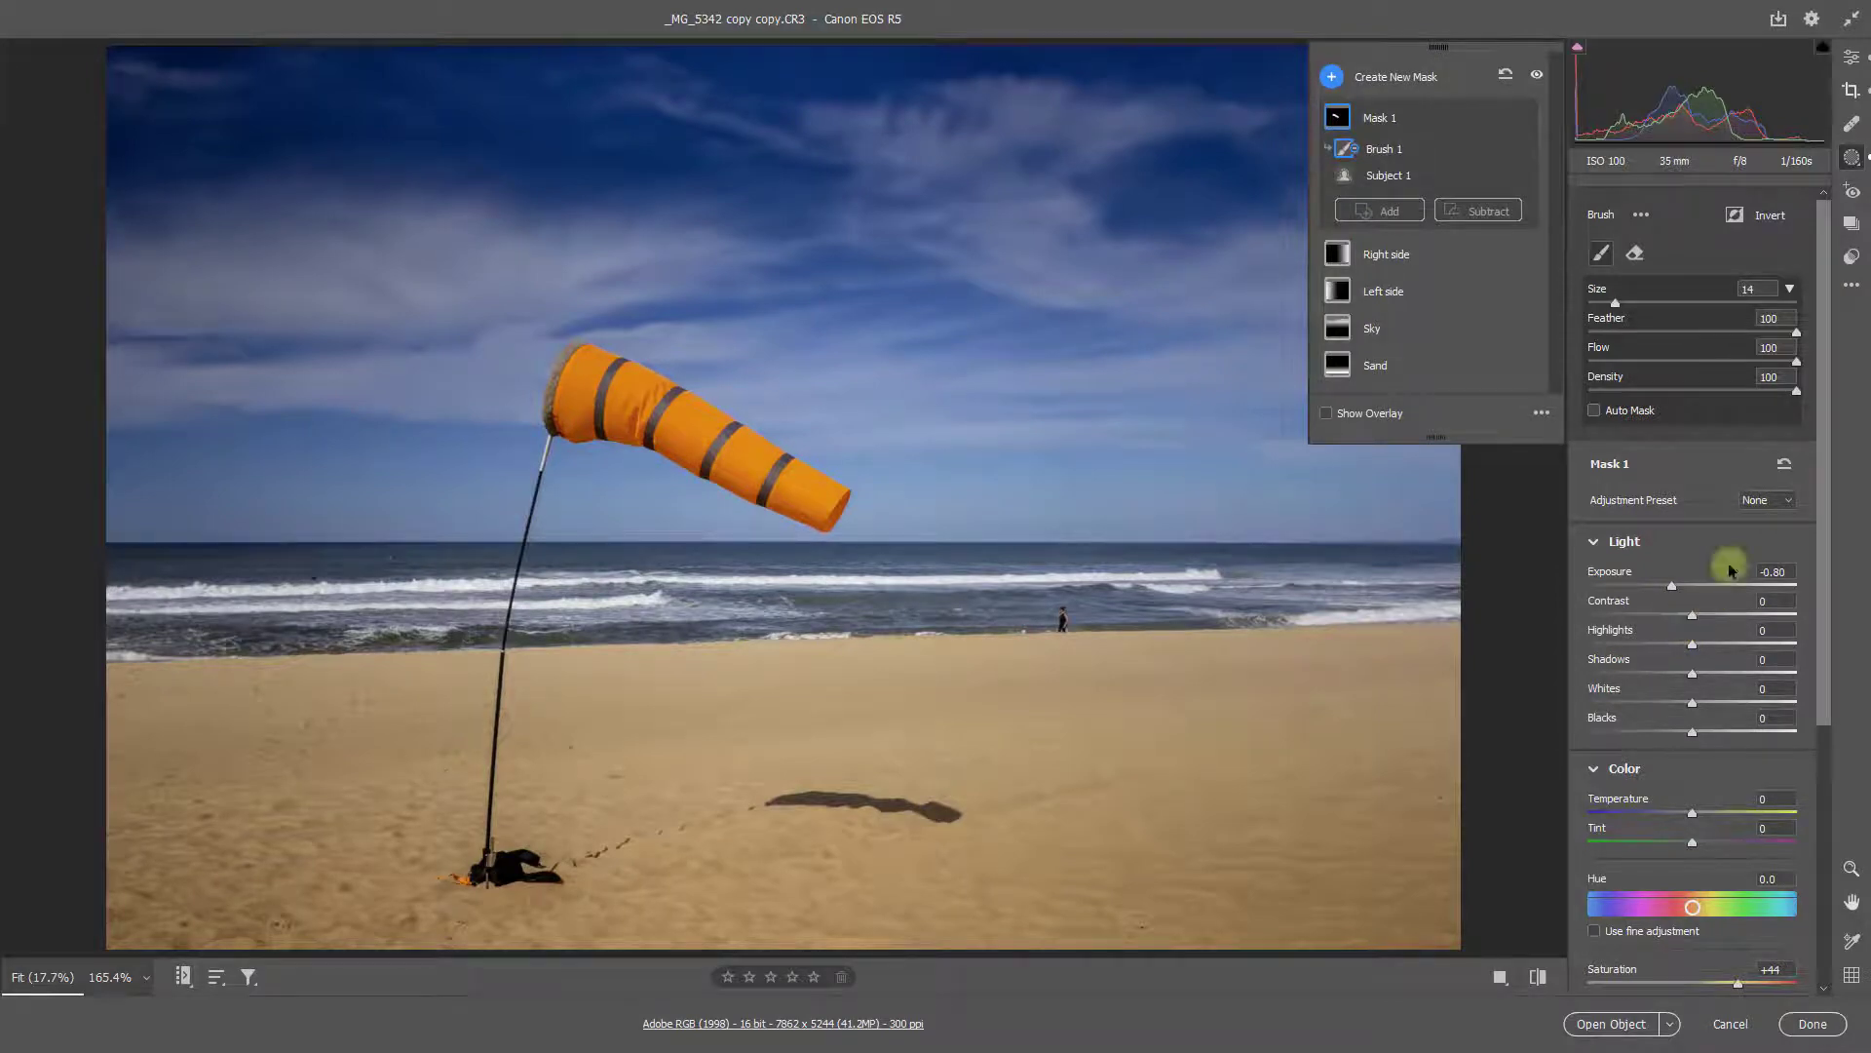
pyautogui.moveTo(1804, 113)
pyautogui.click(1852, 57)
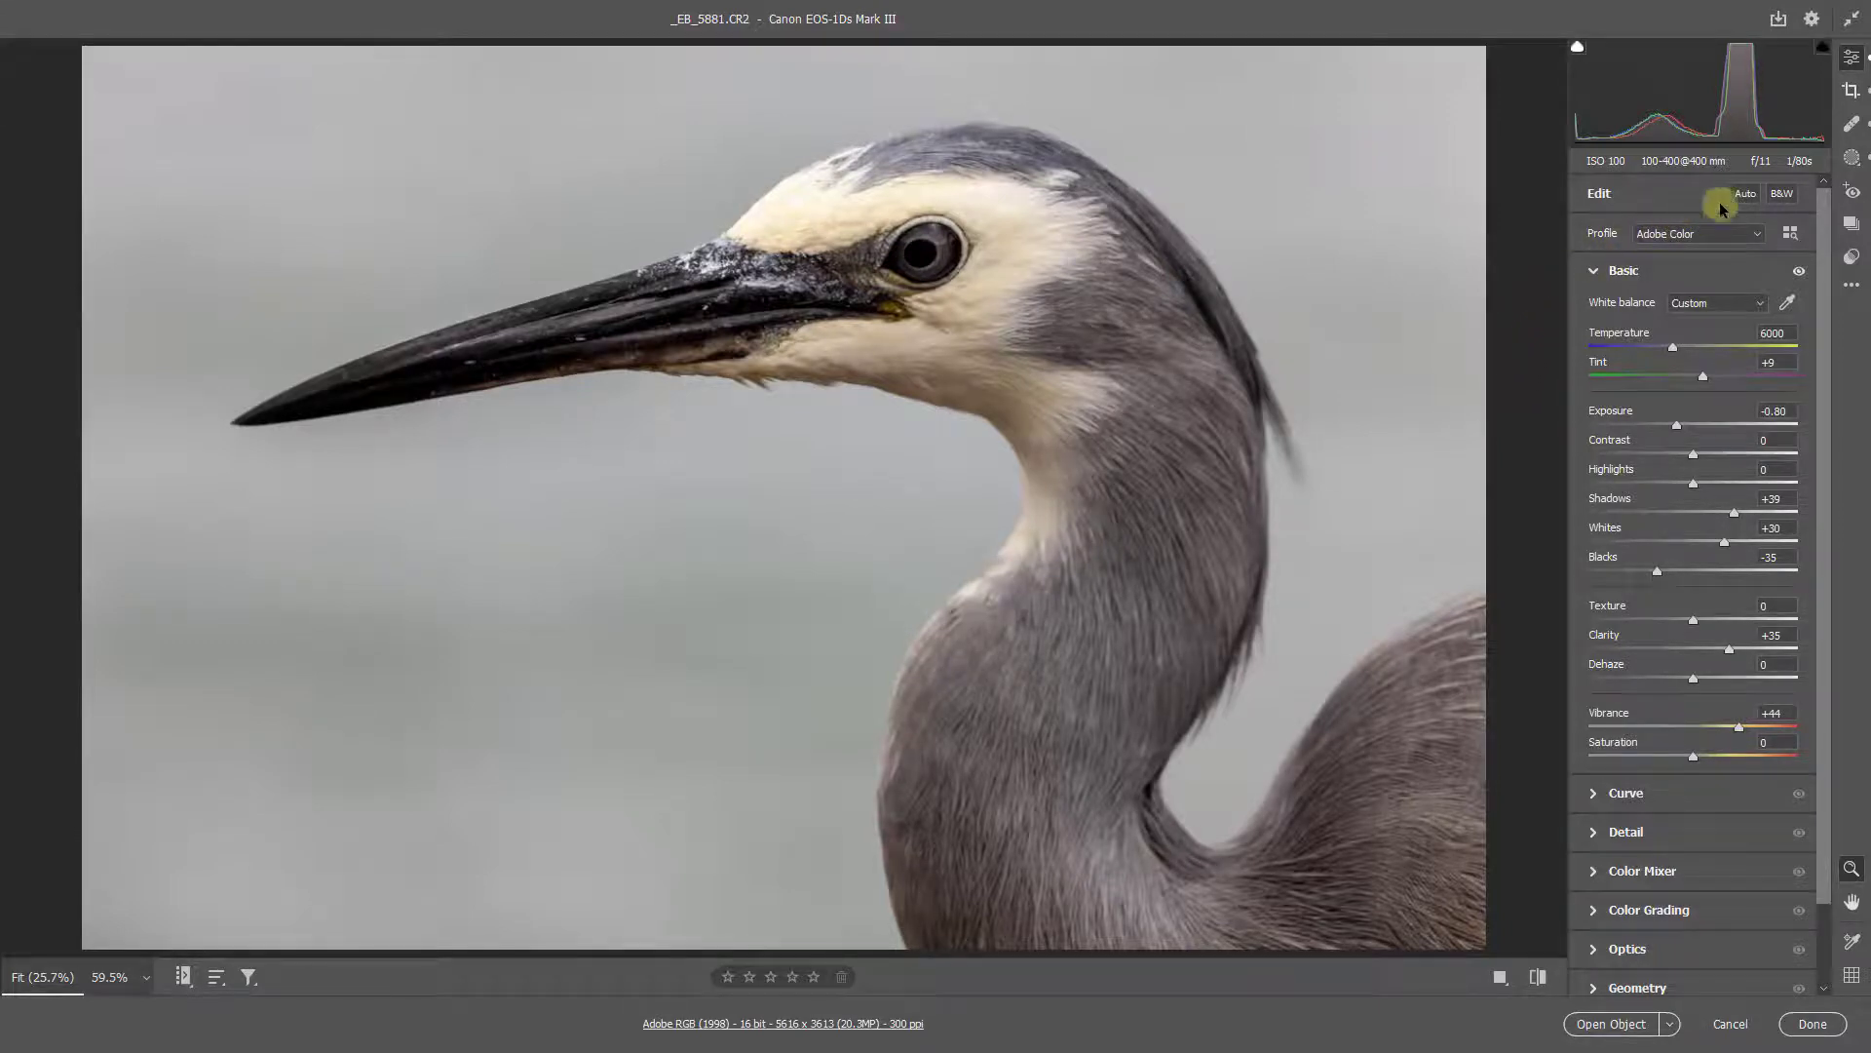
# Open masking on the heron photo, turn on the Head mask and inspect its brush component and settings
pyautogui.click(1853, 159)
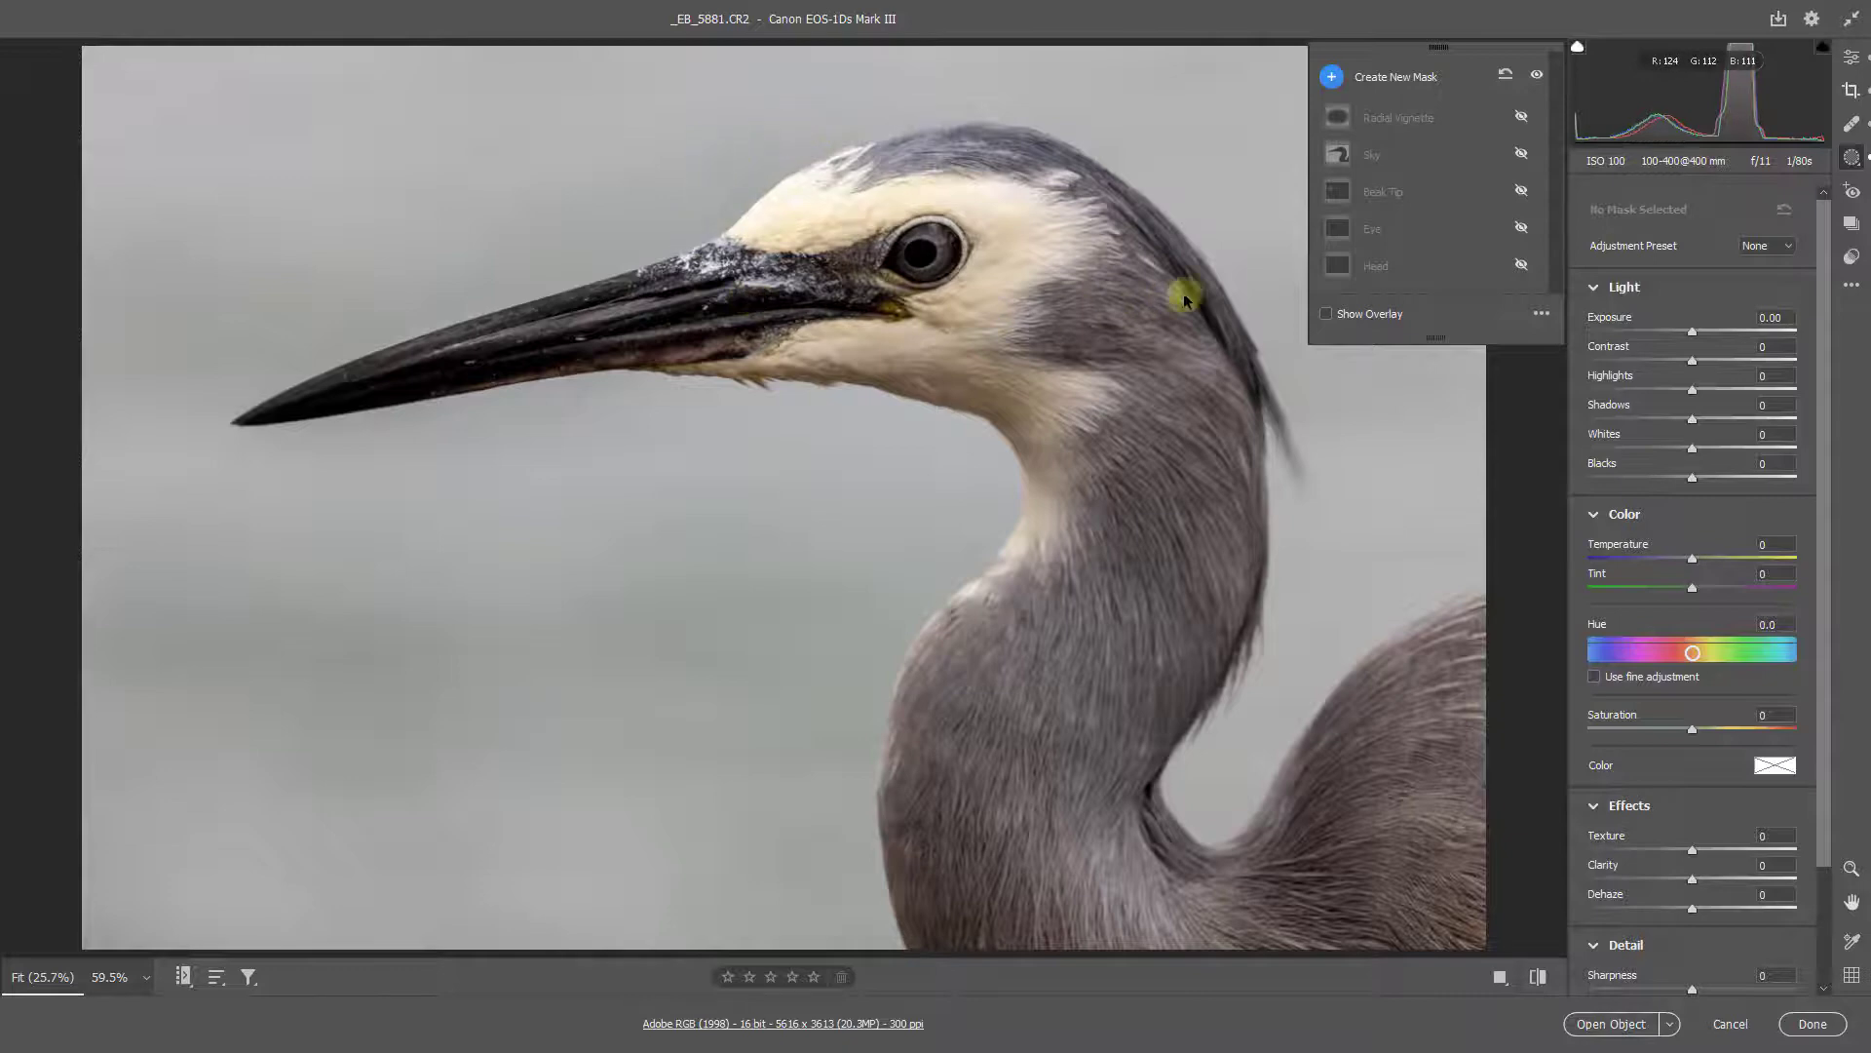
pyautogui.click(1523, 266)
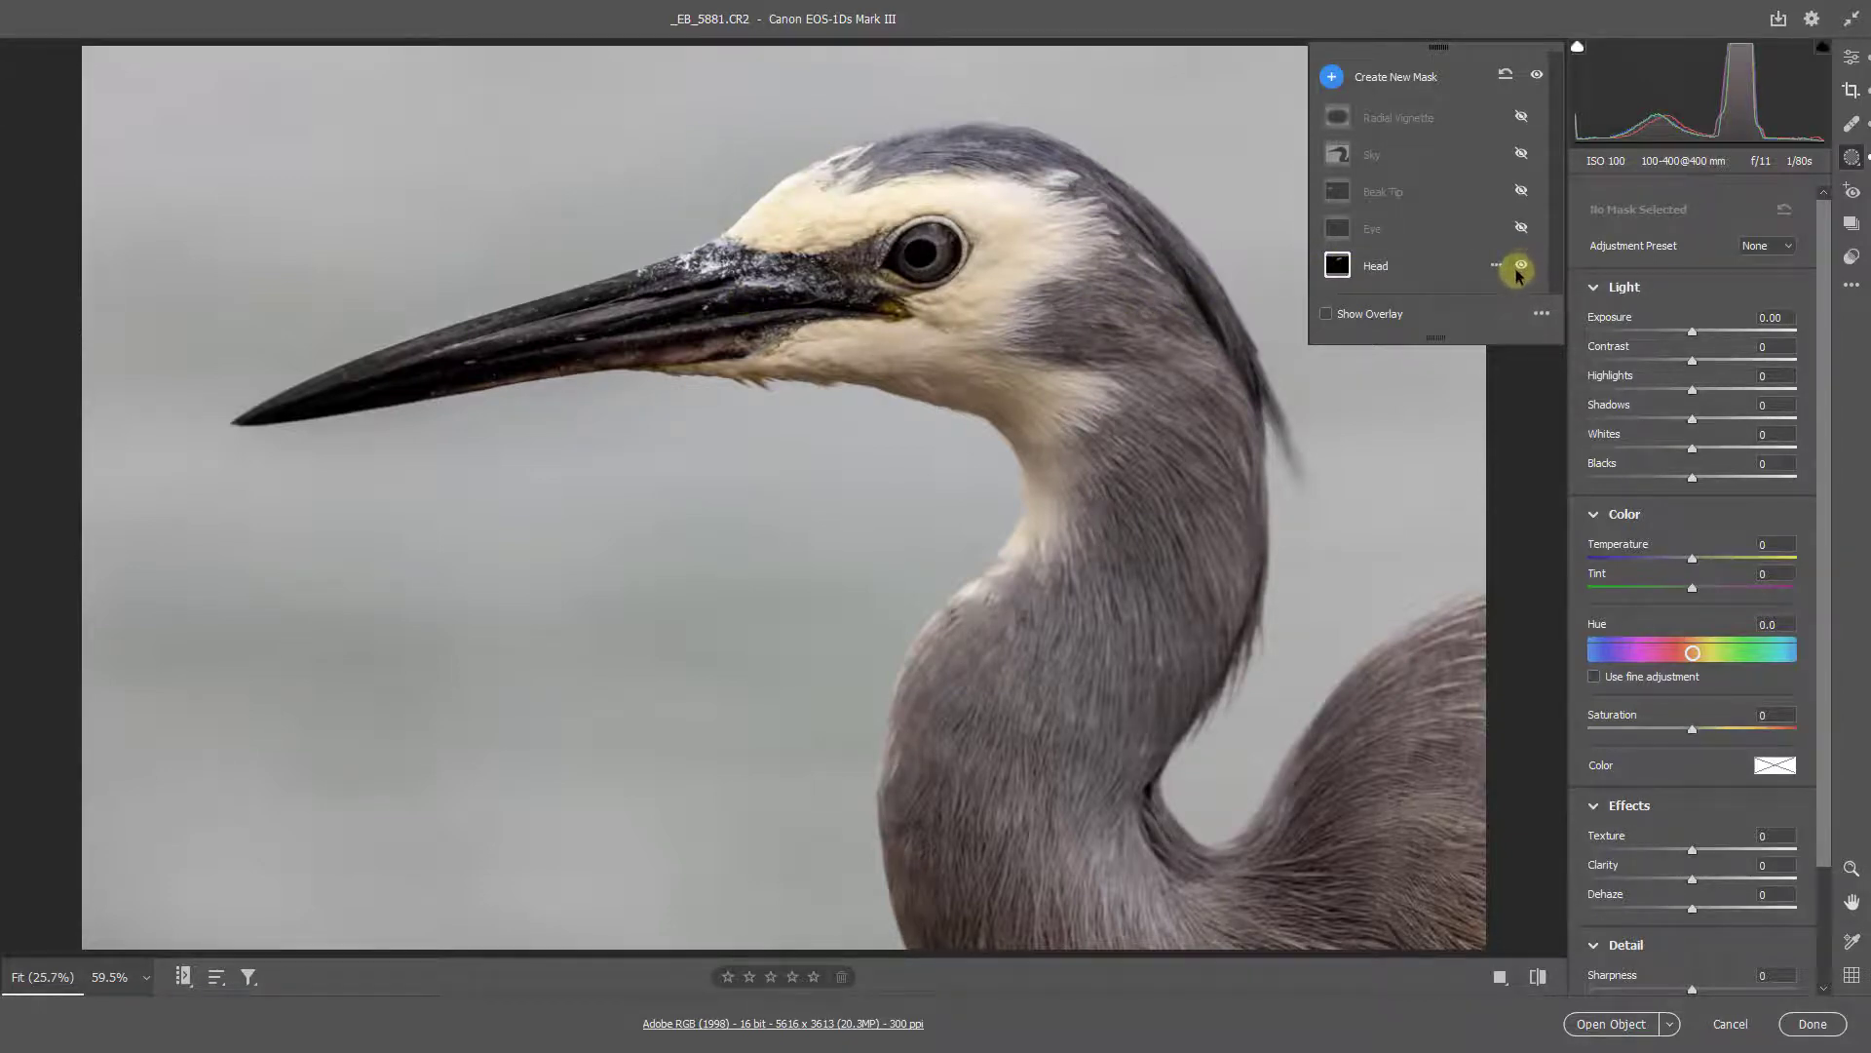
pyautogui.moveTo(1338, 269)
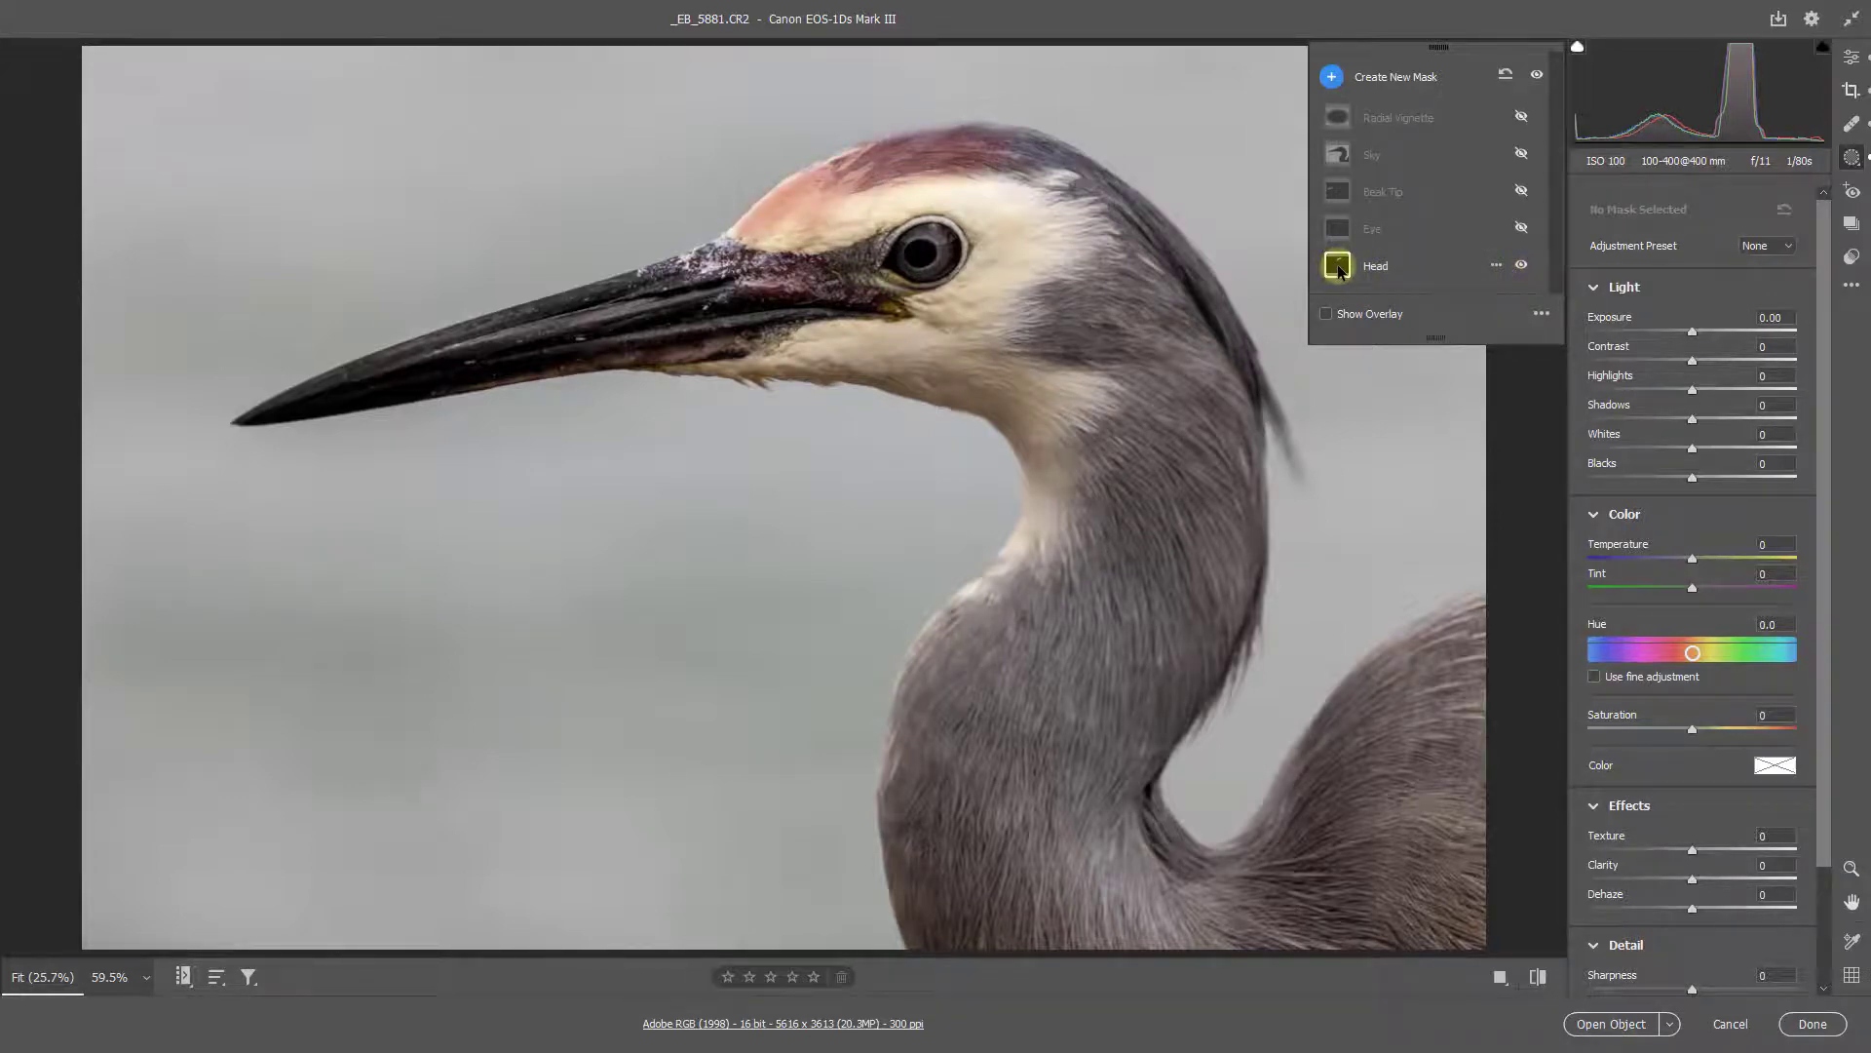
pyautogui.click(1339, 268)
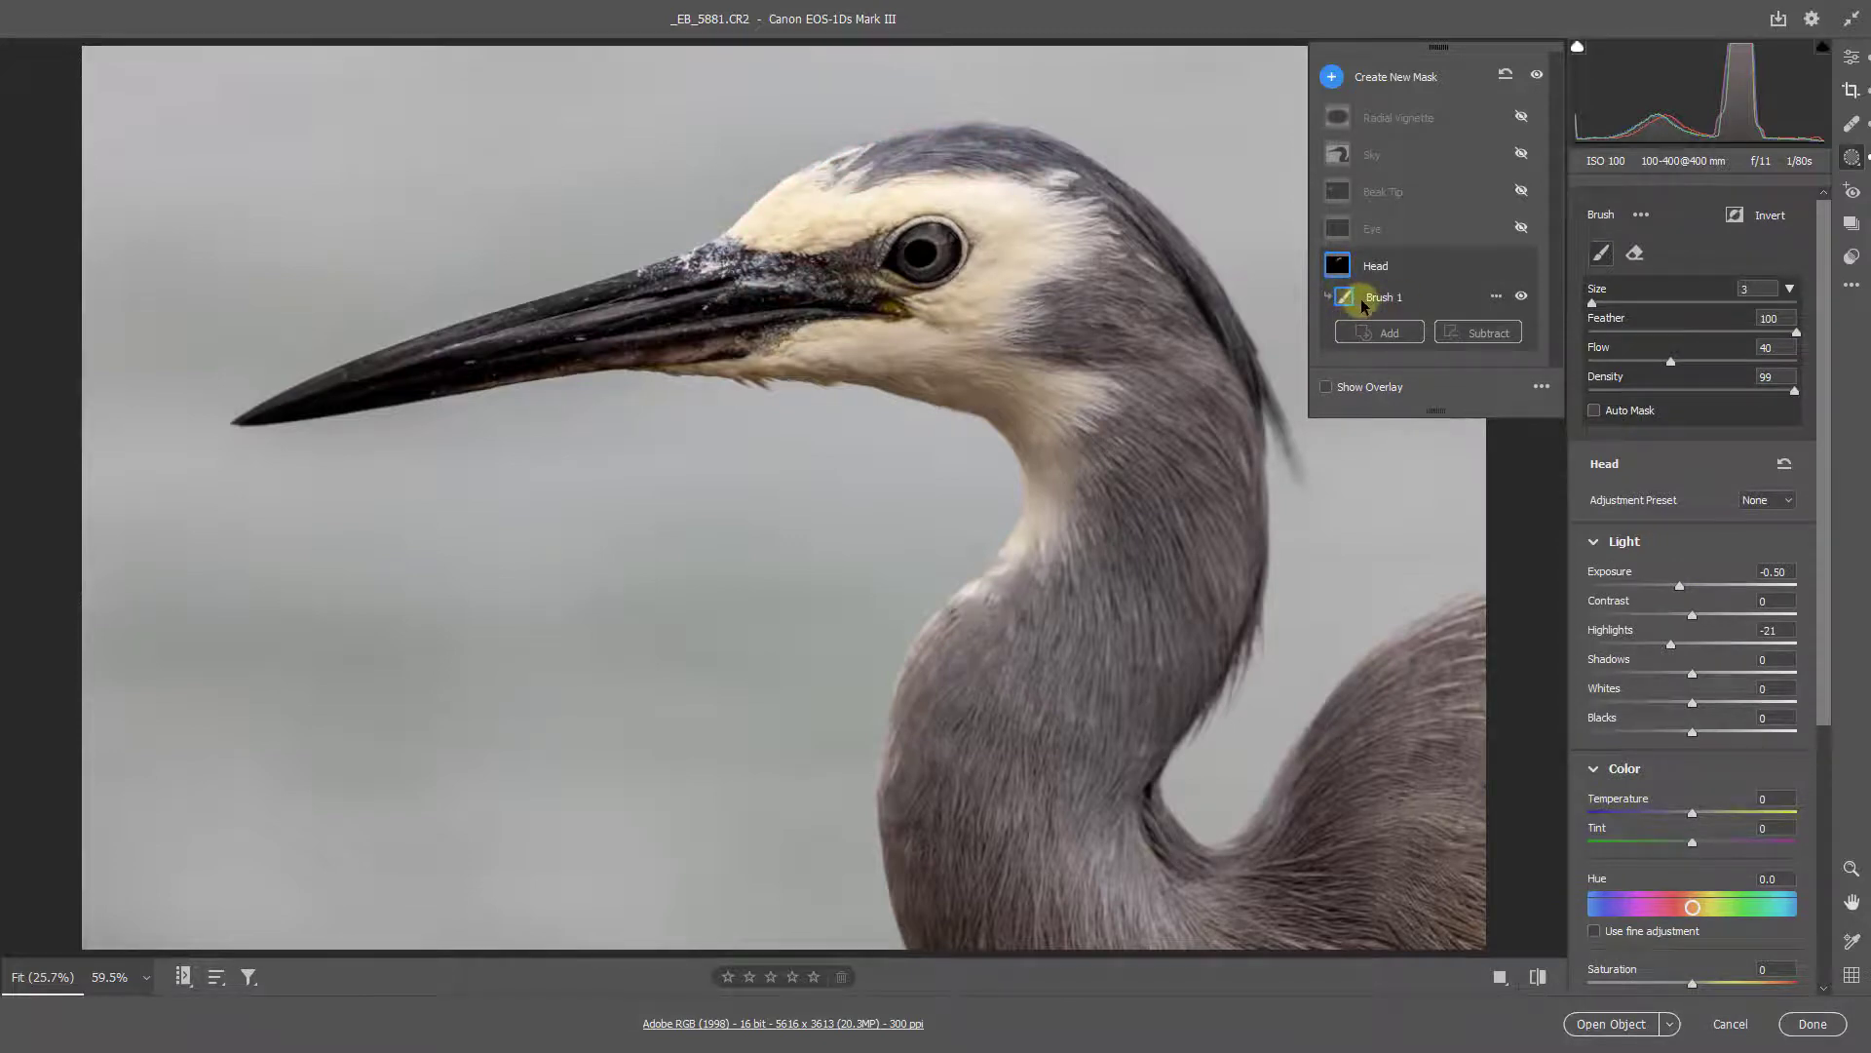
pyautogui.moveTo(1343, 298)
# Turn on the Eye mask, compare the eye with and without it, and select the mask to view its settings
pyautogui.click(1522, 228)
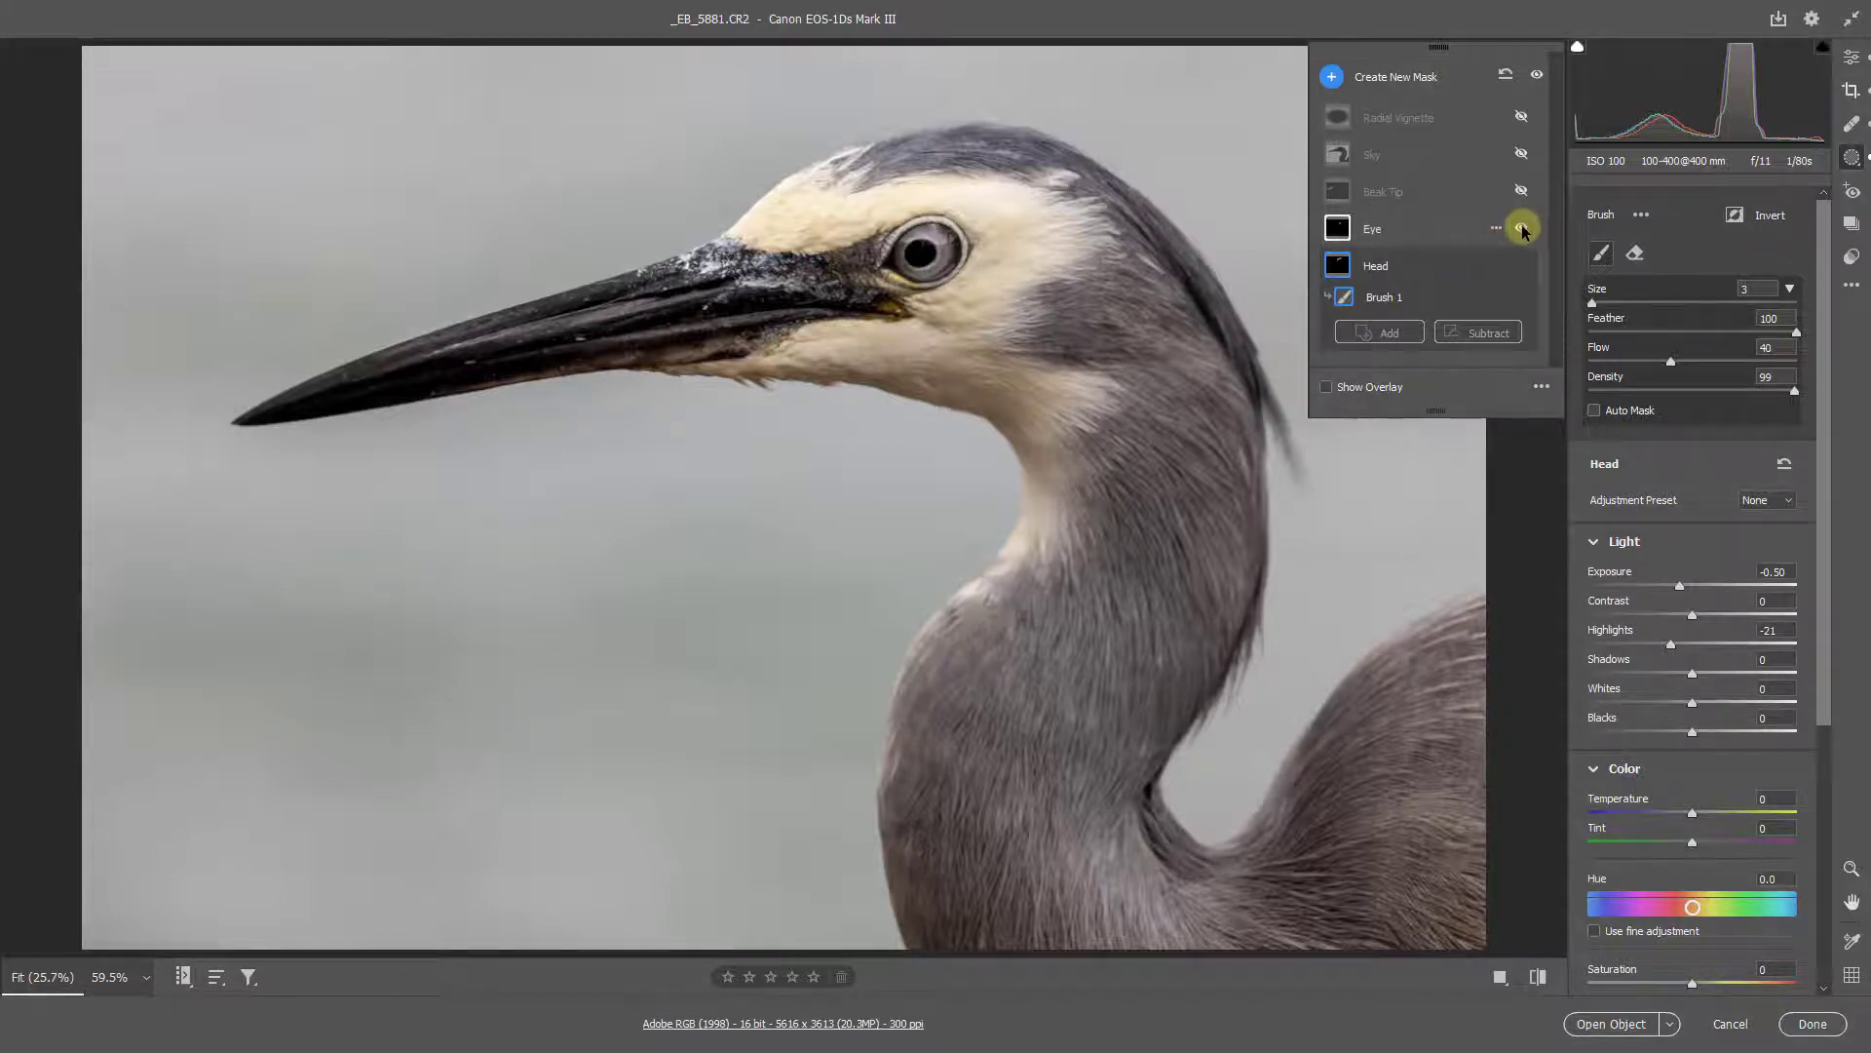
pyautogui.click(1522, 228)
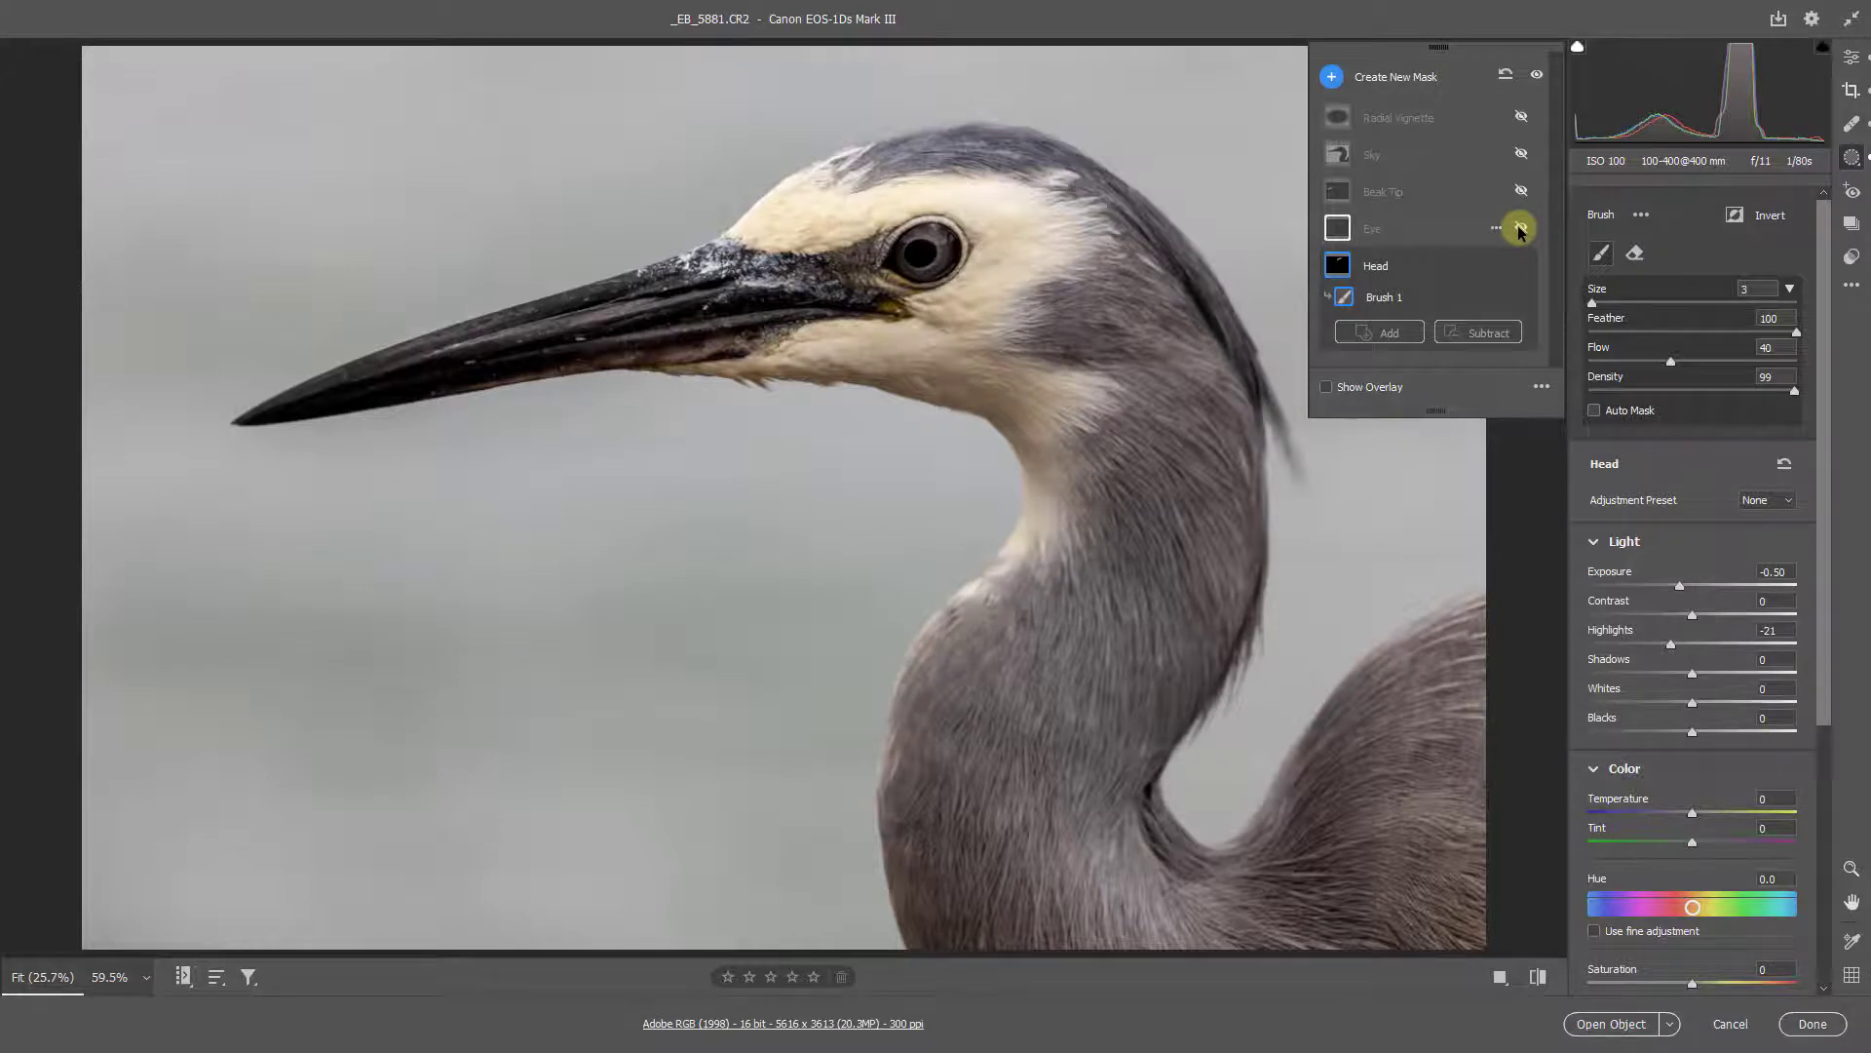
pyautogui.click(1522, 228)
pyautogui.moveTo(1338, 231)
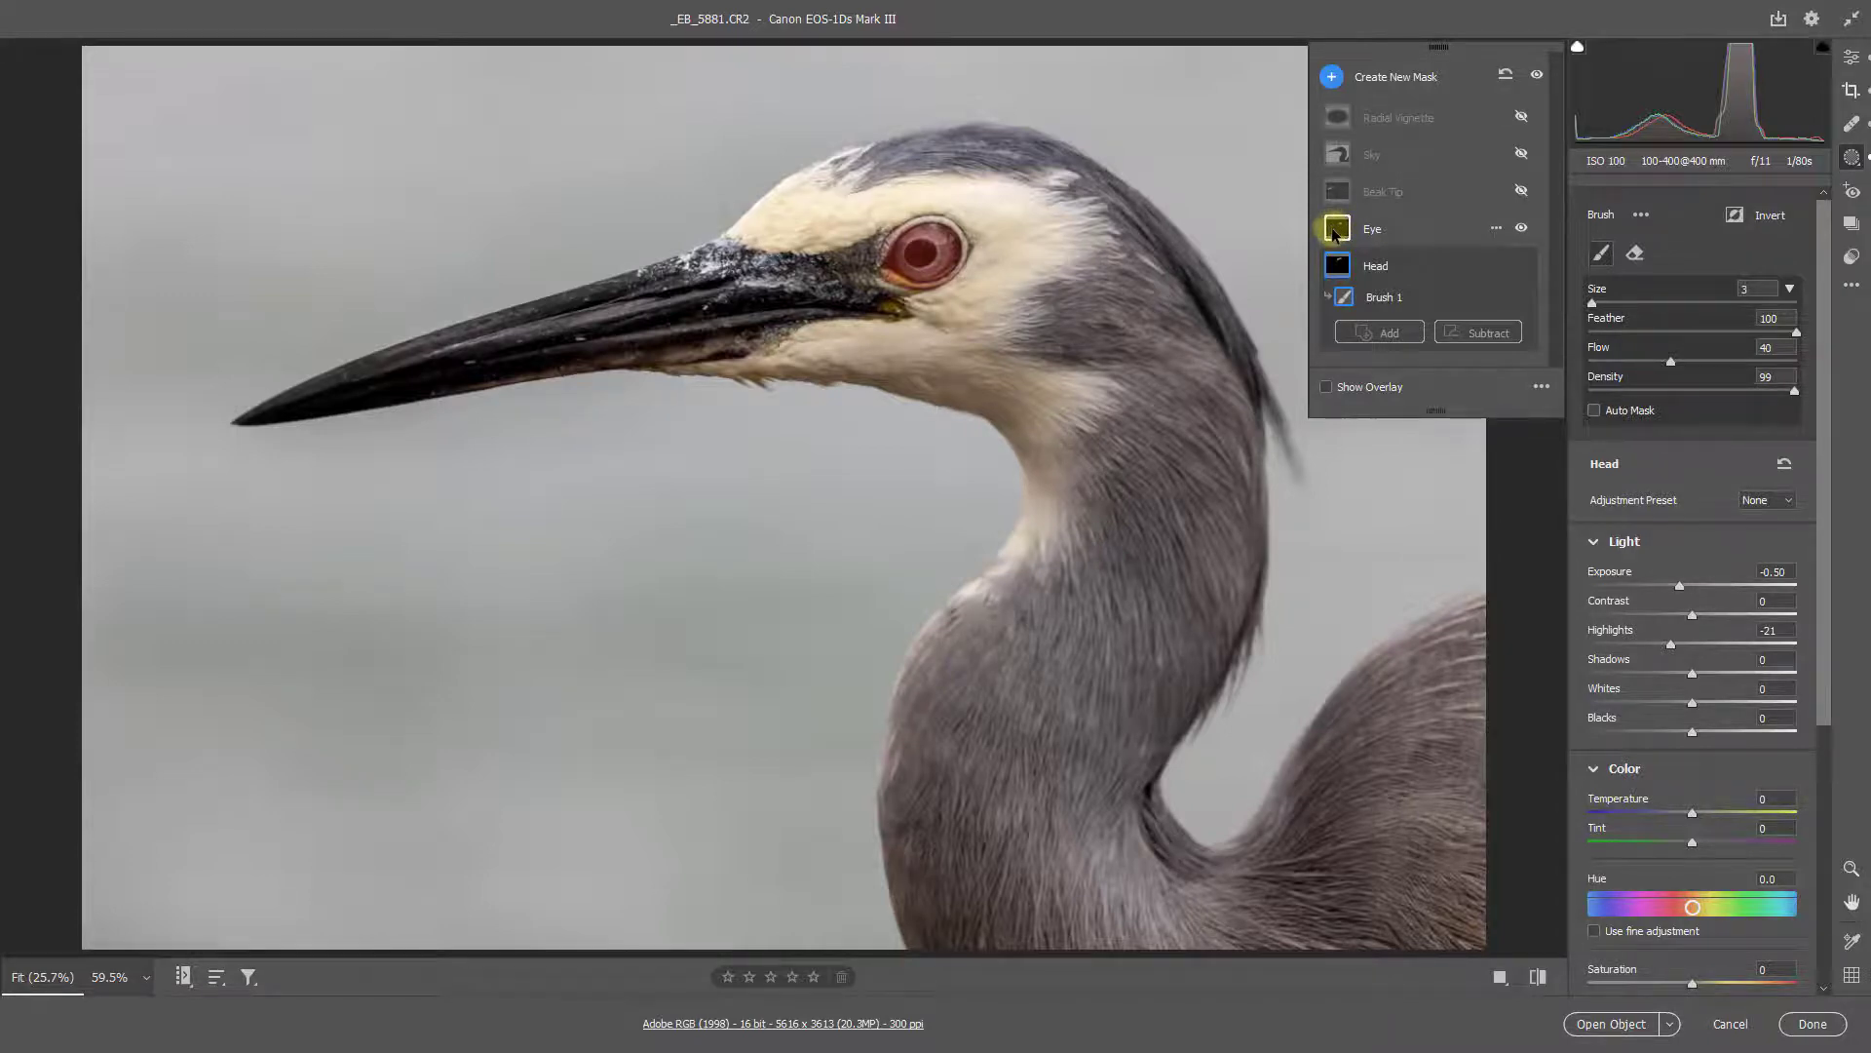
pyautogui.click(1338, 232)
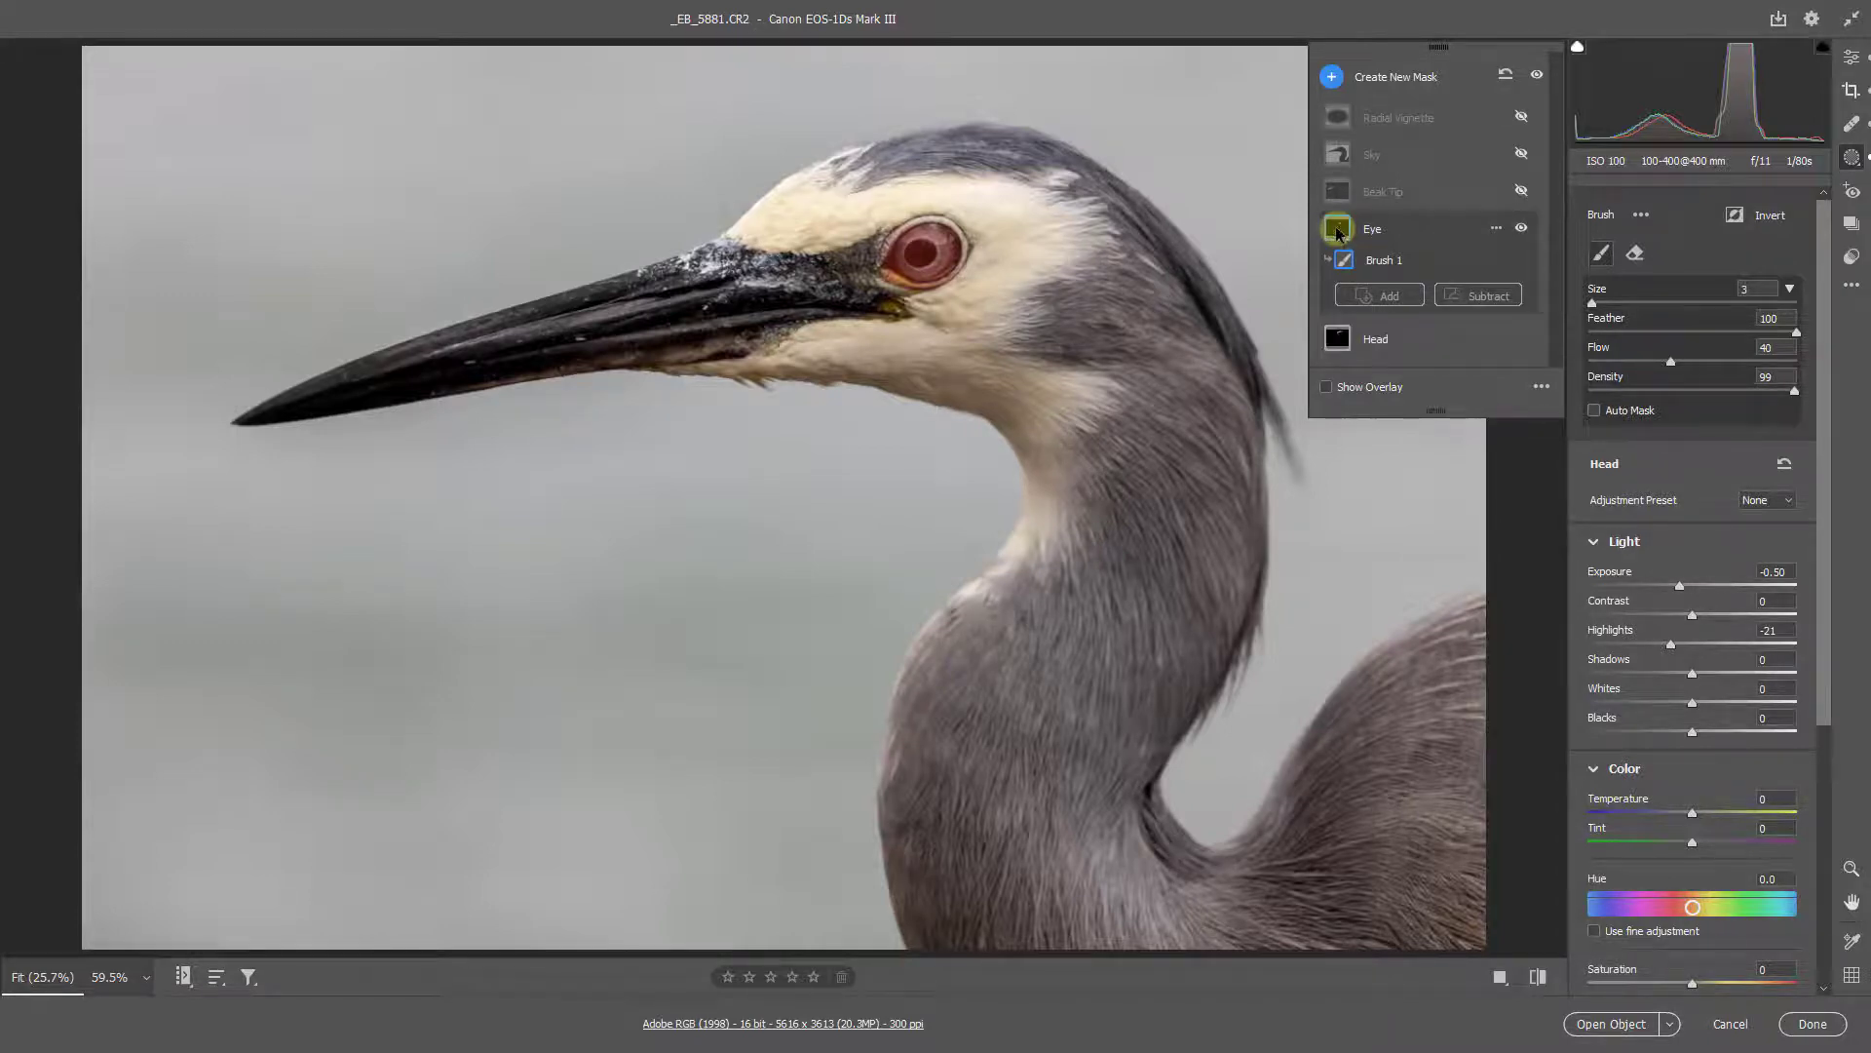
pyautogui.click(1384, 261)
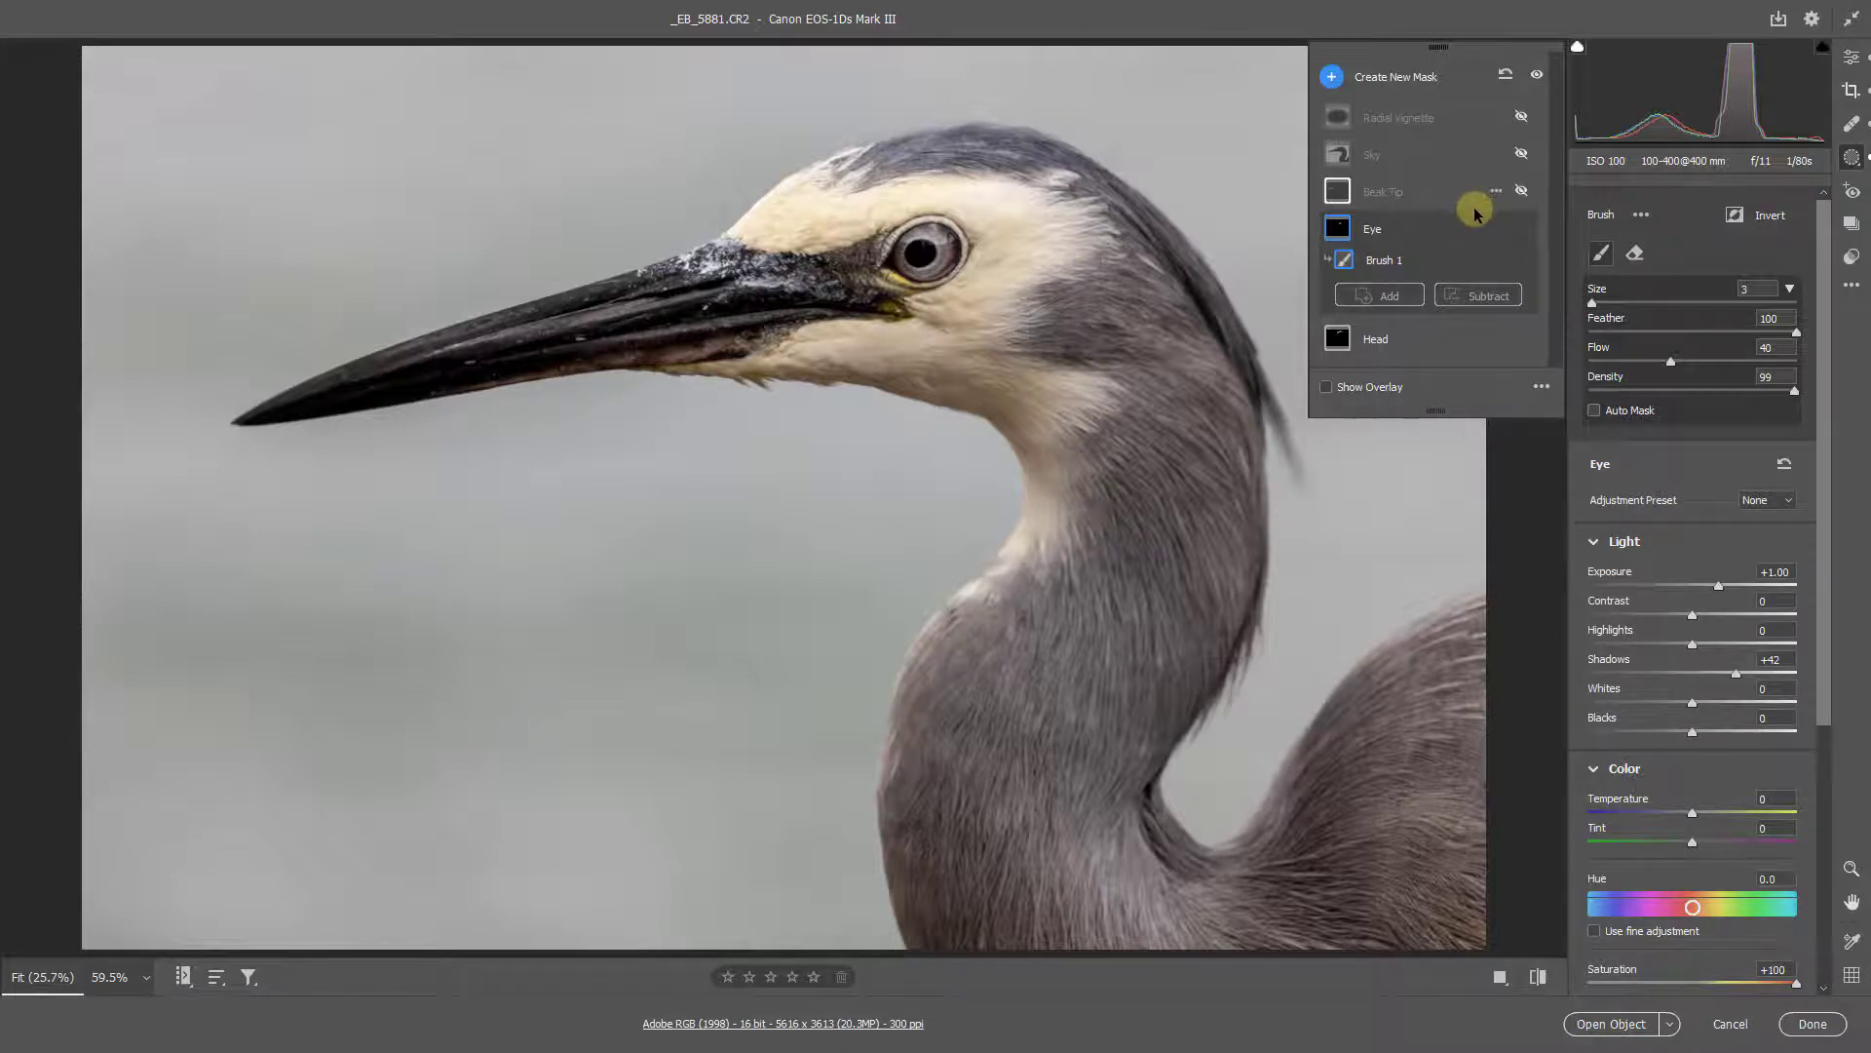
# Select the Beak Tip mask, turn it on, compare its effect and examine its subject and subtracted brush components
pyautogui.click(1334, 195)
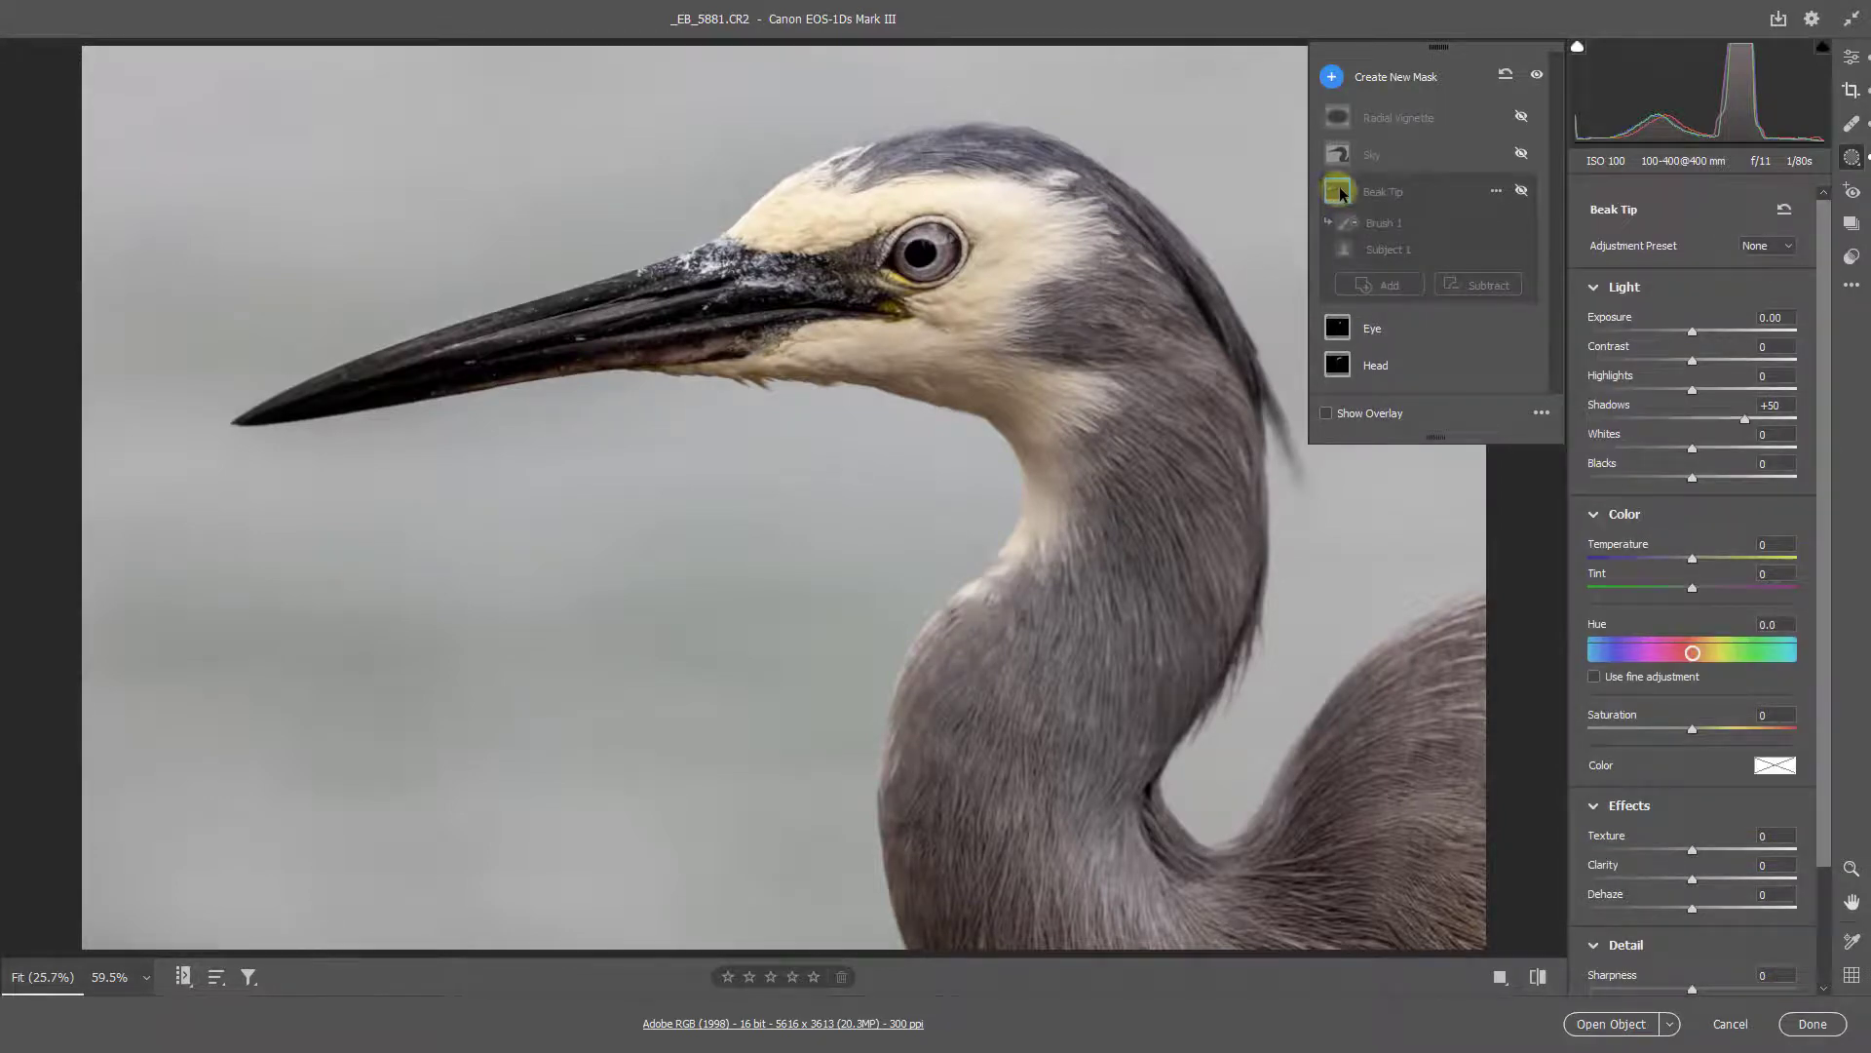
pyautogui.click(1522, 192)
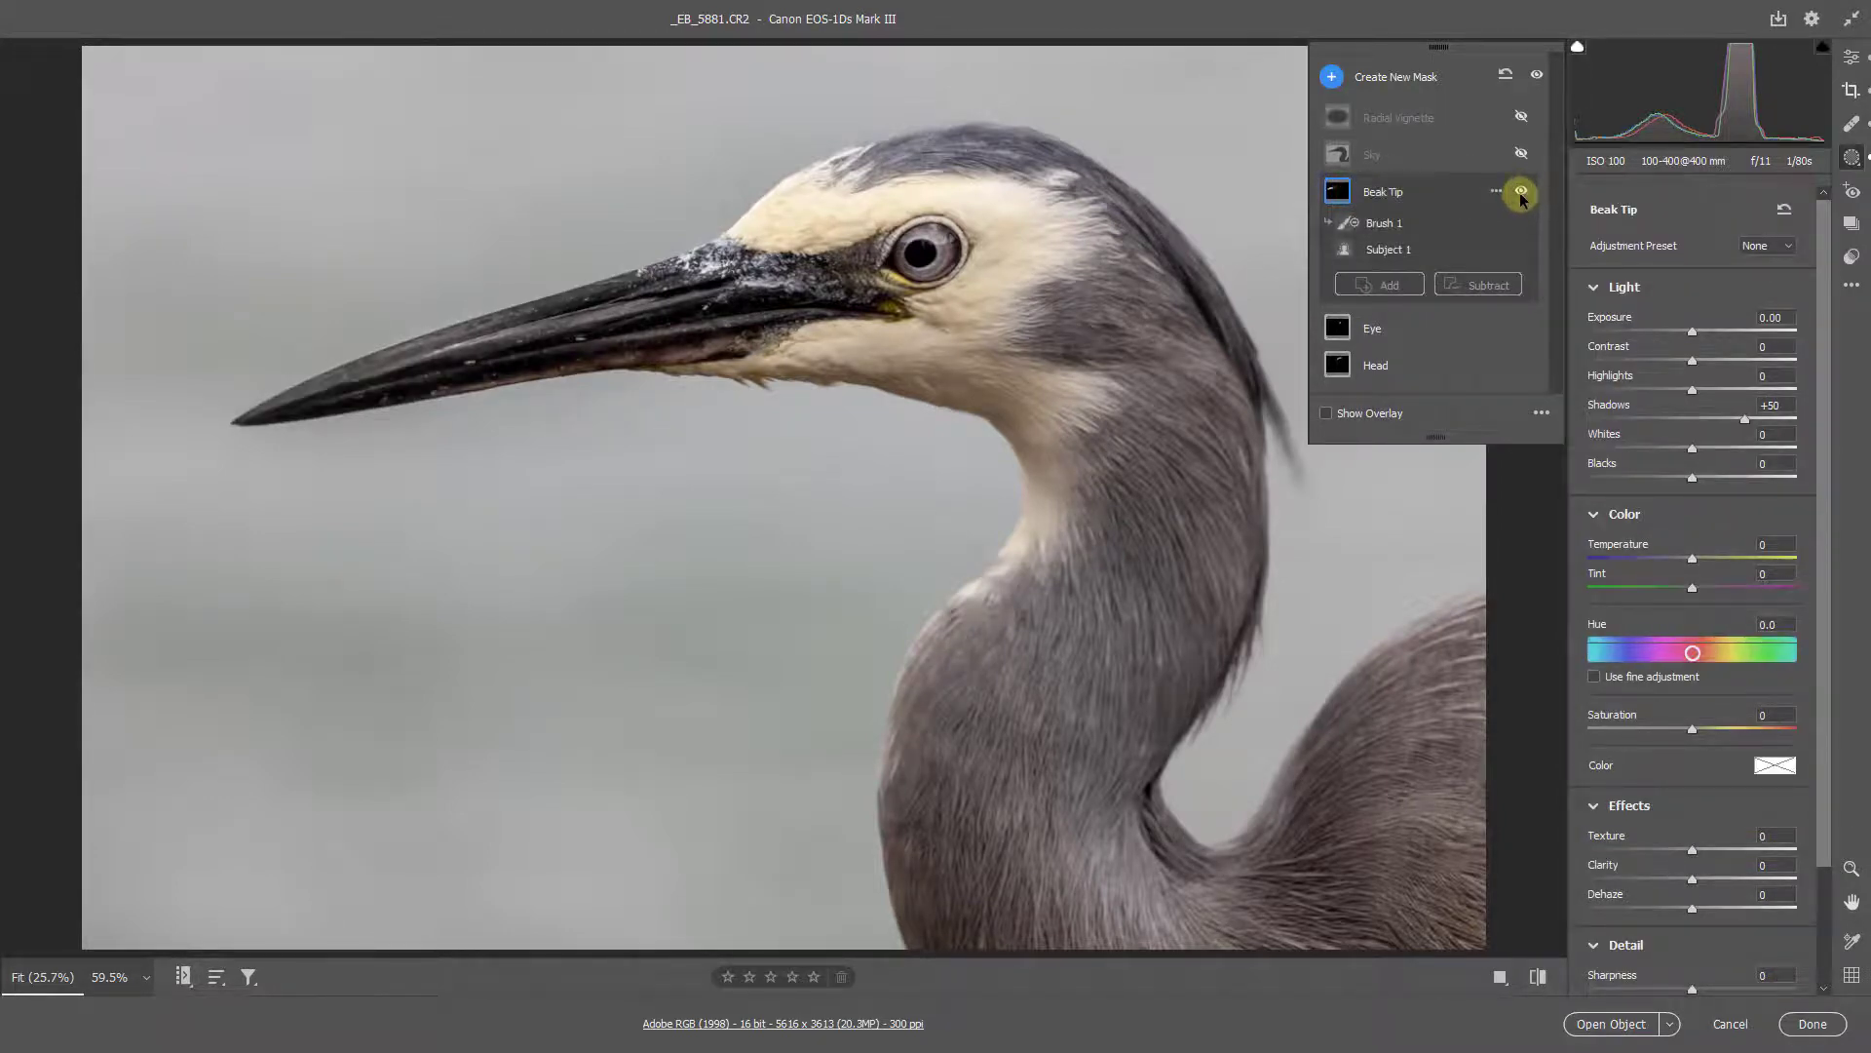
pyautogui.click(1521, 192)
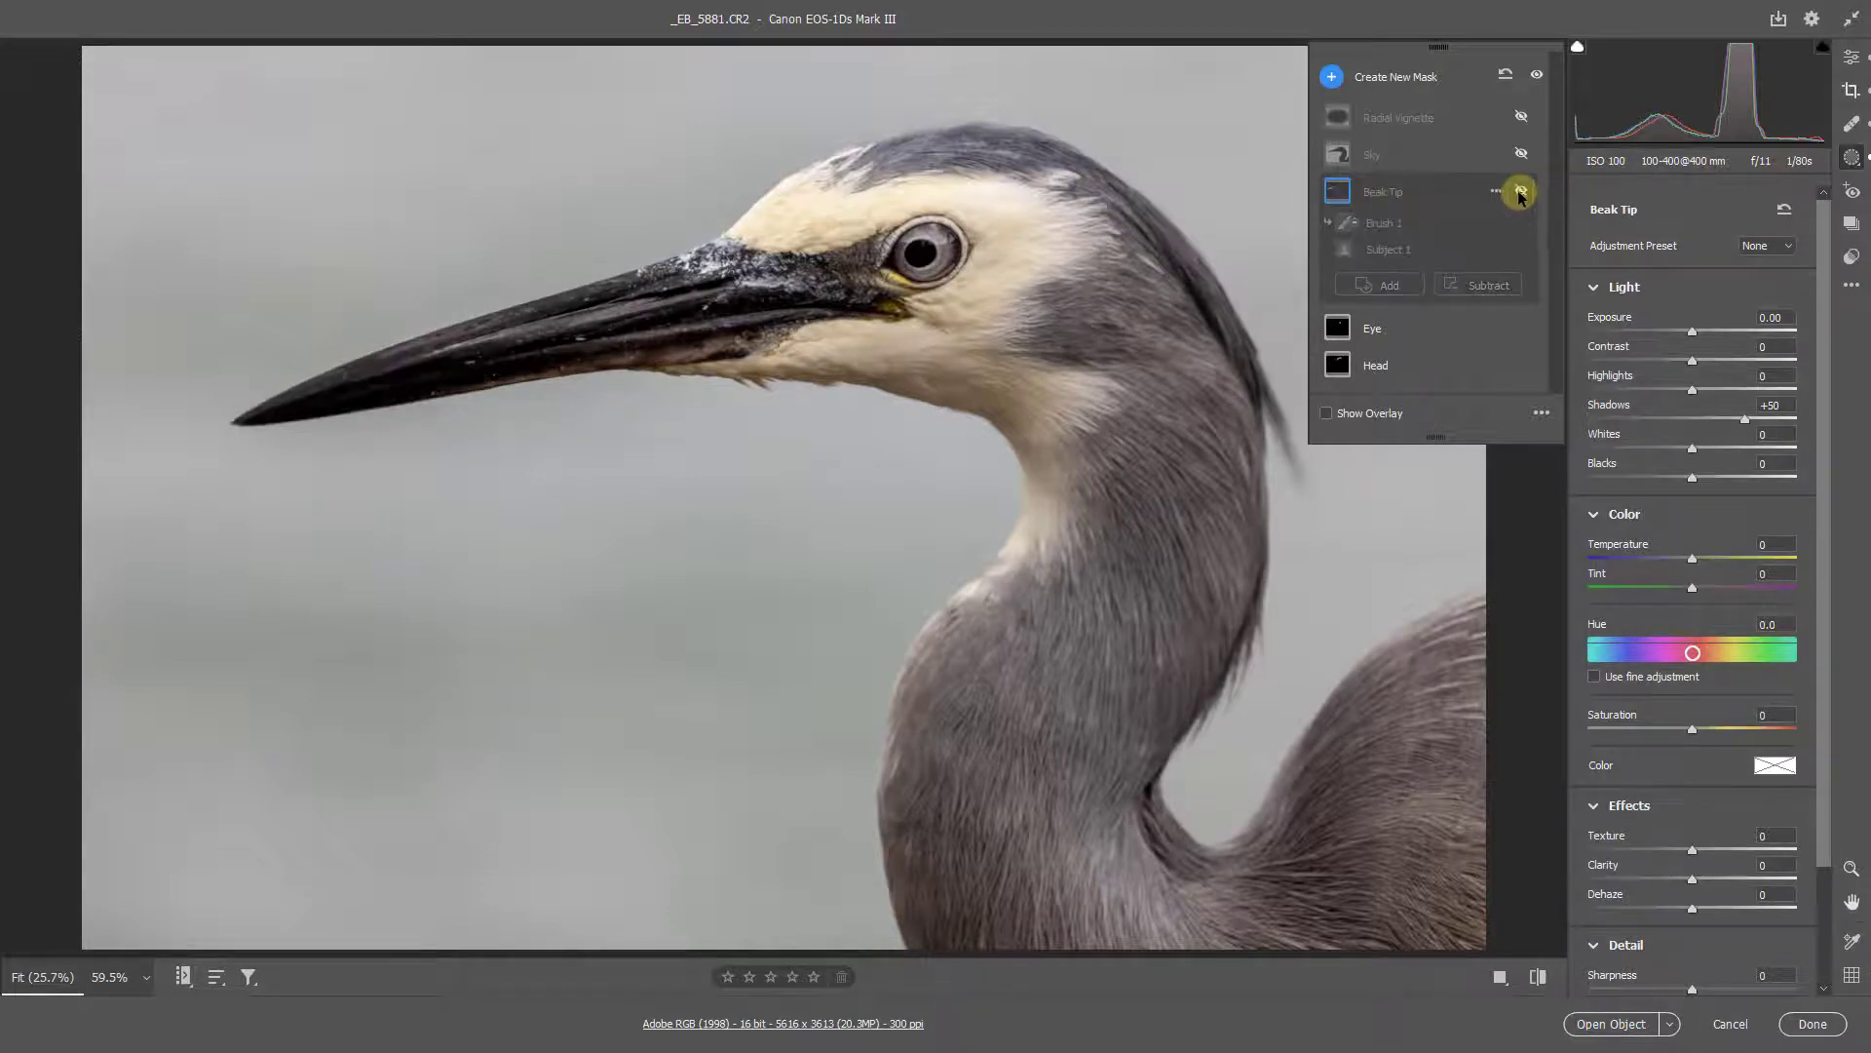
pyautogui.click(1522, 192)
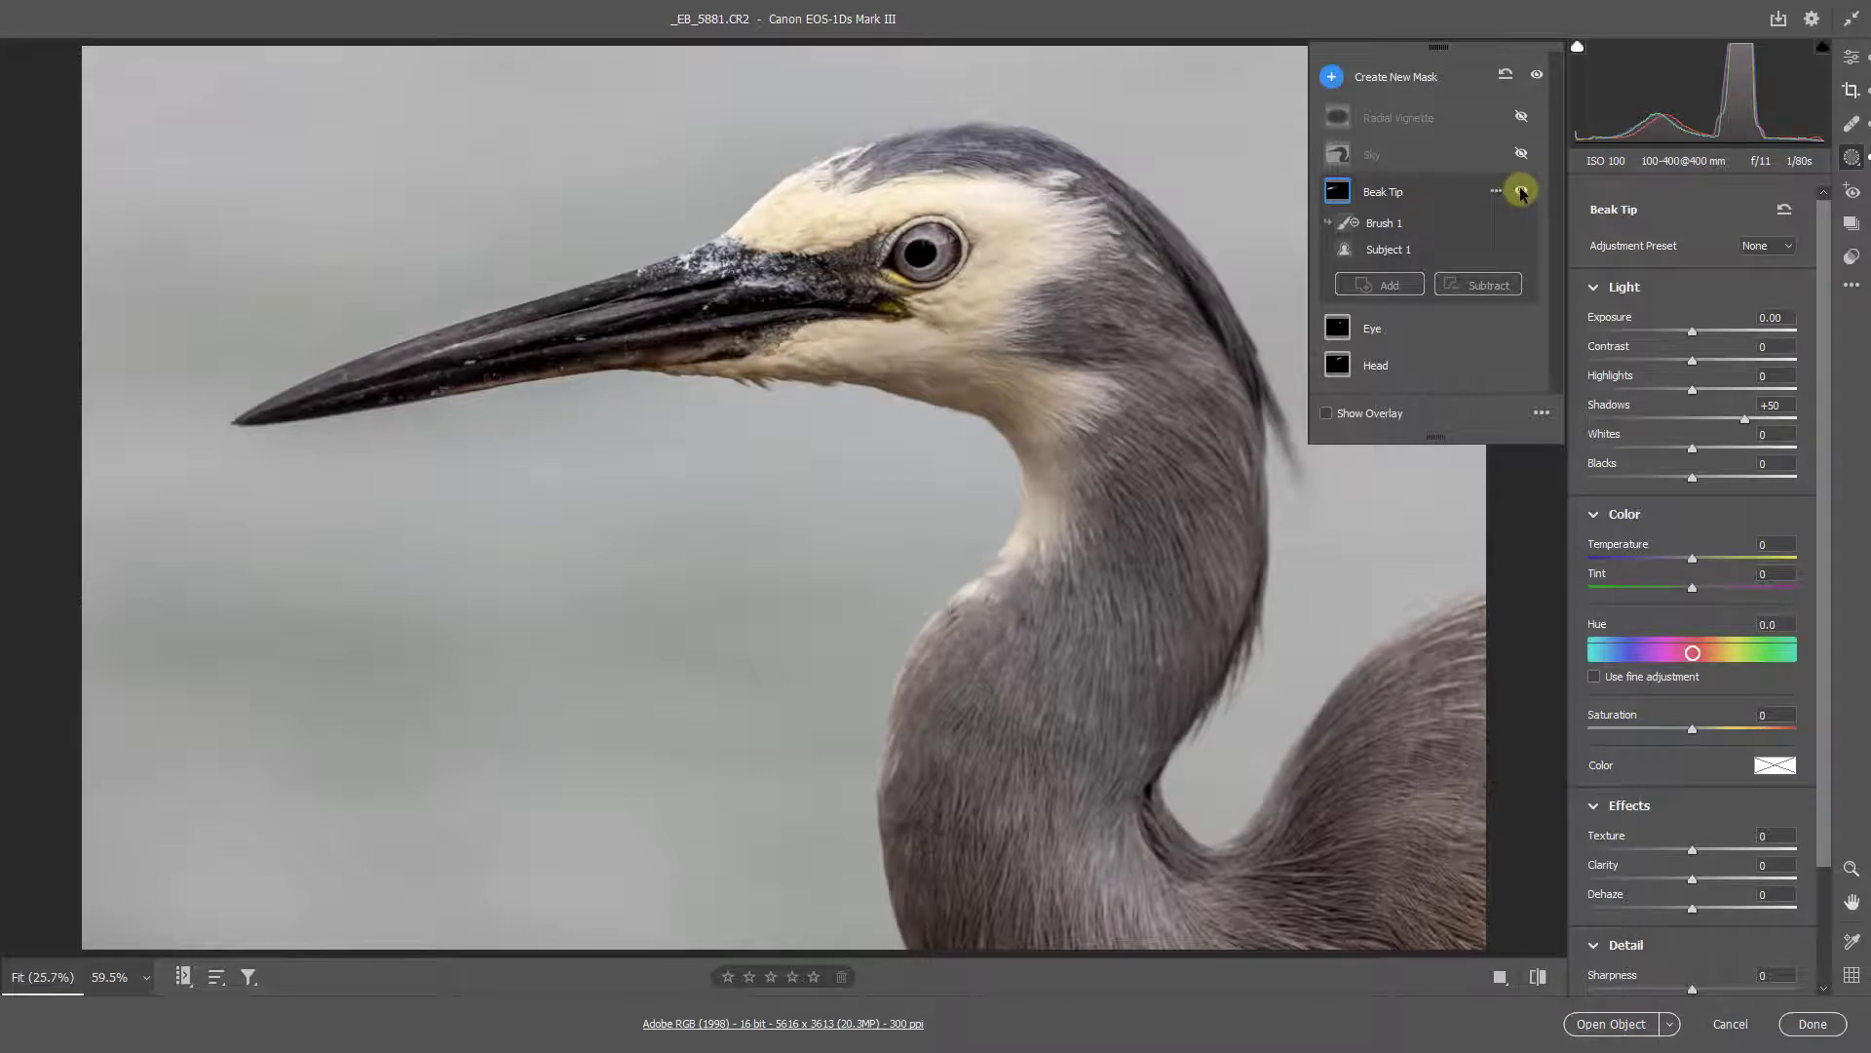
pyautogui.click(1520, 192)
pyautogui.click(1384, 256)
pyautogui.moveTo(1347, 229)
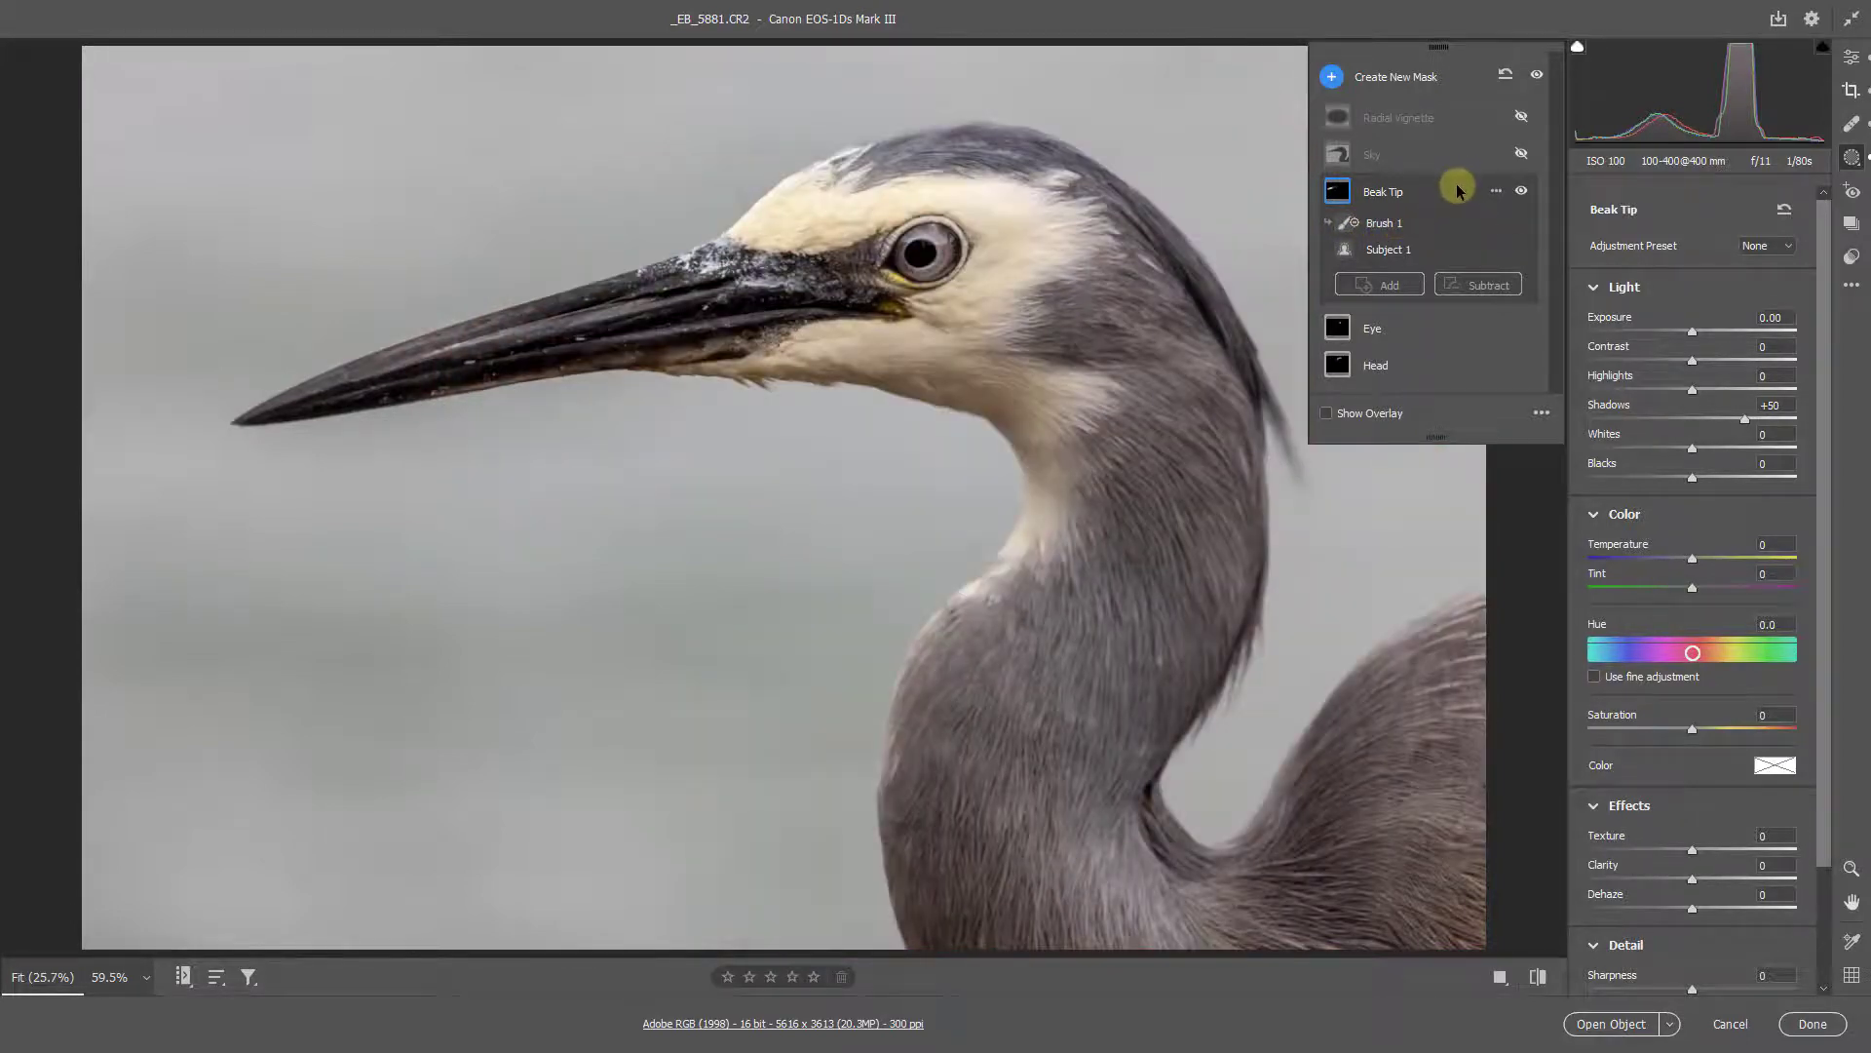
# Turn on the Sky mask, inspect its sky and subtracted brush components, and turn on the Radial Vignette mask
pyautogui.click(1521, 154)
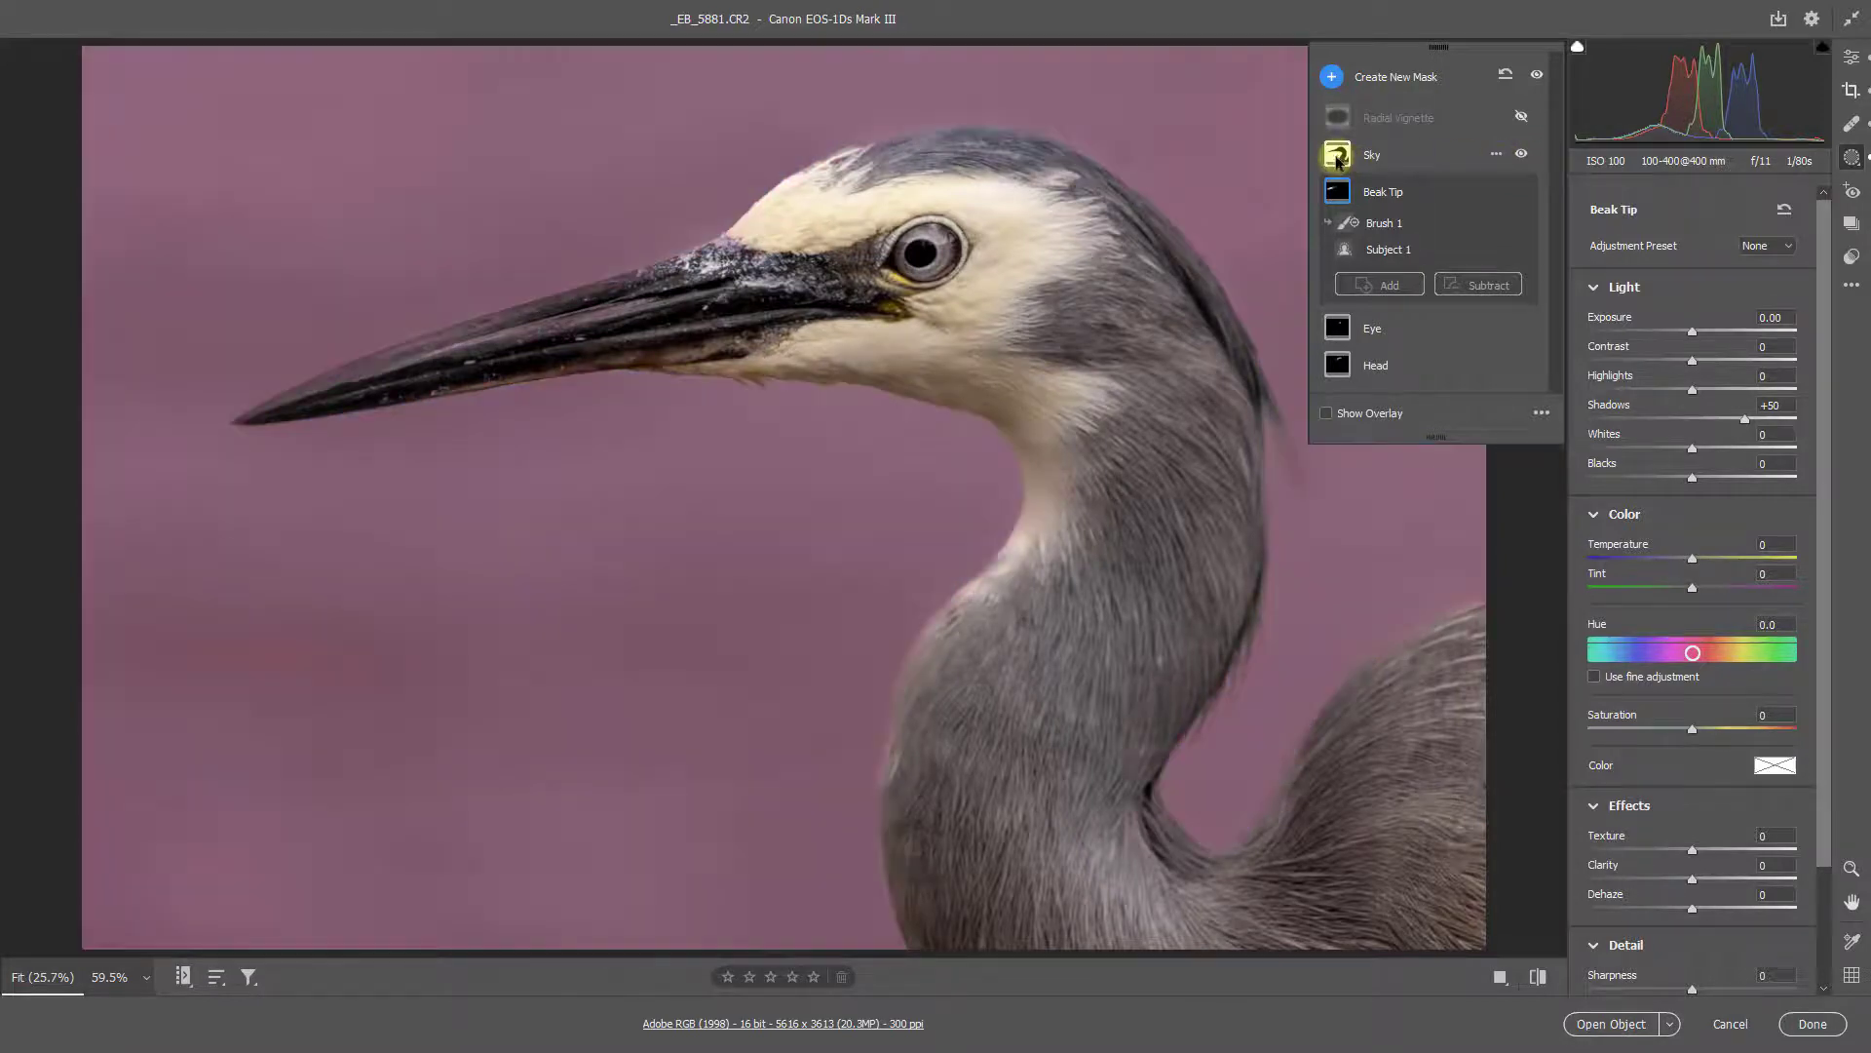
pyautogui.click(1339, 159)
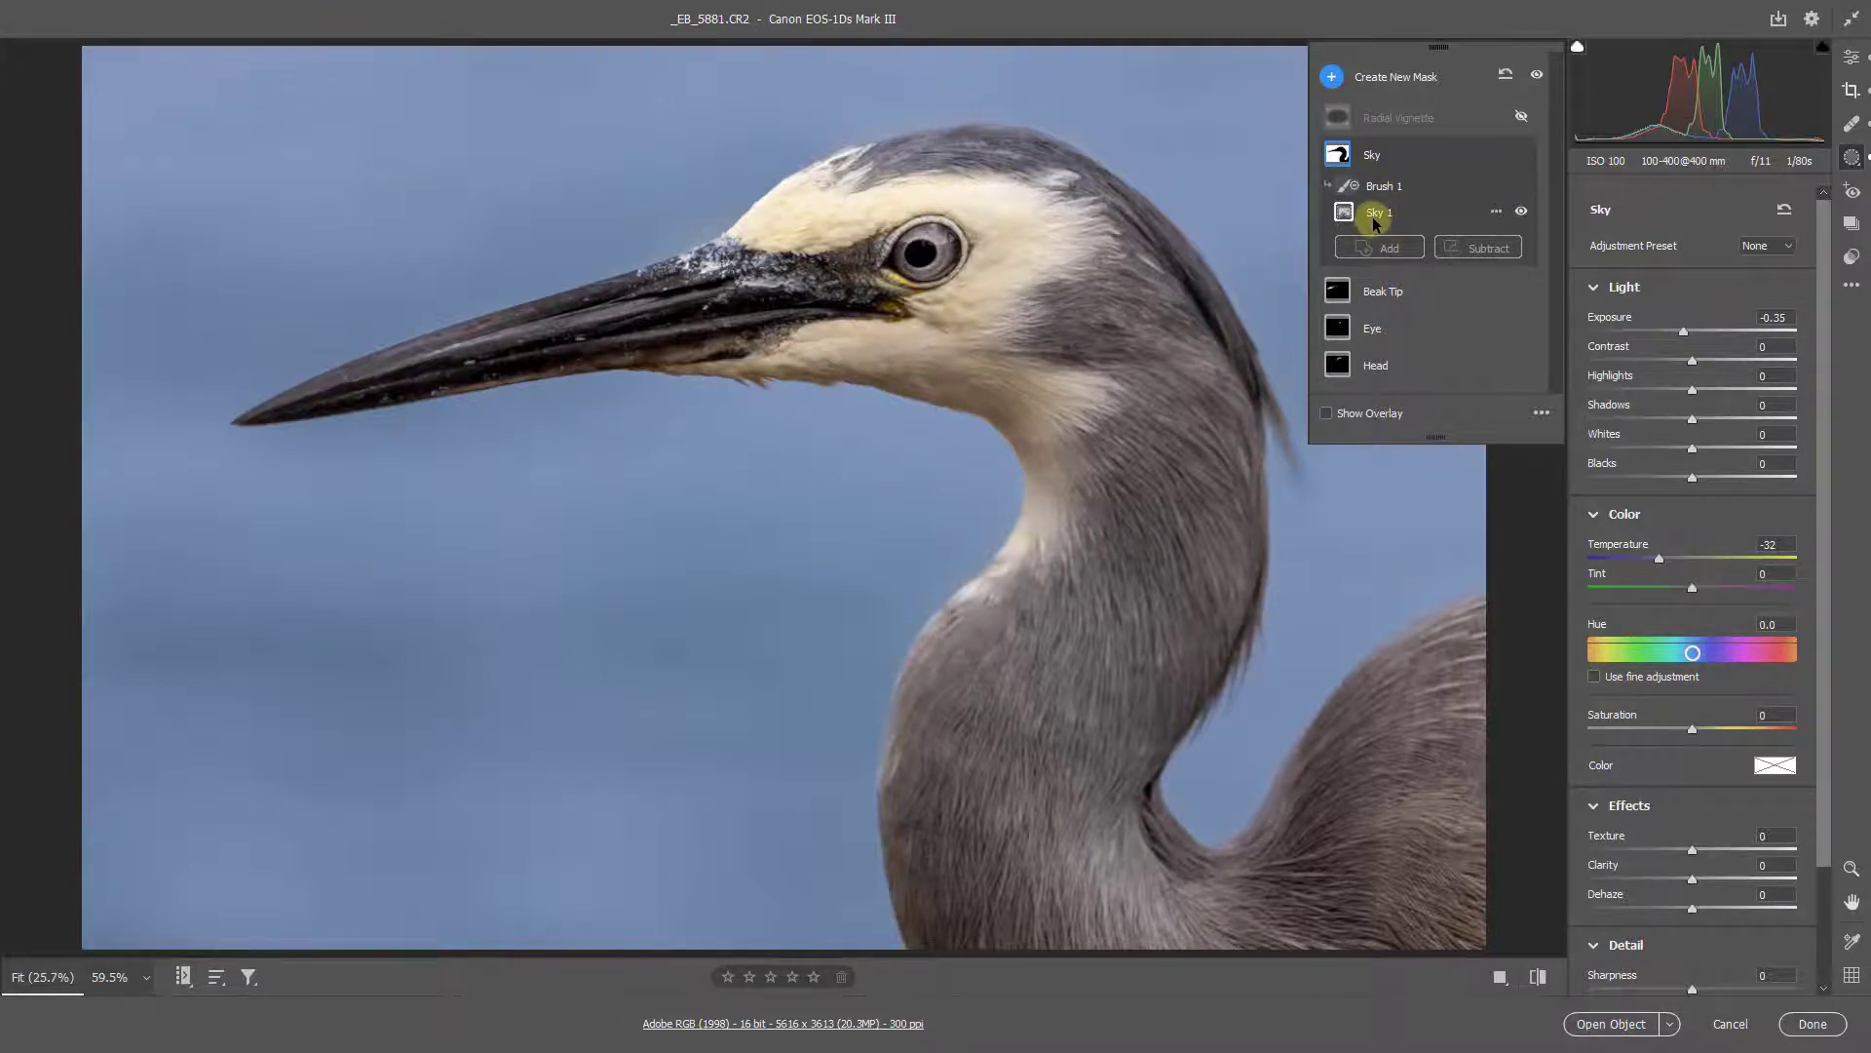
pyautogui.moveTo(1341, 187)
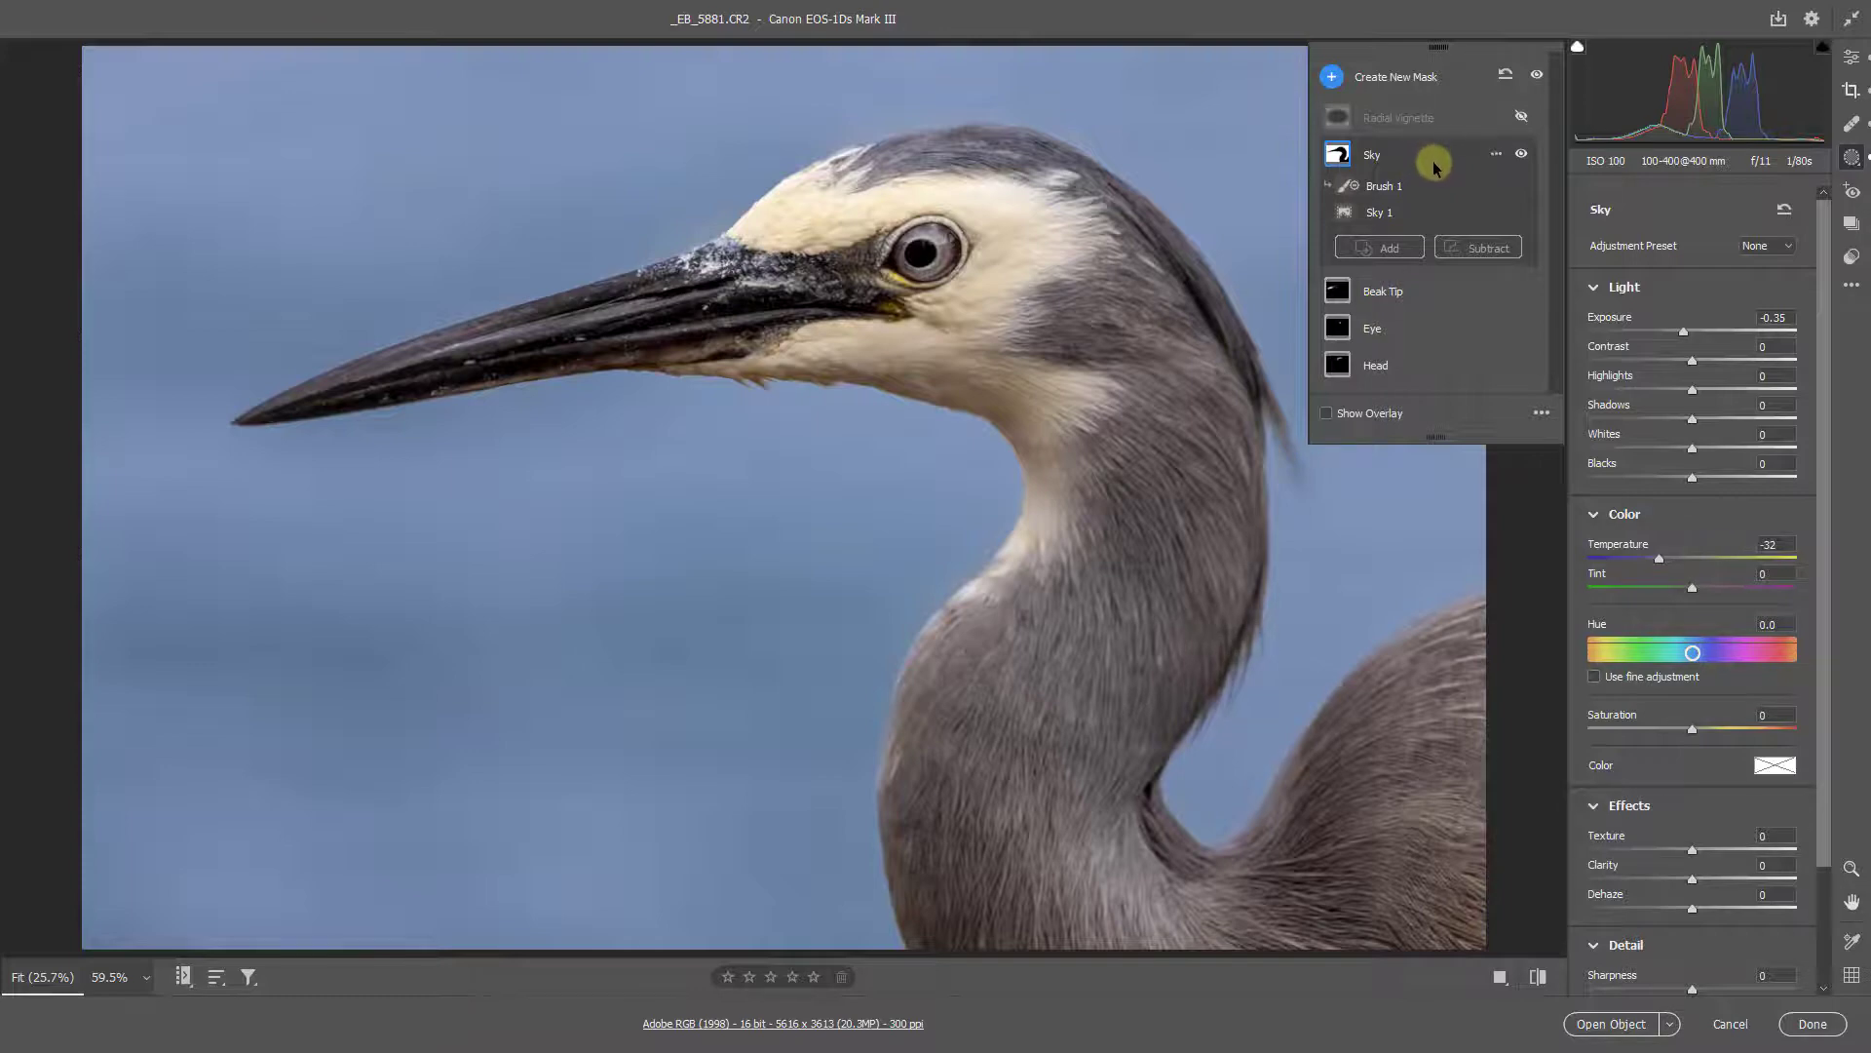
pyautogui.click(1520, 118)
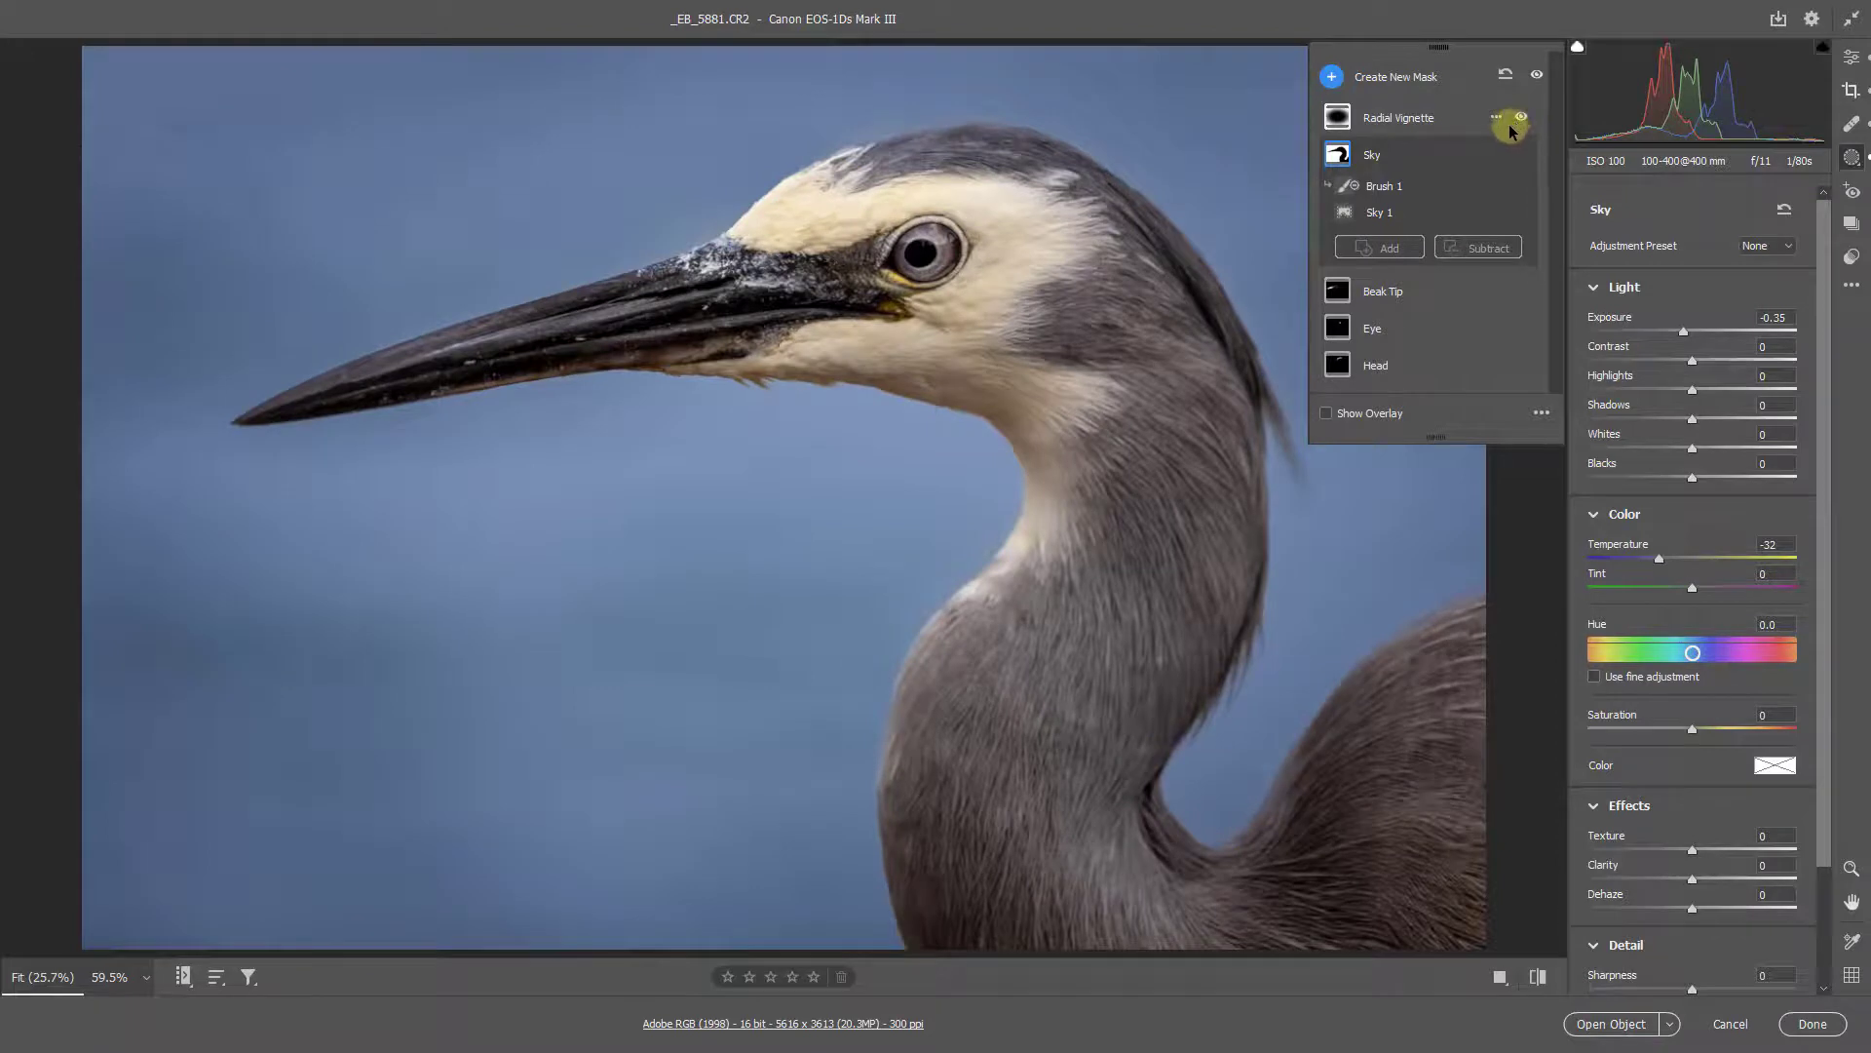
# Return to the general edit settings and compare the edited heron photo with its unedited state
pyautogui.click(1846, 62)
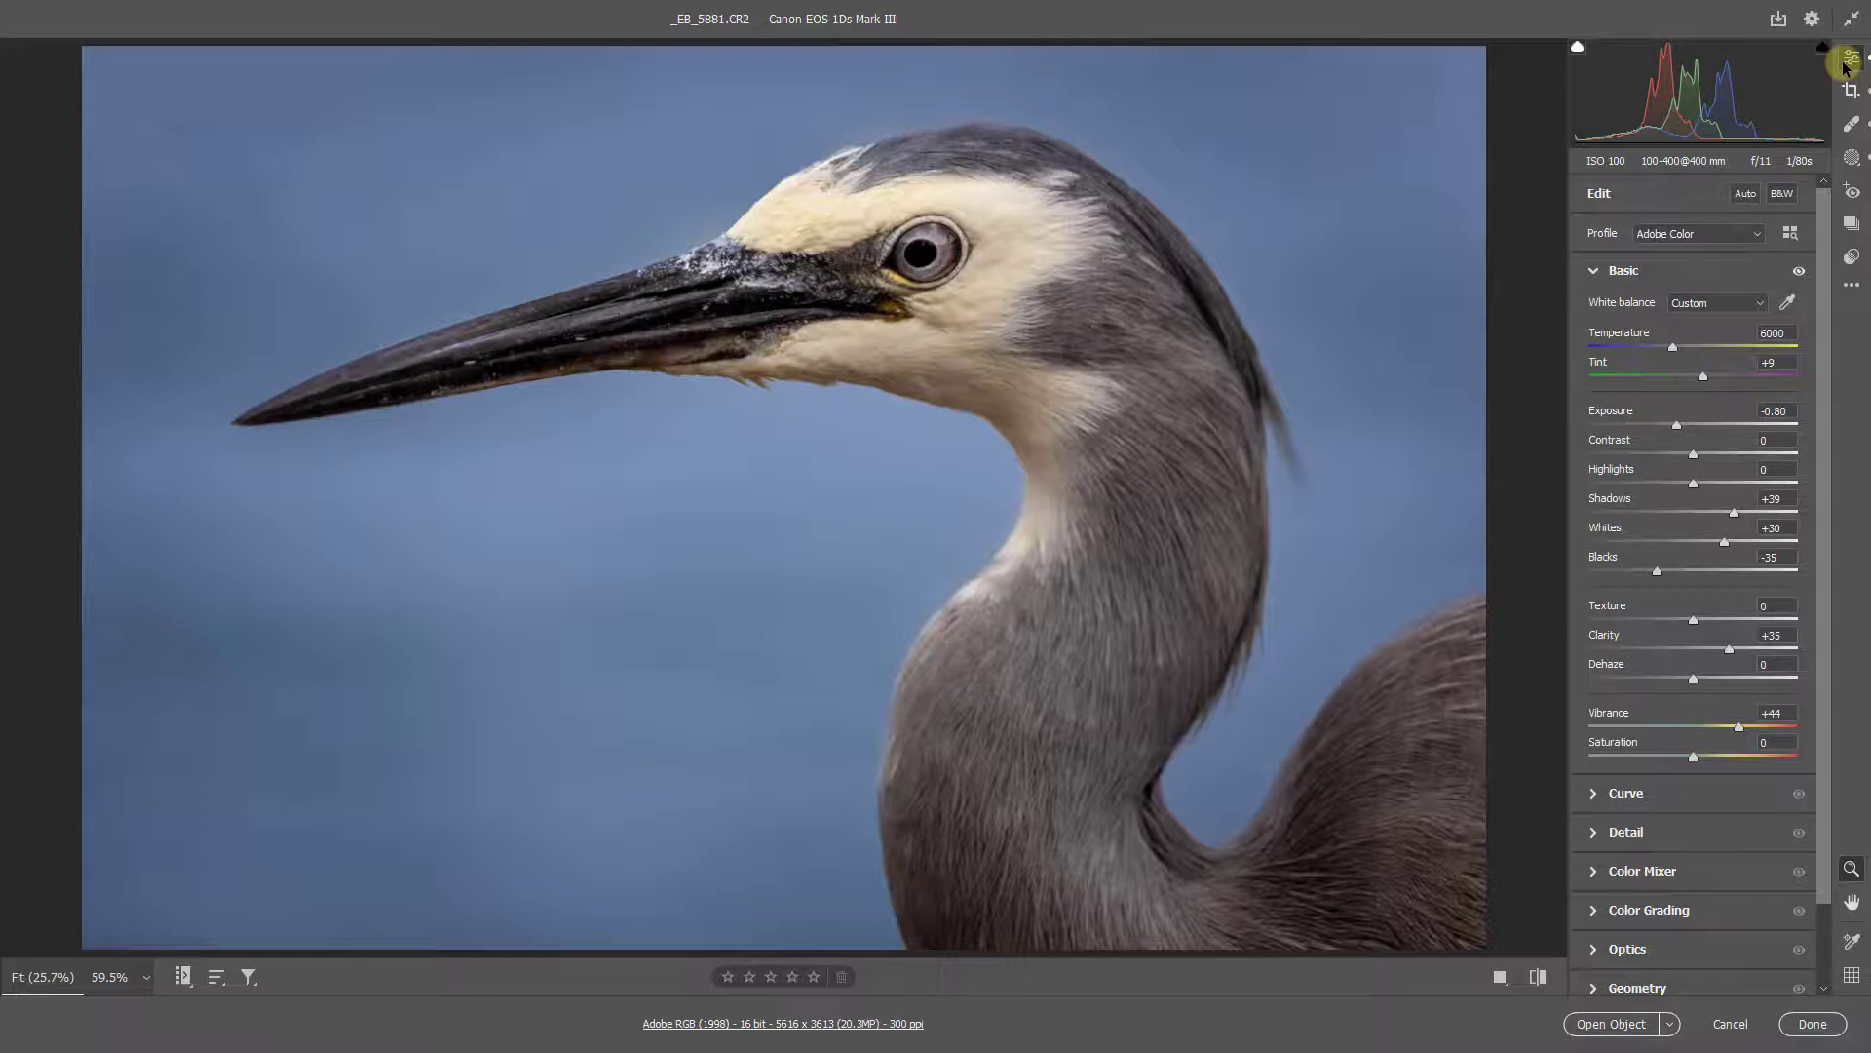
pyautogui.press('\\')
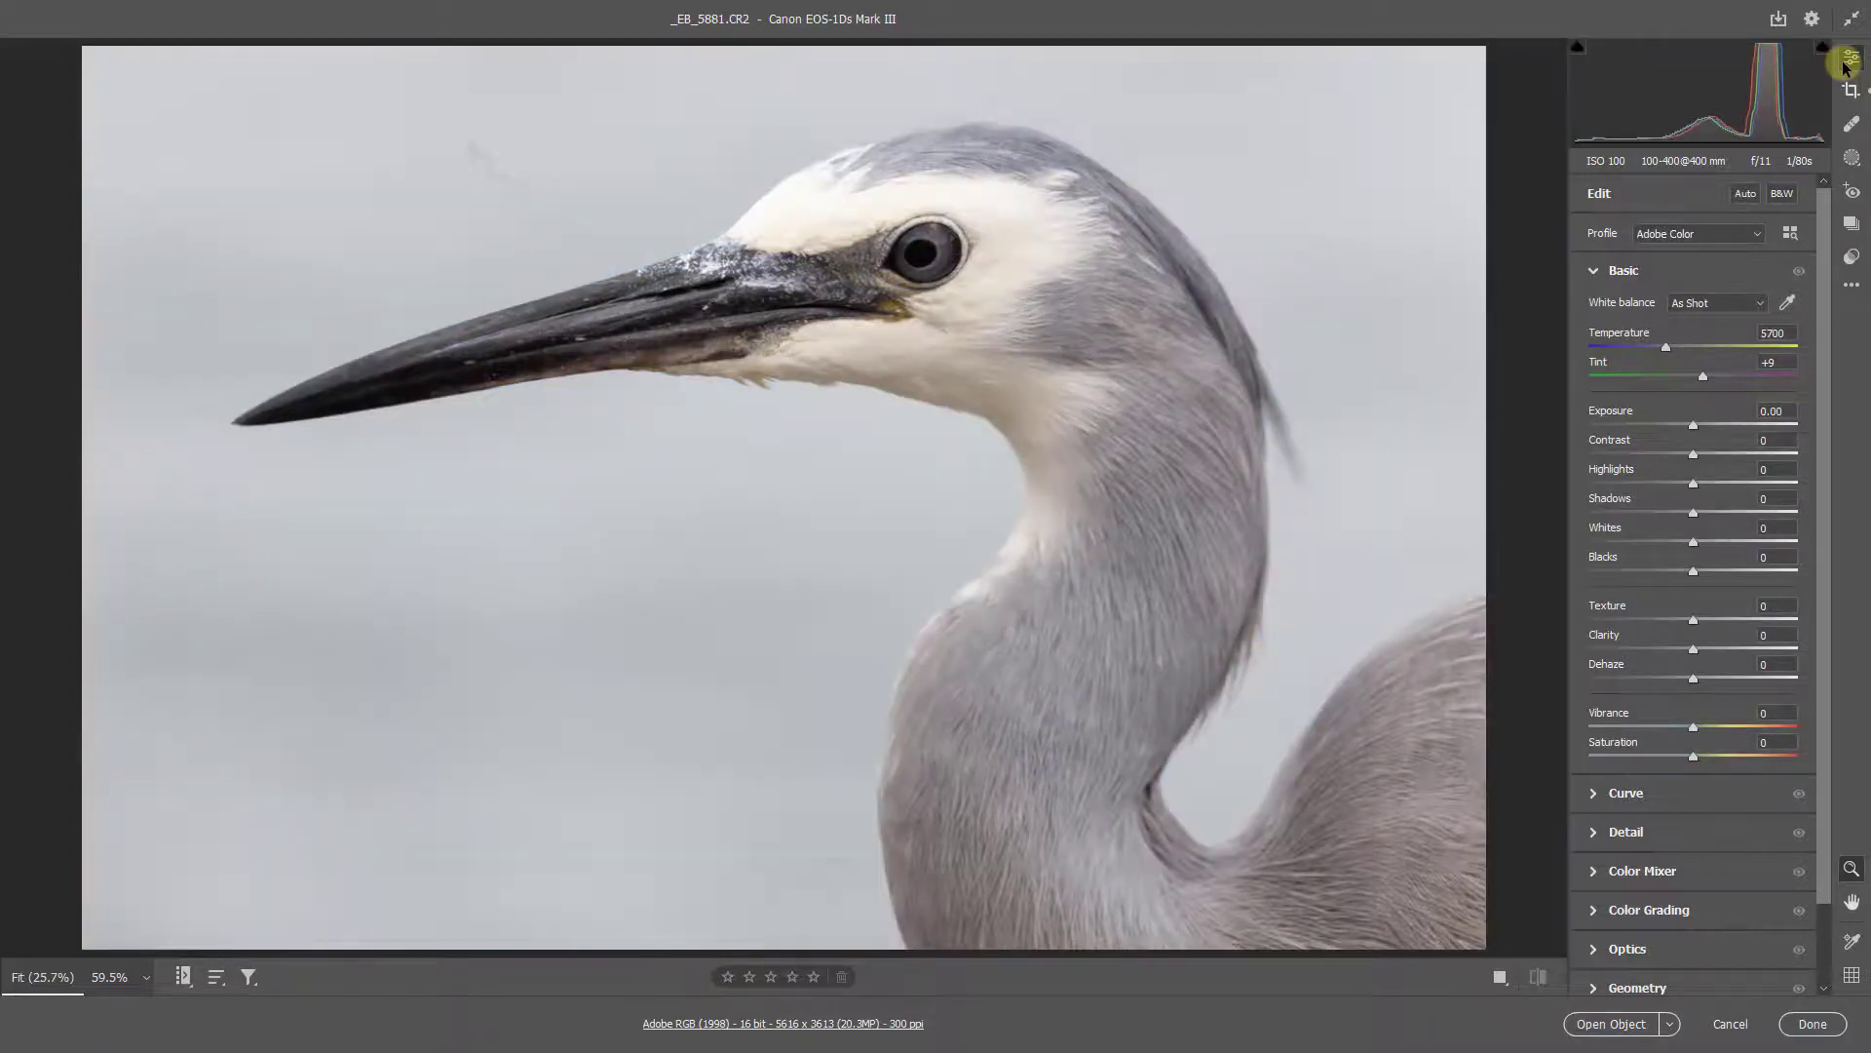
pyautogui.press('\\')
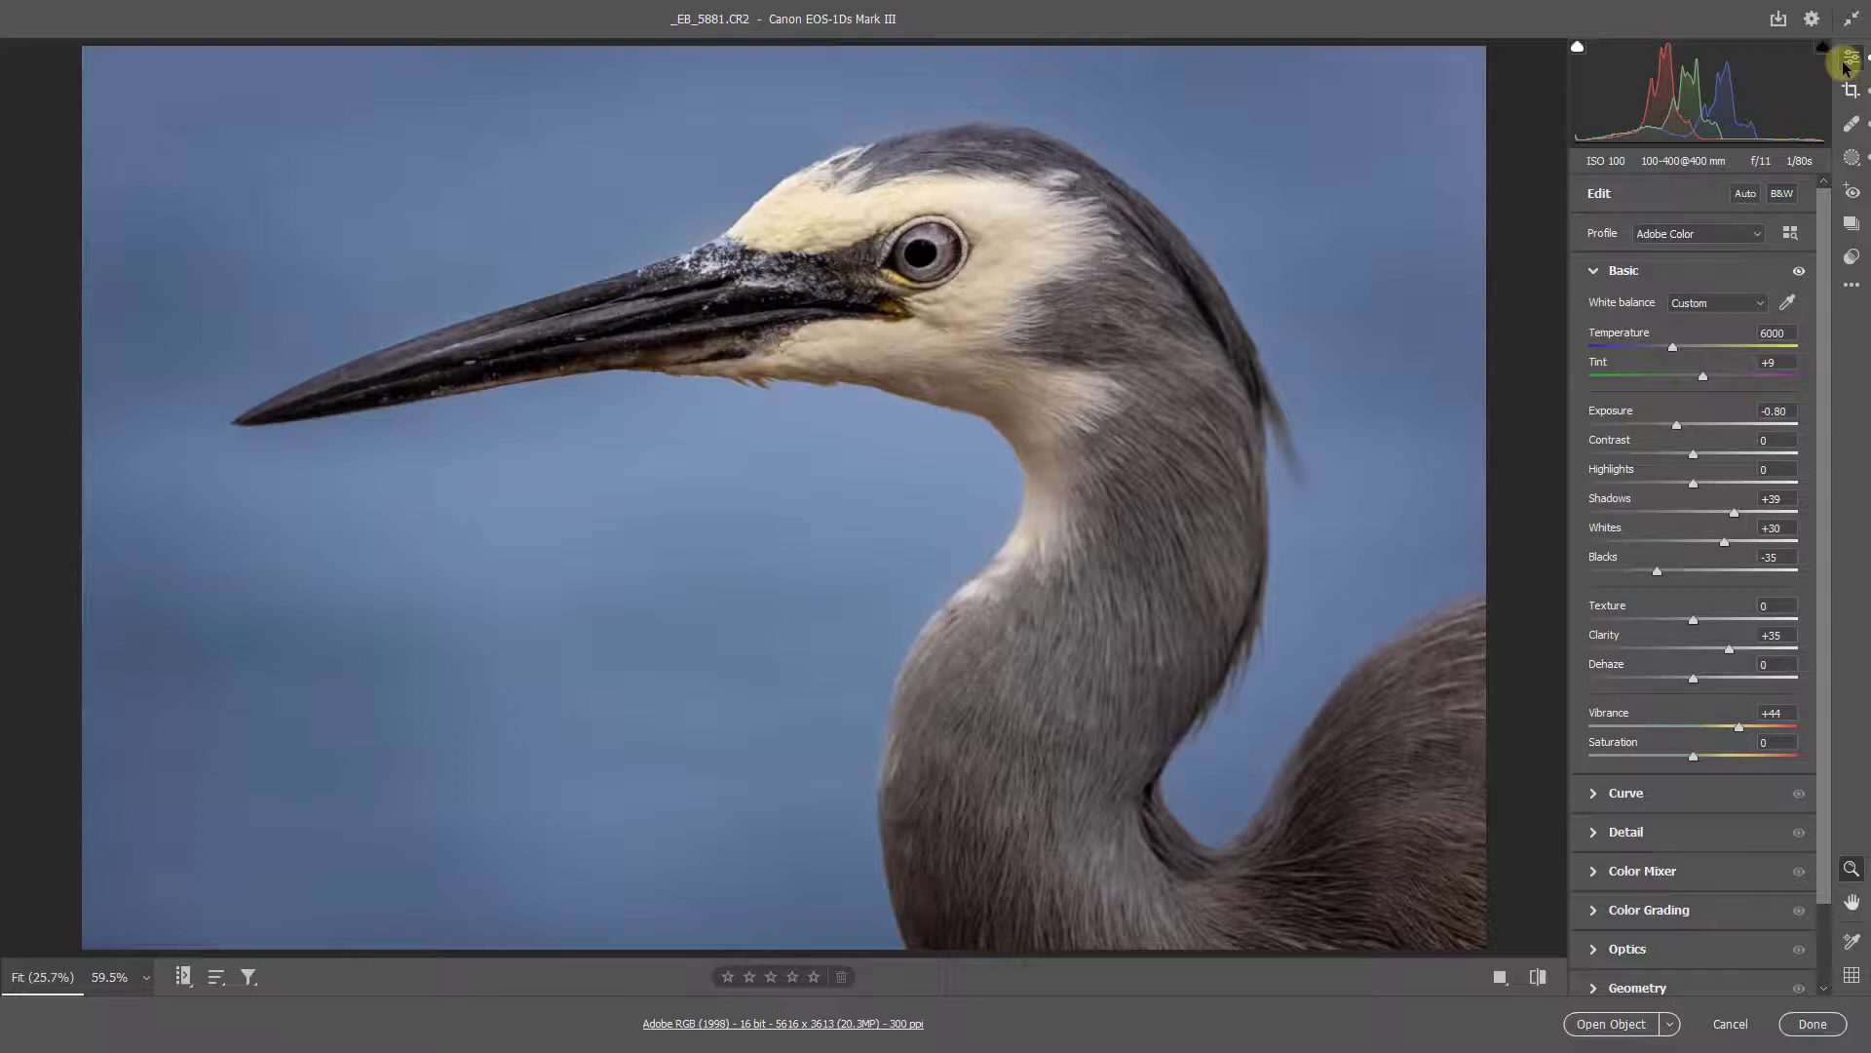
pyautogui.hotkey('ctrl', 'alt', 'r')
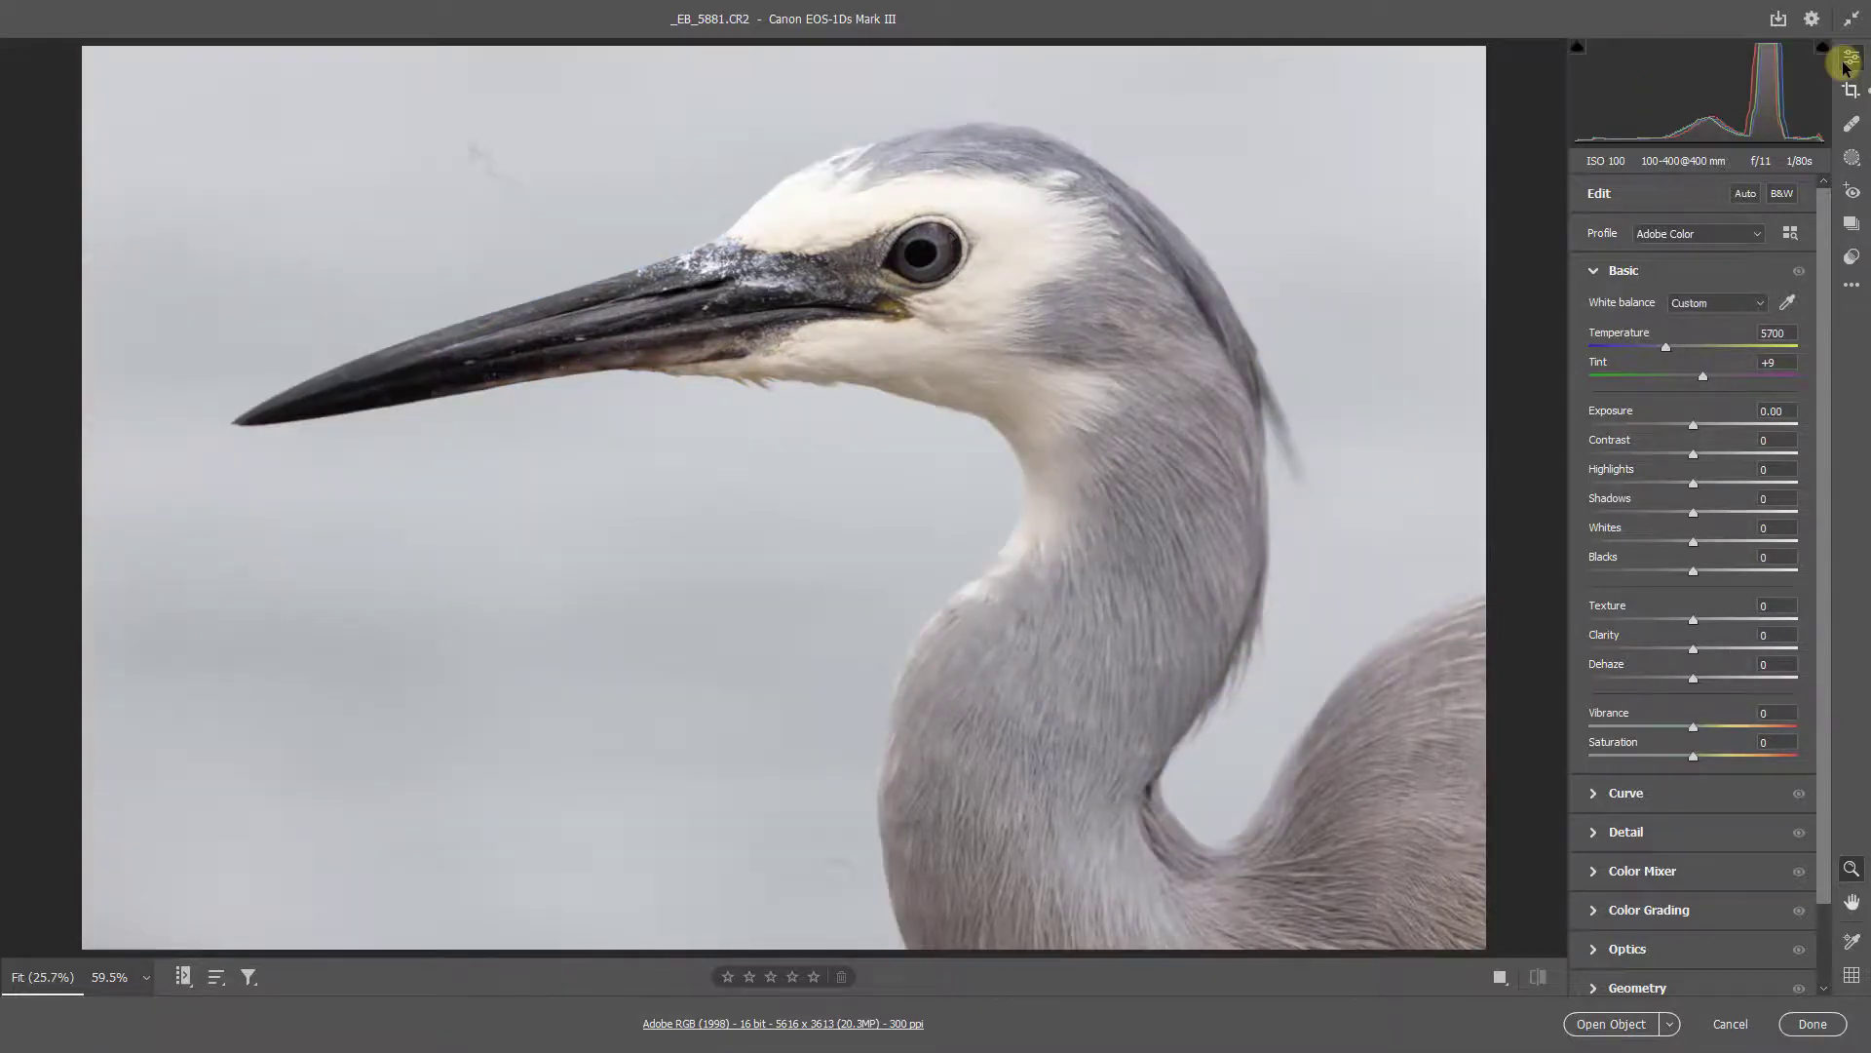
pyautogui.hotkey('ctrl', 'z')
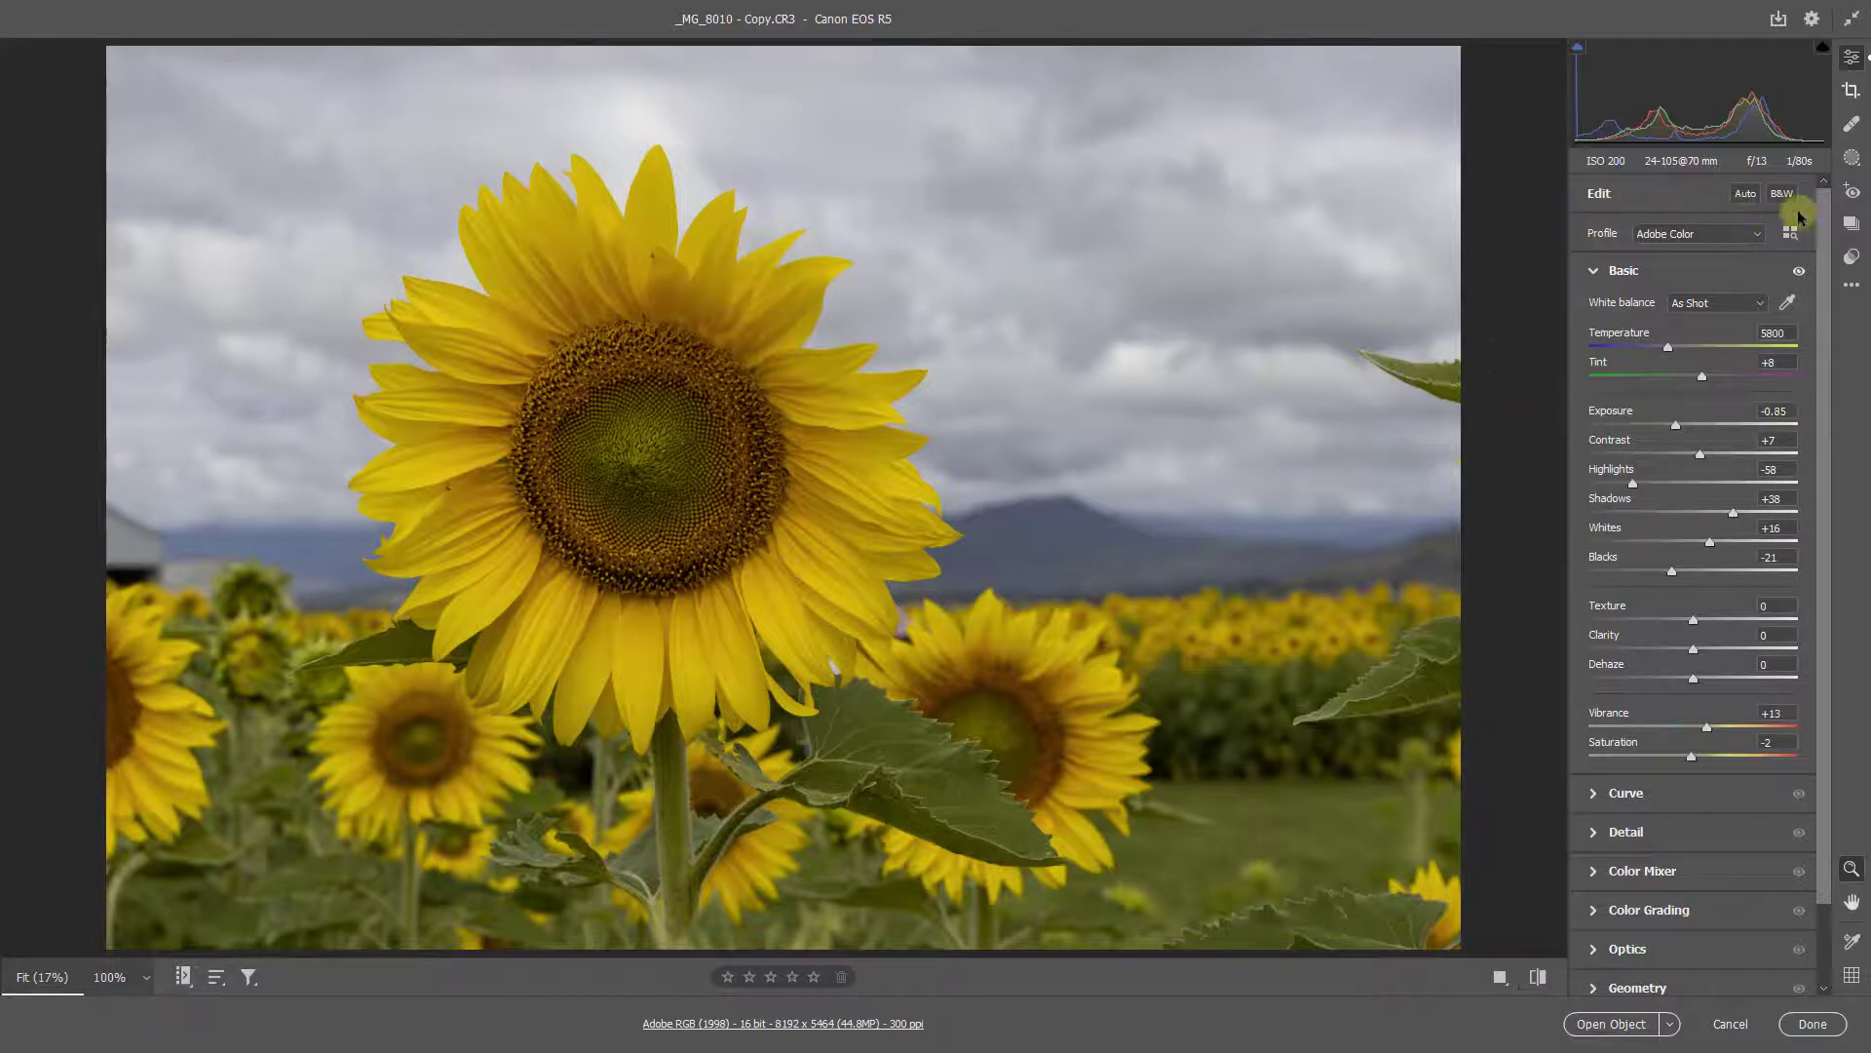
# Create a Select Sky mask on the sunflower photo and check its coverage with the overlay, leaving the overlay hidden
pyautogui.click(1852, 157)
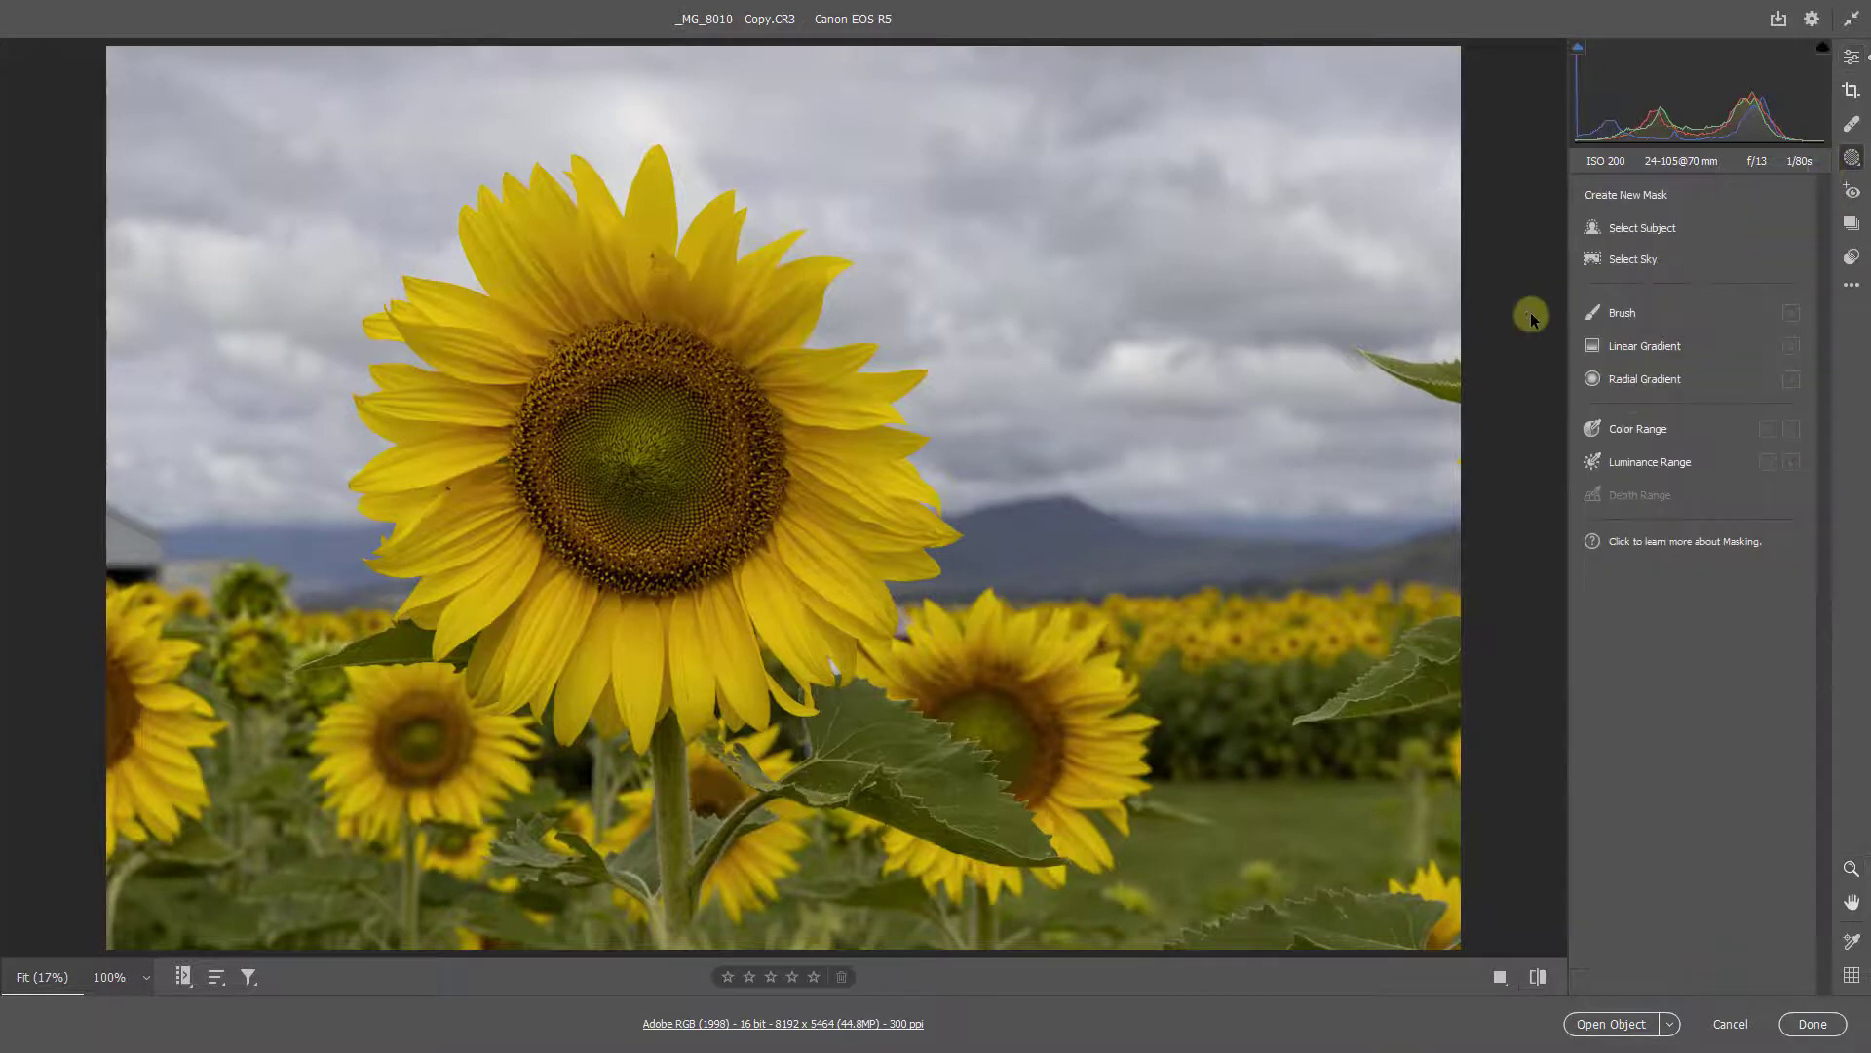
pyautogui.click(1630, 257)
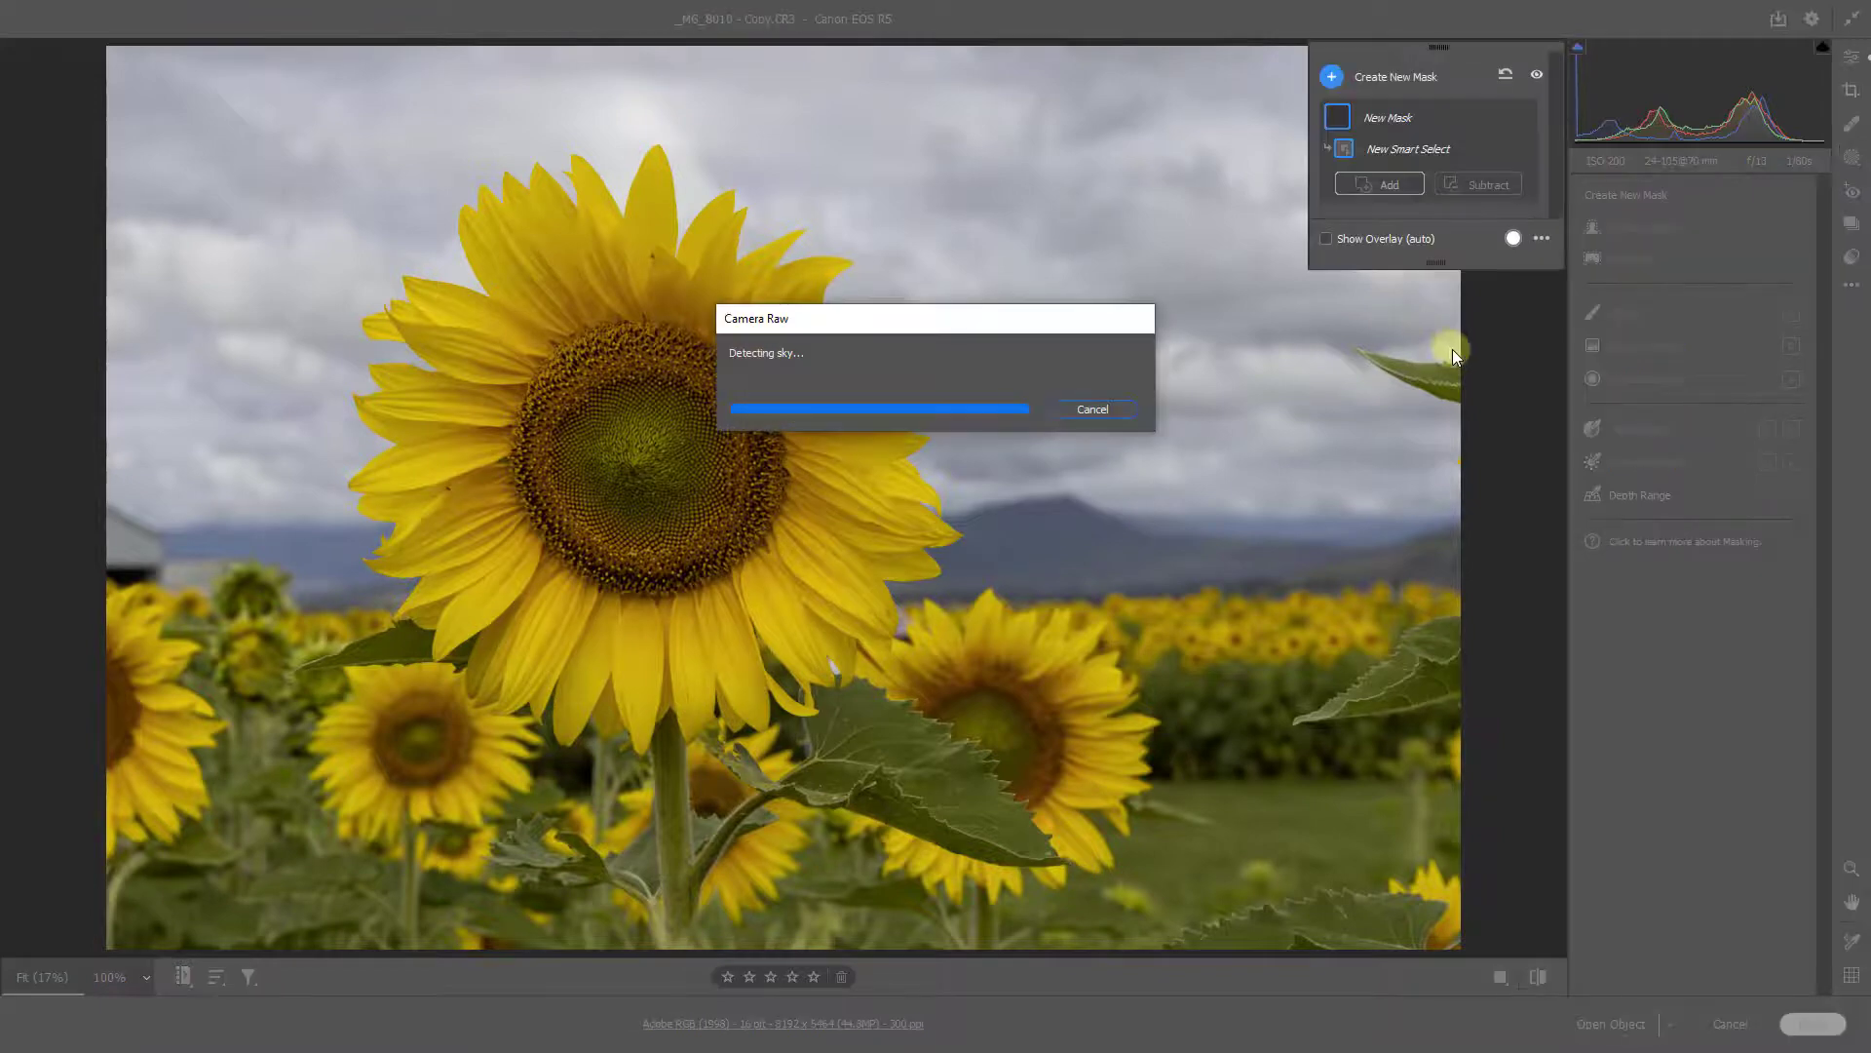
pyautogui.click(1325, 238)
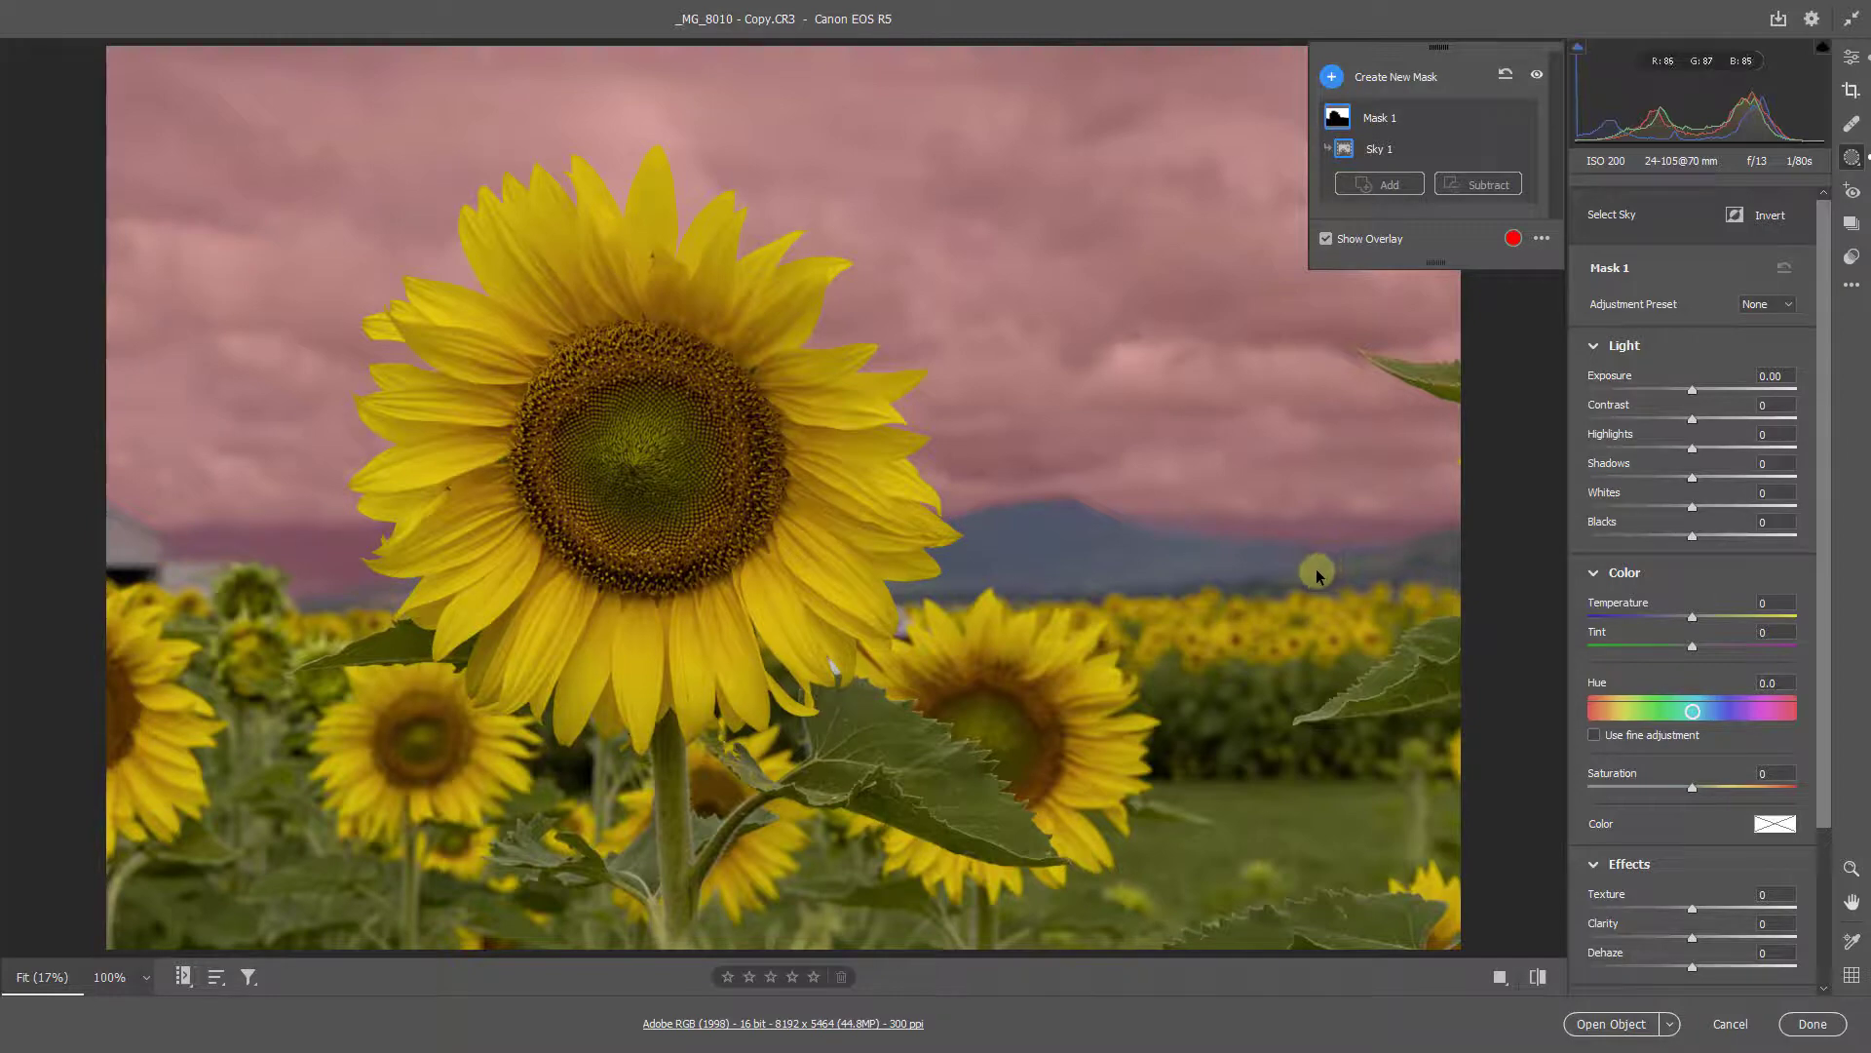
pyautogui.click(1326, 239)
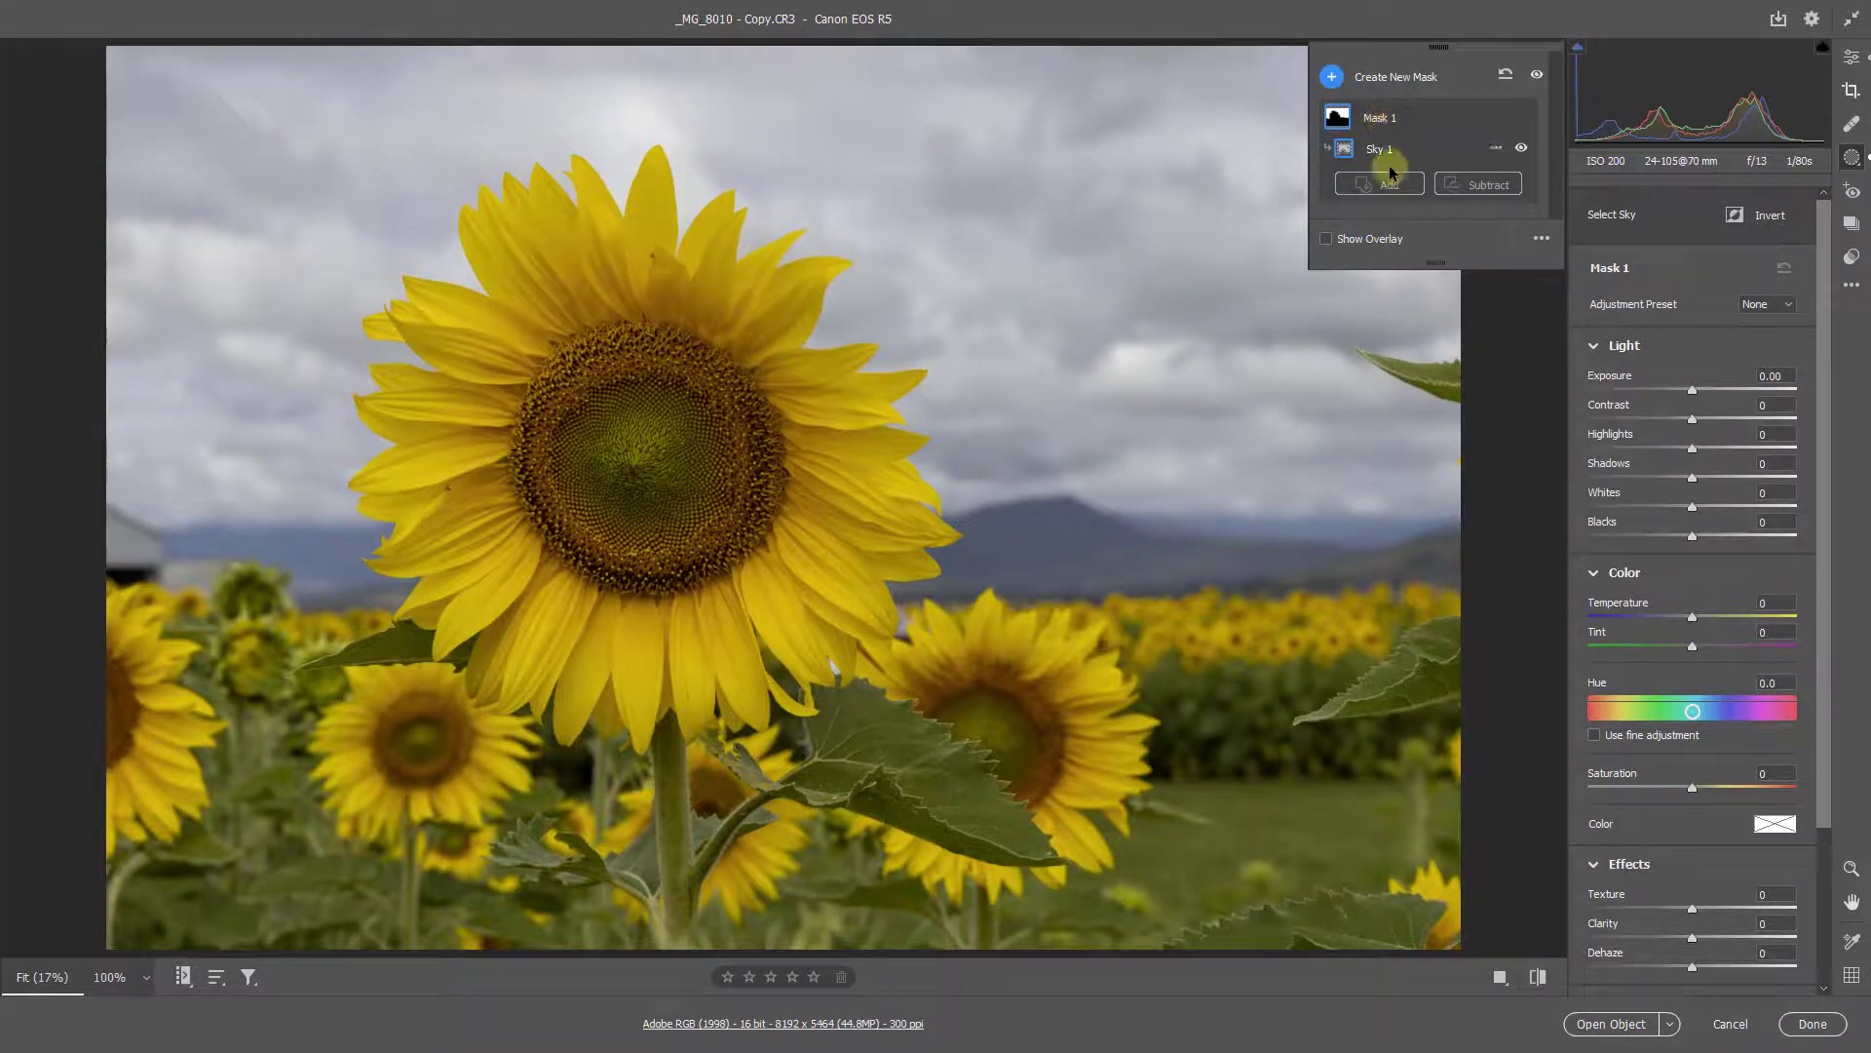
# Set the sunflower sky mask's highlights to -60, exposure to -0.80 and clarity to +39
pyautogui.click(1630, 448)
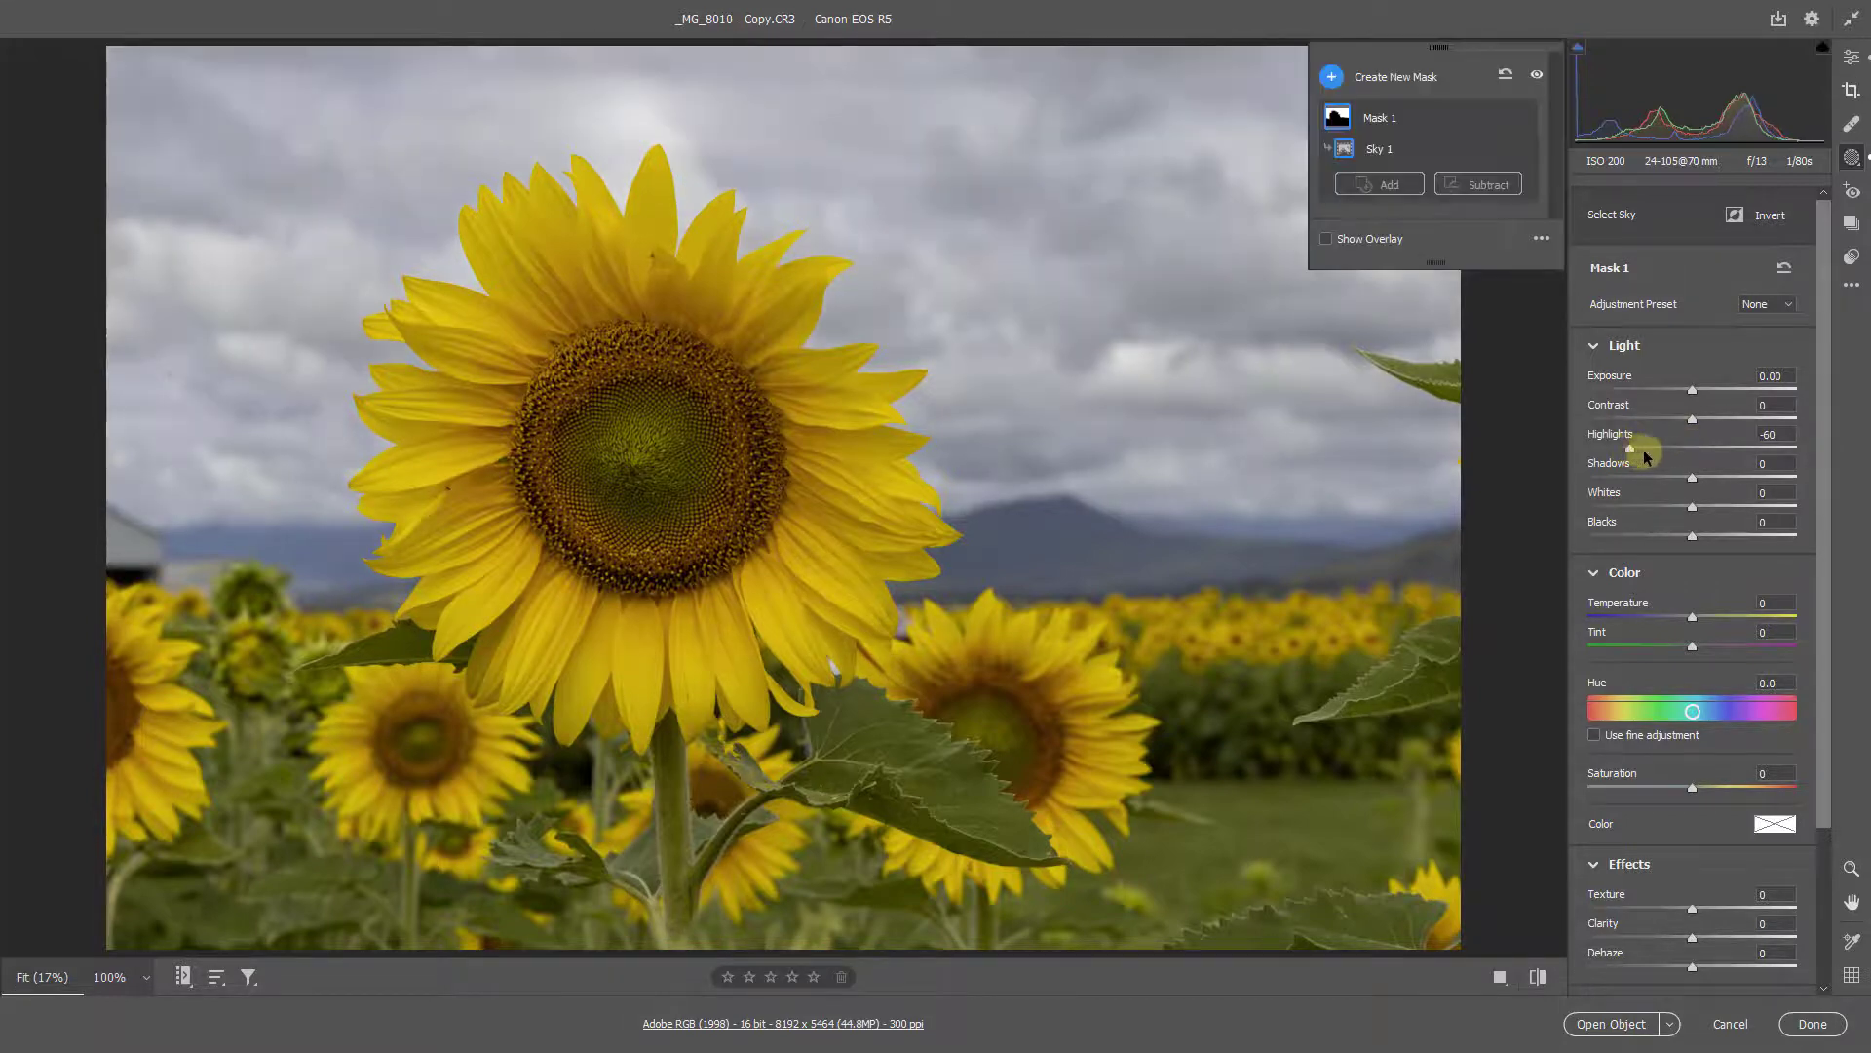
pyautogui.moveTo(1691, 393); pyautogui.dragTo(1670, 396)
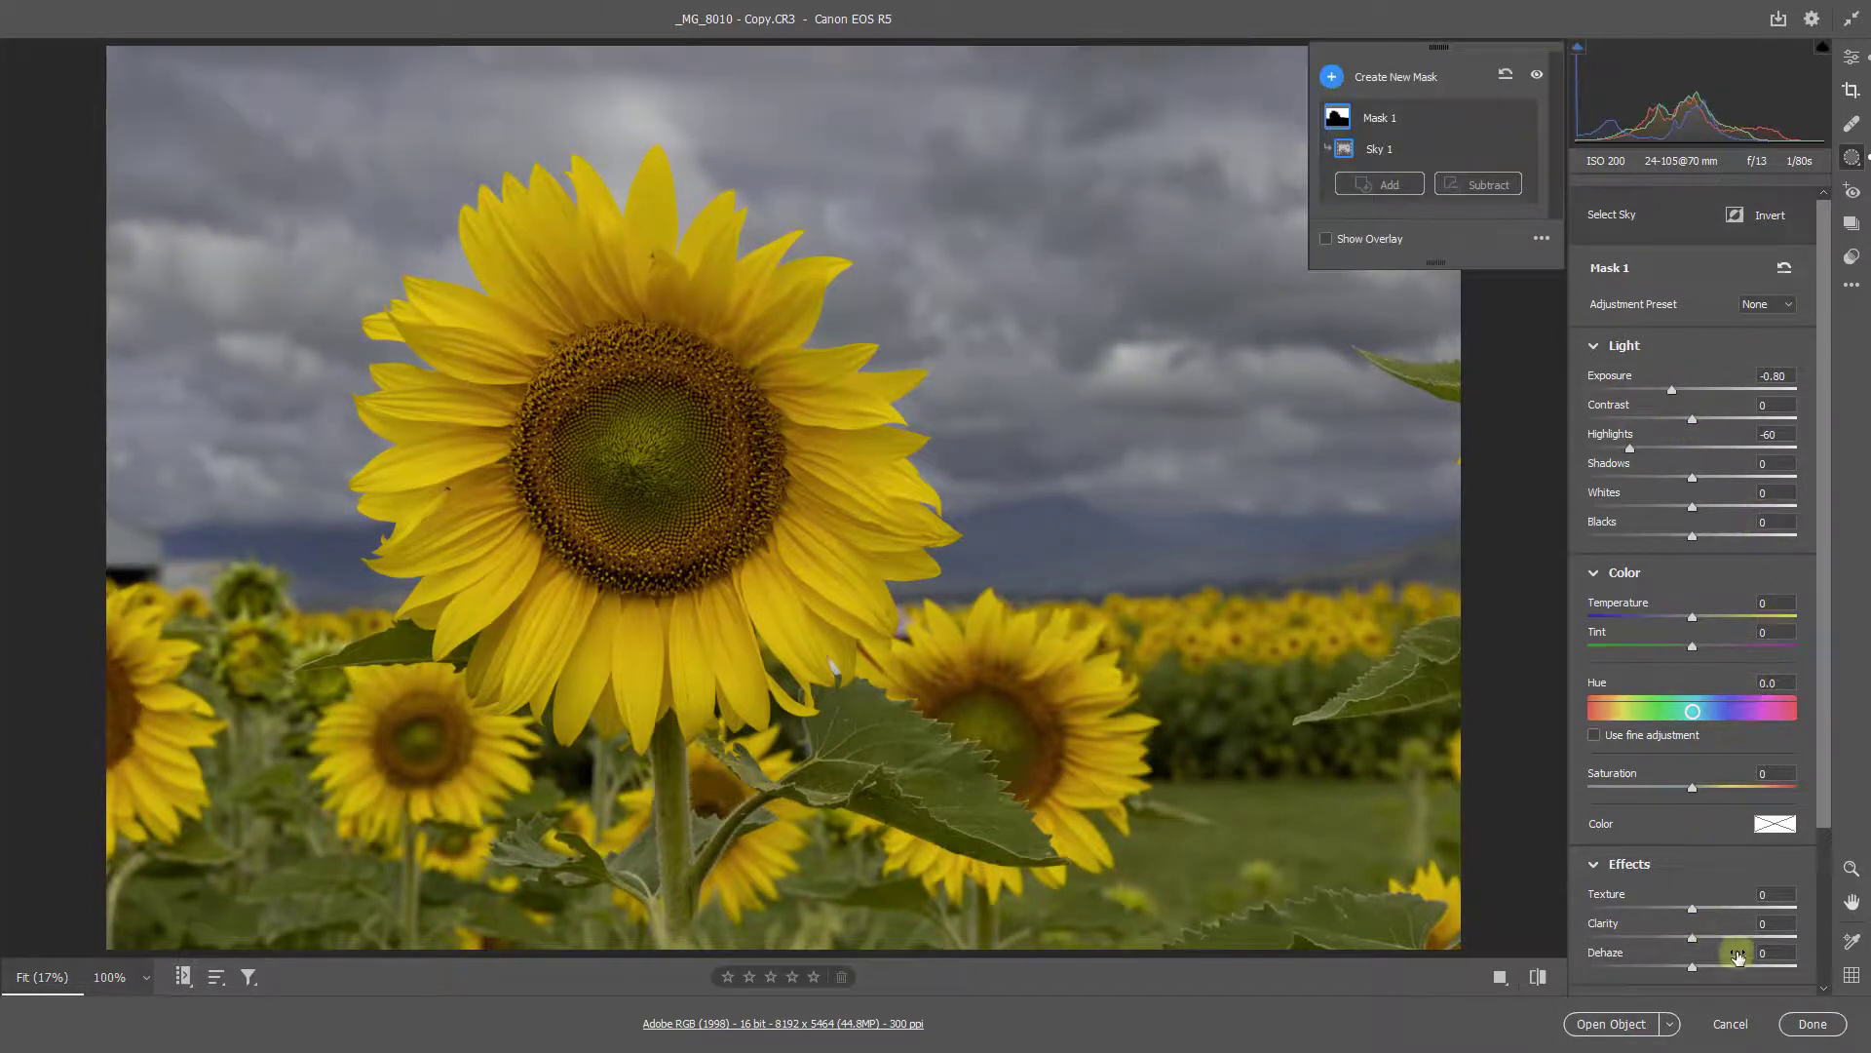
pyautogui.moveTo(1731, 936); pyautogui.dragTo(1733, 935)
pyautogui.click(1733, 936)
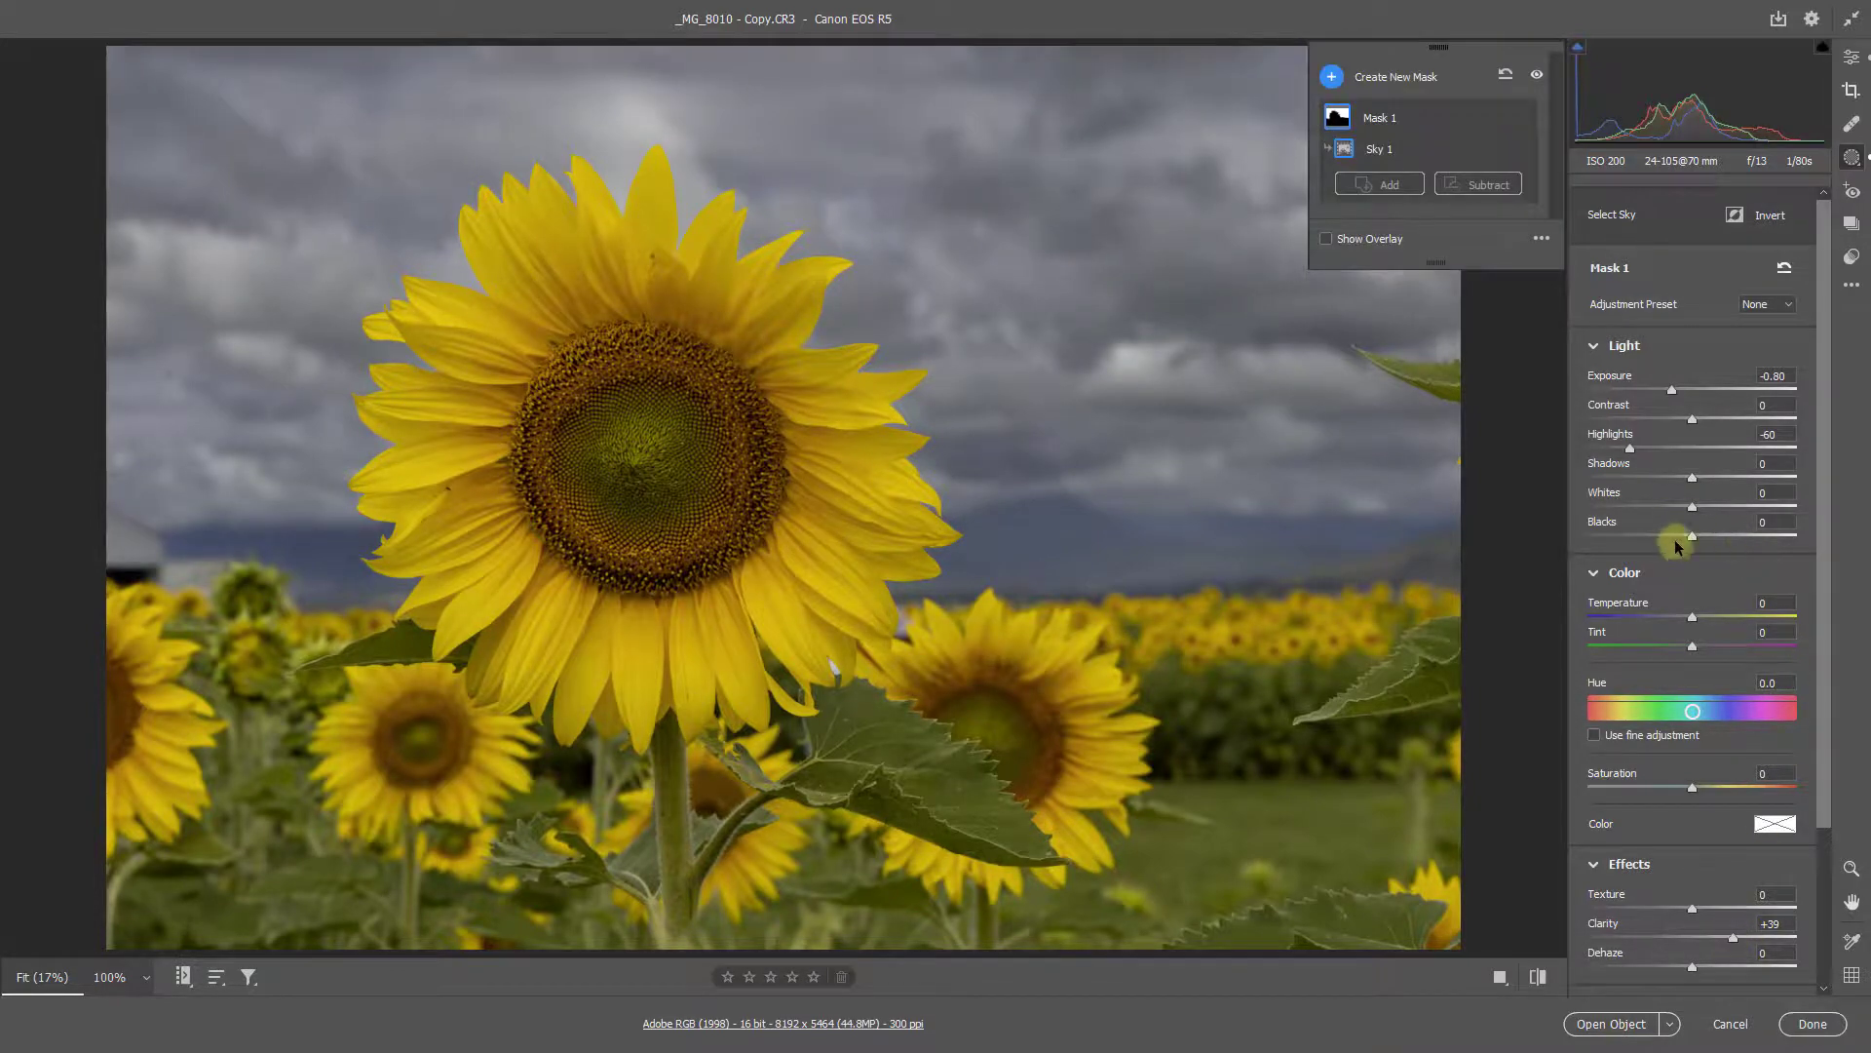
# Set the sky mask's blacks to -18, whites to +23 and temperature to +11
pyautogui.moveTo(1670, 543); pyautogui.dragTo(1716, 507)
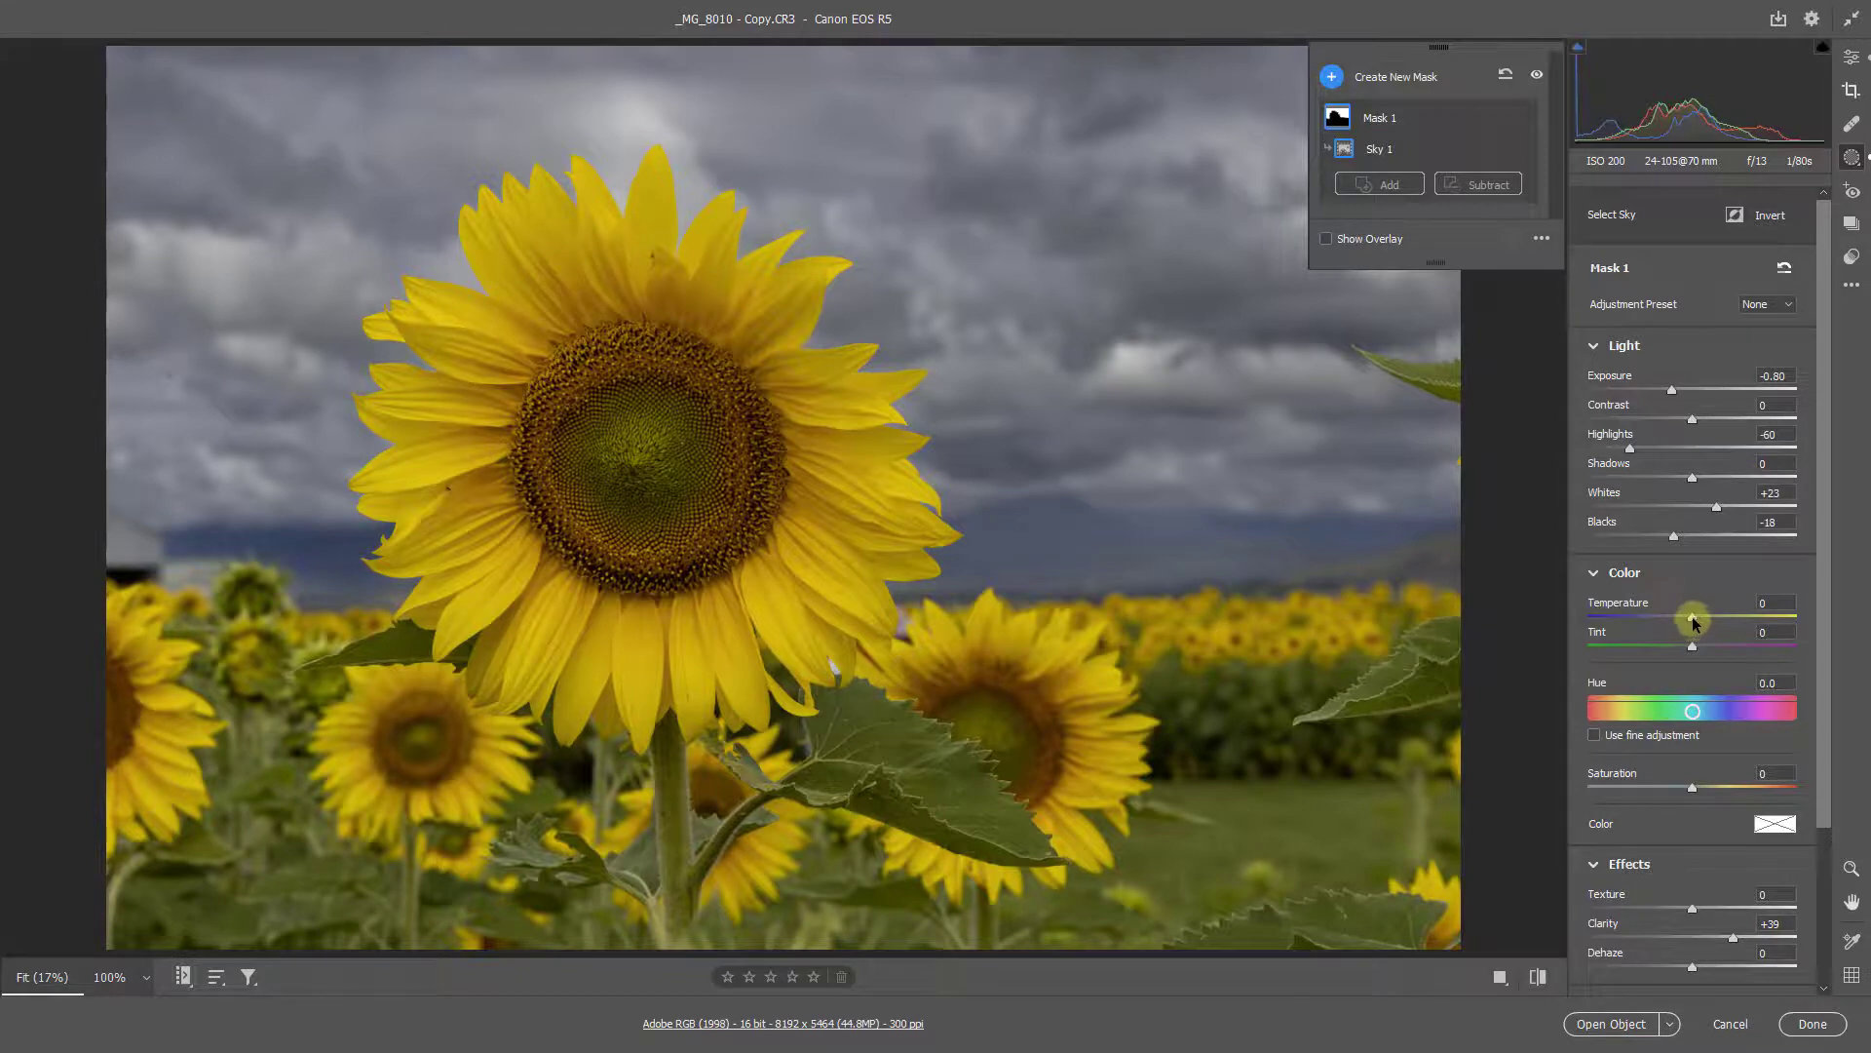
pyautogui.moveTo(1693, 617); pyautogui.dragTo(1703, 624)
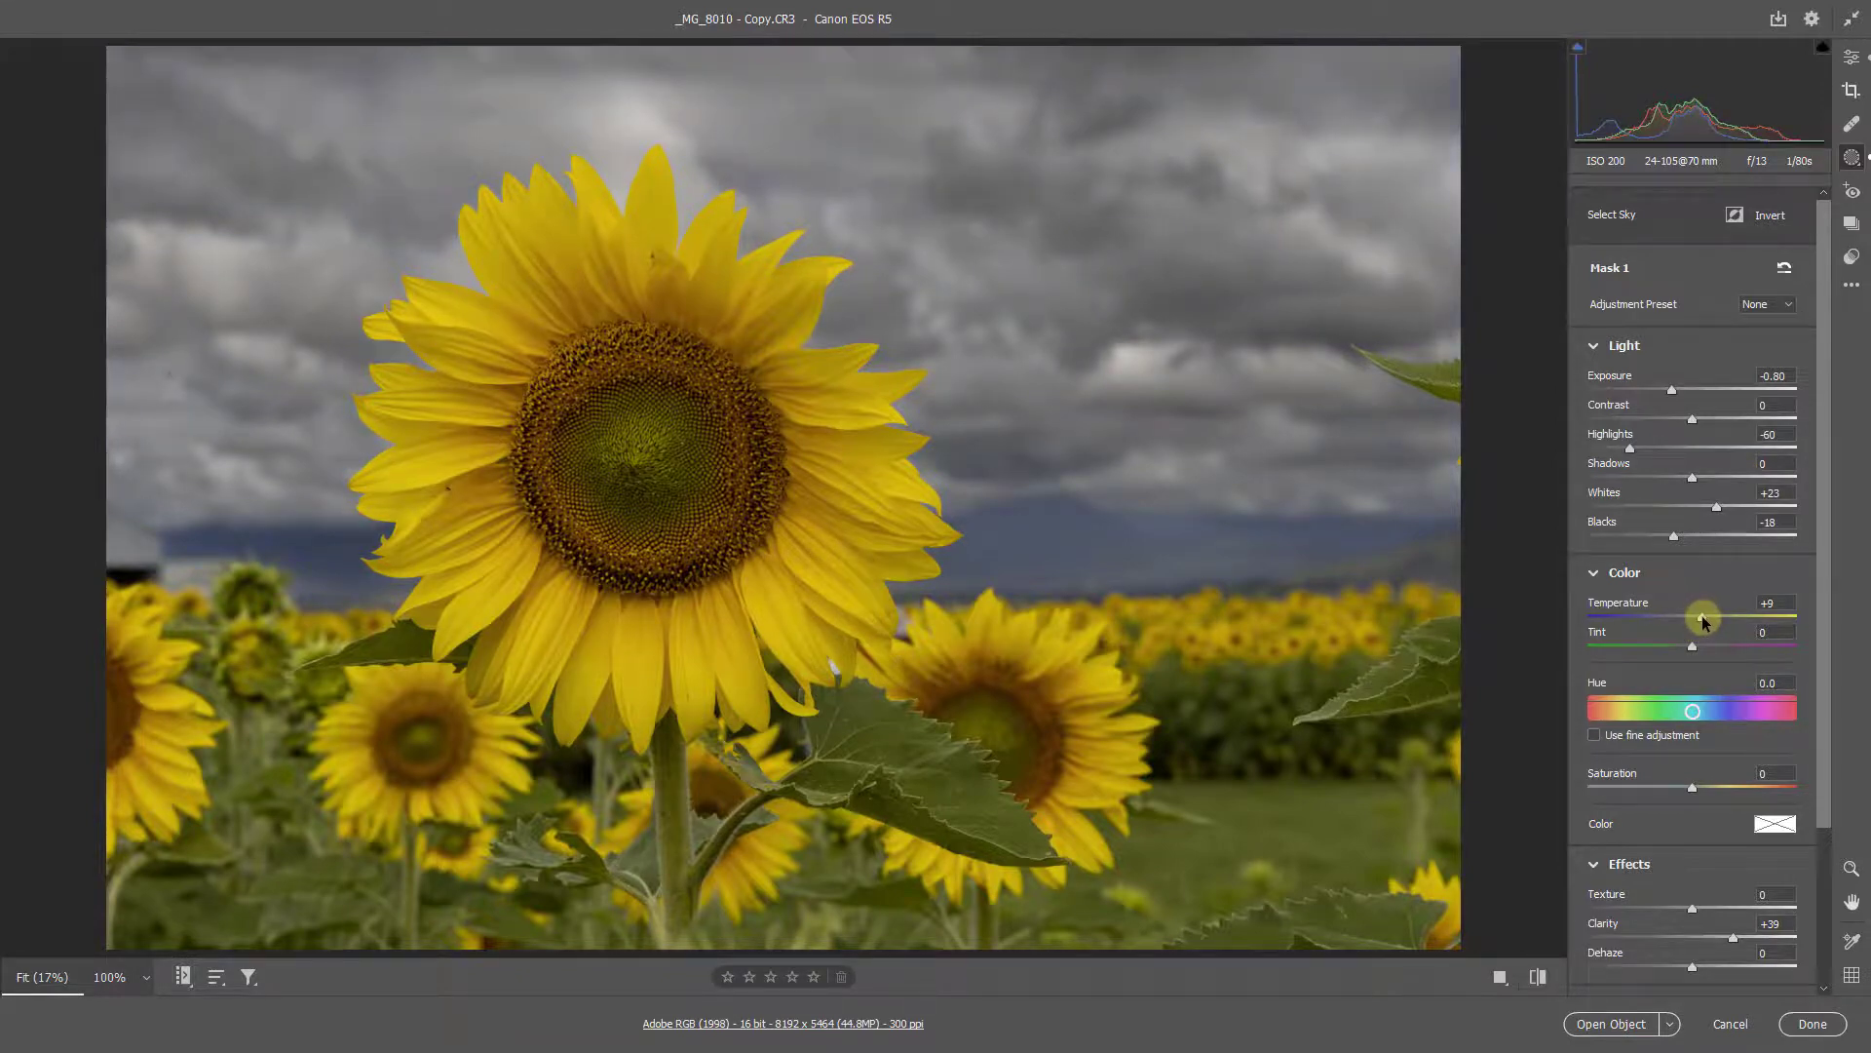
pyautogui.moveTo(1704, 616); pyautogui.dragTo(1704, 617)
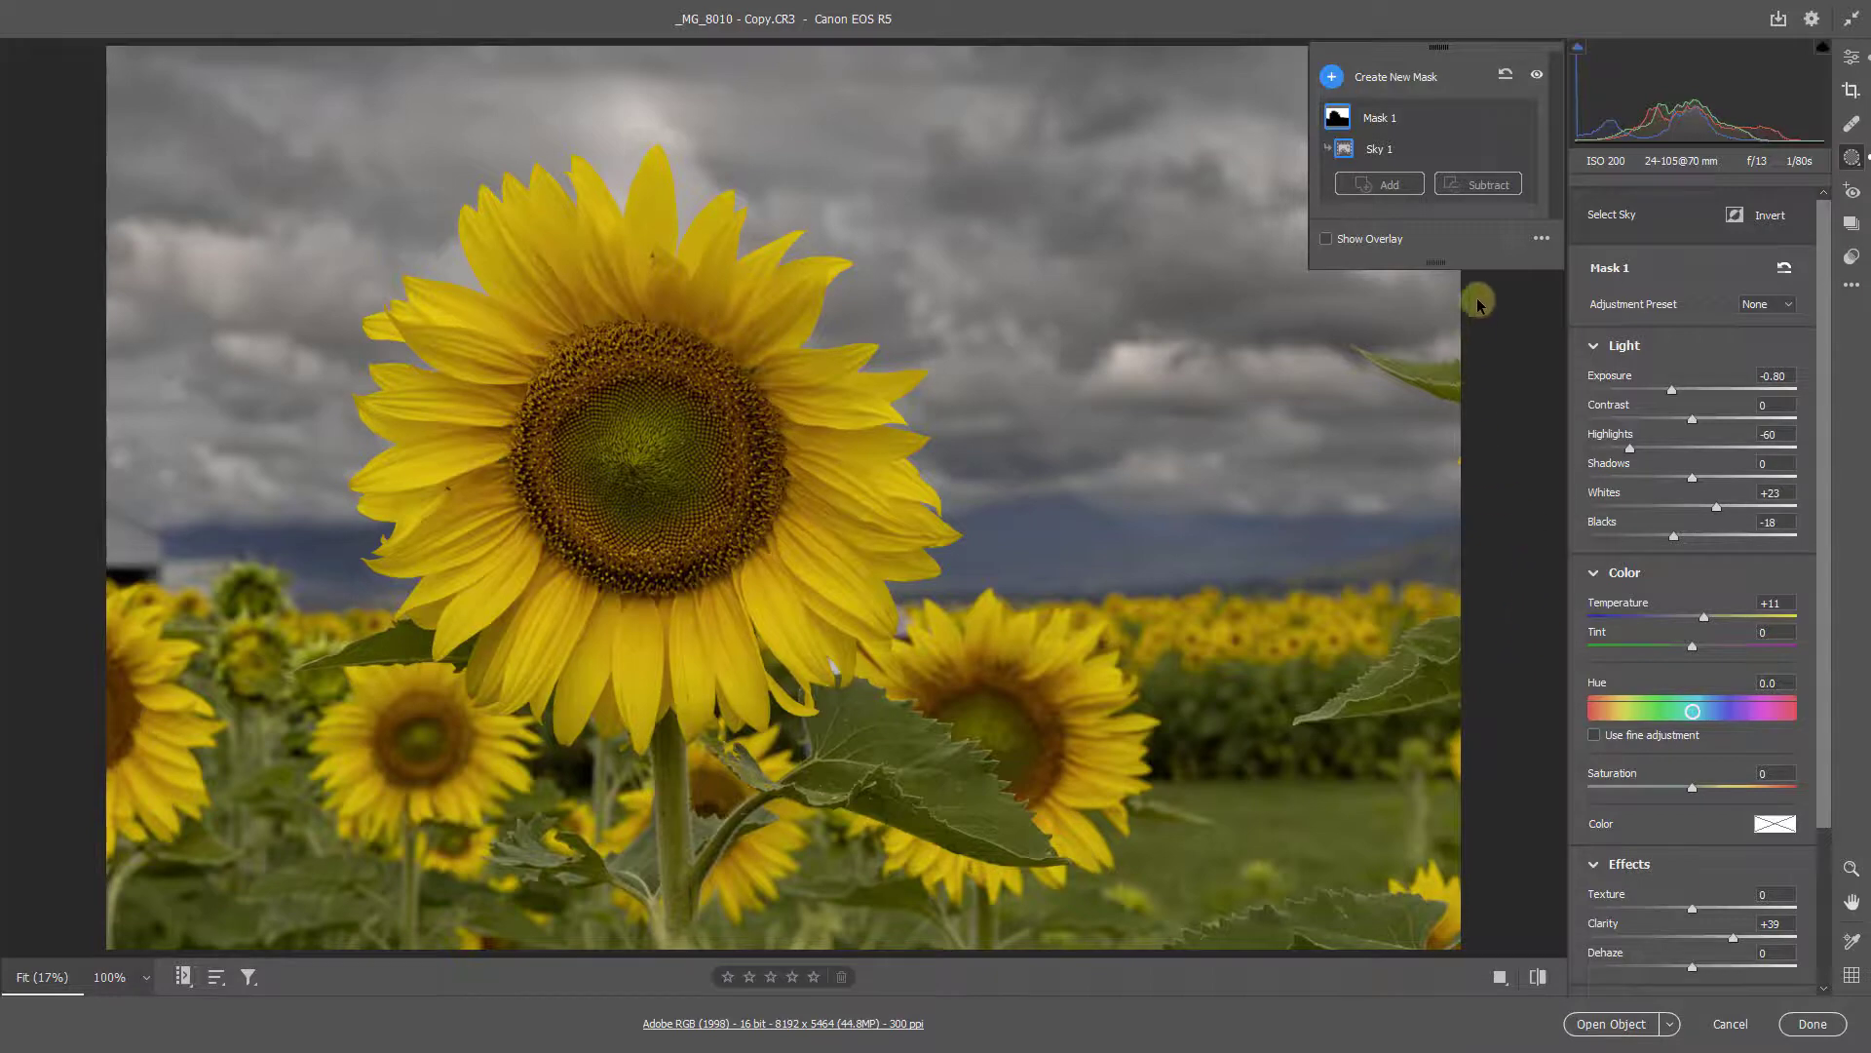
# Add a linear gradient mask rising from the photo's bottom edge to just above the horizon and set its exposure to -0.60
pyautogui.click(1332, 78)
pyautogui.click(1398, 165)
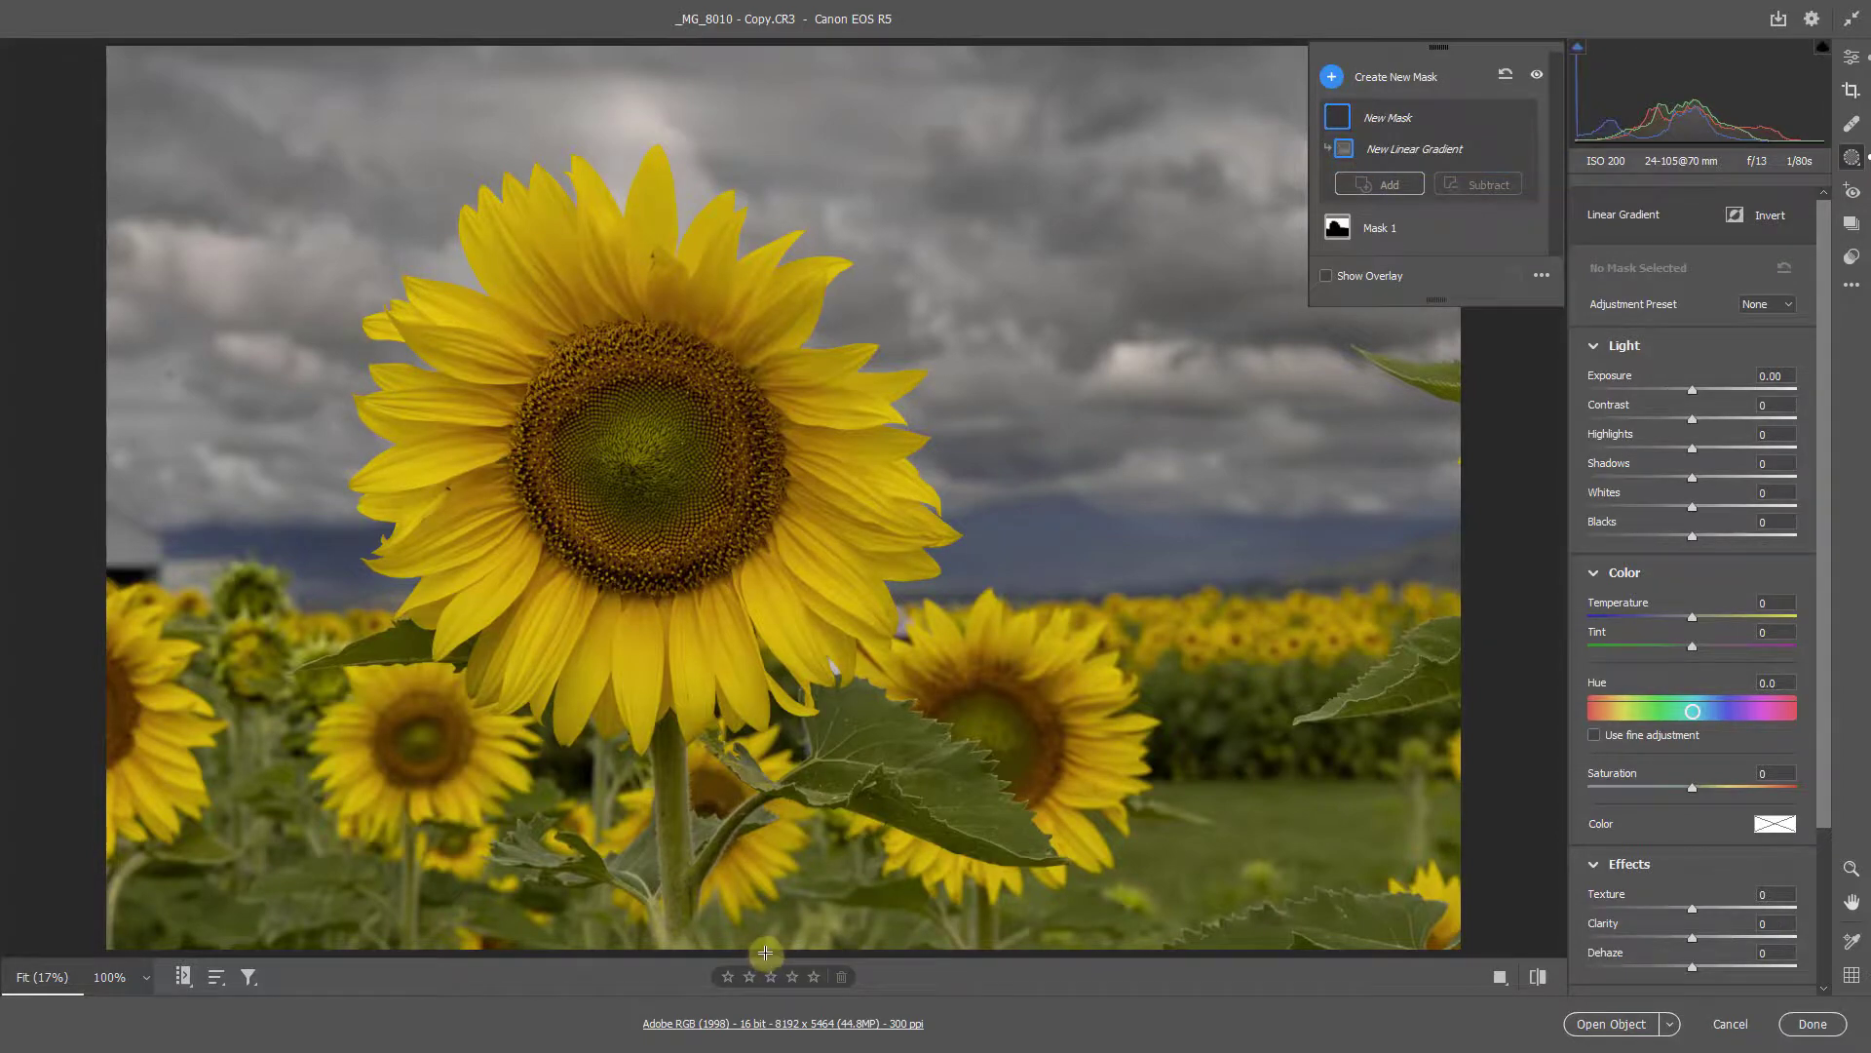
pyautogui.moveTo(765, 952); pyautogui.dragTo(763, 563)
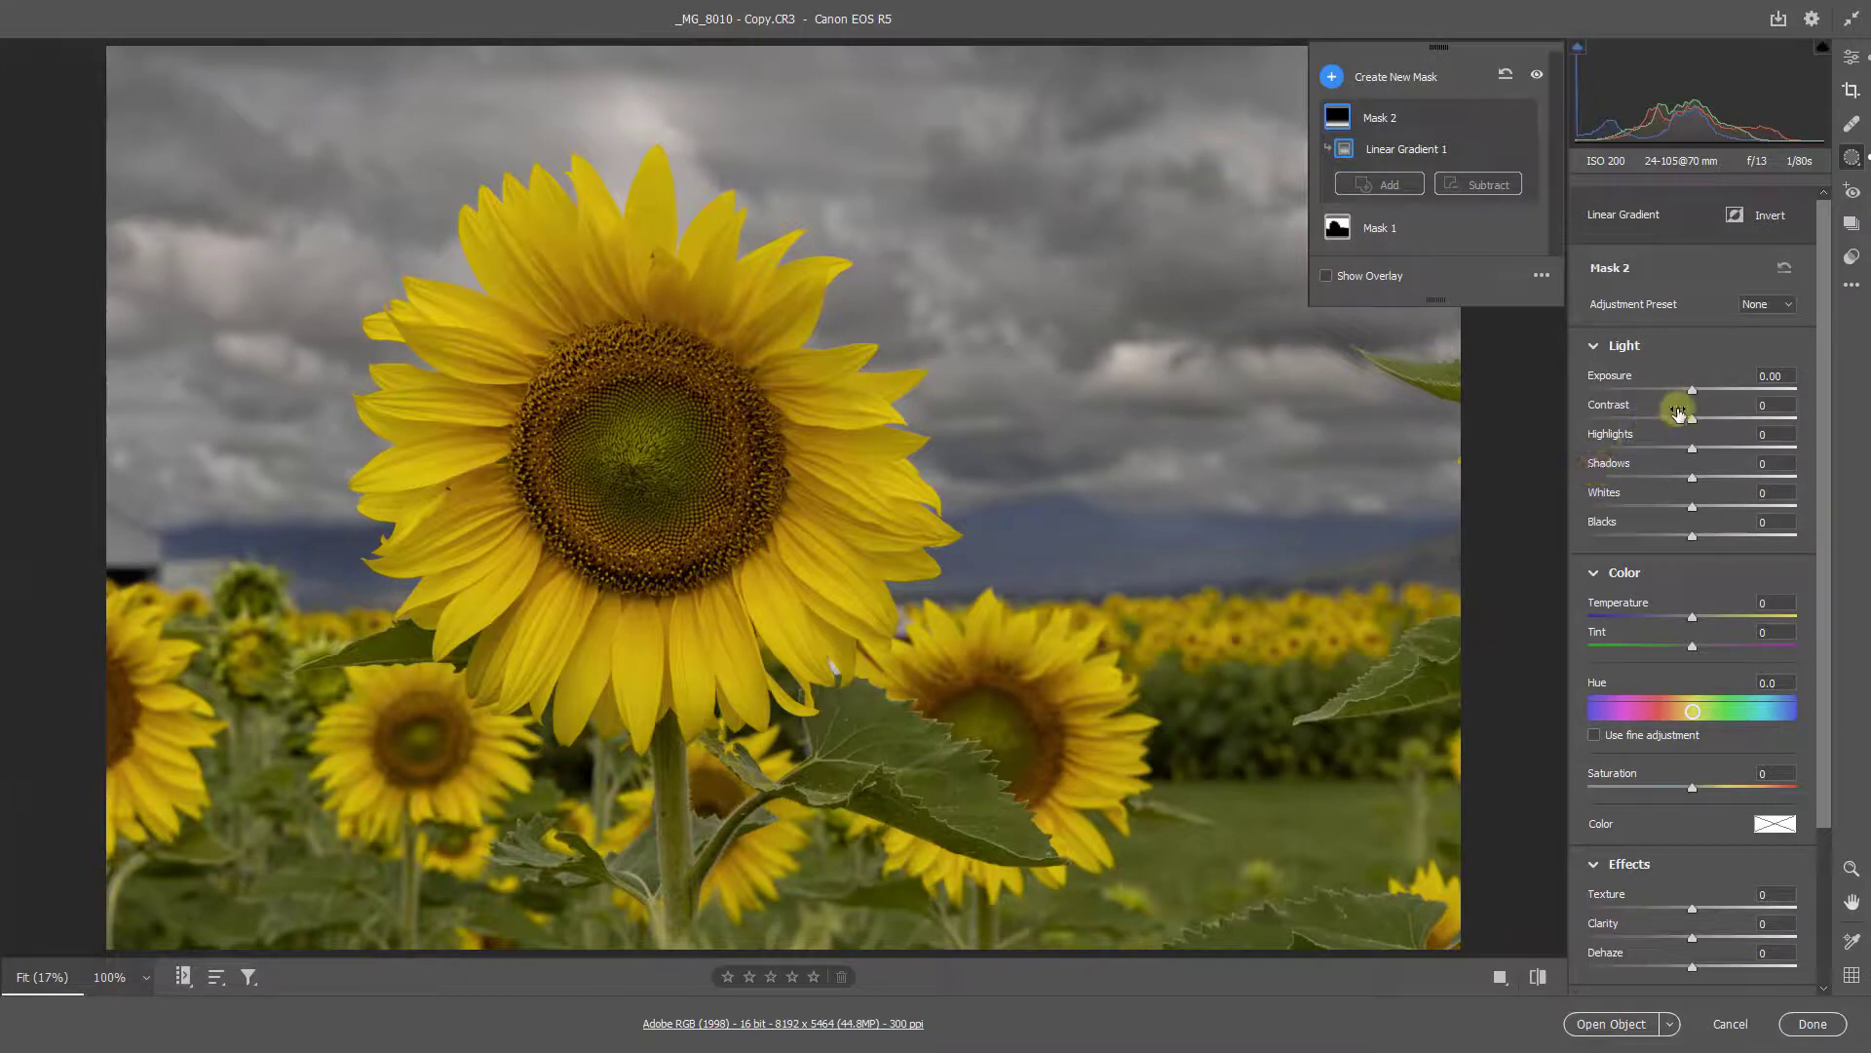
pyautogui.moveTo(1691, 389); pyautogui.dragTo(1674, 392)
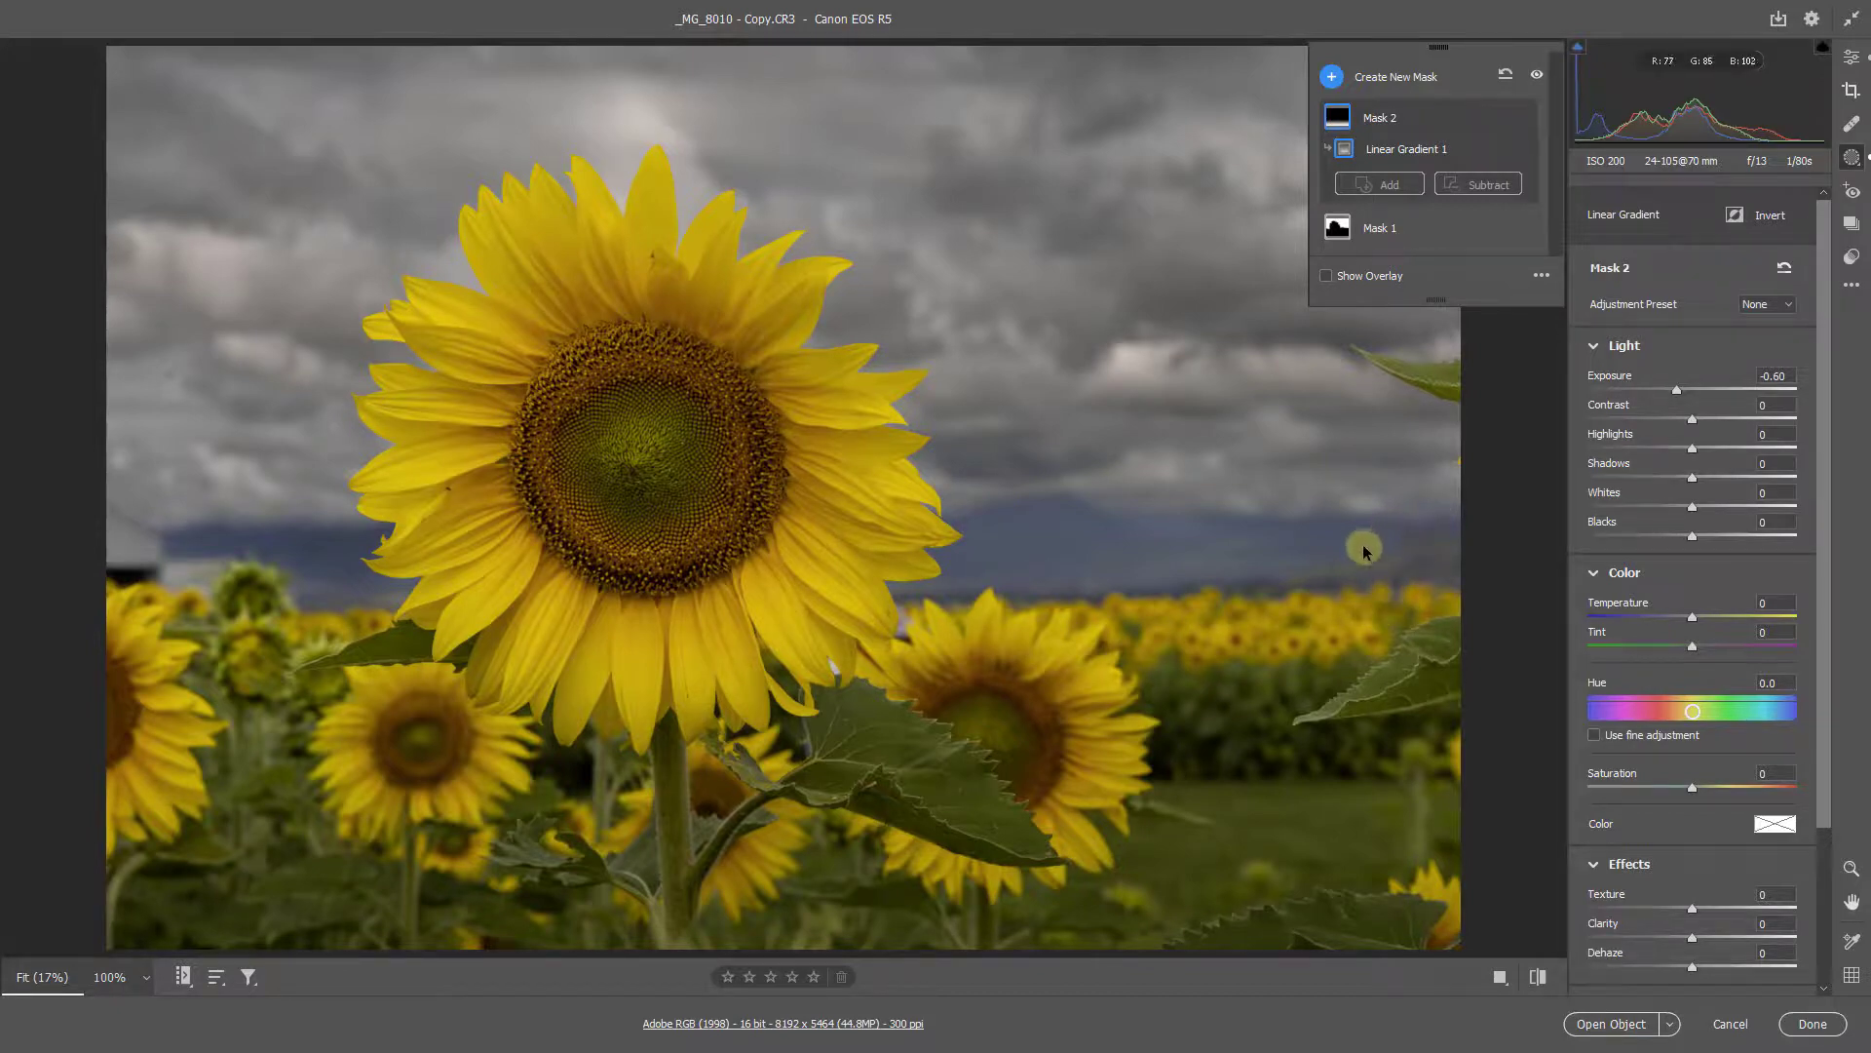
# Add a linear gradient mask from the photo's left edge to the main sunflower's right side with exposure -0.25
pyautogui.press('g')
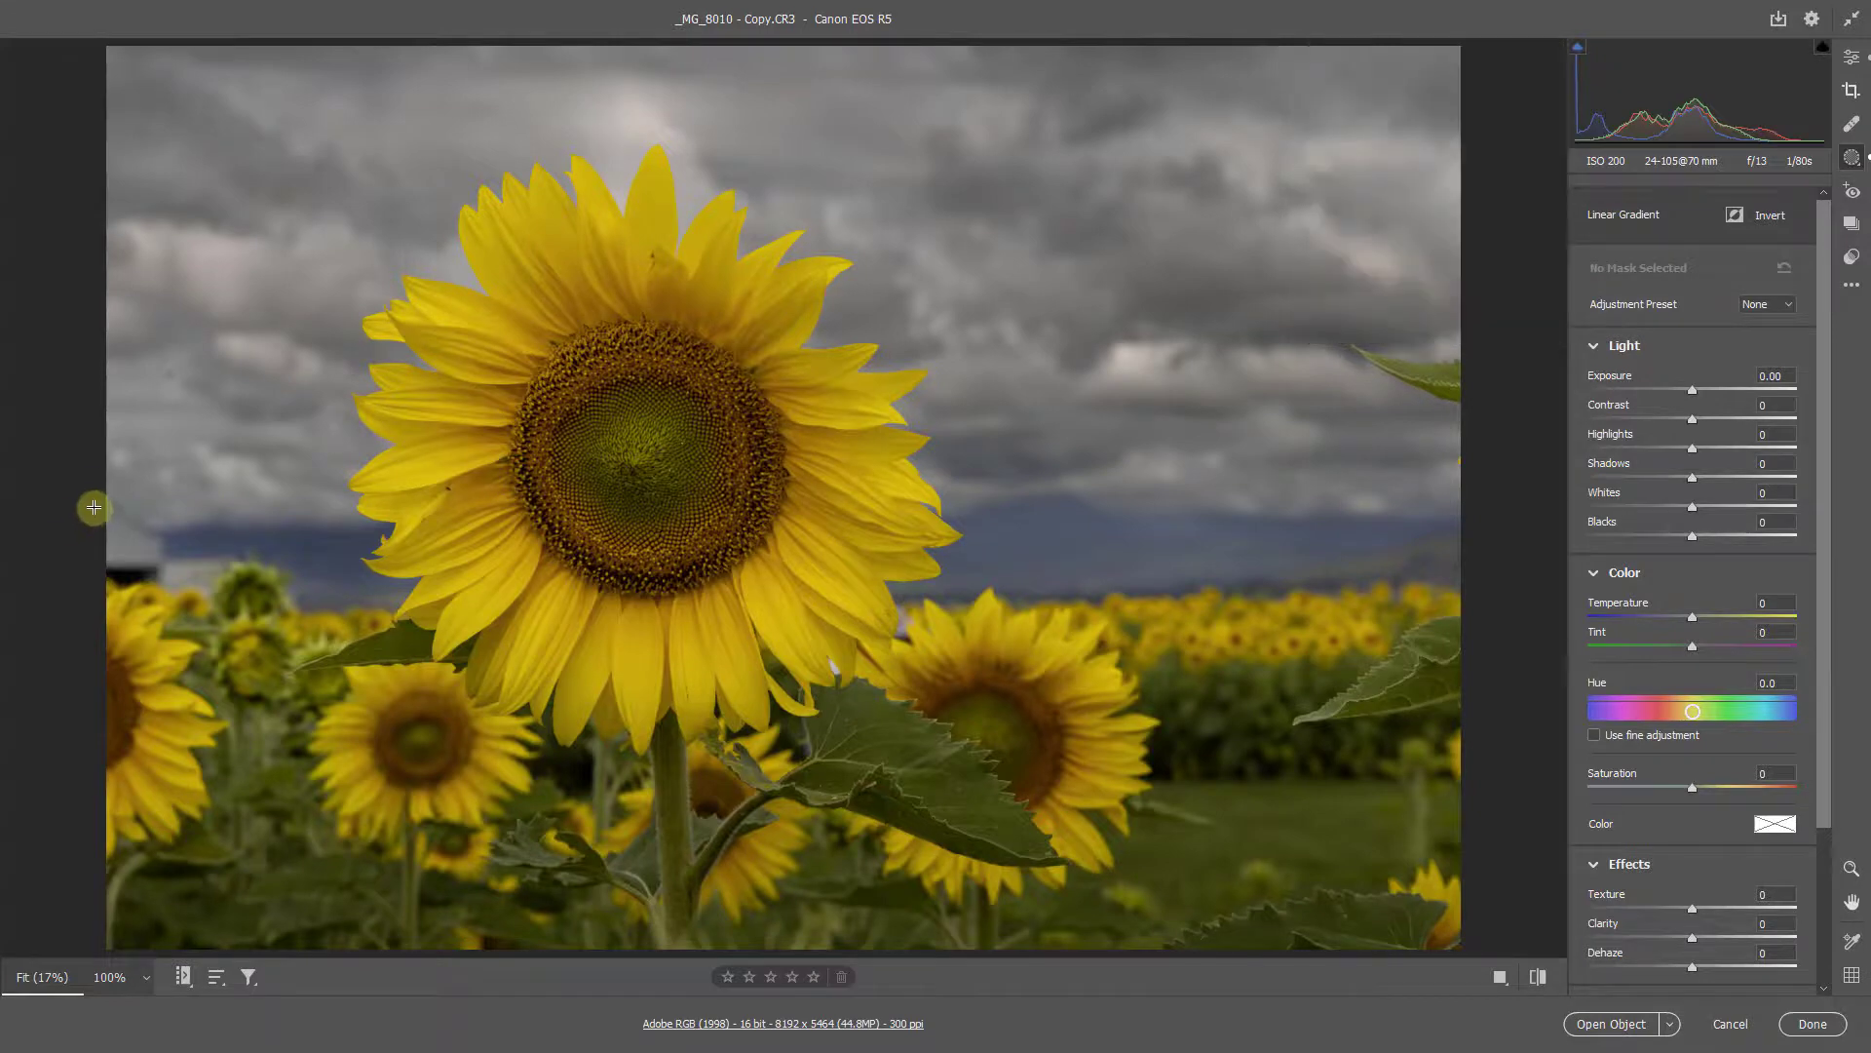
pyautogui.moveTo(94, 507); pyautogui.dragTo(737, 515)
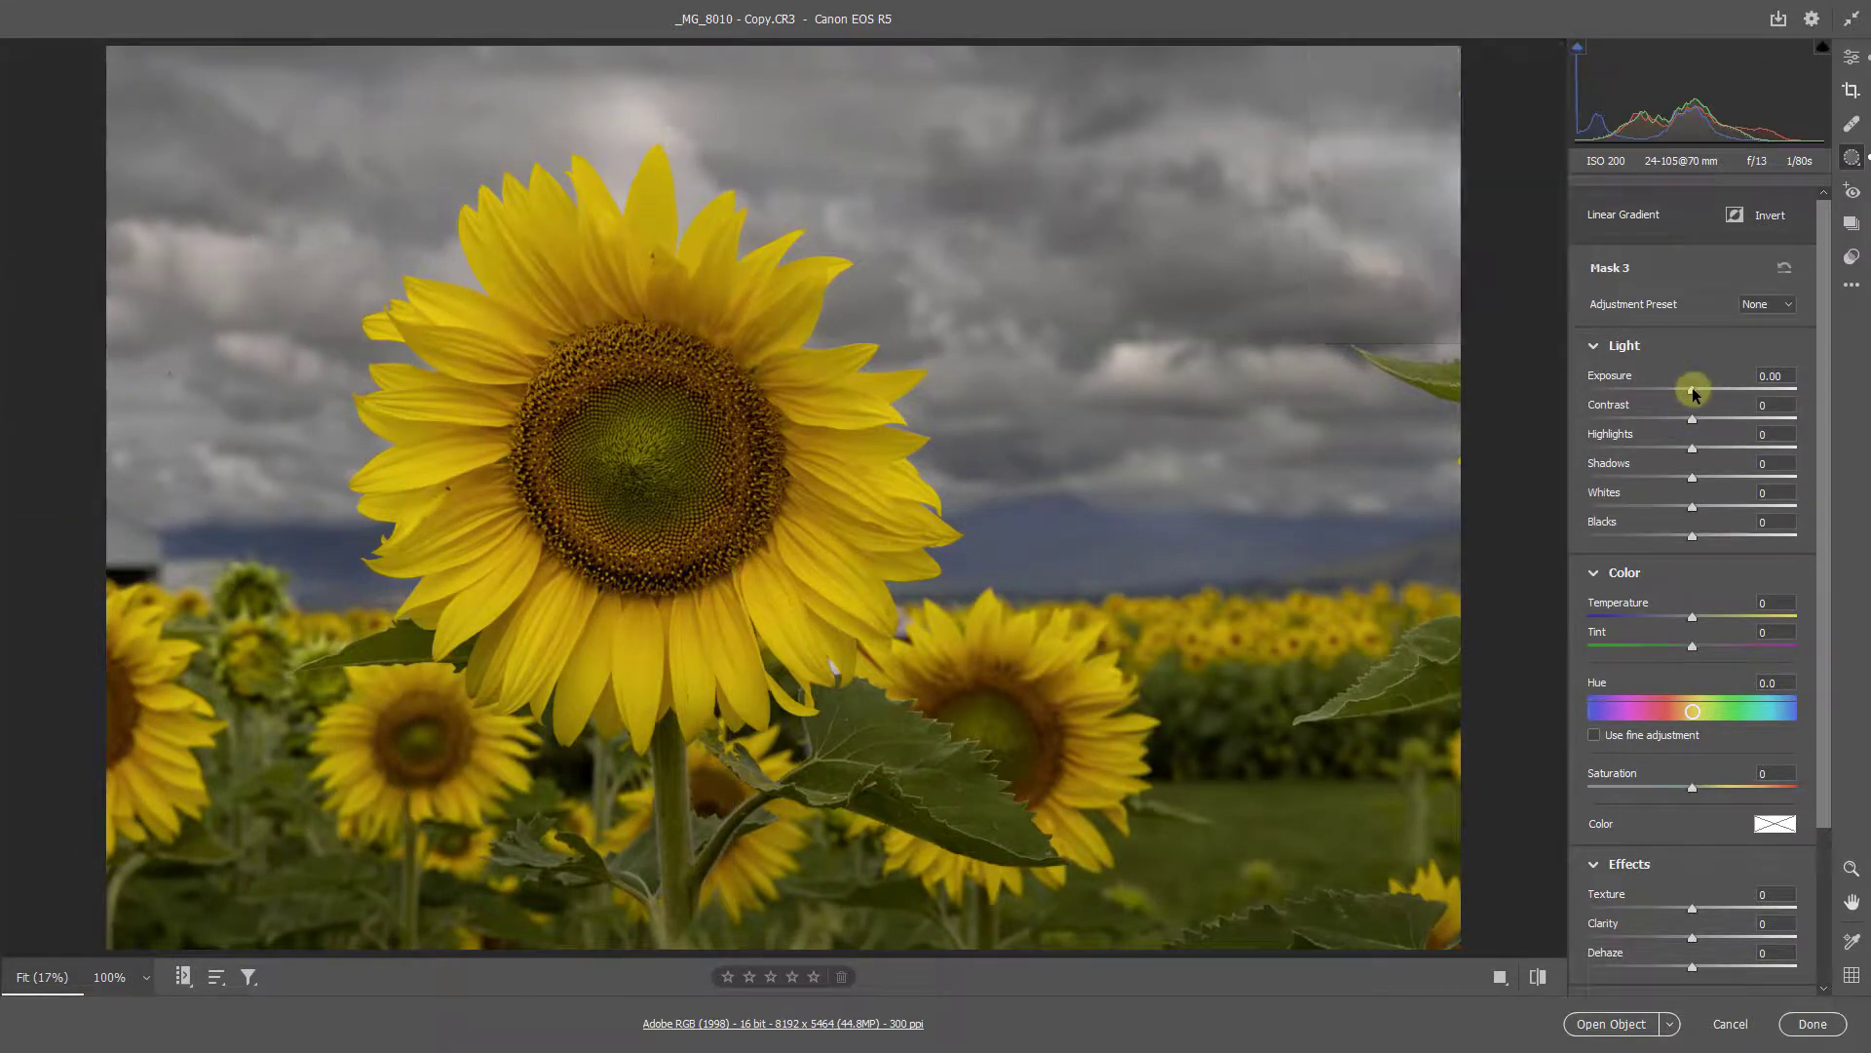
pyautogui.moveTo(1695, 394); pyautogui.dragTo(1687, 391)
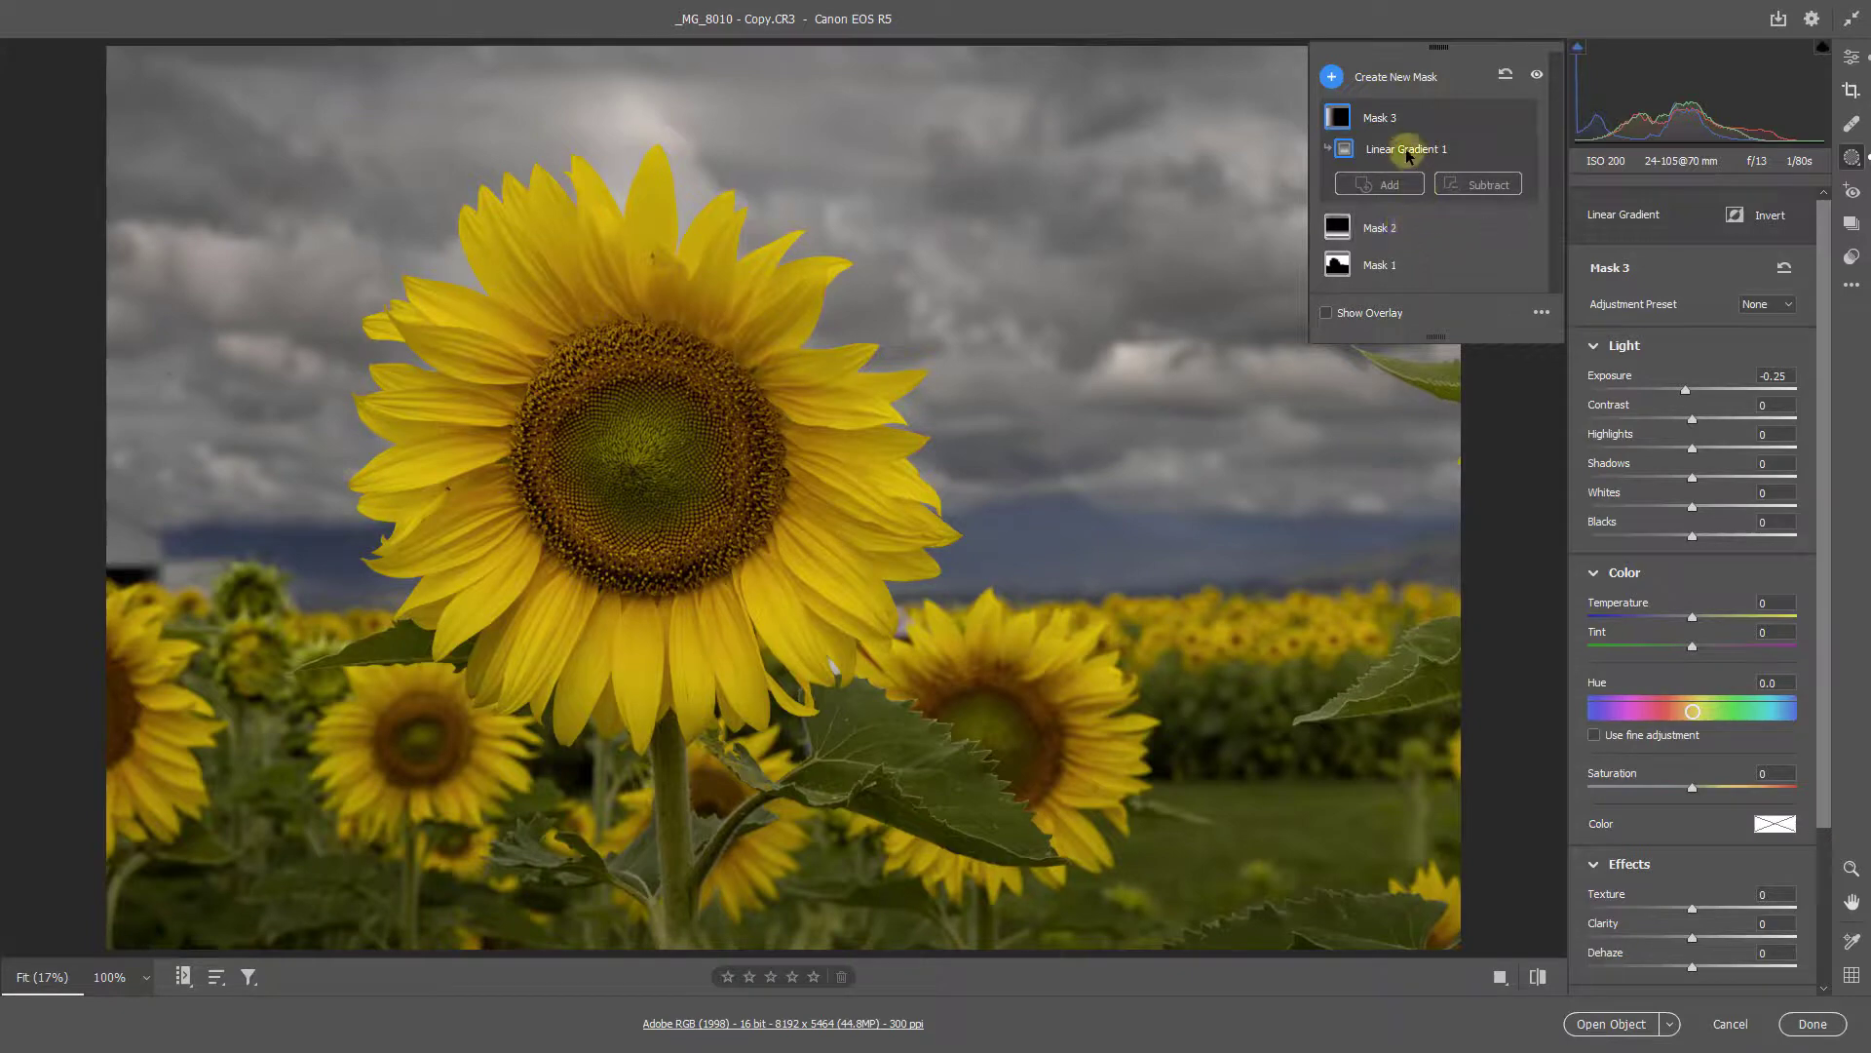
# Create a Select Subject mask on the sunflower photo and show its overlay to check the coverage
pyautogui.click(1332, 78)
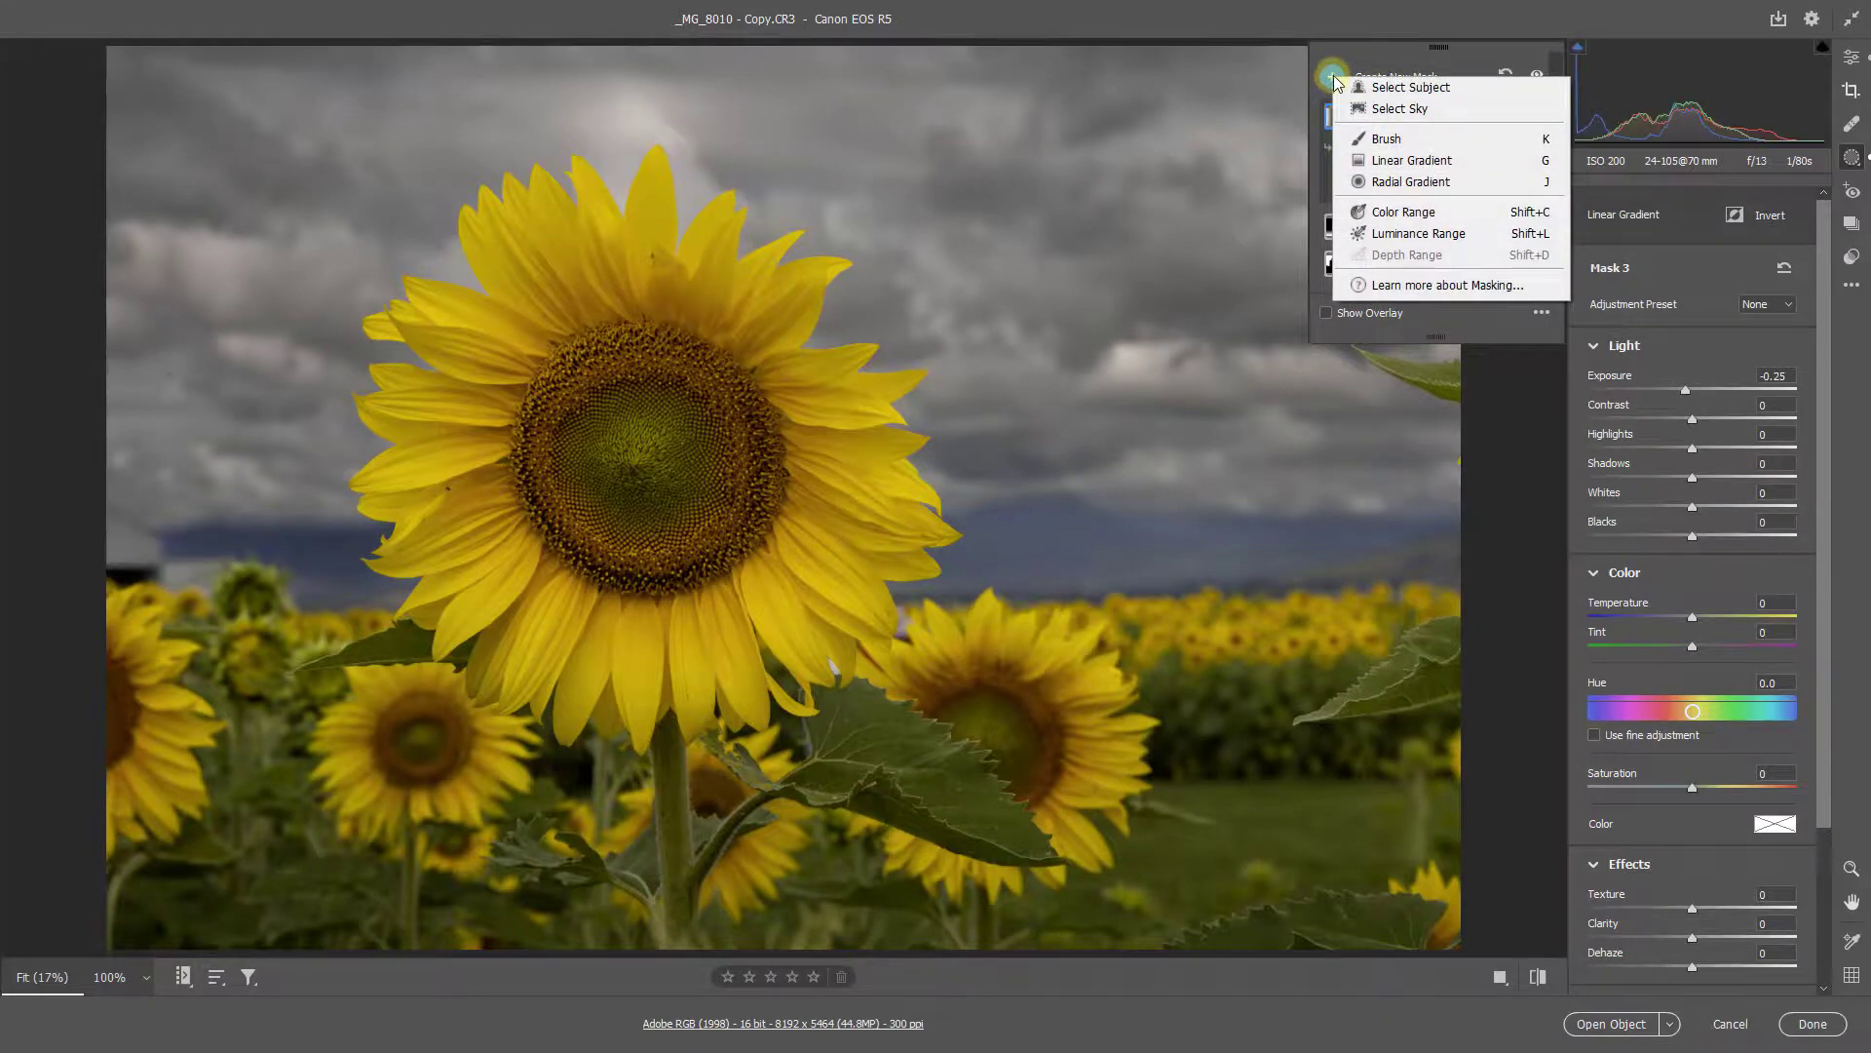
pyautogui.click(1392, 92)
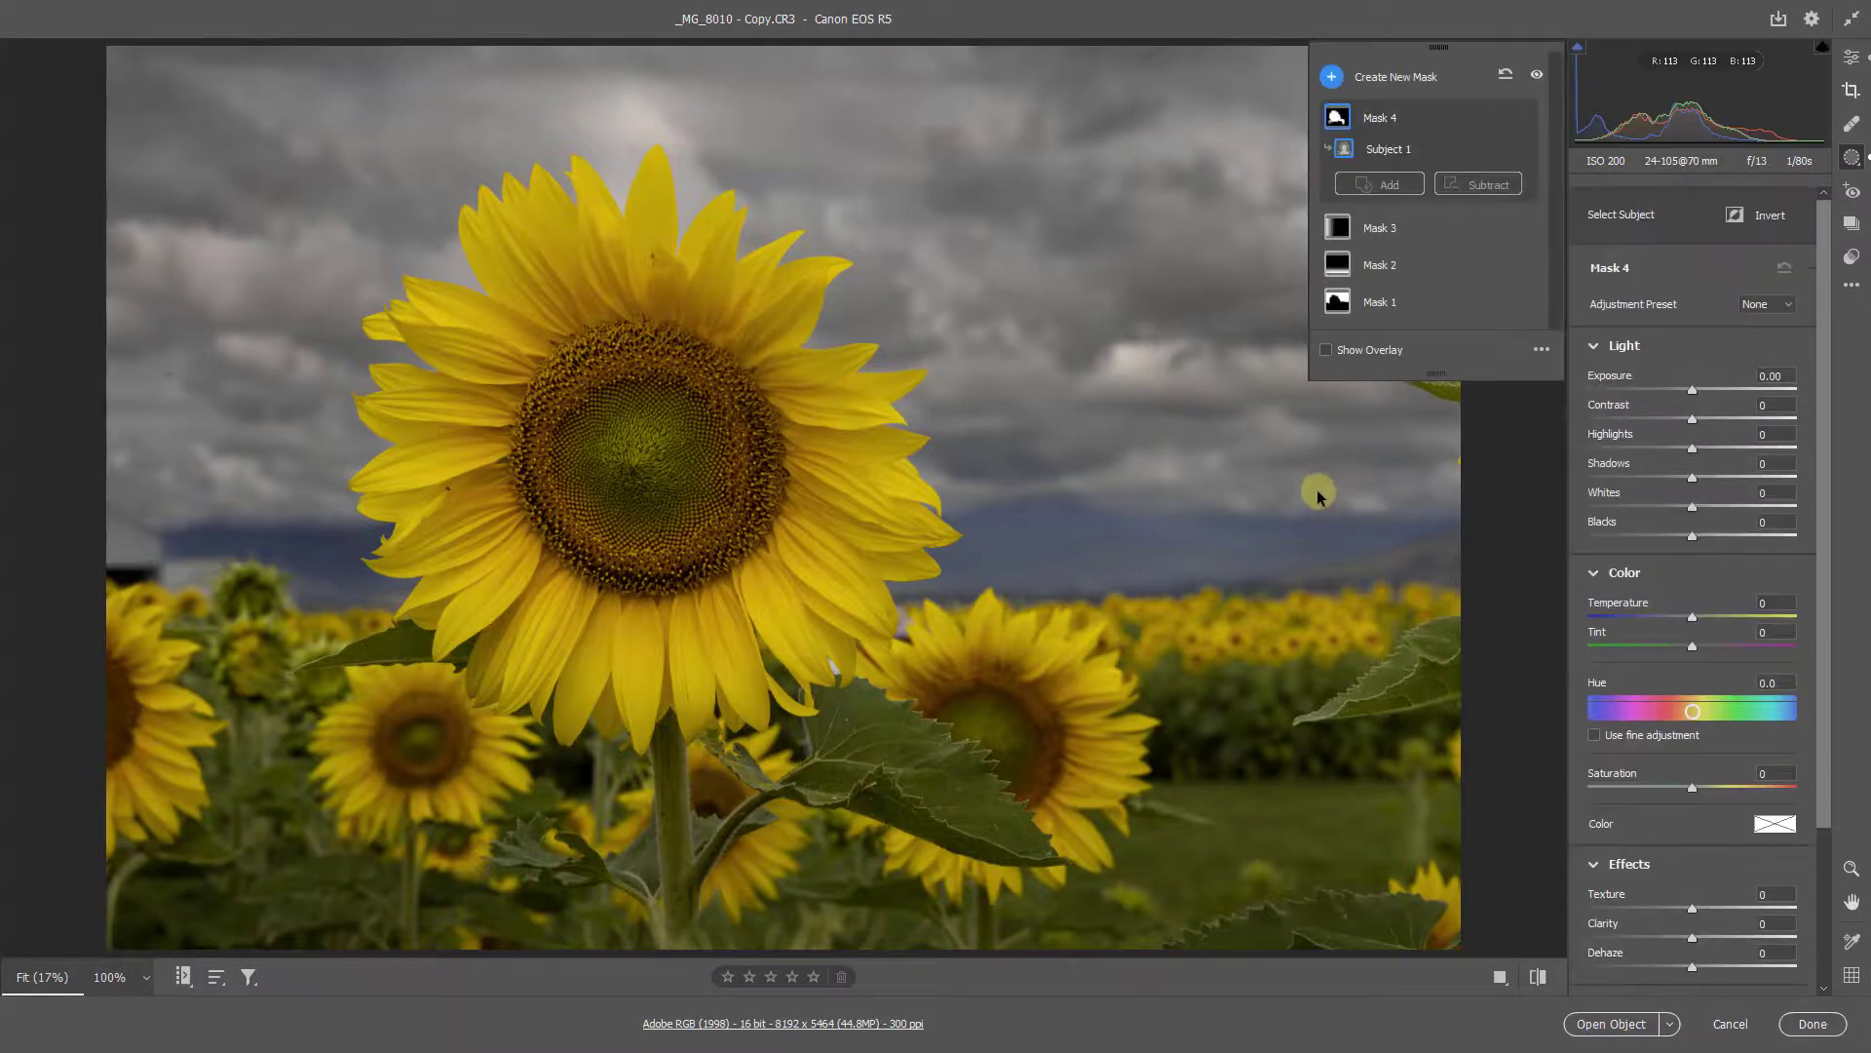
pyautogui.click(1325, 351)
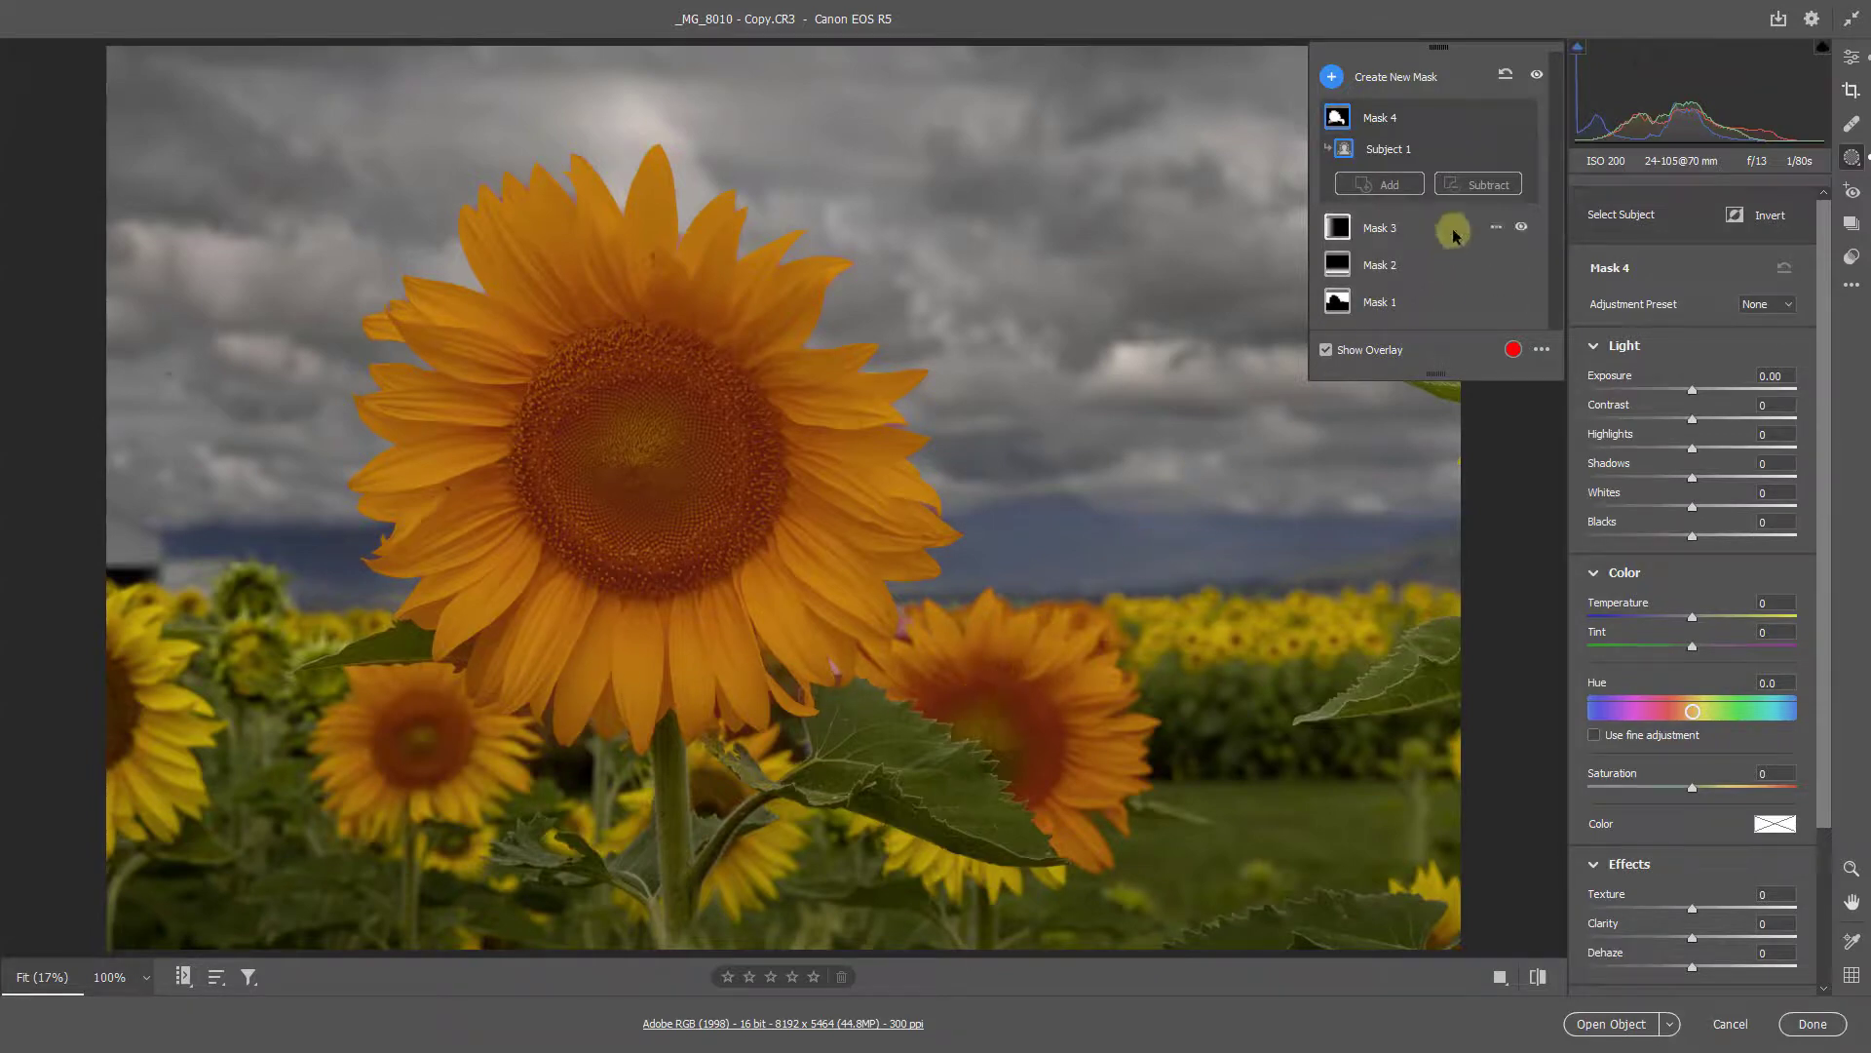
# Subtract the smaller background sunflowers from the subject mask using a brush with flow 100, and hide the overlay
pyautogui.click(1477, 183)
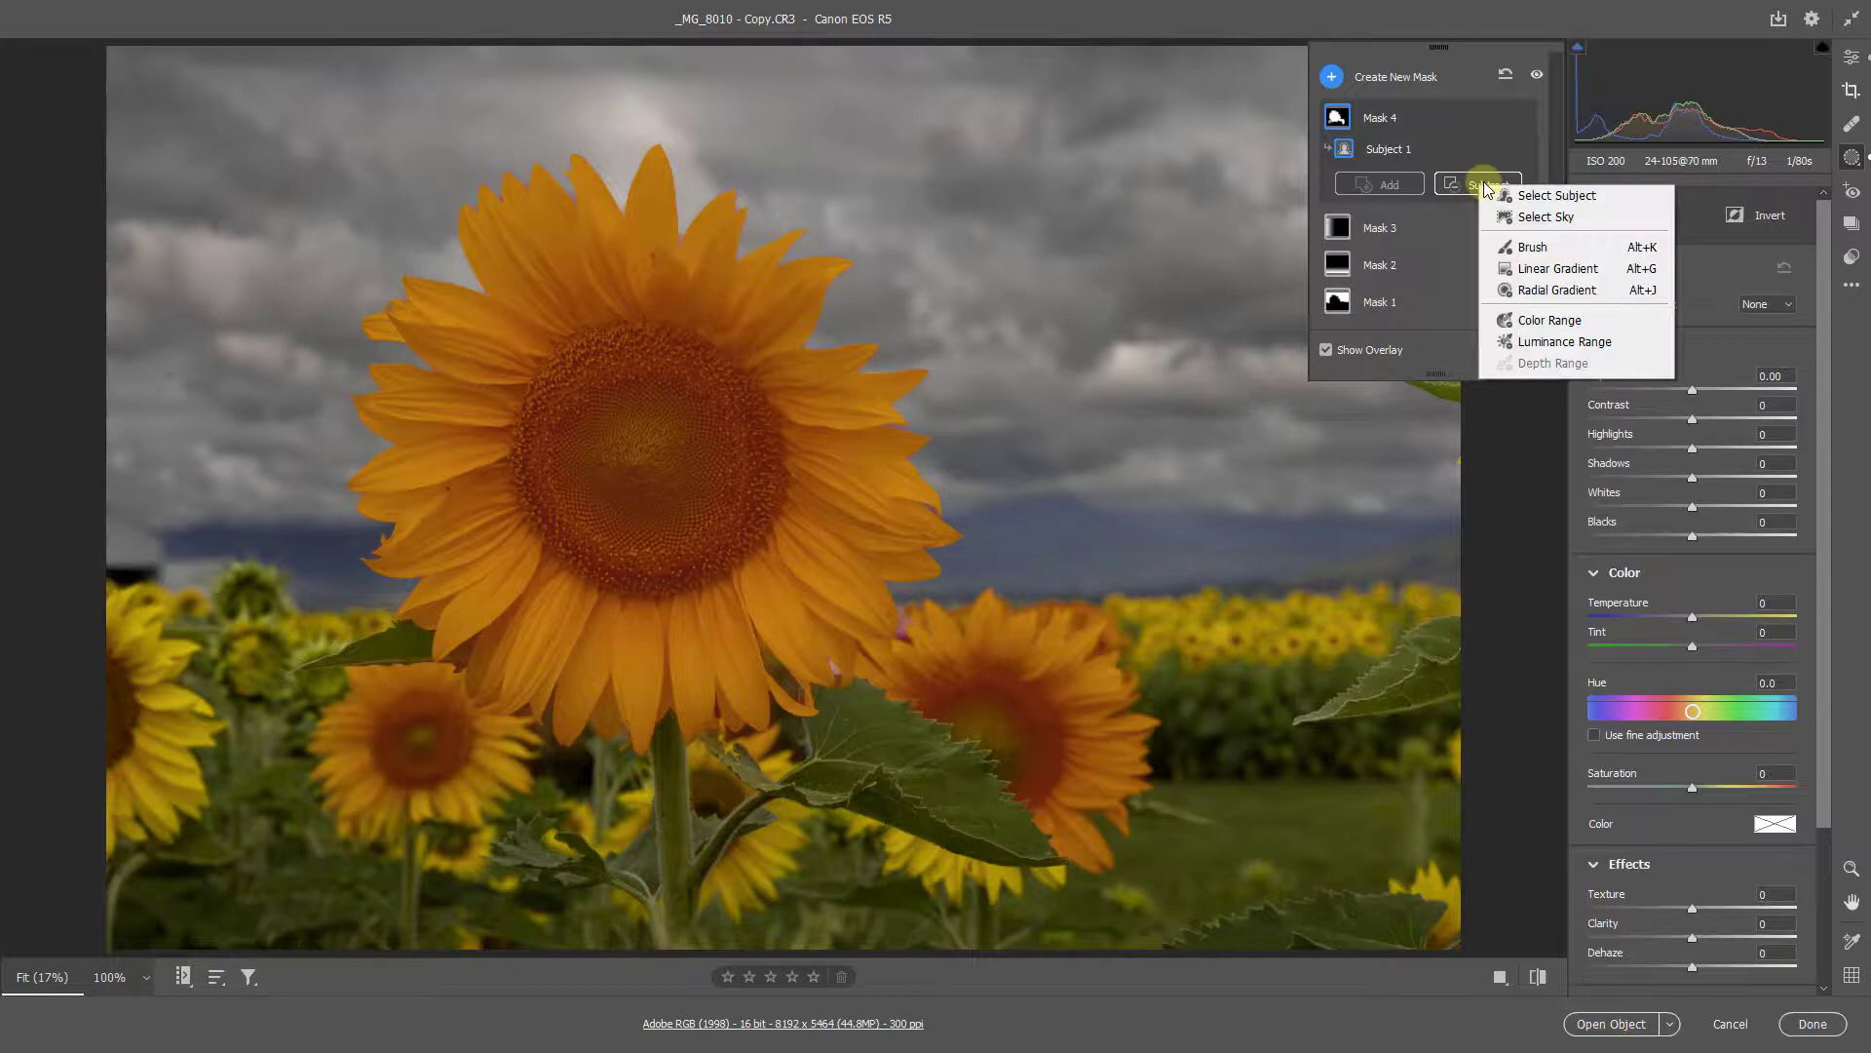
pyautogui.click(1530, 248)
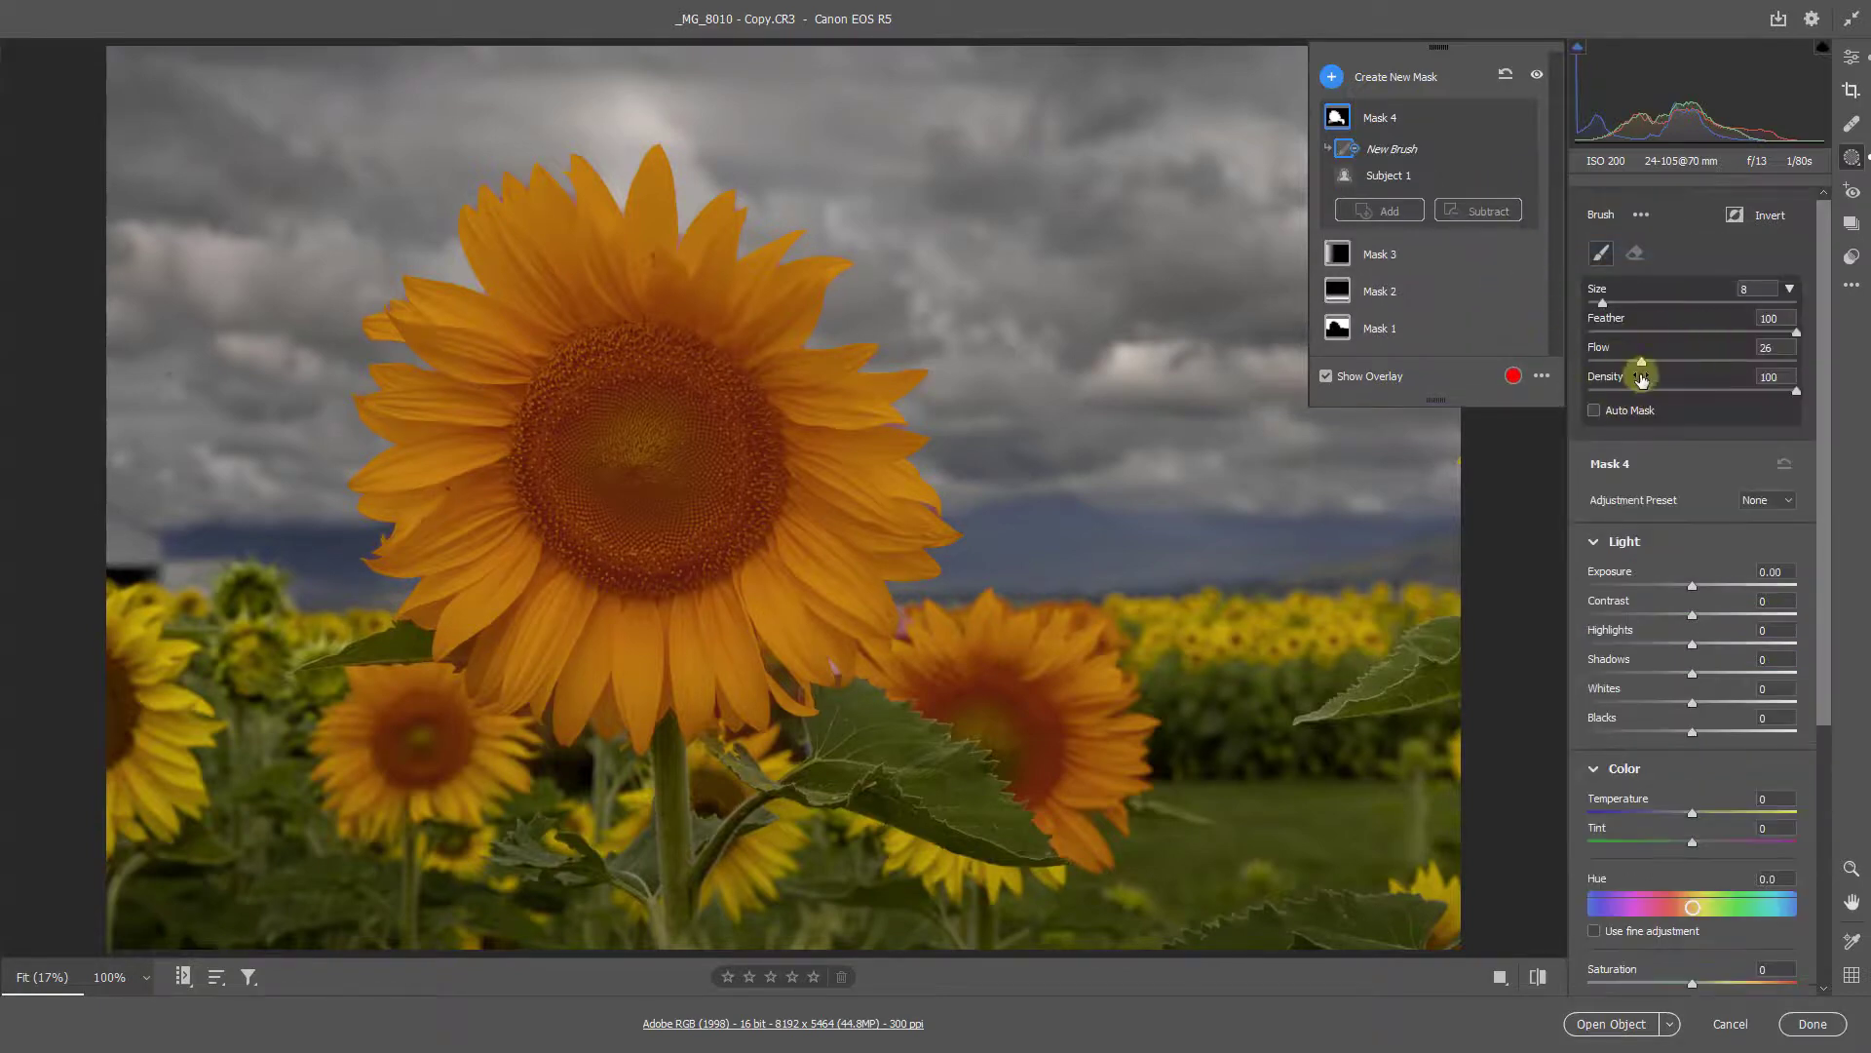
pyautogui.moveTo(1641, 360); pyautogui.dragTo(1801, 376)
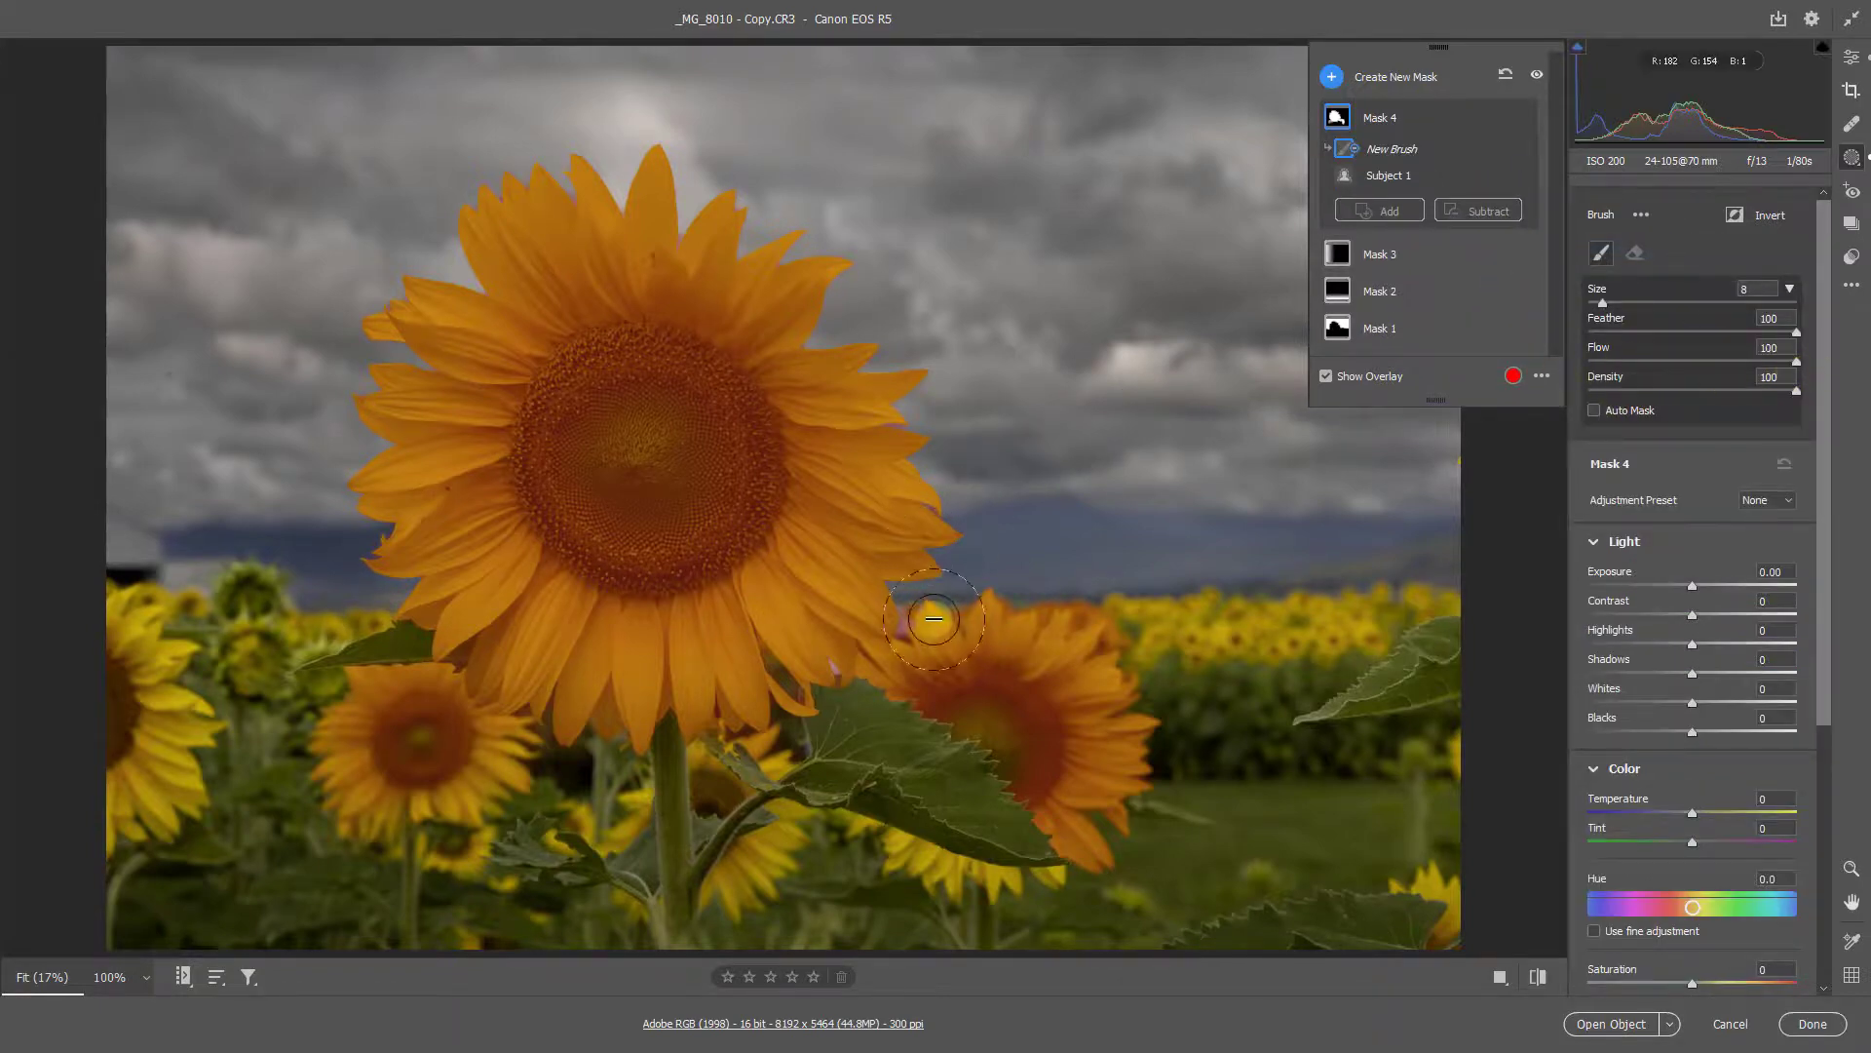
pyautogui.moveTo(1142, 684)
pyautogui.mouseDown()
pyautogui.moveTo(986, 888)
pyautogui.moveTo(1016, 887)
pyautogui.moveTo(1081, 692)
pyautogui.moveTo(987, 666)
pyautogui.moveTo(956, 677)
pyautogui.moveTo(973, 625)
pyautogui.moveTo(925, 696)
pyautogui.moveTo(899, 691)
pyautogui.moveTo(929, 741)
pyautogui.moveTo(820, 875)
pyautogui.moveTo(589, 891)
pyautogui.moveTo(468, 840)
pyautogui.moveTo(456, 768)
pyautogui.moveTo(407, 756)
pyautogui.moveTo(411, 704)
pyautogui.moveTo(383, 708)
pyautogui.moveTo(322, 777)
pyautogui.moveTo(373, 860)
pyautogui.moveTo(438, 790)
pyautogui.moveTo(365, 777)
pyautogui.moveTo(510, 841)
pyautogui.moveTo(502, 809)
pyautogui.moveTo(495, 887)
pyautogui.mouseUp()
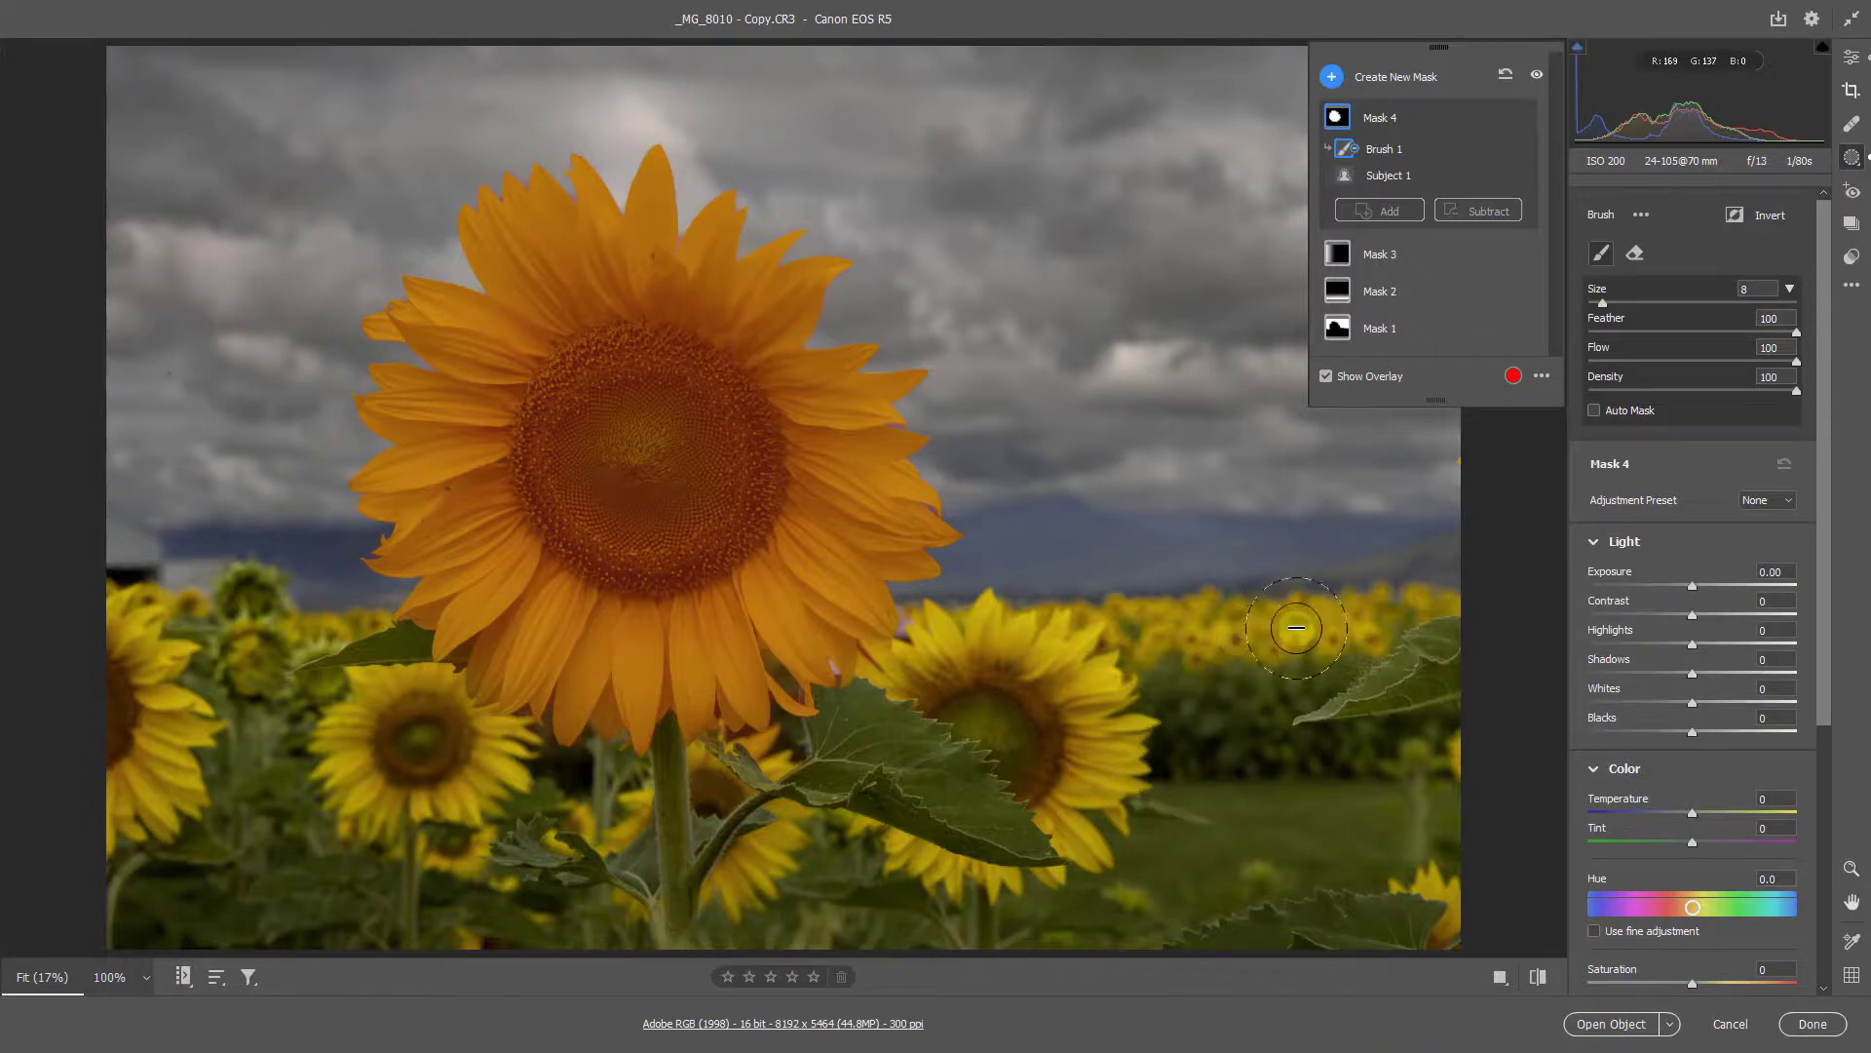
pyautogui.click(1326, 377)
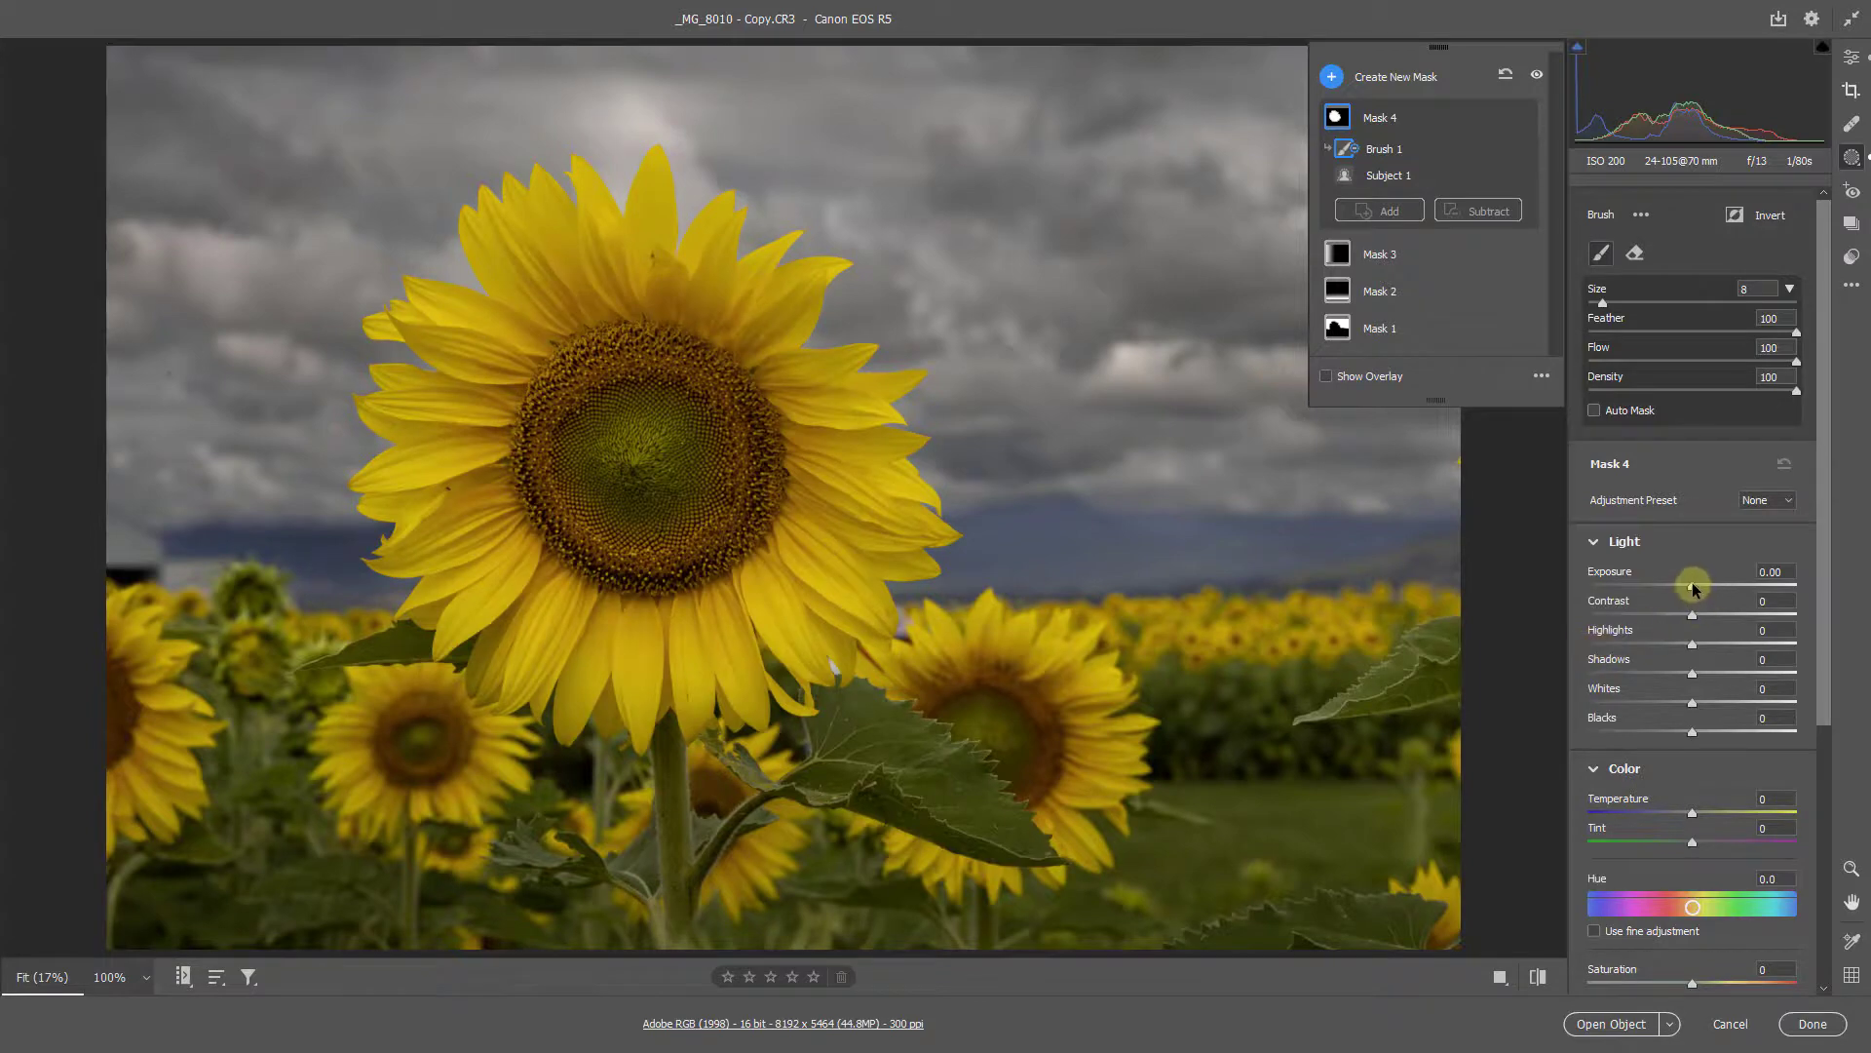
# Set the main sunflower mask's exposure to +0.50, saturation to +46, blacks to -15 and whites to +21
pyautogui.moveTo(1692, 586); pyautogui.dragTo(1704, 590)
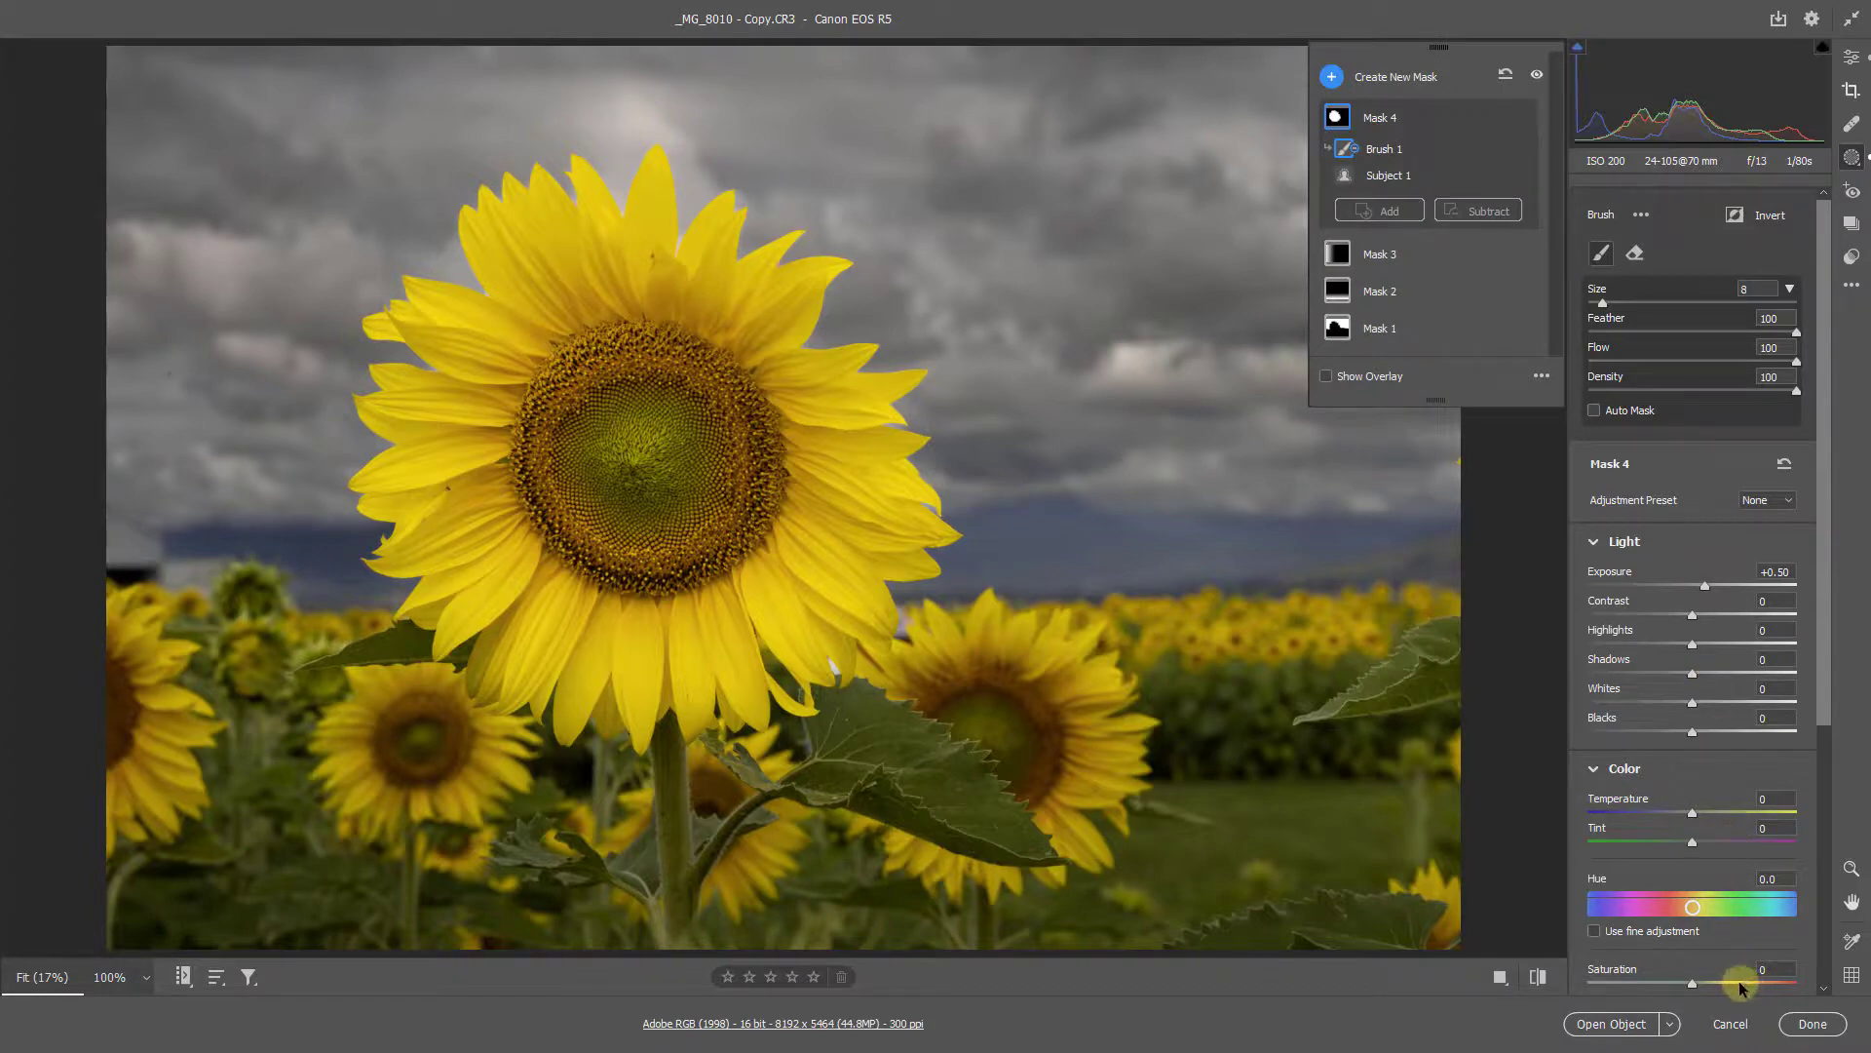
pyautogui.moveTo(1735, 982); pyautogui.dragTo(1742, 988)
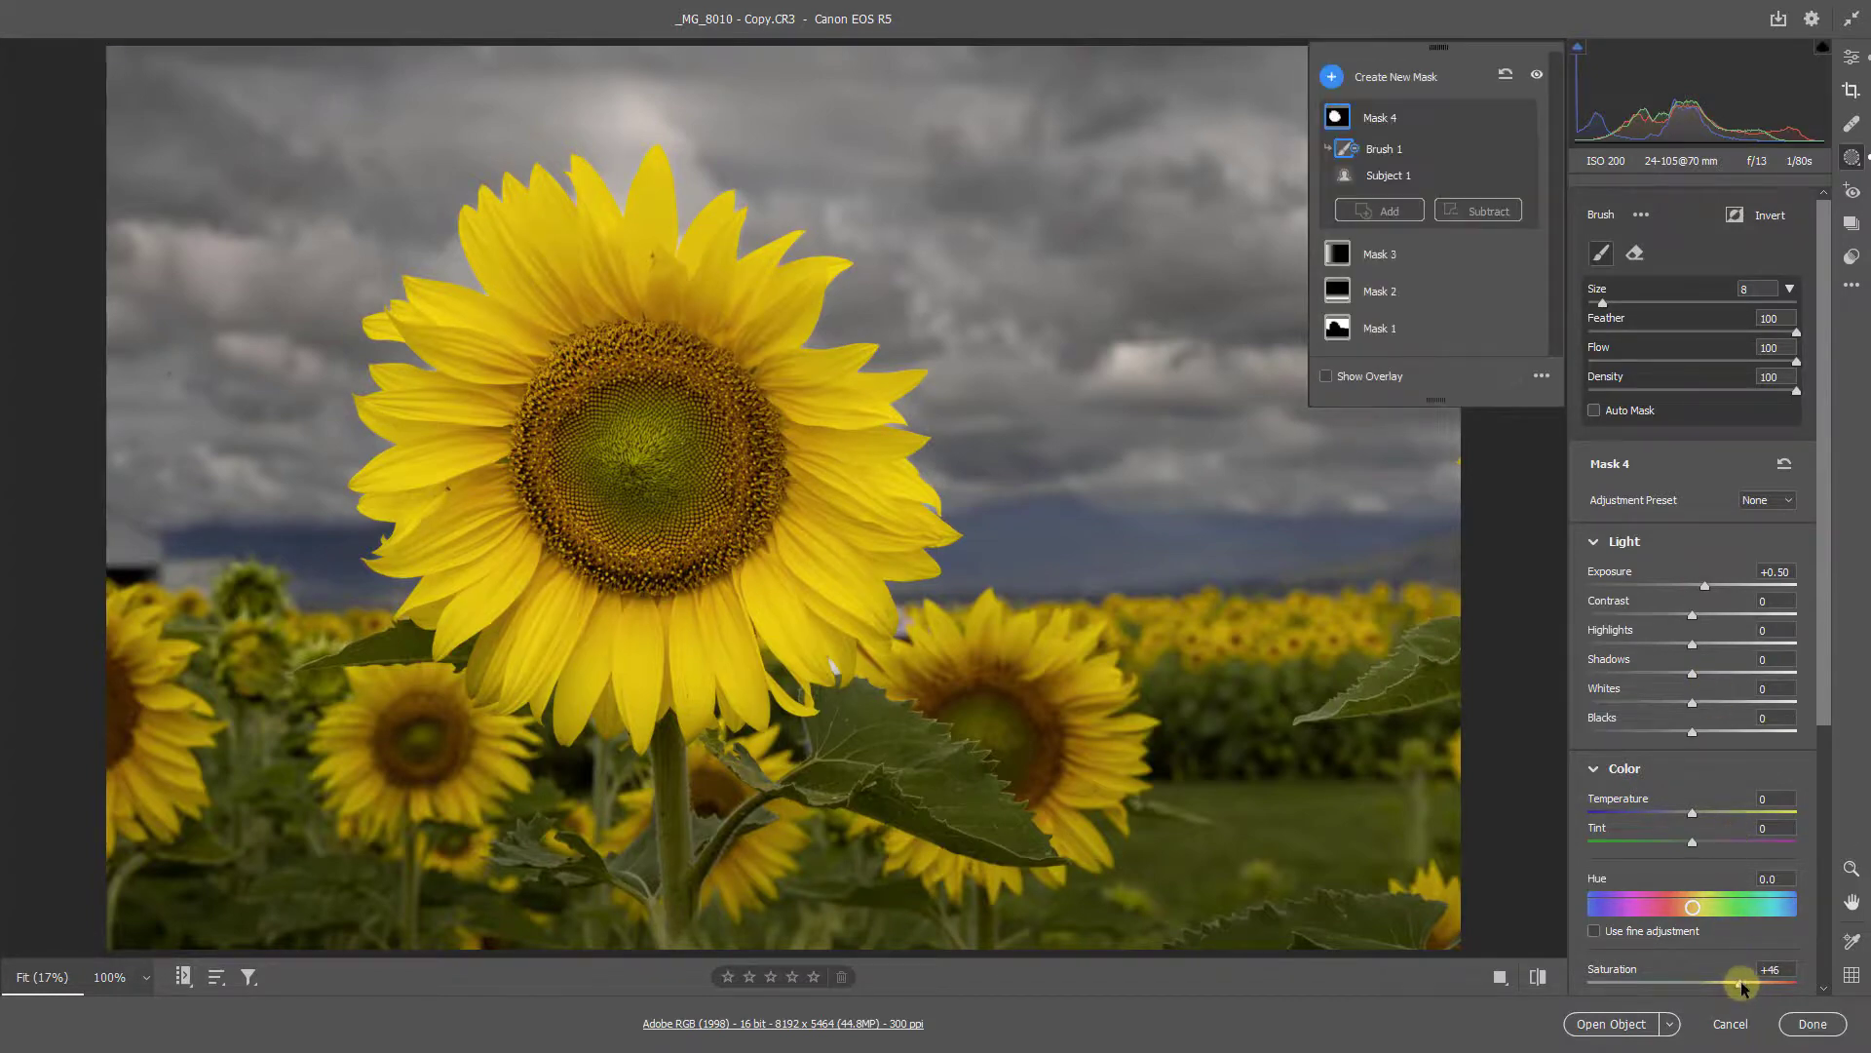
pyautogui.click(1674, 731)
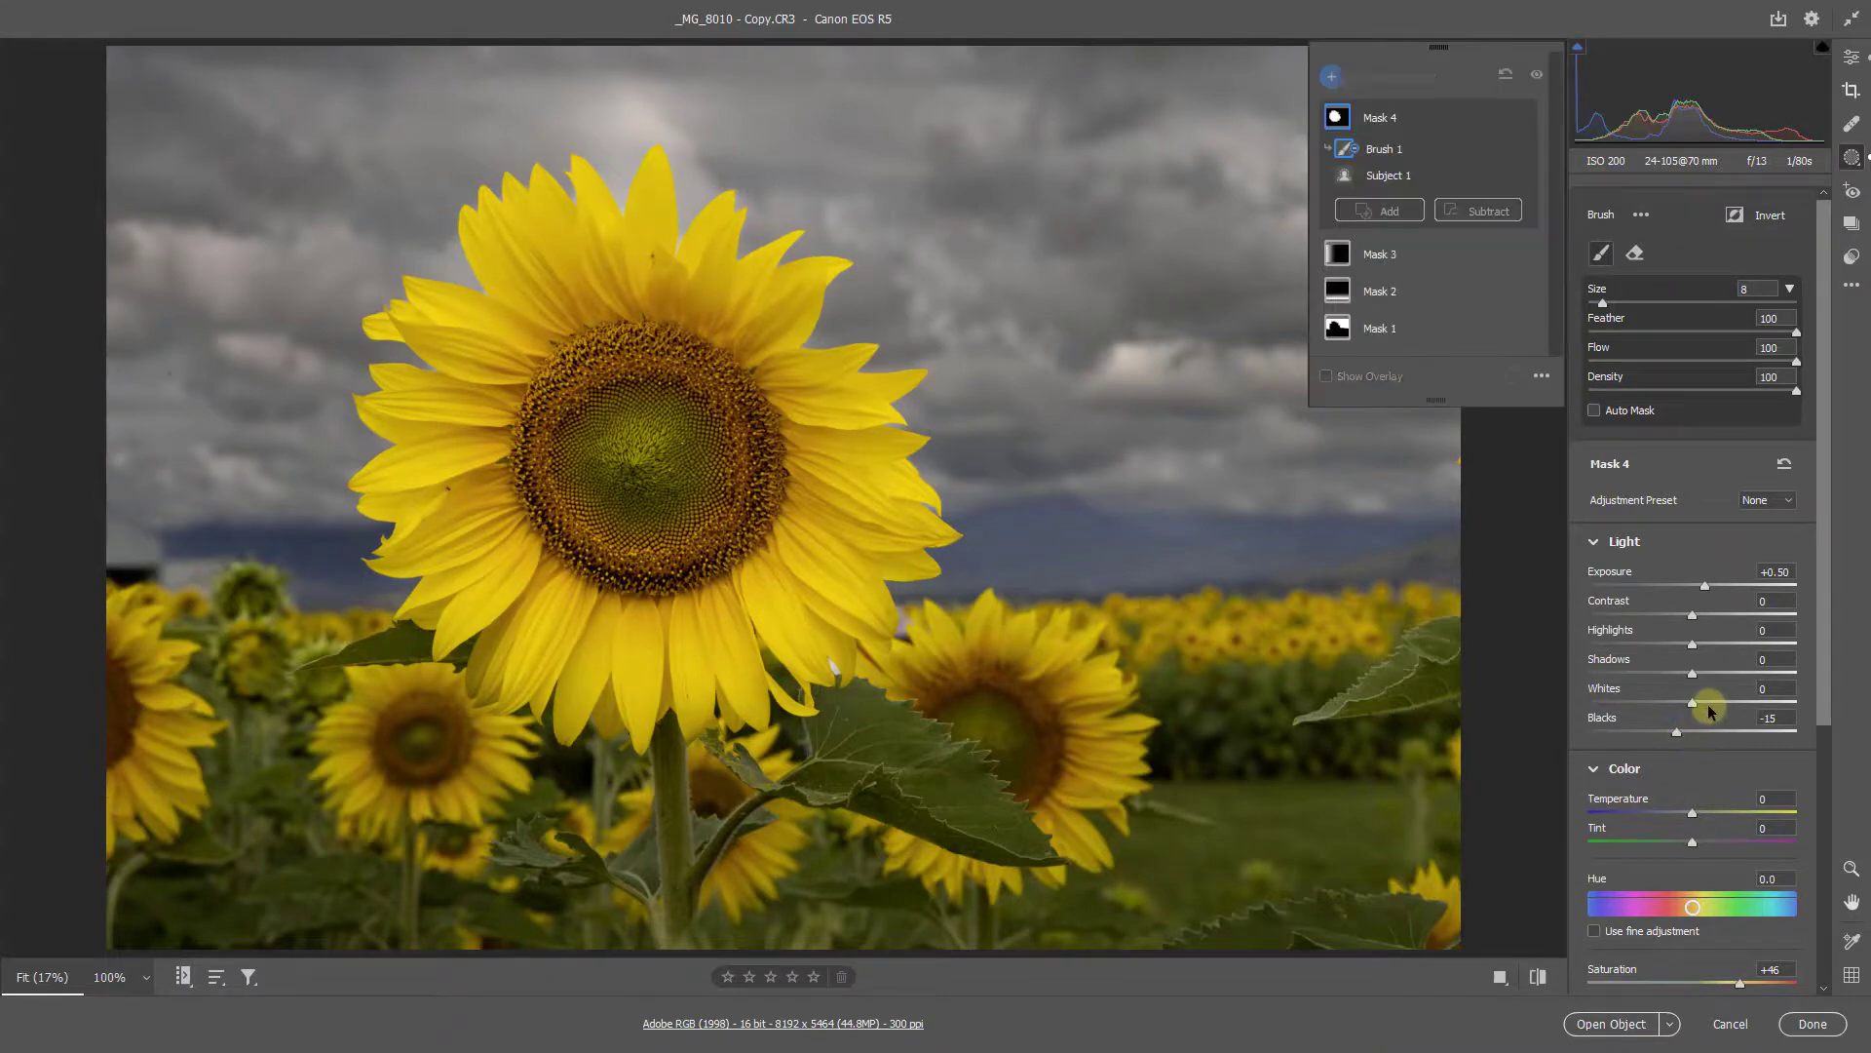
pyautogui.click(1707, 703)
pyautogui.moveTo(1707, 705); pyautogui.dragTo(1713, 710)
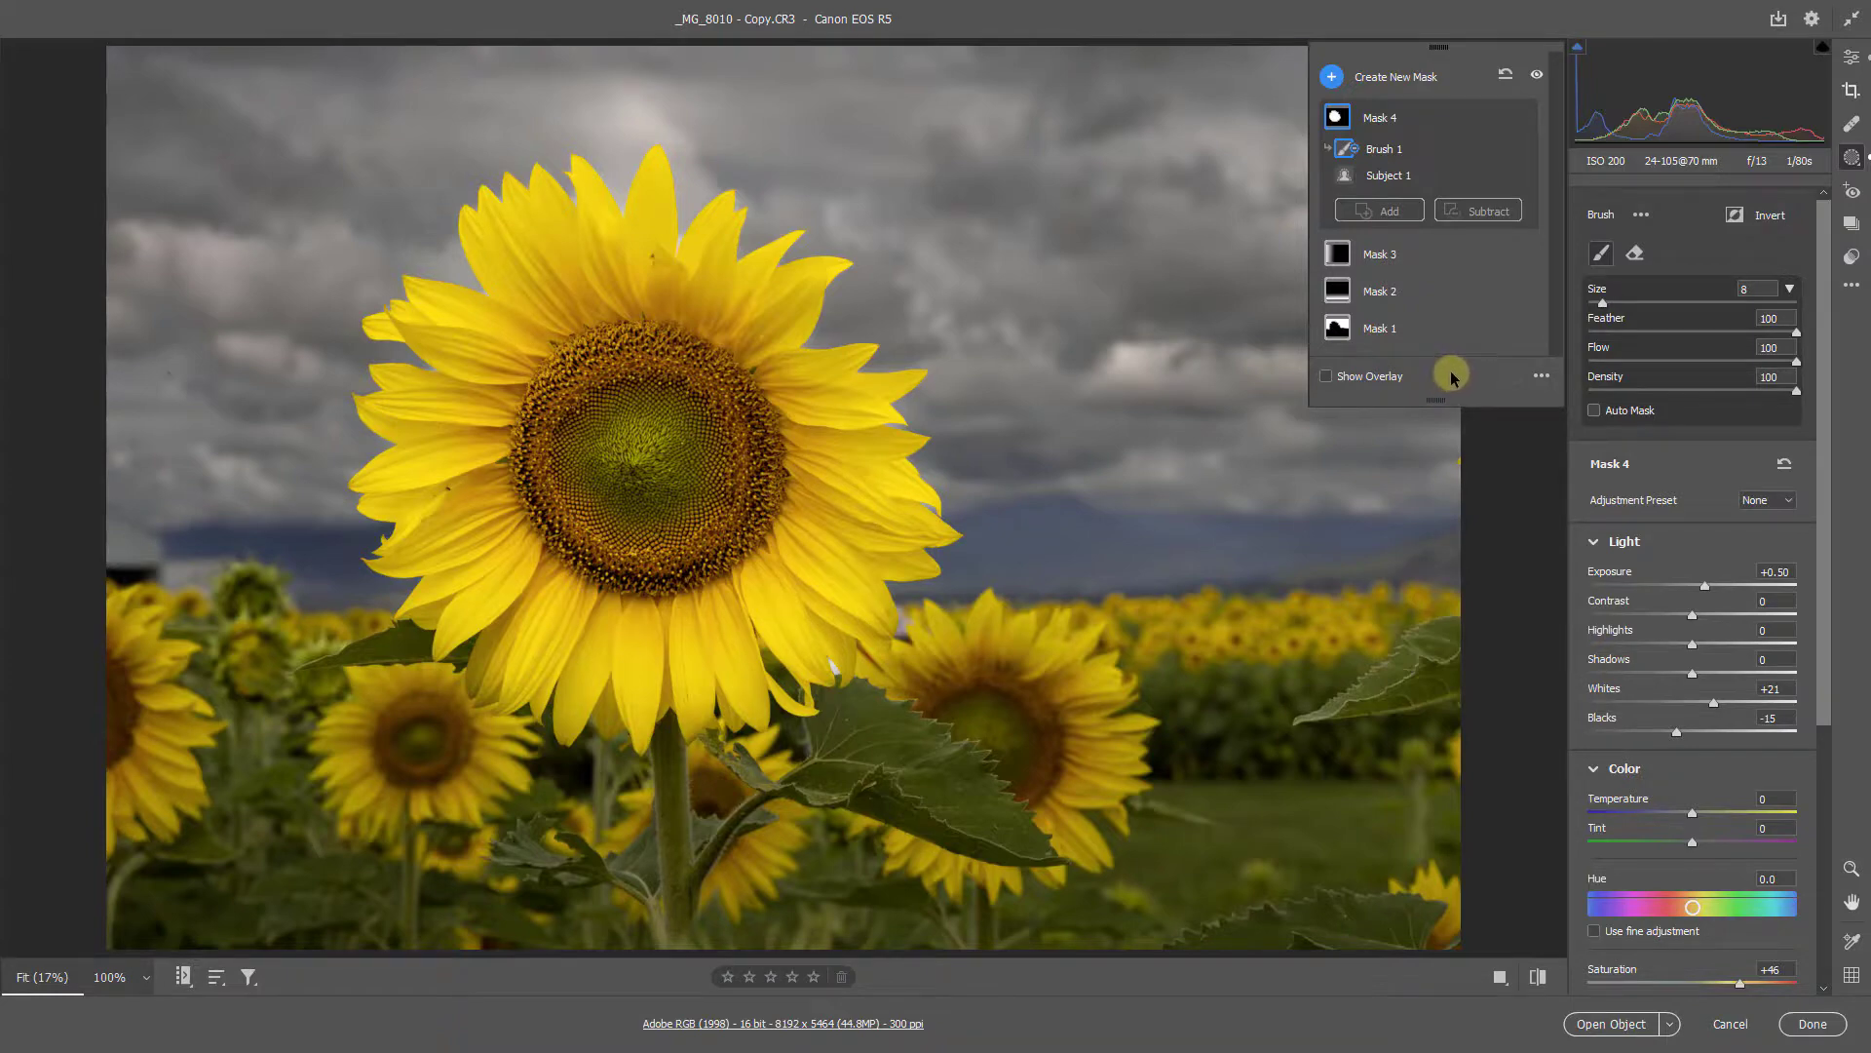
# Add a linear gradient mask from the photo's top edge down to the main sunflower's upper petals with exposure -0.65
pyautogui.press('g')
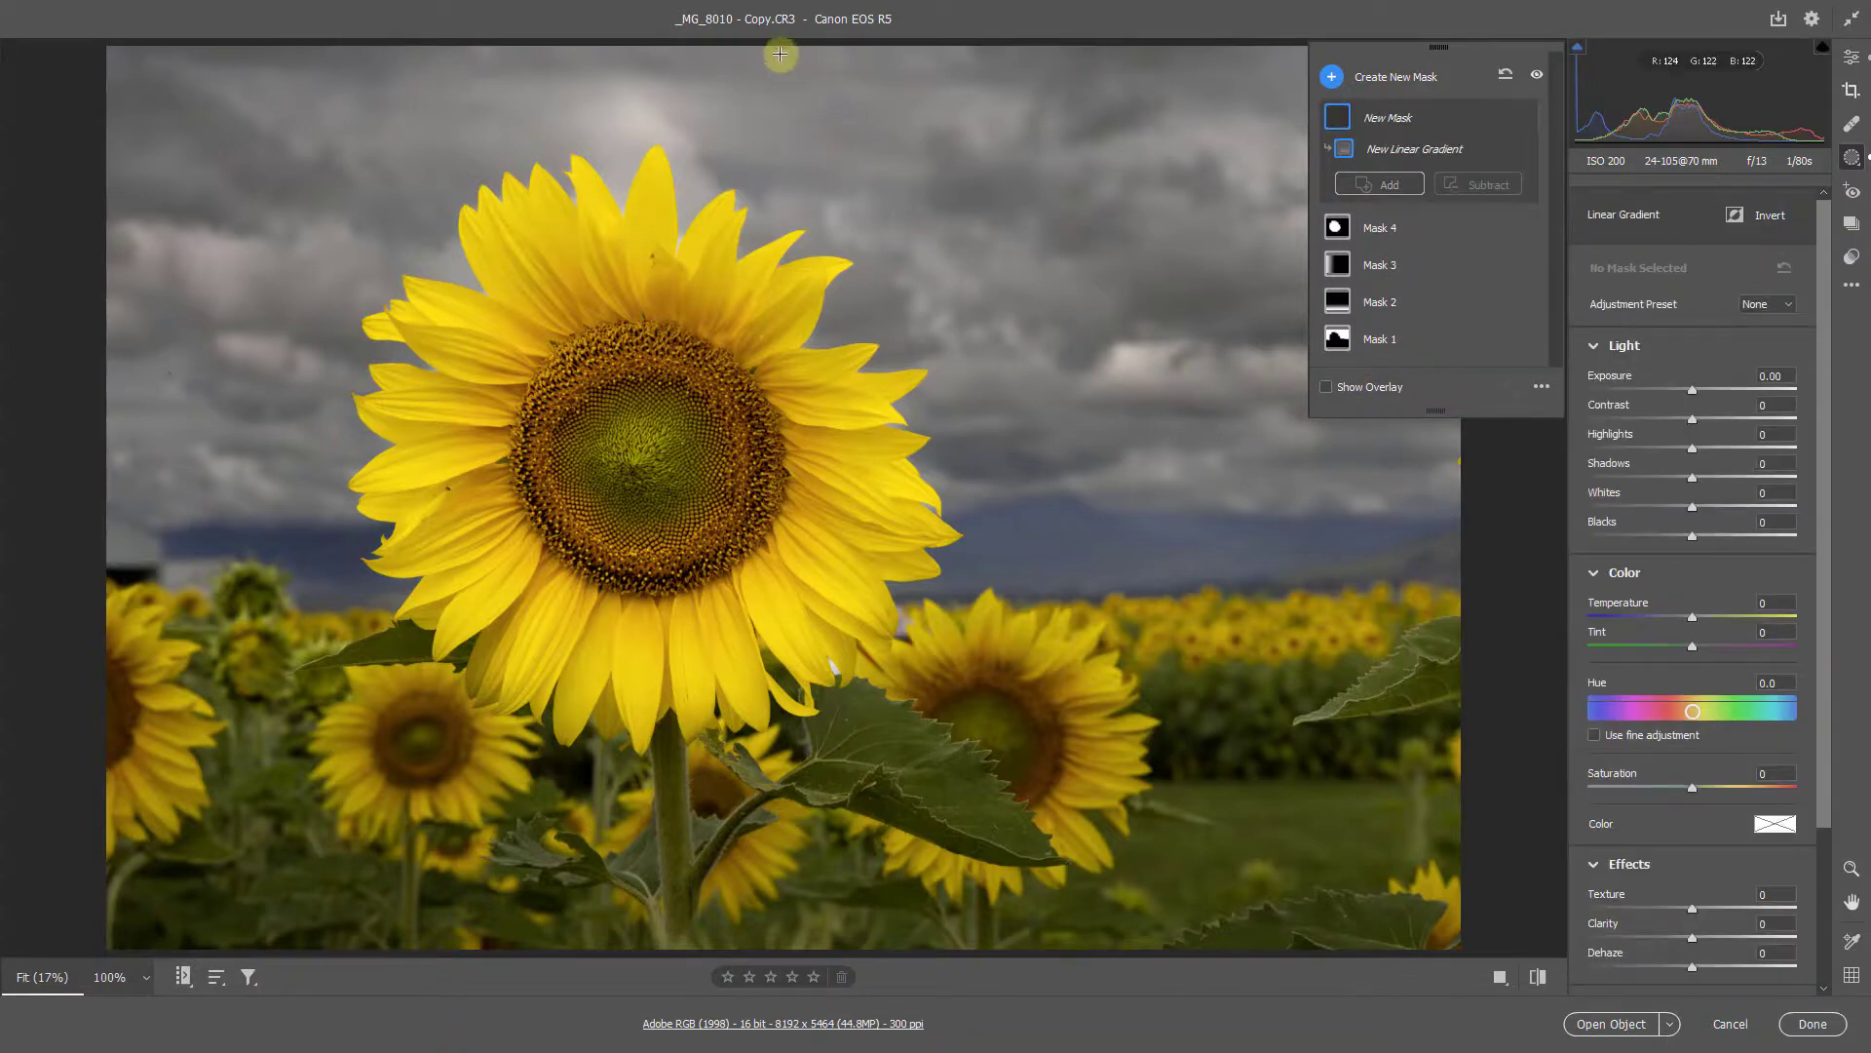
pyautogui.moveTo(777, 45); pyautogui.dragTo(790, 239)
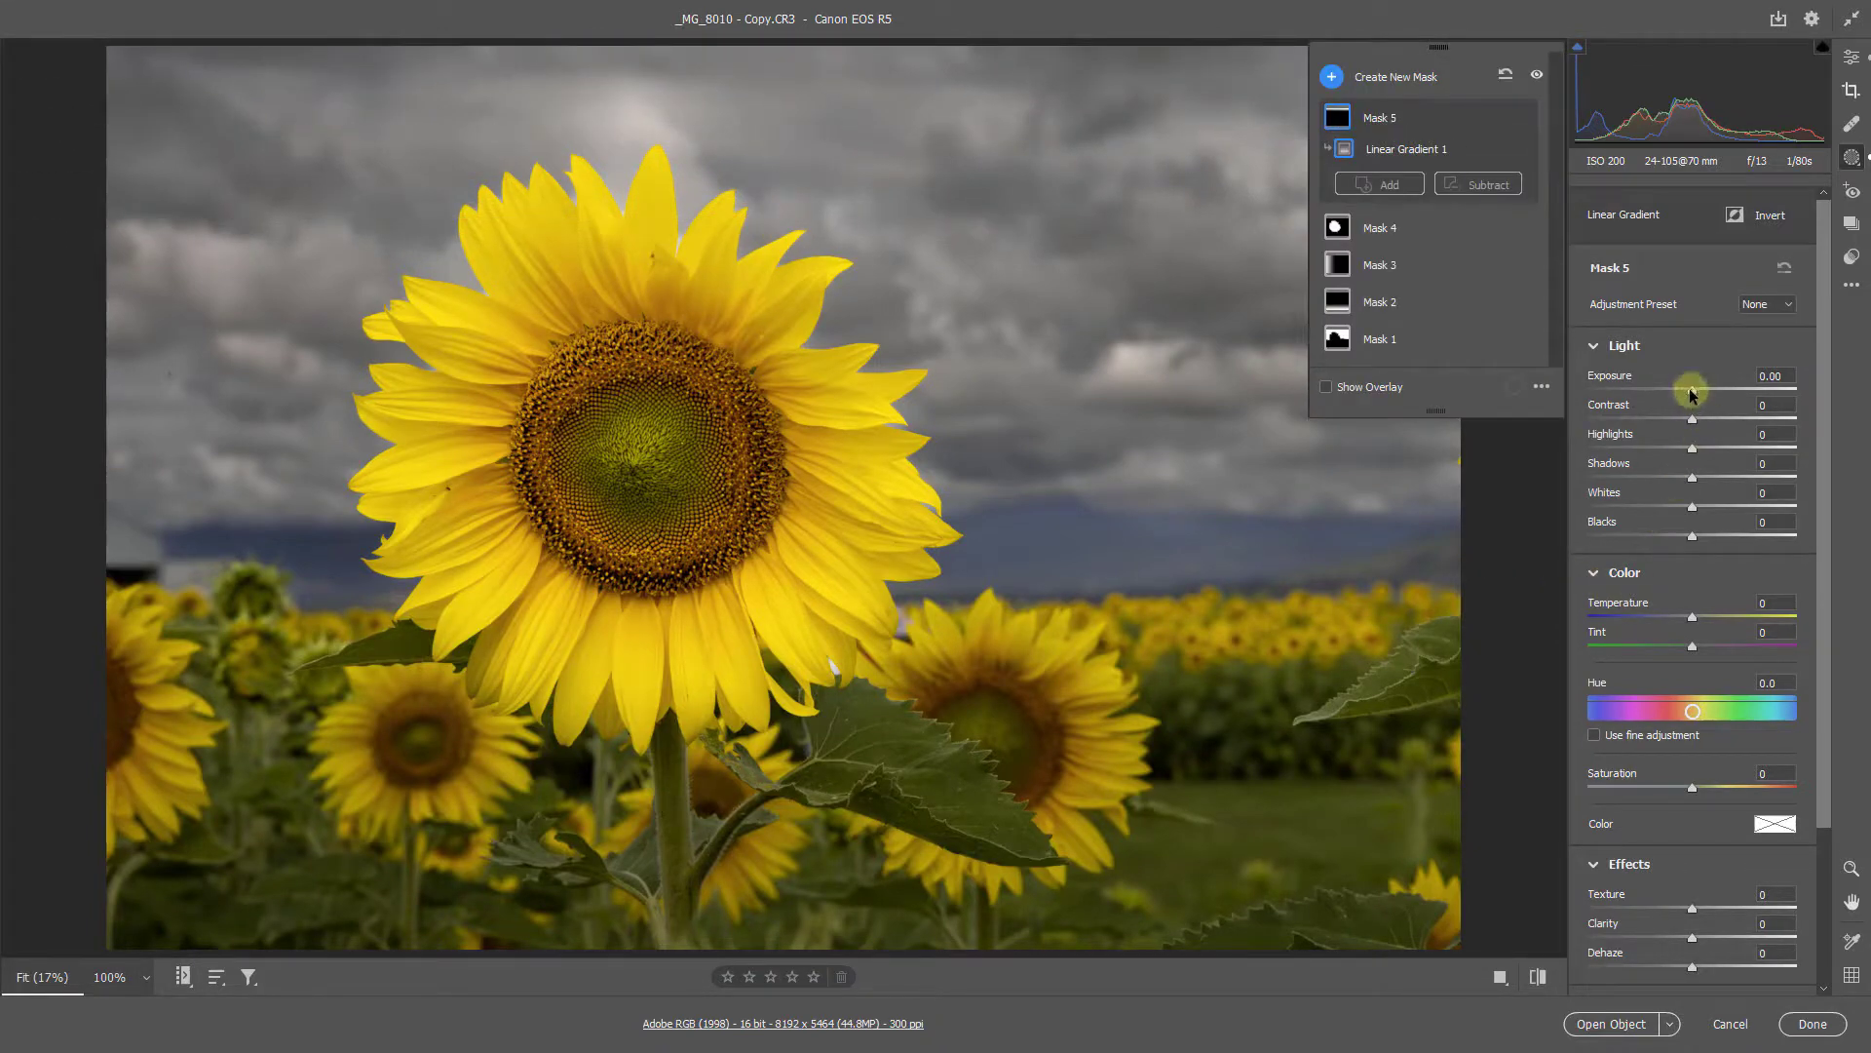
pyautogui.moveTo(1691, 392); pyautogui.dragTo(1672, 396)
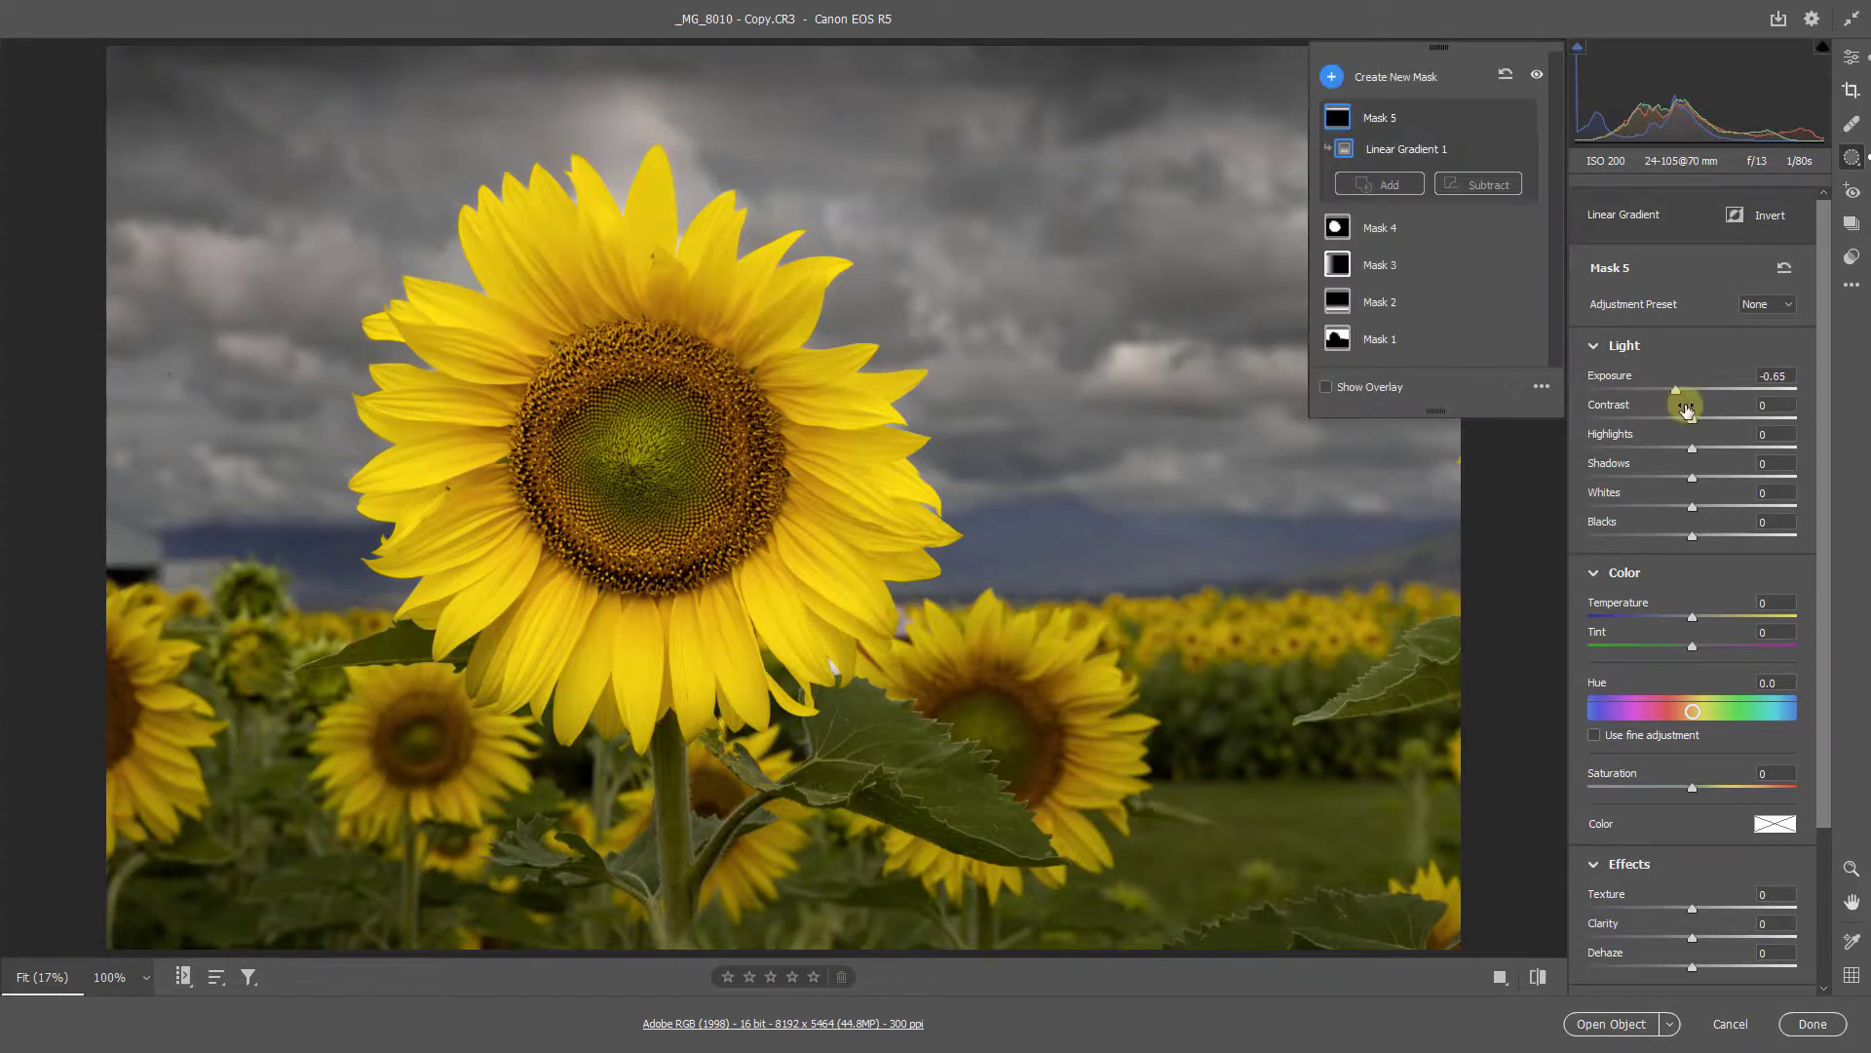